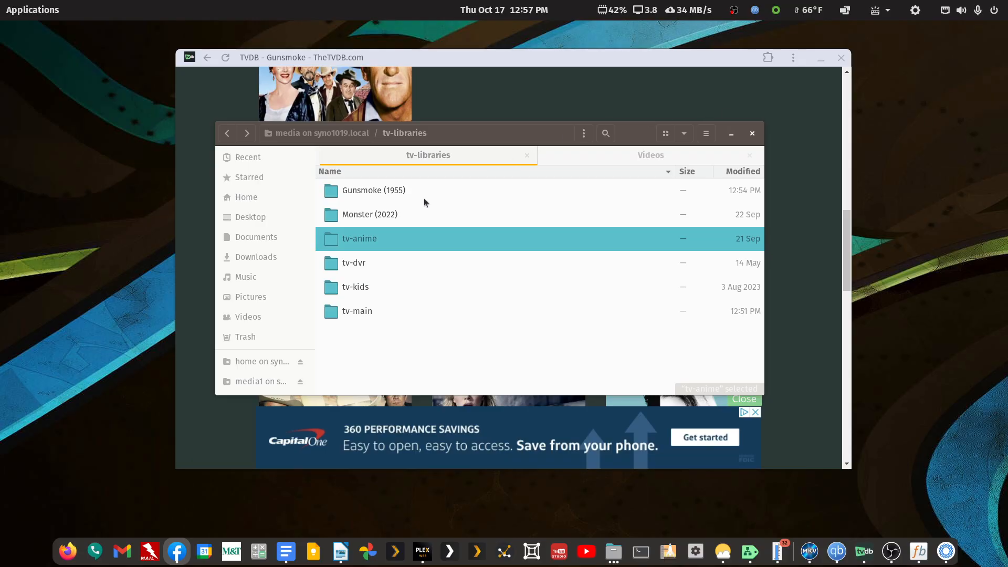
# Rename the Gunsmoke (1955) folder in tv-libraries to Gunsmoke, dropping the year
pyautogui.rightClick(382, 192)
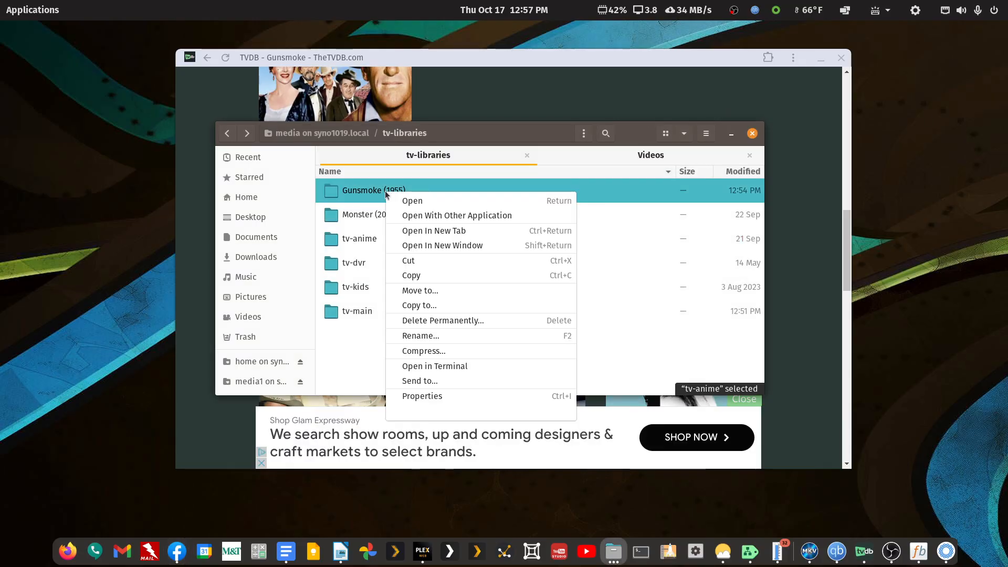
pyautogui.click(431, 336)
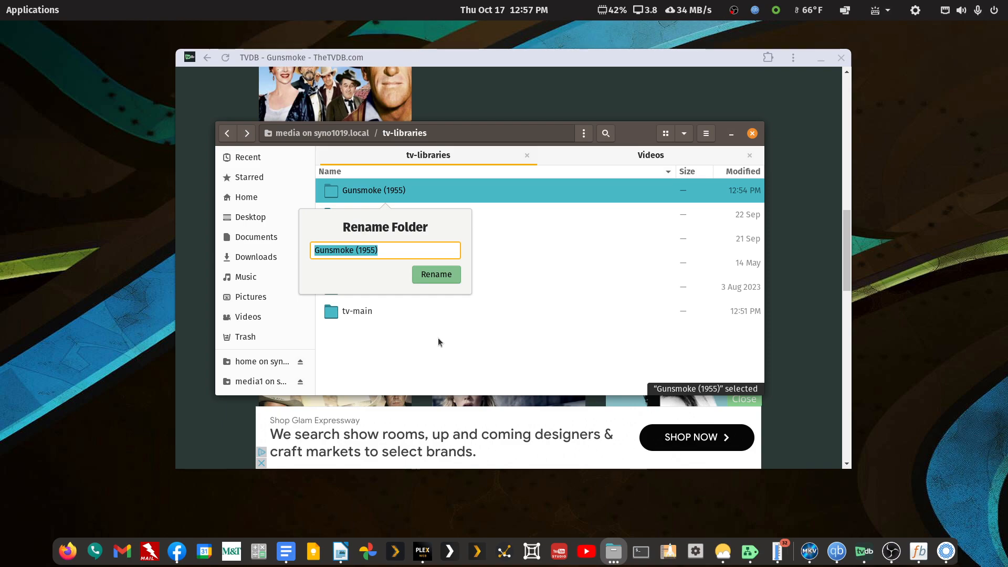
pyautogui.press('End')
pyautogui.hotkey('shift', 'Left')
pyautogui.hotkey('shift', 'Left')
pyautogui.hotkey('shift', 'Left')
pyautogui.hotkey('shift', 'Left')
pyautogui.hotkey('shift', 'Left')
pyautogui.hotkey('shift', 'Left')
pyautogui.hotkey('shift', 'Left')
pyautogui.press('BackSpace')
pyautogui.press('Return')
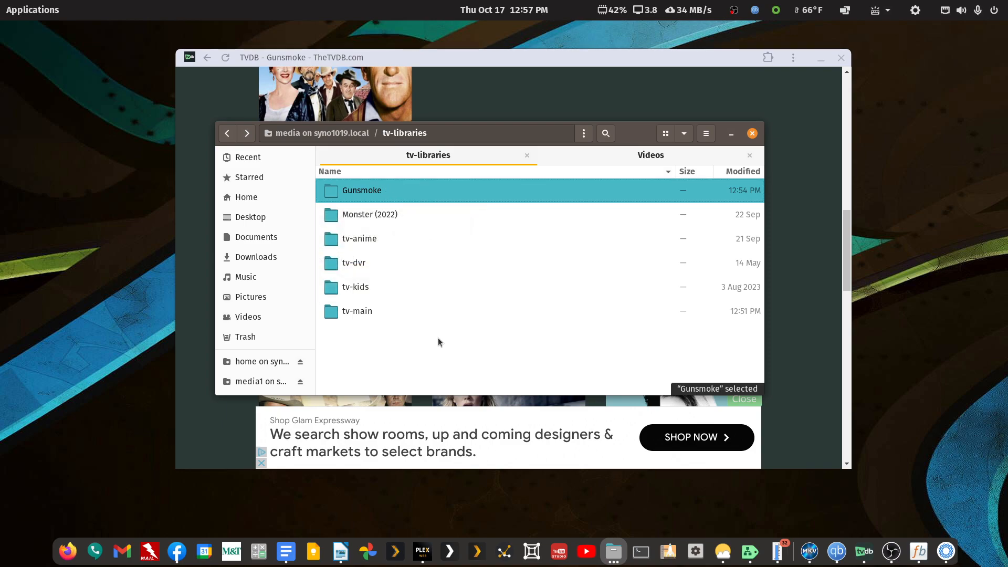
# Open the Gunsmoke folder and look through the episode files in Disk 1 and Disk 2
pyautogui.press('Return')
pyautogui.press('Down')
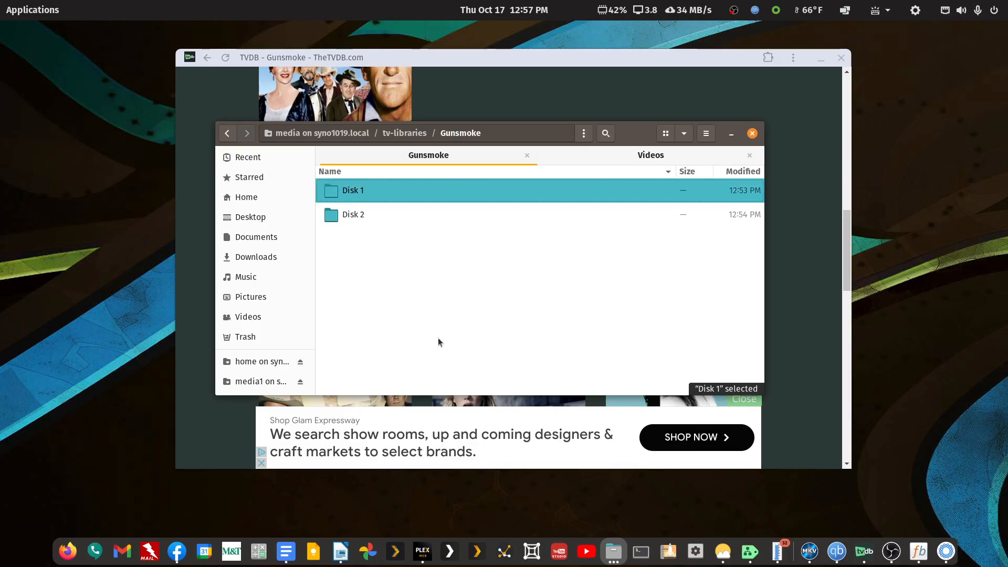
pyautogui.press('Down')
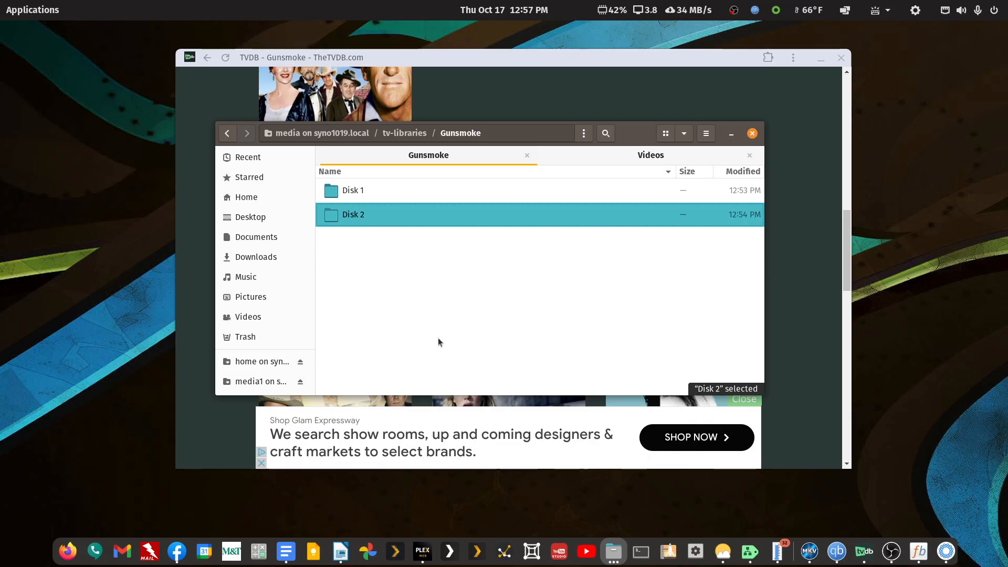
pyautogui.press('Up')
pyautogui.press('Return')
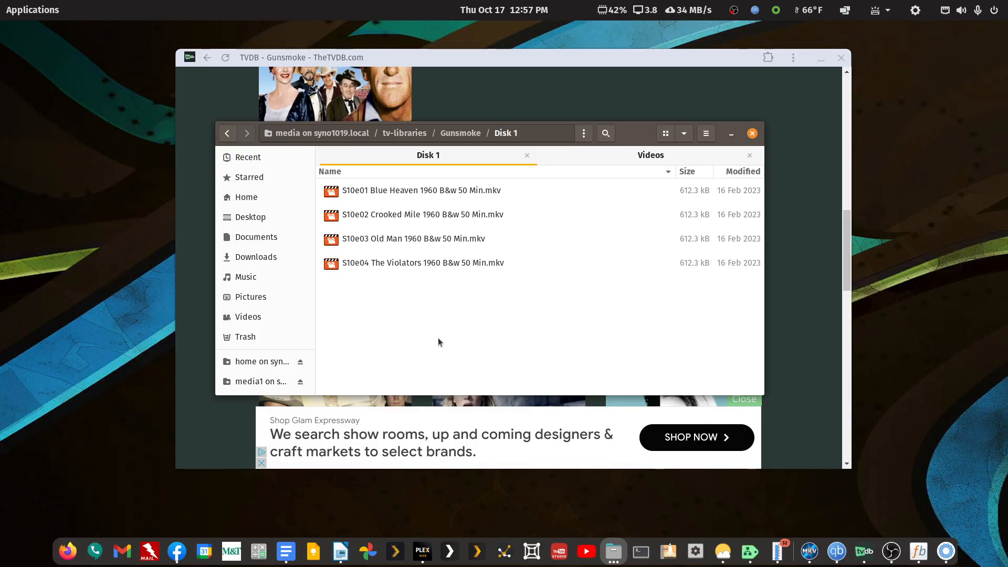
pyautogui.press('Down')
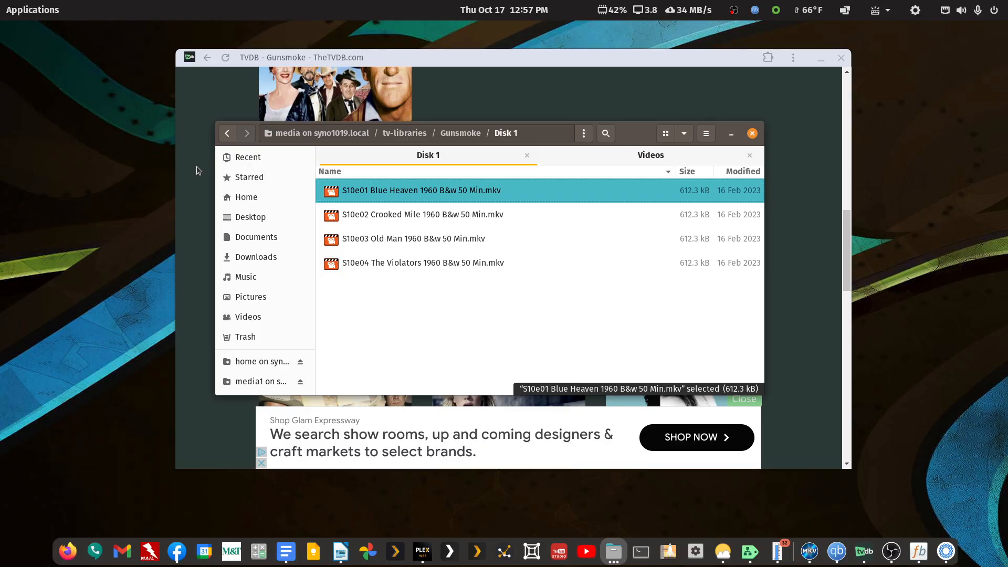
pyautogui.click(229, 135)
pyautogui.doubleClick(338, 215)
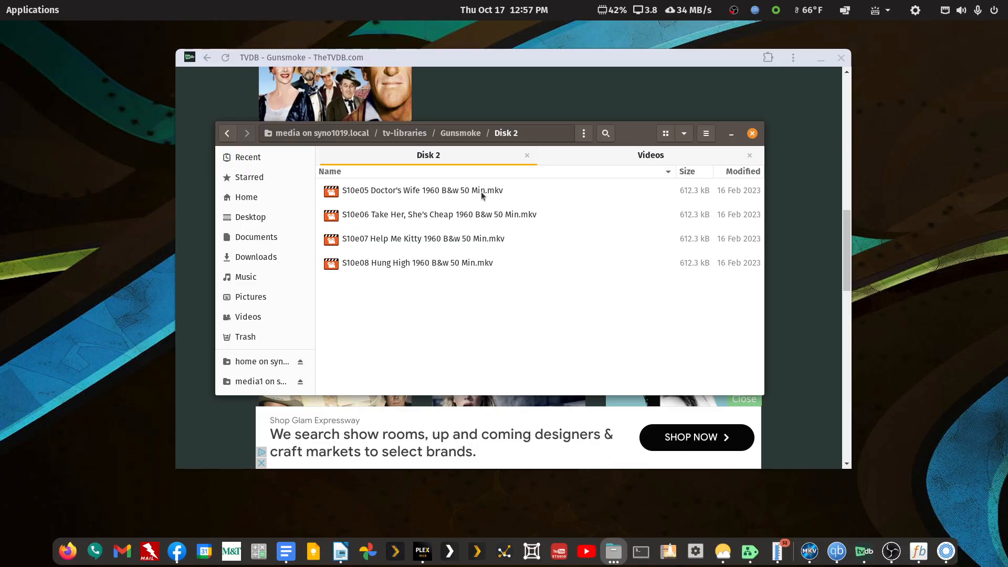
# Start renaming the S10e05 Doctor's Wife file by adding the show name Gunsmoke in front of the episode code
pyautogui.rightClick(424, 194)
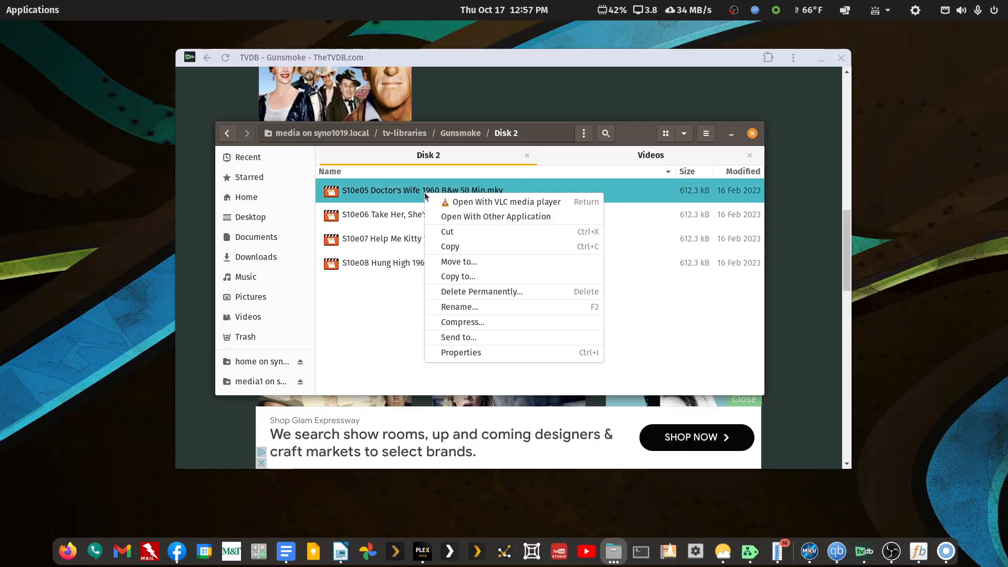
pyautogui.click(459, 307)
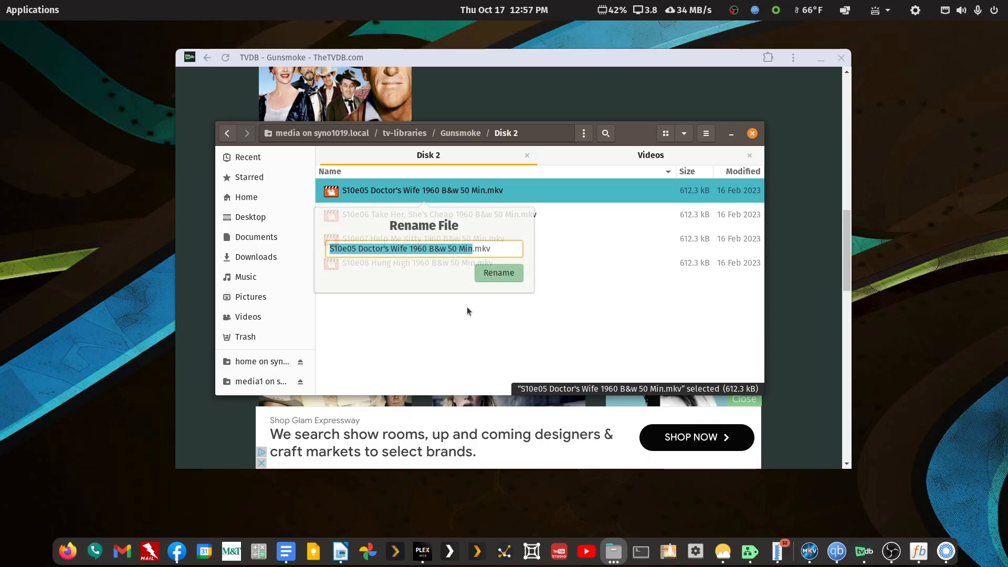
pyautogui.press('Home')
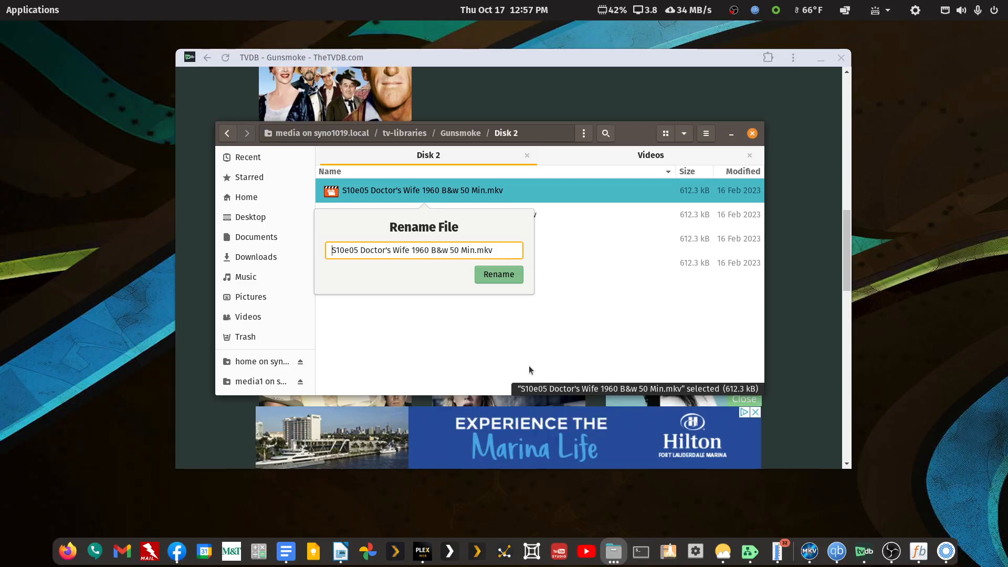
pyautogui.press('BackSpace')
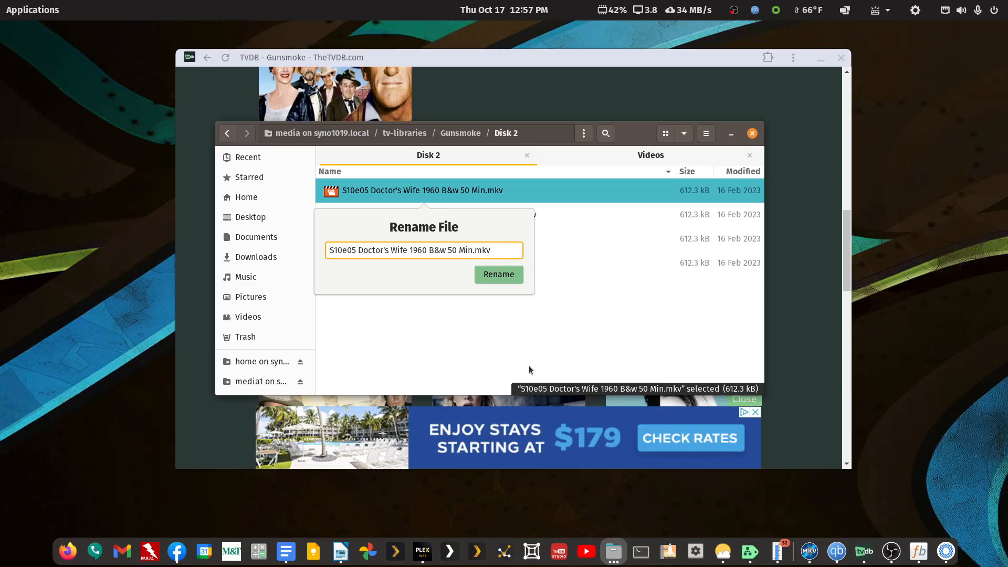
pyautogui.write('Gun smoke')
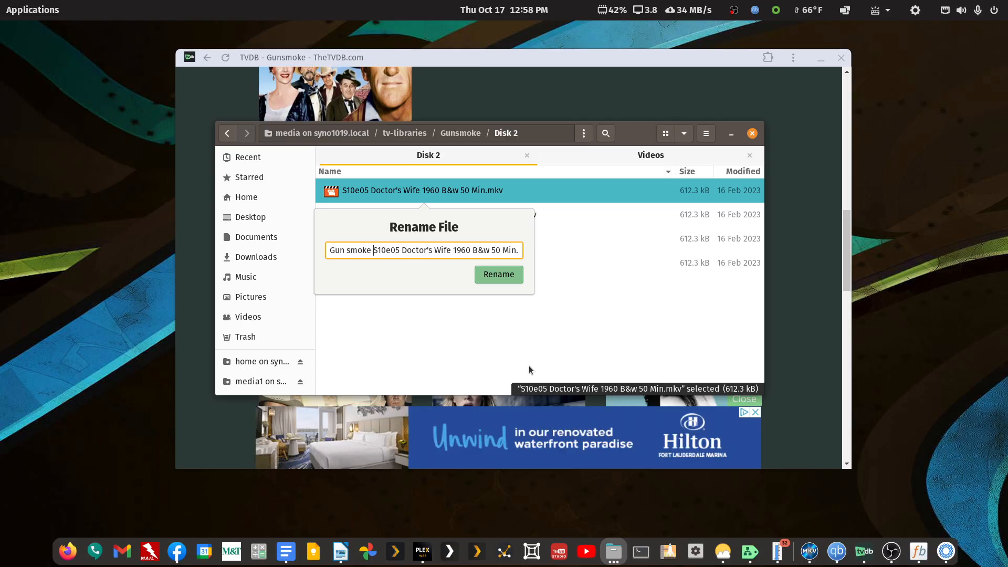
pyautogui.press('Left')
pyautogui.press('Left')
pyautogui.press('Left')
pyautogui.press('Left')
pyautogui.press('Left')
pyautogui.press('Left')
pyautogui.press('Left')
pyautogui.press('Delete')
pyautogui.press('Right')
pyautogui.press('Right')
pyautogui.press('Right')
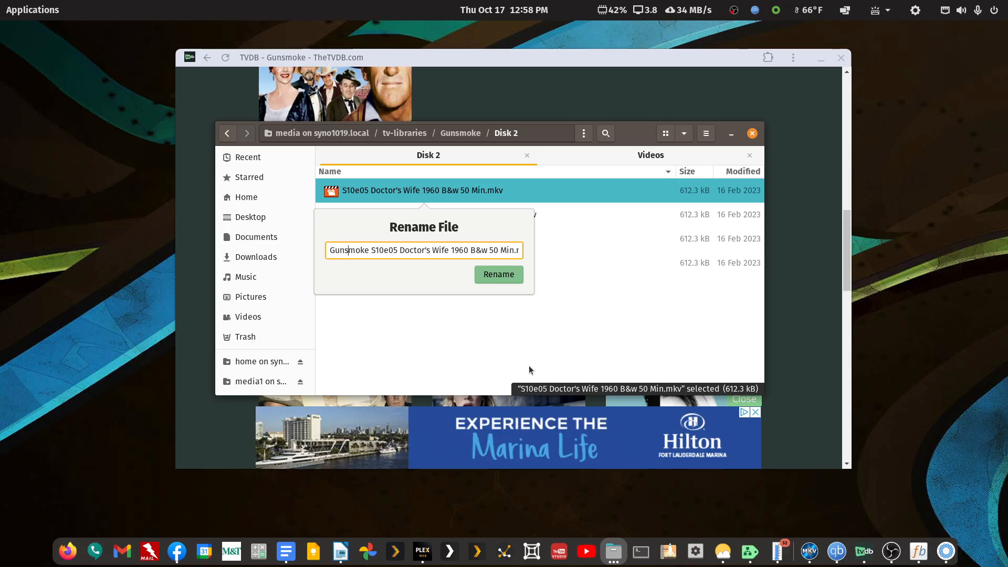
# Separate show, episode code and title with spaced hyphens and capitalize the E, giving "Gunsmoke - S10E05 - Doctor's Wife"
pyautogui.write('-')
pyautogui.press('BackSpace')
pyautogui.press('Right')
pyautogui.write('-')
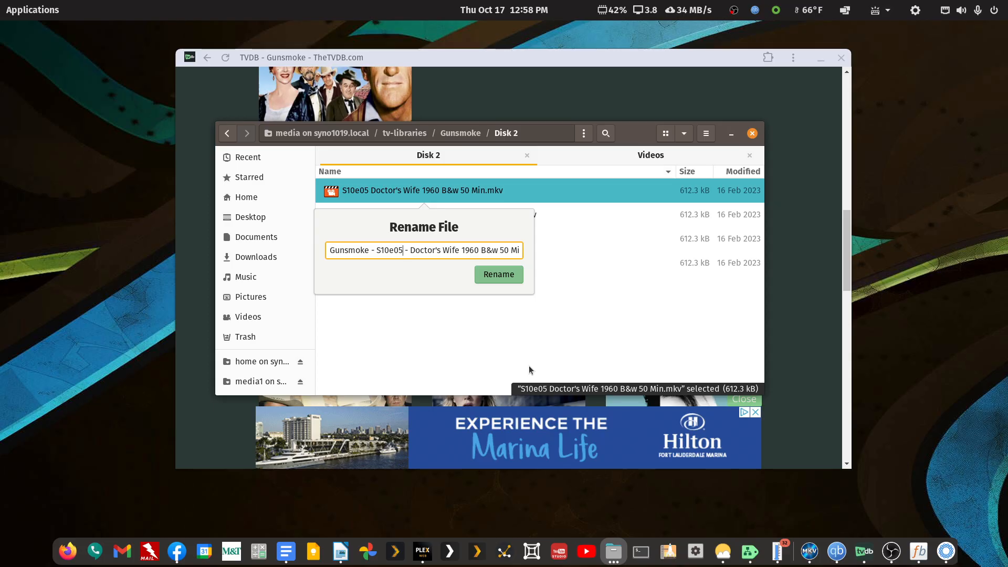
pyautogui.press('Left')
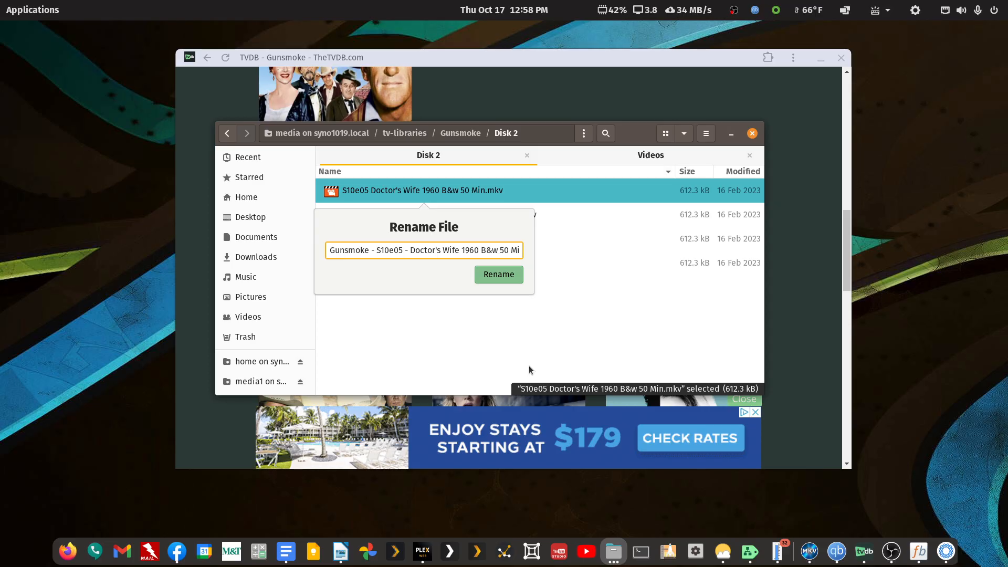
pyautogui.hotkey('shift', 'Right')
pyautogui.write('E')
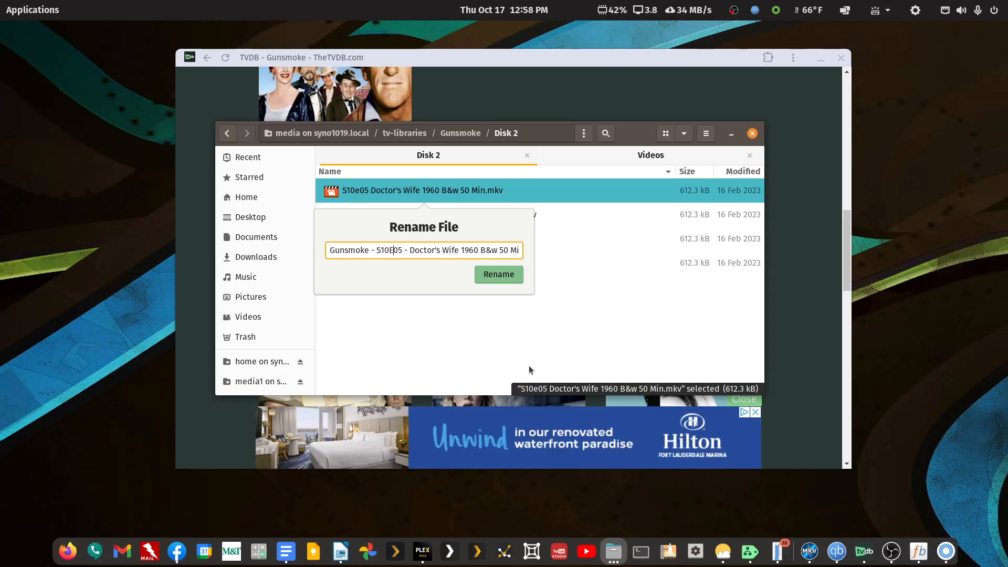
# Try to enclose "1960 B&w 50 Min" in square brackets before the .mkv extension in the new file name
pyautogui.press('Right')
pyautogui.press('Right')
pyautogui.press('Right')
pyautogui.press('Right')
pyautogui.press('Right')
pyautogui.press('Right')
pyautogui.press('Right')
pyautogui.press('Right')
pyautogui.press('Right')
pyautogui.press('Right')
pyautogui.press('Right')
pyautogui.write('-')
pyautogui.press('Delete')
pyautogui.press('Delete')
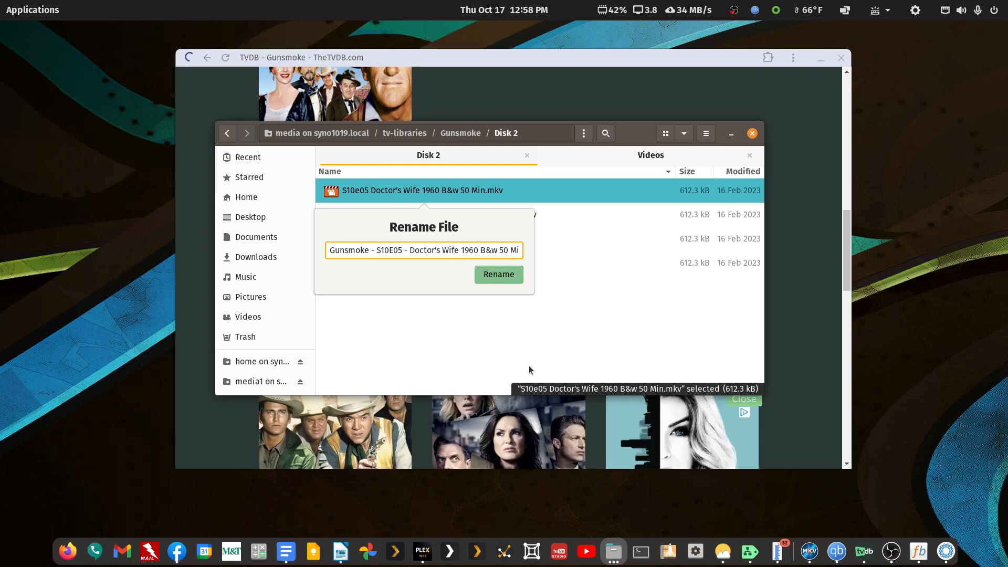
pyautogui.write('(')
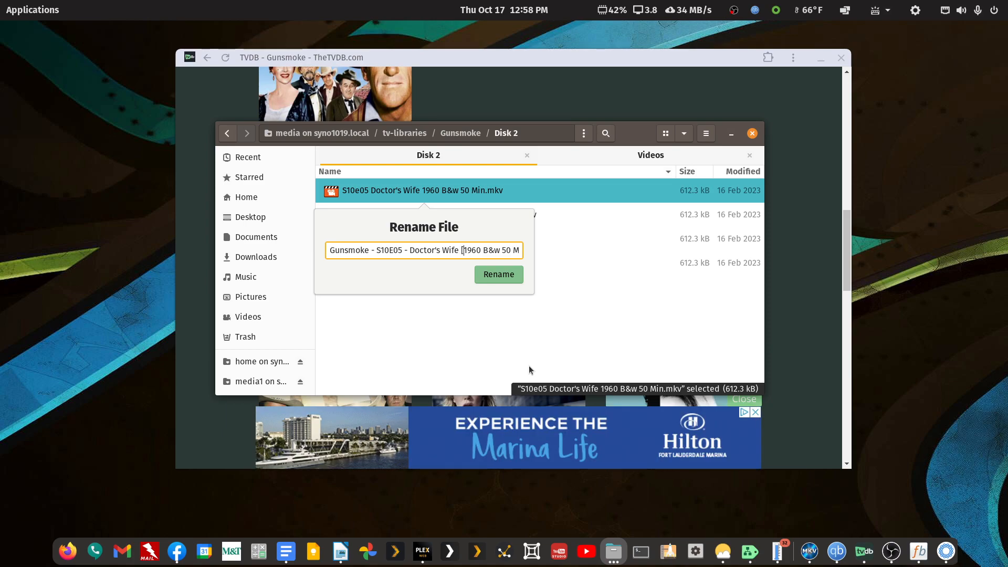
pyautogui.press('End')
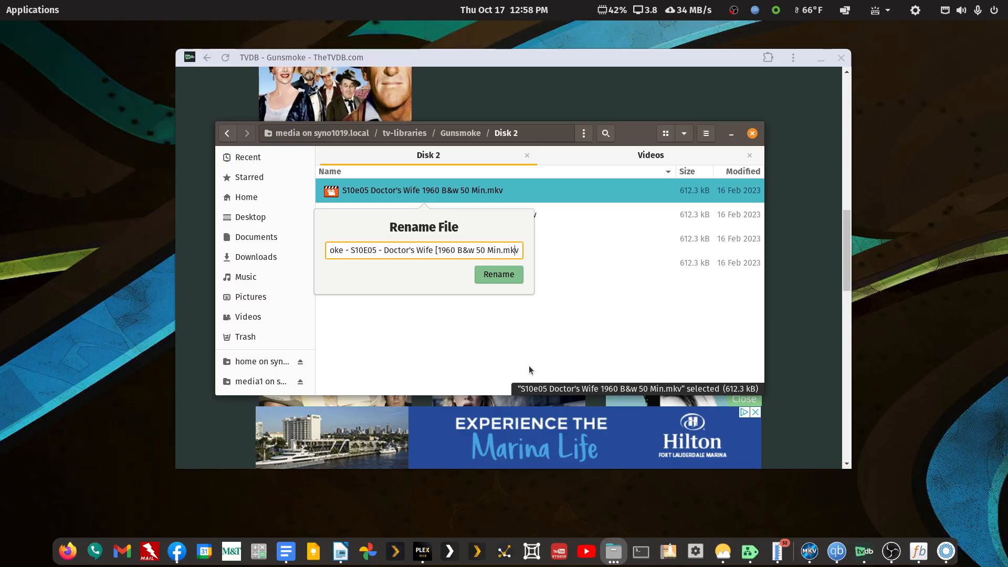
pyautogui.press('Left')
pyautogui.press('Left')
pyautogui.press('Left')
pyautogui.press('Left')
pyautogui.write(']')
pyautogui.press('Return')
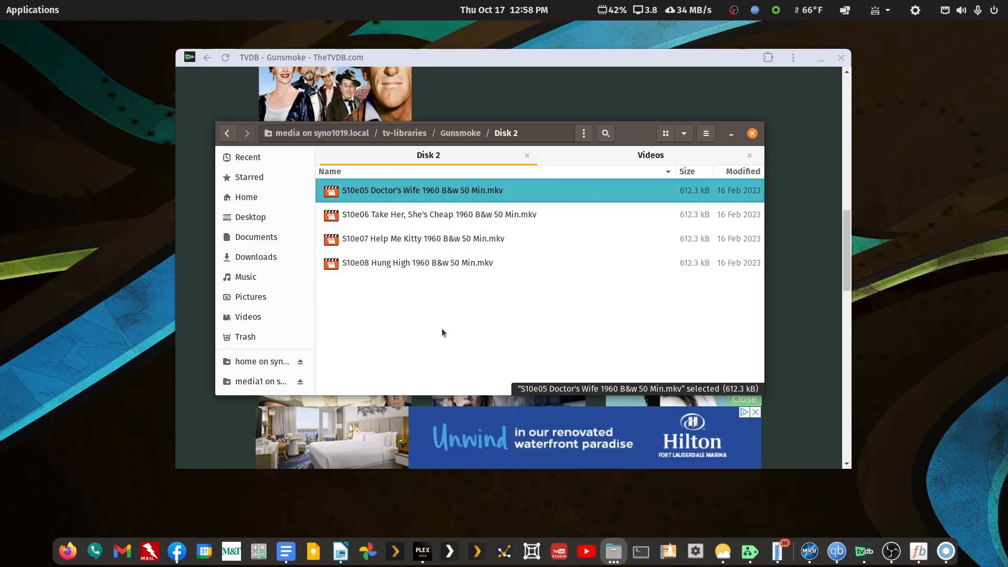
# Return to the tv-libraries folder and bring TheTVDB's Gunsmoke page to the front
pyautogui.click(228, 135)
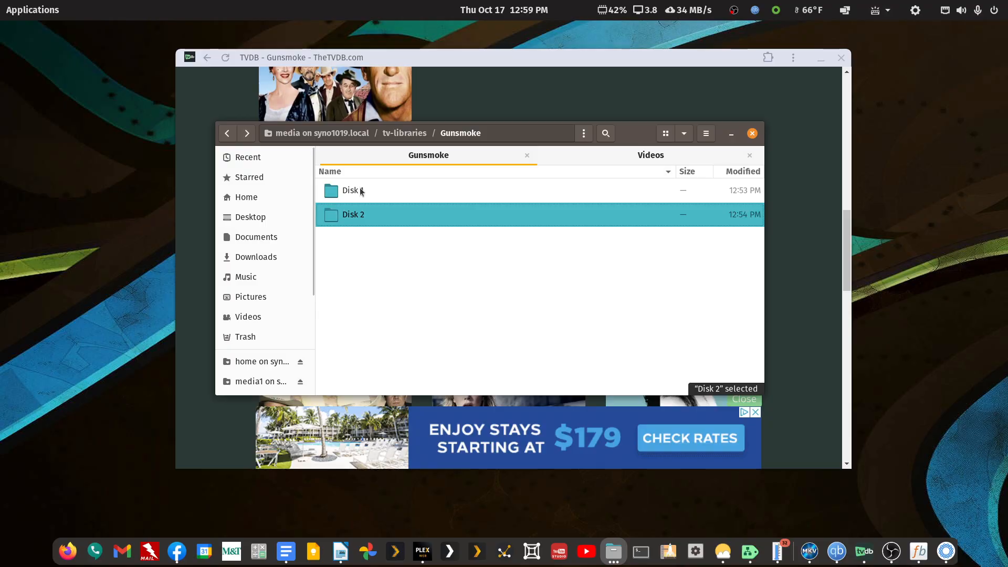
pyautogui.click(227, 134)
pyautogui.click(563, 58)
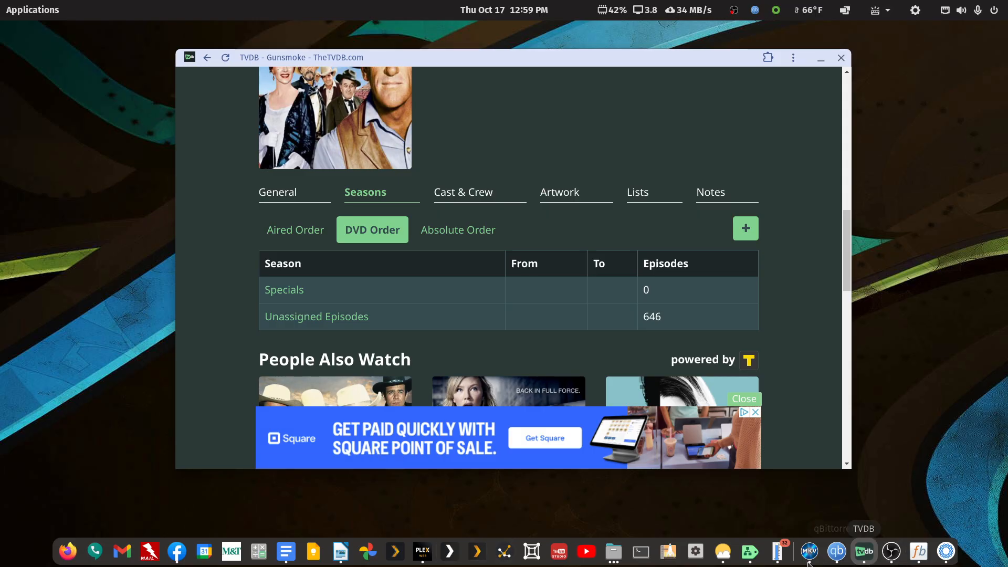
# Switch to Plex and open the advanced settings of the TV Shows library
pyautogui.click(423, 552)
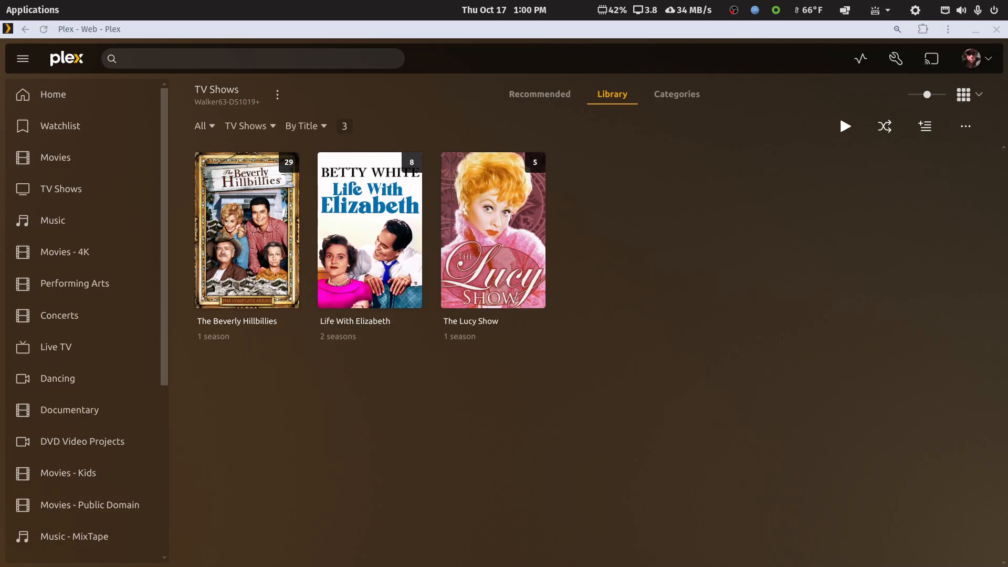
pyautogui.click(277, 98)
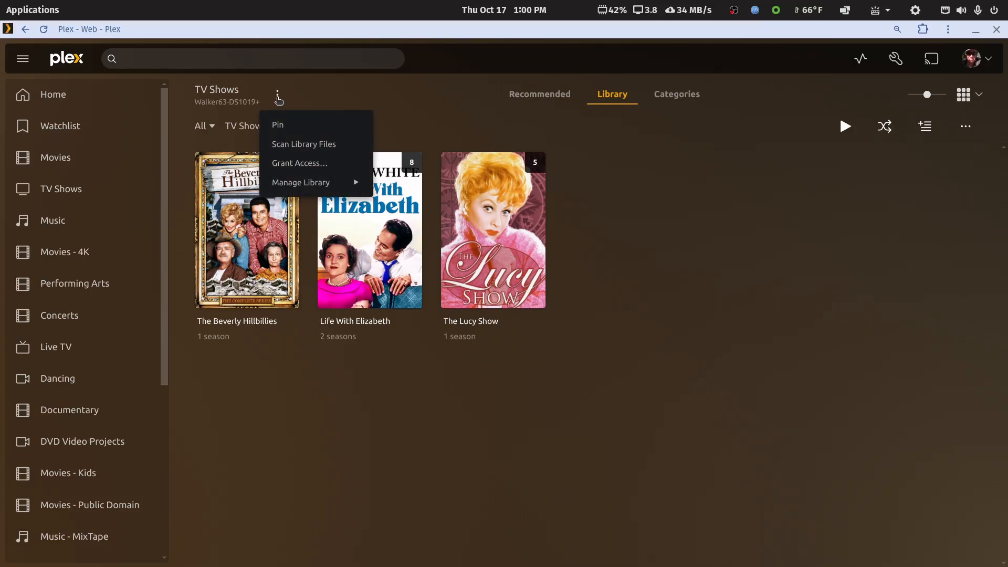
pyautogui.moveTo(286, 181)
pyautogui.click(392, 182)
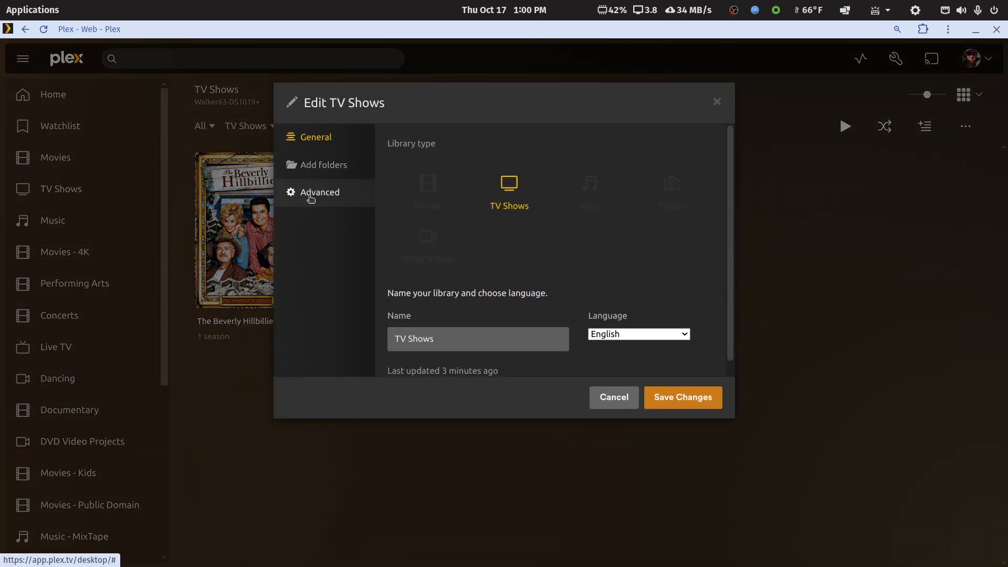
pyautogui.click(308, 195)
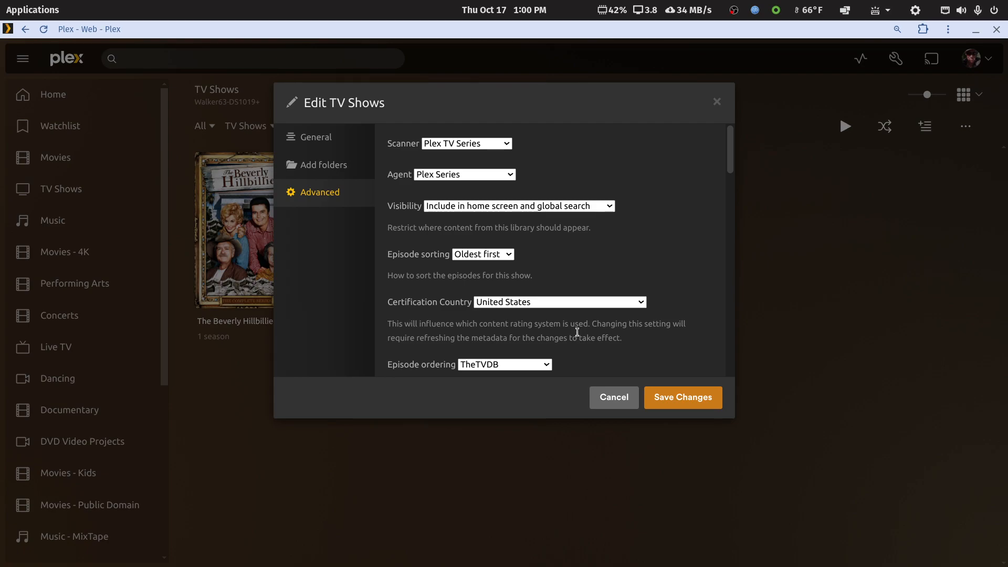
# Review the library's episode ordering choices with TheTVDB selected, and leave the settings without saving
pyautogui.scroll(-3, 578, 328)
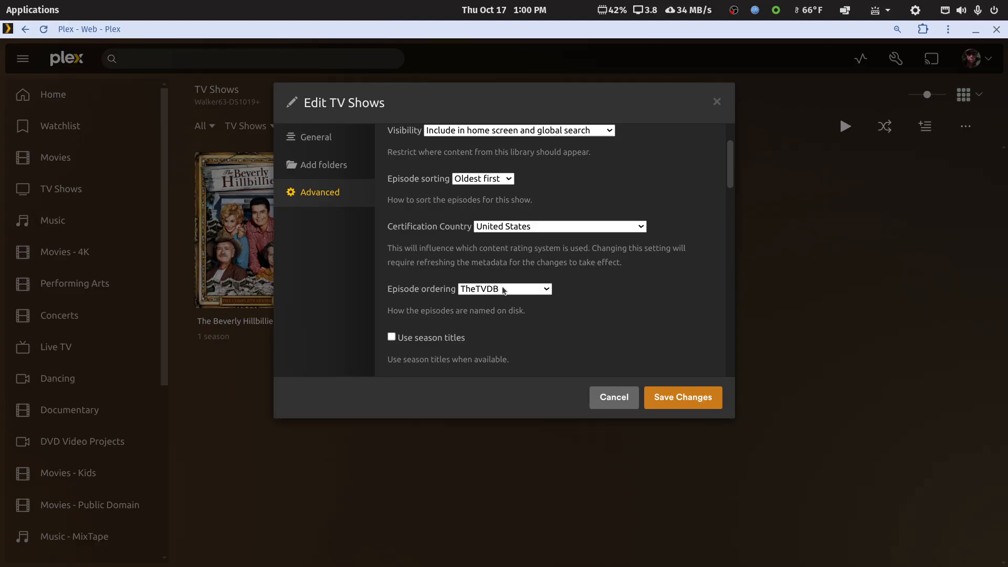
pyautogui.click(548, 292)
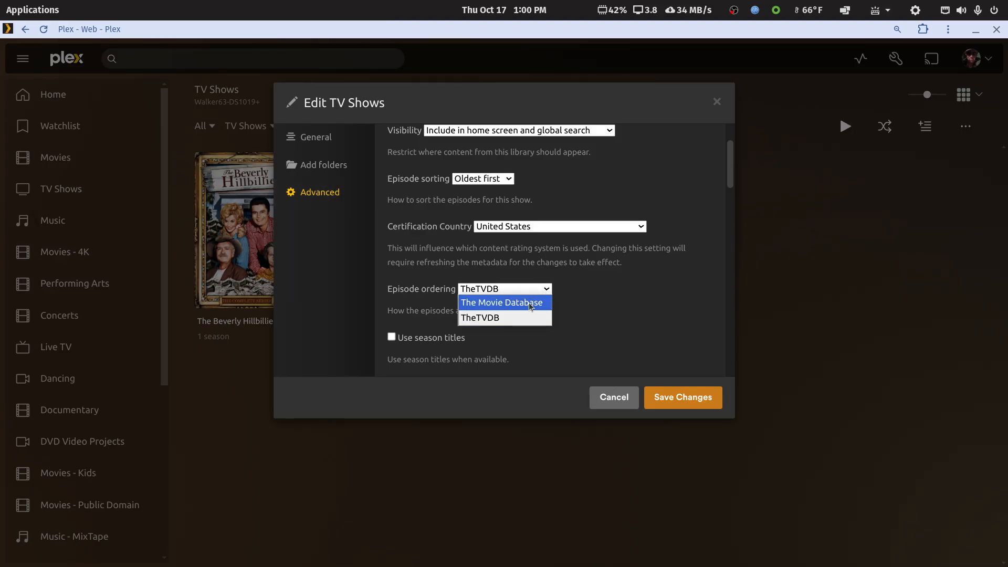
pyautogui.click(513, 319)
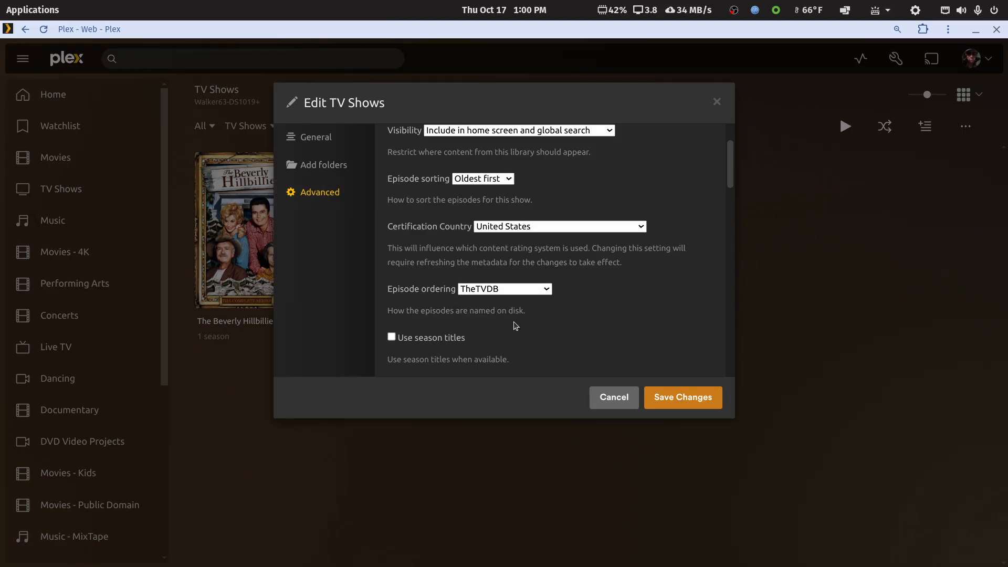
pyautogui.click(623, 406)
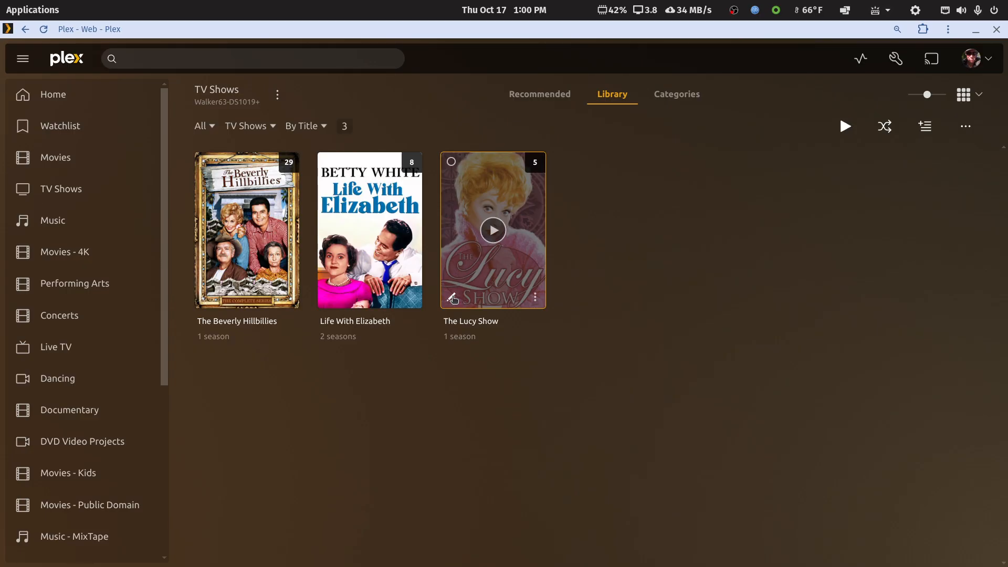
# Review the episode ordering choices in The Lucy Show's advanced settings, and close the edit dialog without saving
pyautogui.click(452, 298)
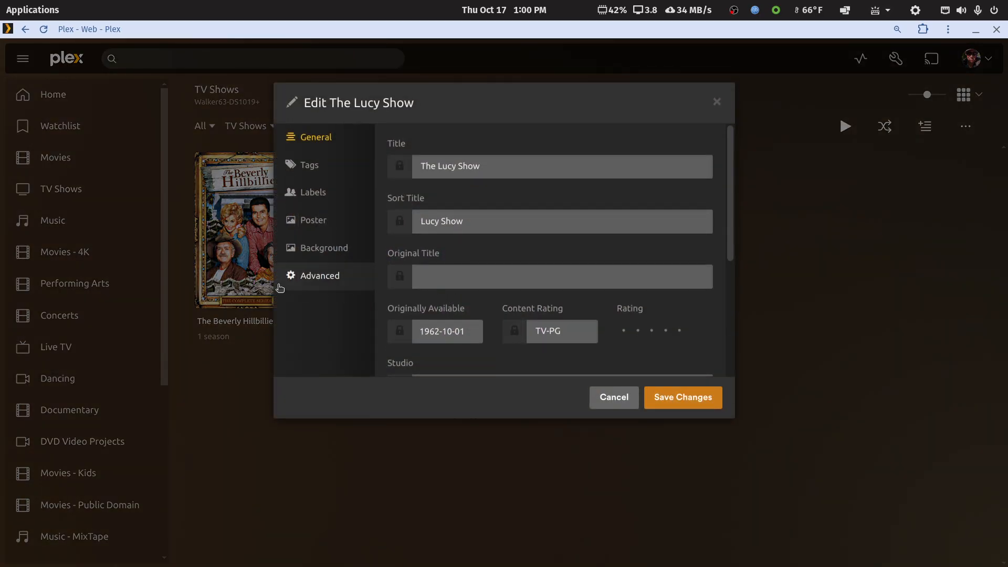
pyautogui.click(315, 279)
pyautogui.scroll(-5, 447, 303)
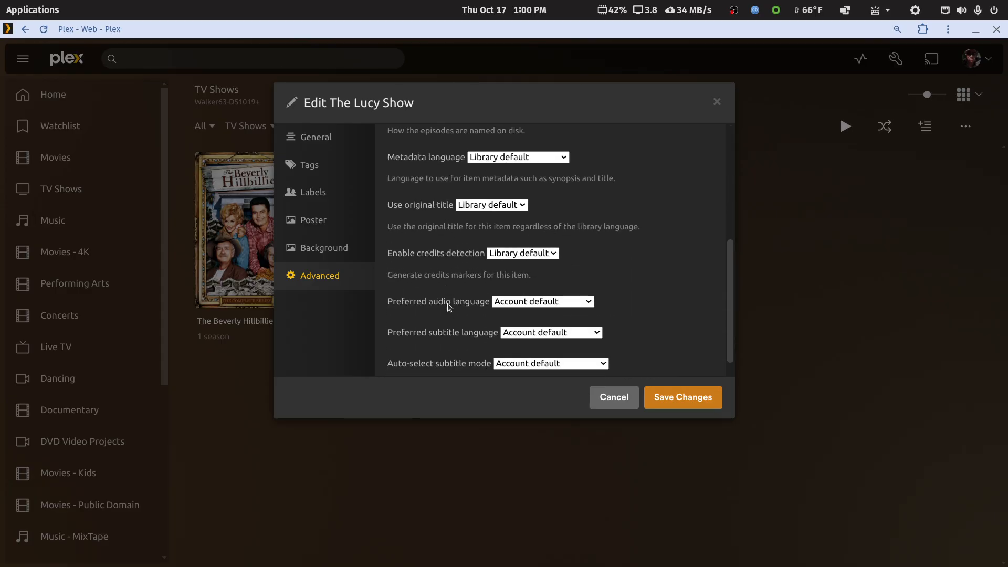
pyautogui.scroll(5, 546, 173)
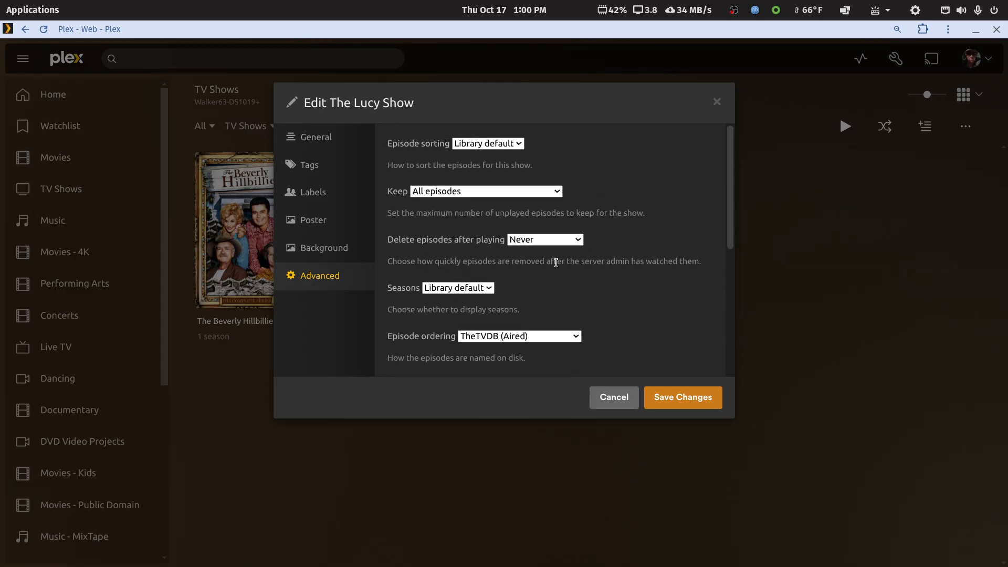
pyautogui.click(572, 338)
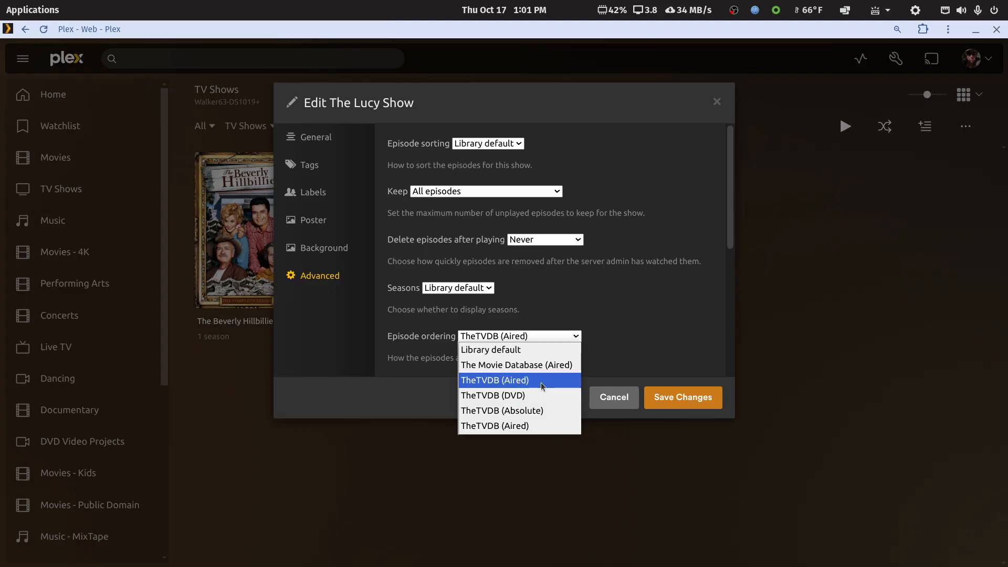
pyautogui.click(611, 397)
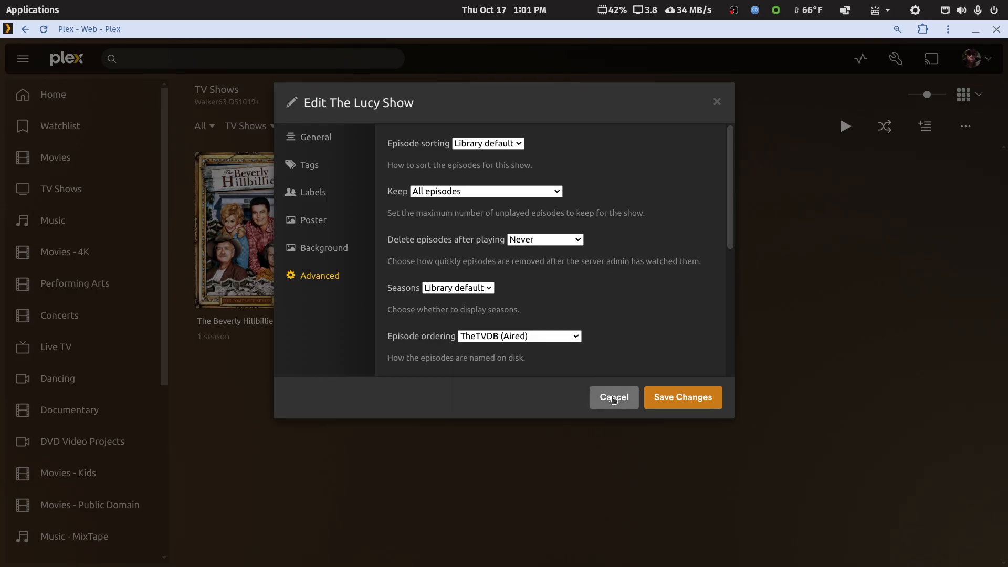
pyautogui.click(611, 396)
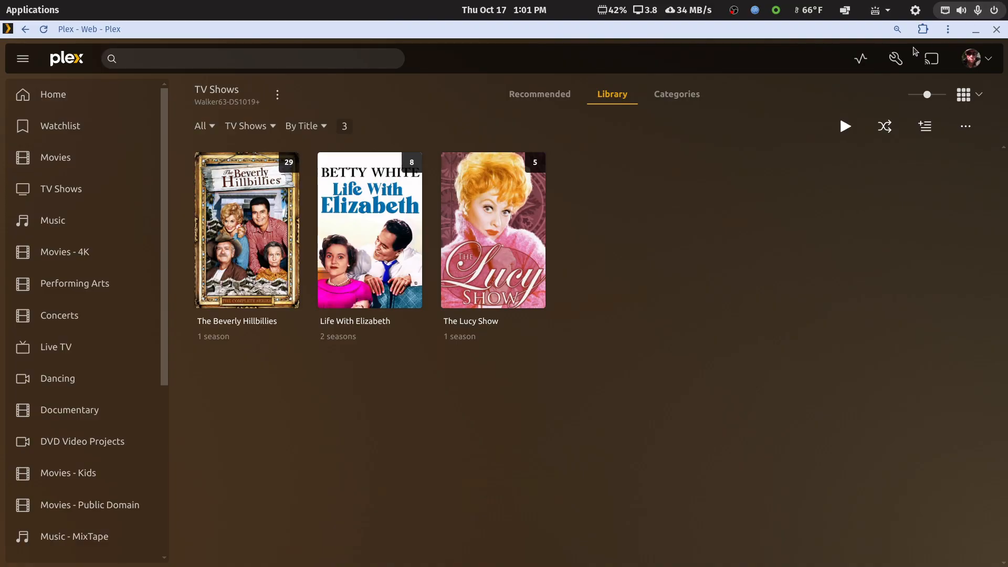
# Switch to TheTVDB's Gunsmoke page and compare the season lists under Aired Order and DVD Order
pyautogui.click(974, 31)
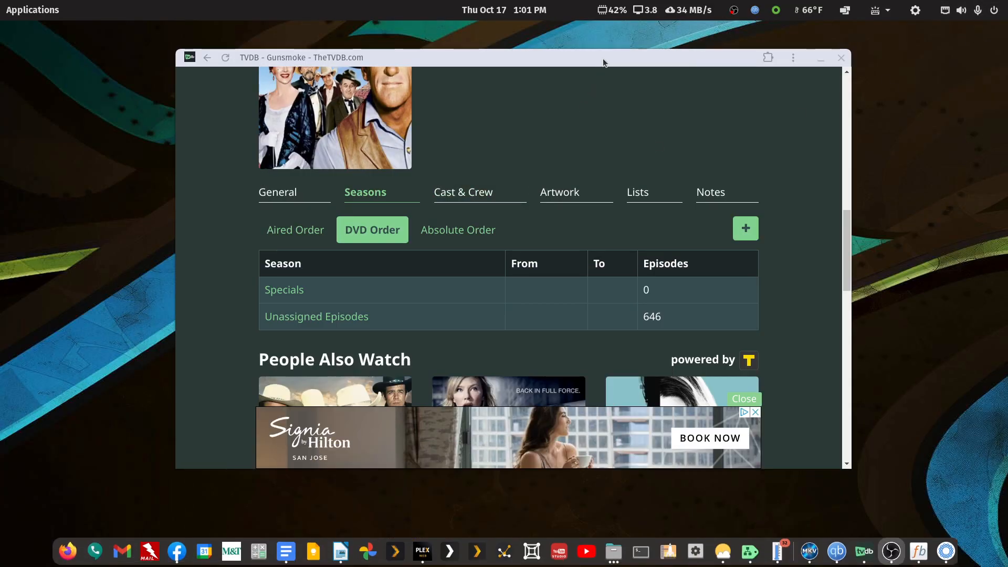
pyautogui.click(312, 233)
pyautogui.click(362, 233)
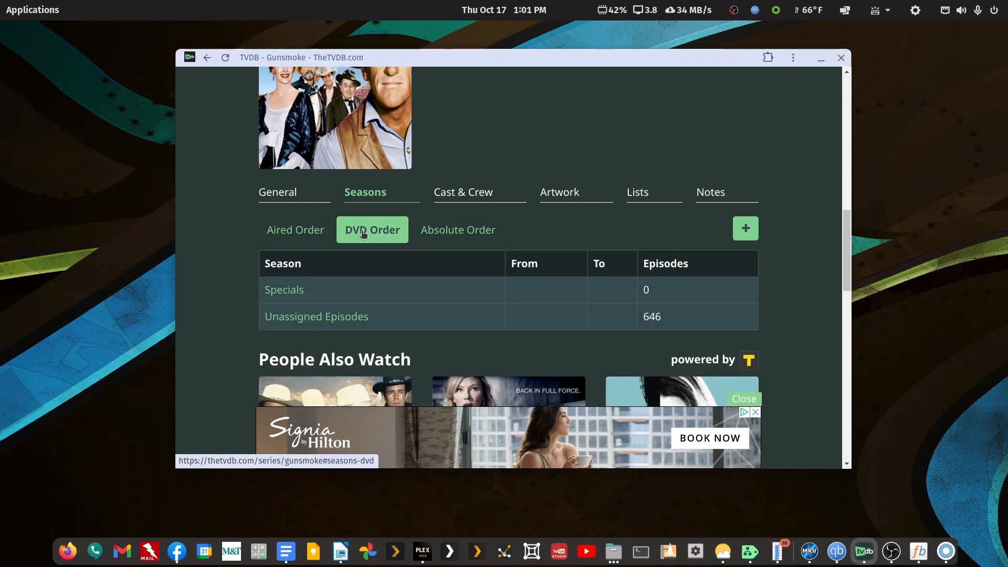
pyautogui.click(312, 234)
pyautogui.click(365, 234)
pyautogui.click(315, 235)
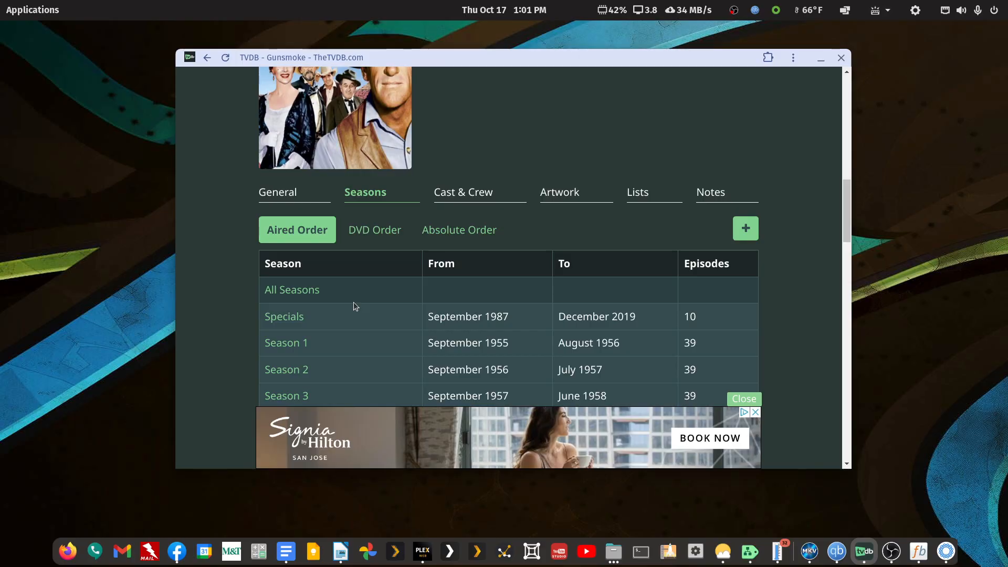
# Put TheTVDB away, look through the episode files in Gunsmoke's Disk 1 folder, and return to the Gunsmoke folder
pyautogui.click(821, 58)
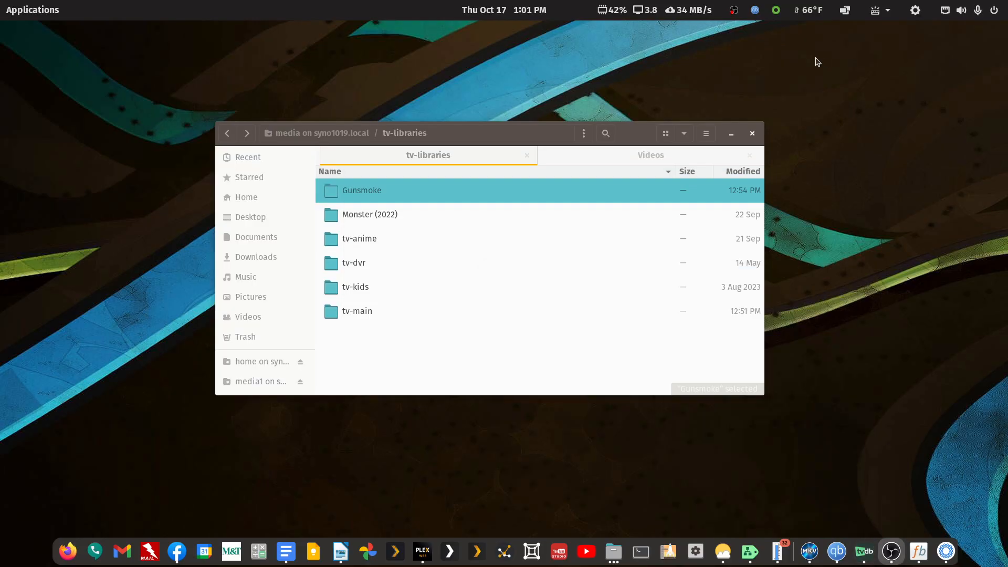
pyautogui.doubleClick(362, 190)
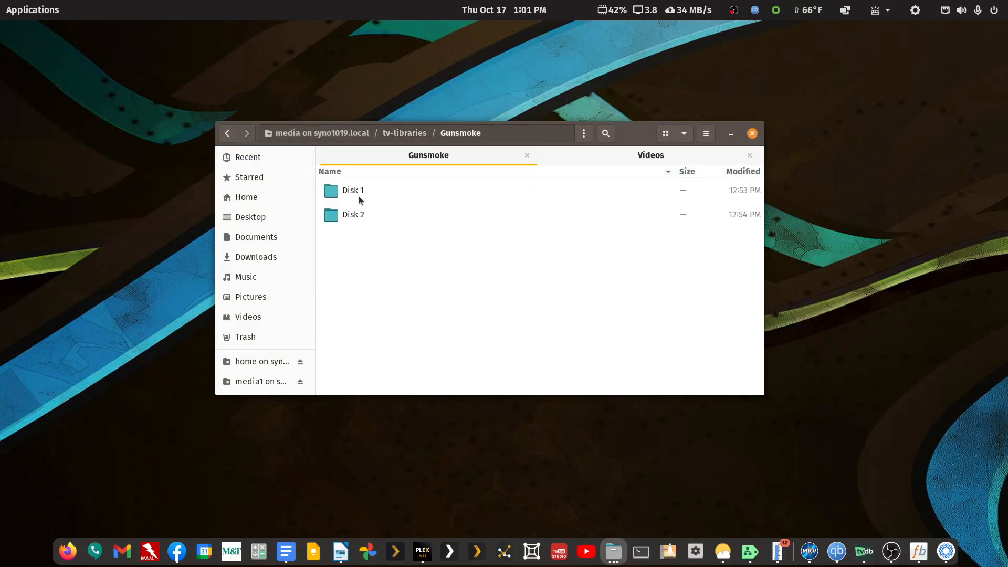
pyautogui.doubleClick(352, 197)
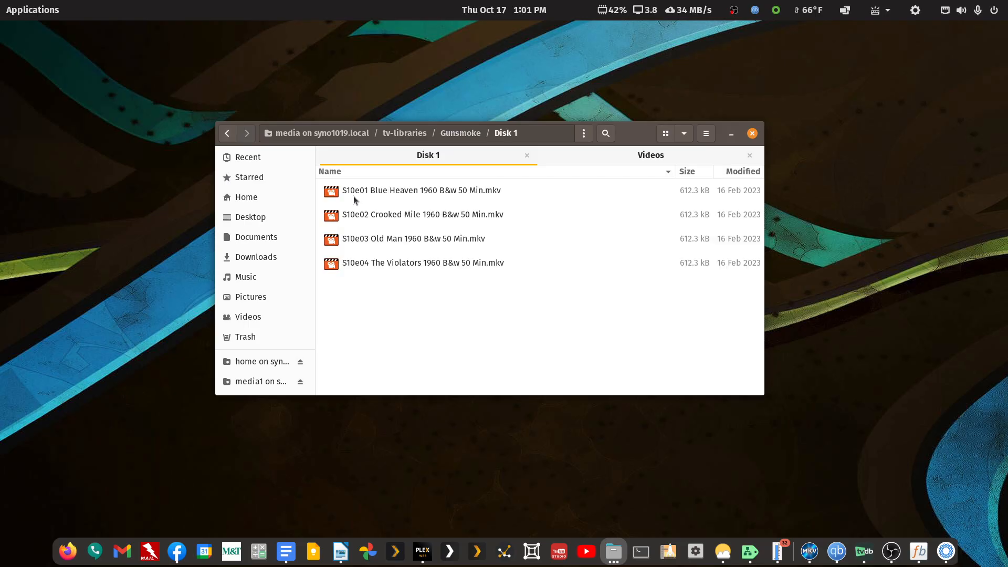
pyautogui.click(227, 133)
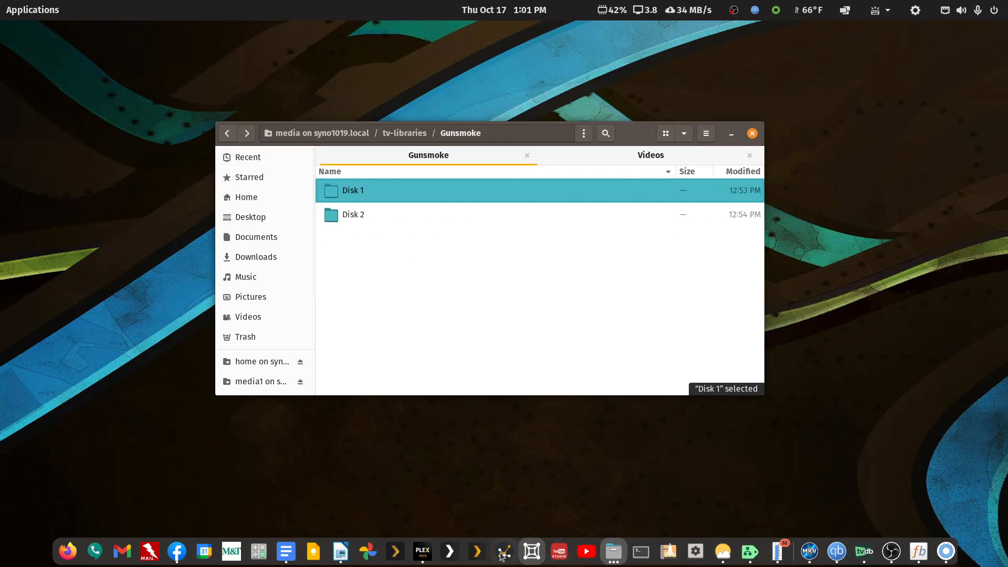
# Switch to the LibreOffice Writer document and highlight "(change episode order)" in the first heading and the full naming expression below it
pyautogui.click(341, 552)
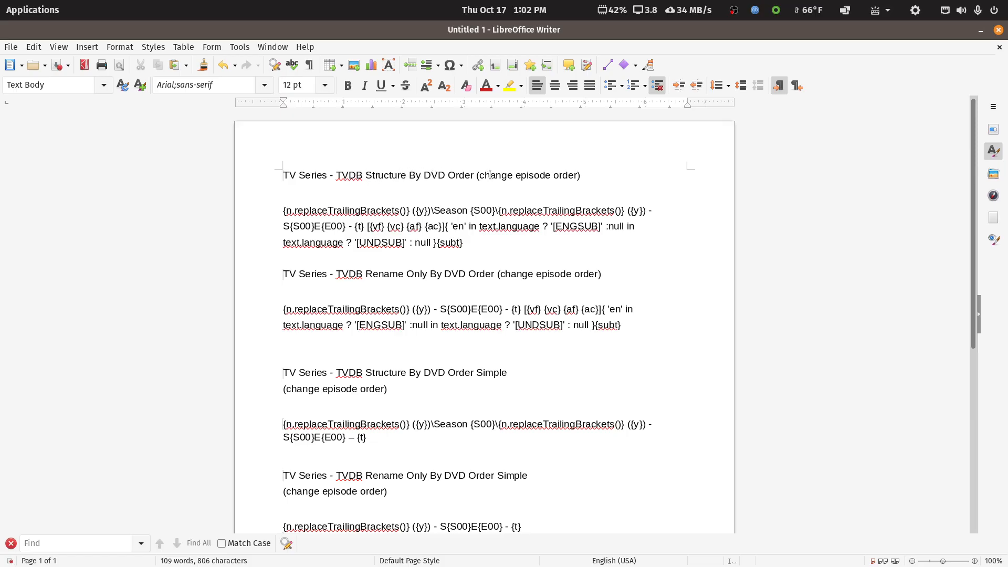
pyautogui.moveTo(476, 175); pyautogui.dragTo(581, 175)
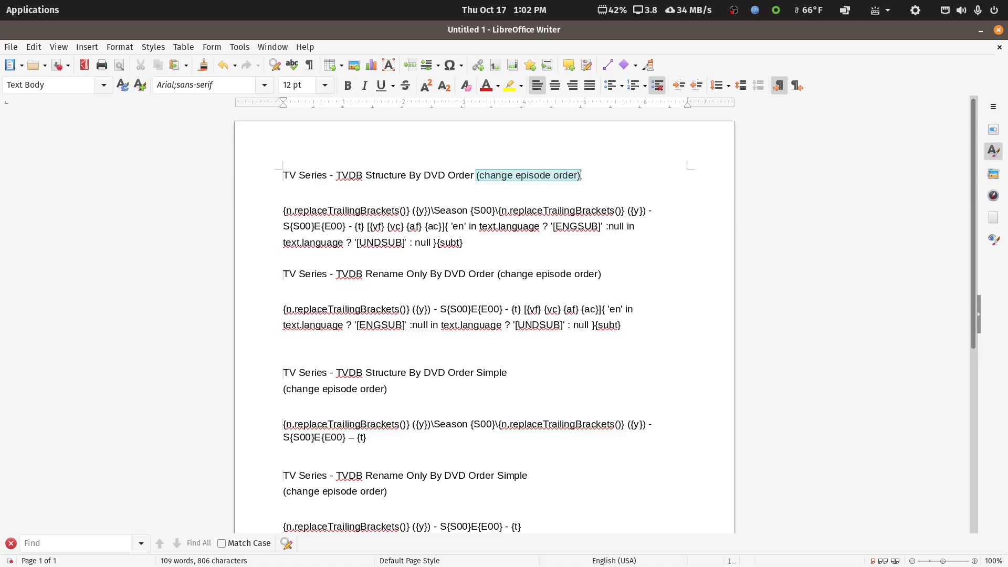
pyautogui.click(588, 179)
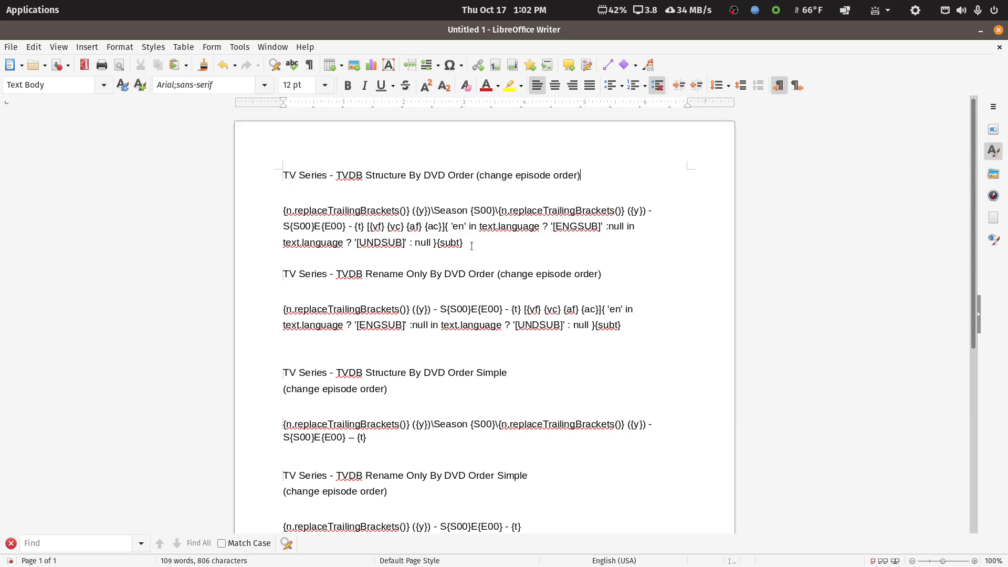
pyautogui.moveTo(466, 244); pyautogui.dragTo(279, 211)
pyautogui.click(521, 255)
# Examine the first expression's show and season folder part, its file name part through S{S00}E{E00}, and the {t} title tag
pyautogui.moveTo(494, 211); pyautogui.dragTo(275, 213)
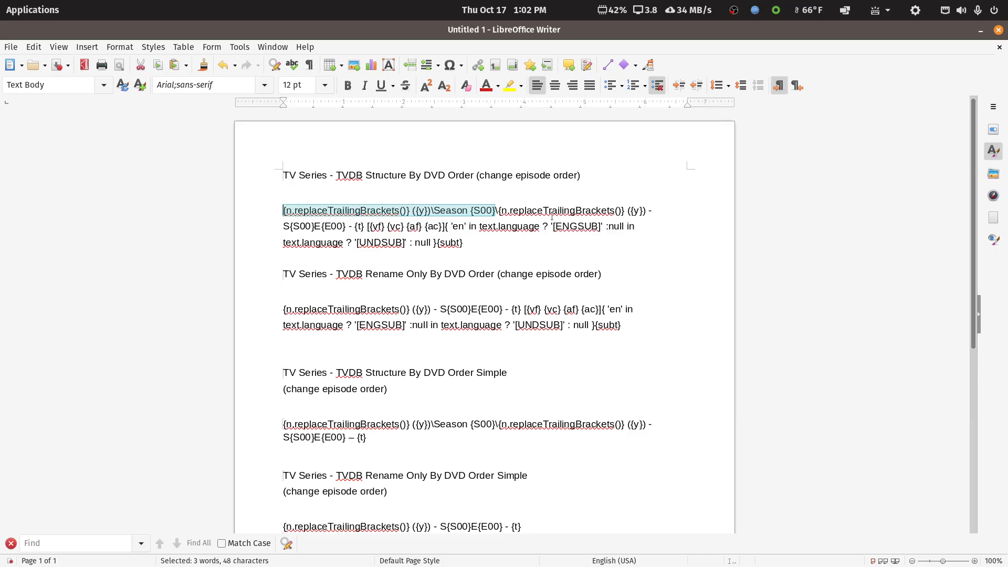
pyautogui.moveTo(499, 211); pyautogui.dragTo(347, 226)
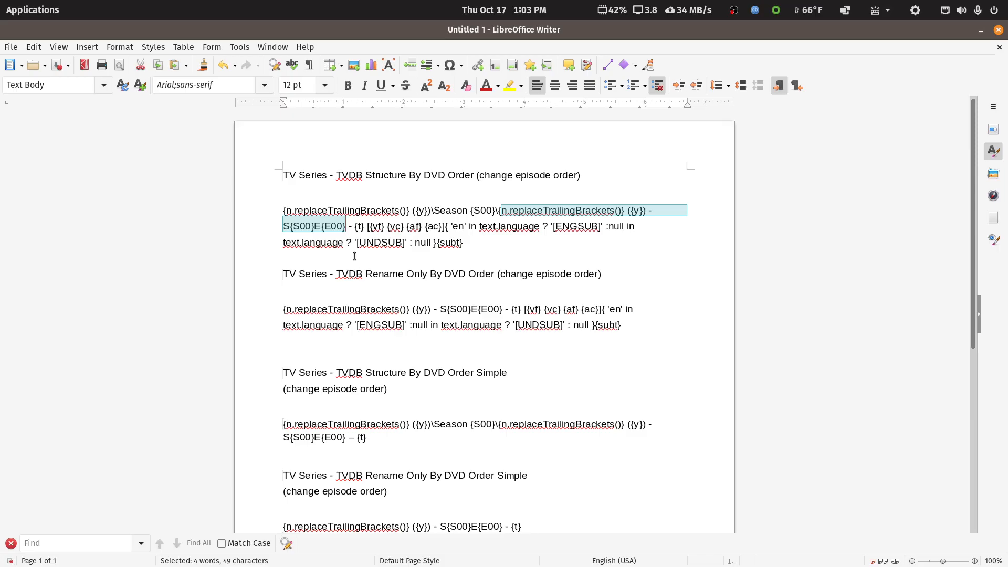
pyautogui.click(358, 227)
pyautogui.doubleClick(360, 227)
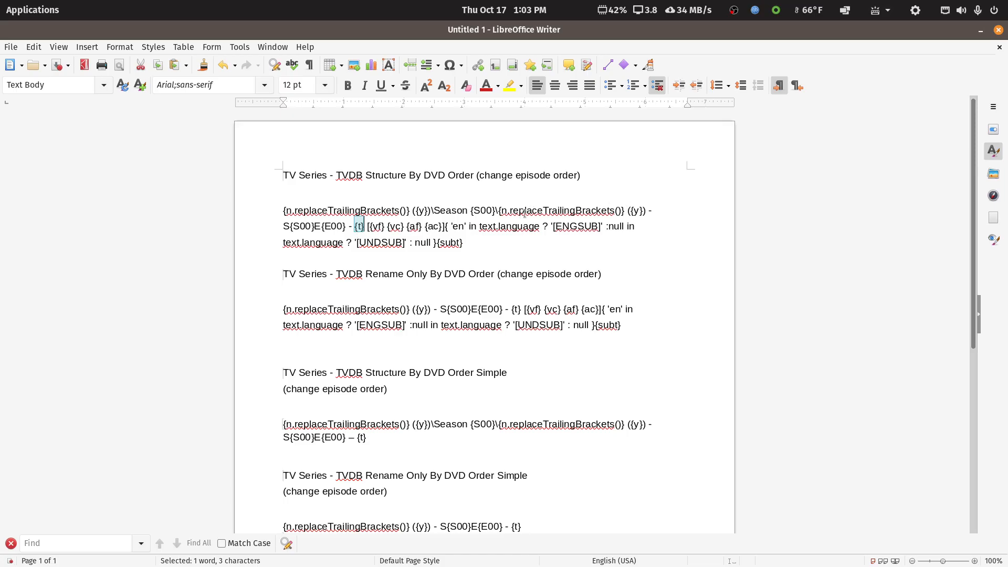
# Re-examine the first expression's file name part and {t}, plus the {vf} {vc} {af} {ac} media tags and the subtitle tags
pyautogui.moveTo(498, 210); pyautogui.dragTo(345, 226)
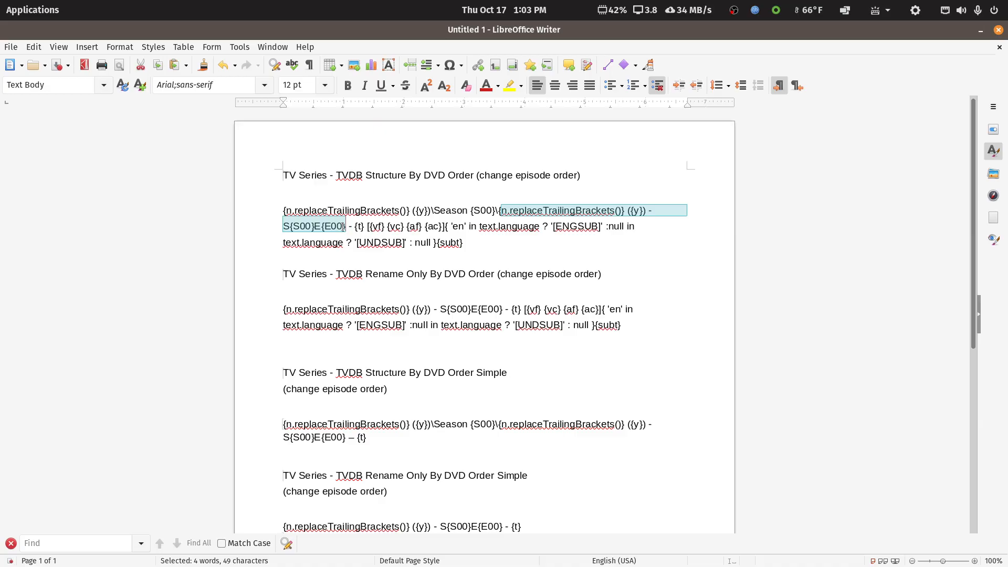
pyautogui.moveTo(354, 226); pyautogui.dragTo(363, 226)
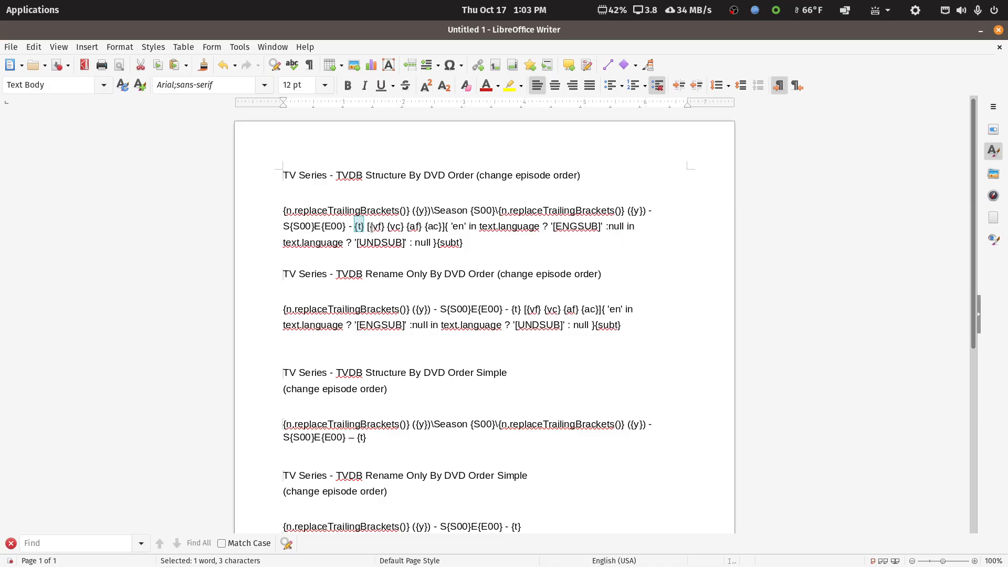
pyautogui.moveTo(369, 227); pyautogui.dragTo(438, 227)
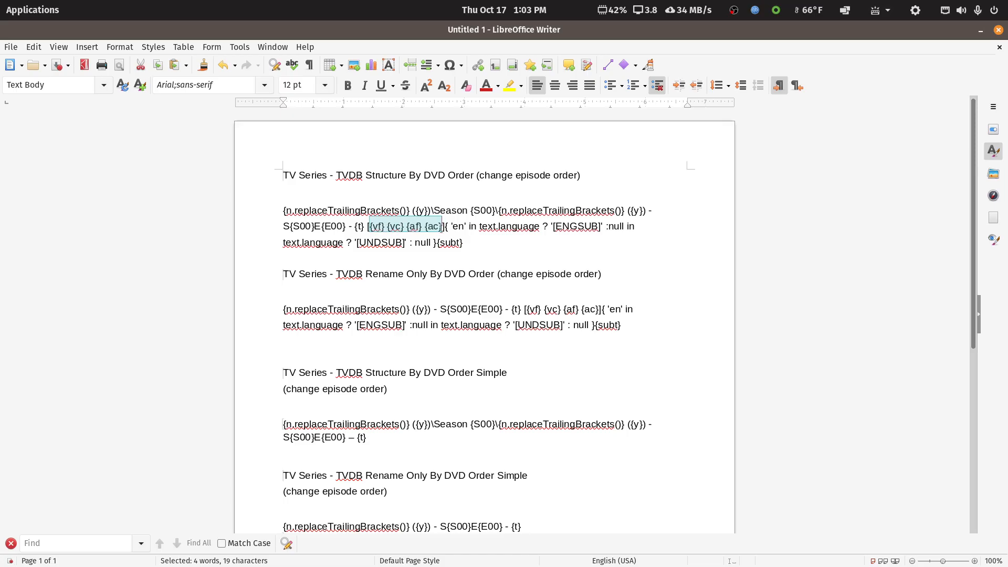
pyautogui.click(446, 229)
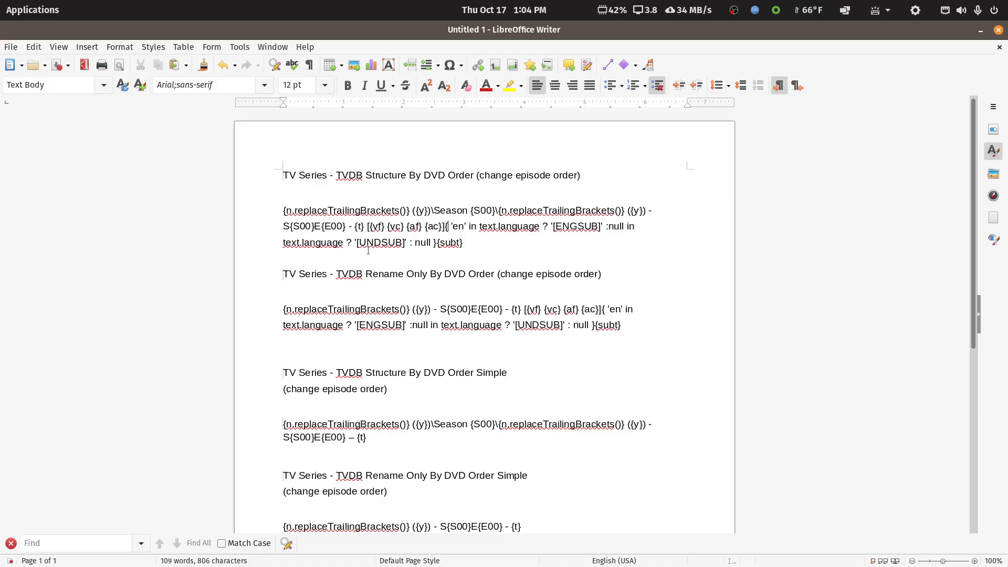
pyautogui.moveTo(359, 242); pyautogui.dragTo(399, 251)
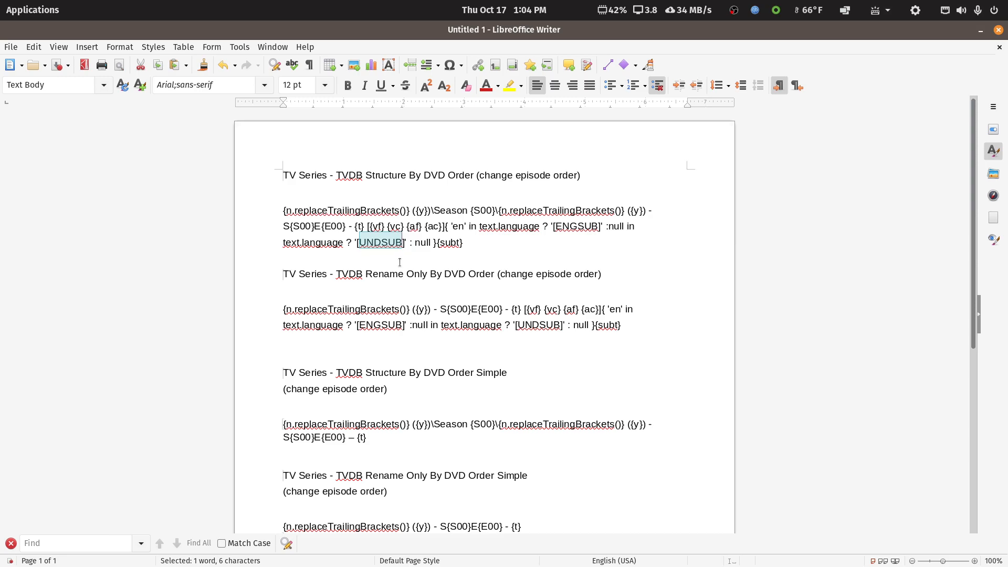
pyautogui.moveTo(462, 255); pyautogui.dragTo(550, 246)
pyautogui.click(464, 246)
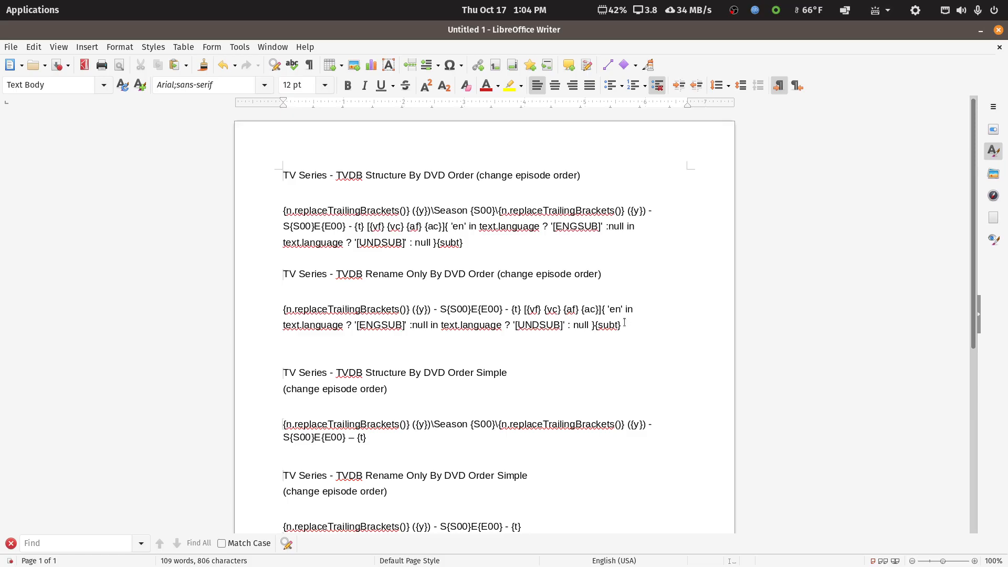
# Highlight the "TV Series - TVDB Rename Only By DVD Order" heading with its expression, and clear the selection
pyautogui.moveTo(623, 326); pyautogui.dragTo(274, 270)
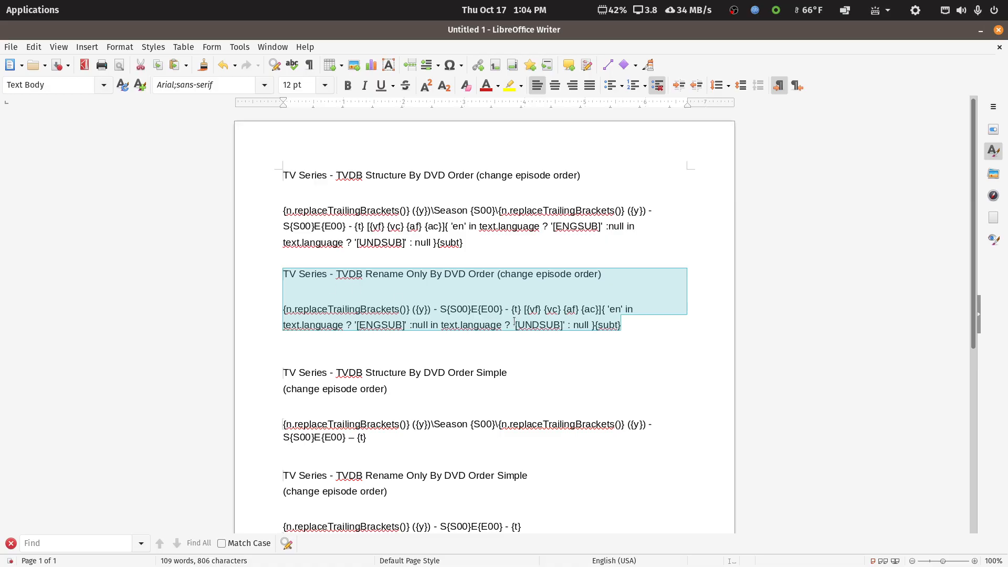
pyautogui.click(640, 342)
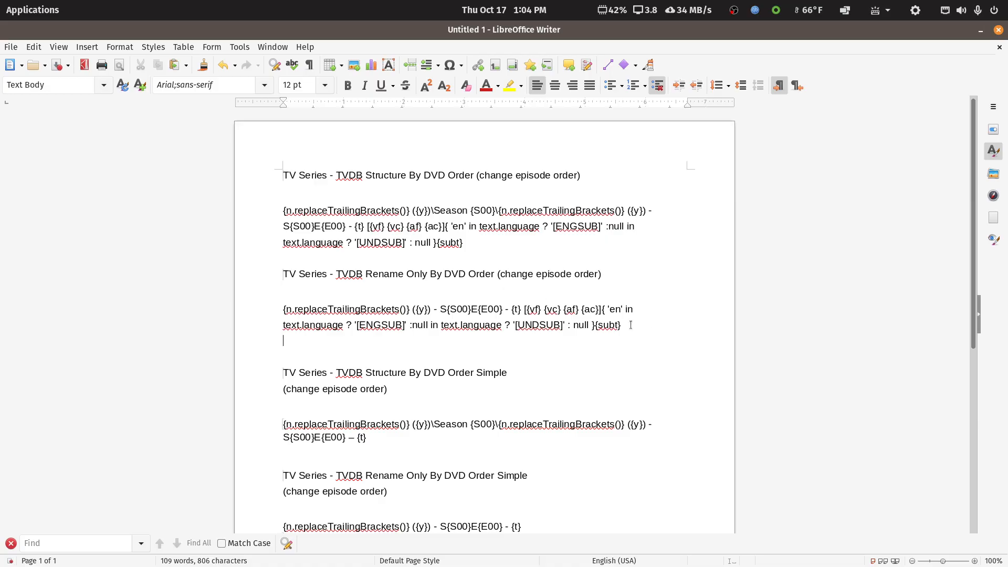
pyautogui.moveTo(623, 327); pyautogui.dragTo(260, 277)
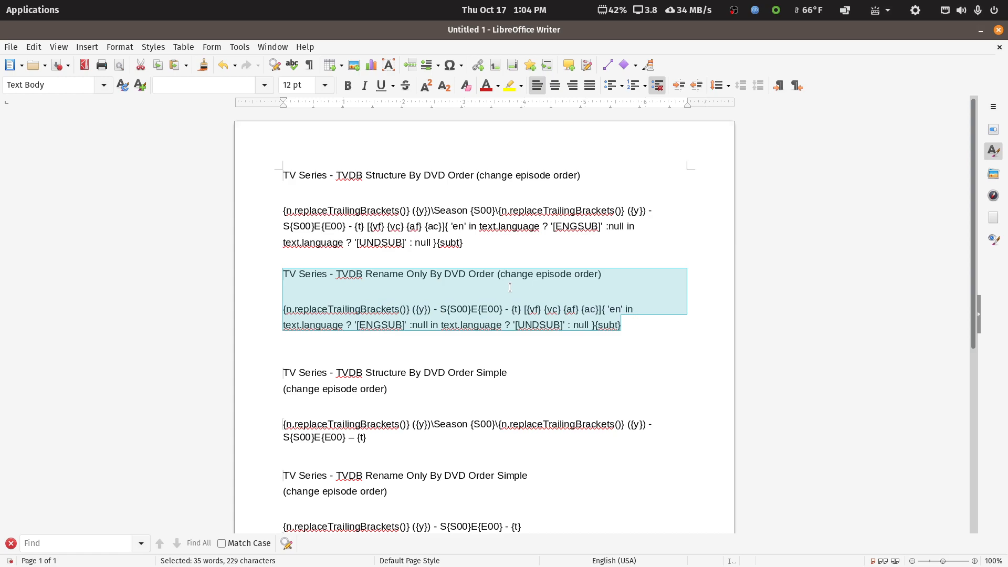
pyautogui.click(510, 288)
# Highlight the expressions for the Simple versions of Structure By DVD Order and Rename Only By DVD Order, and clear the selection
pyautogui.scroll(-2, 524, 314)
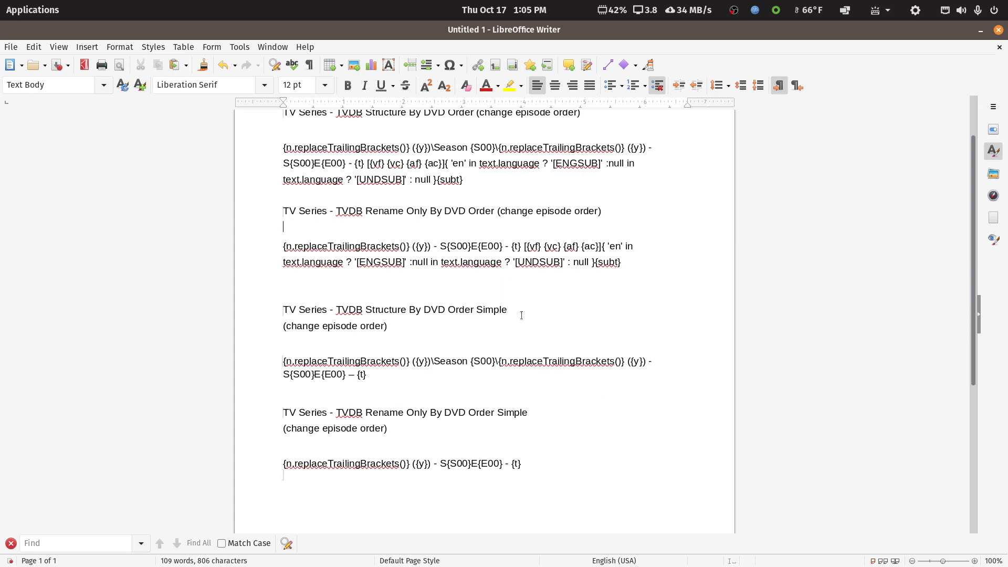
pyautogui.moveTo(366, 374); pyautogui.dragTo(282, 360)
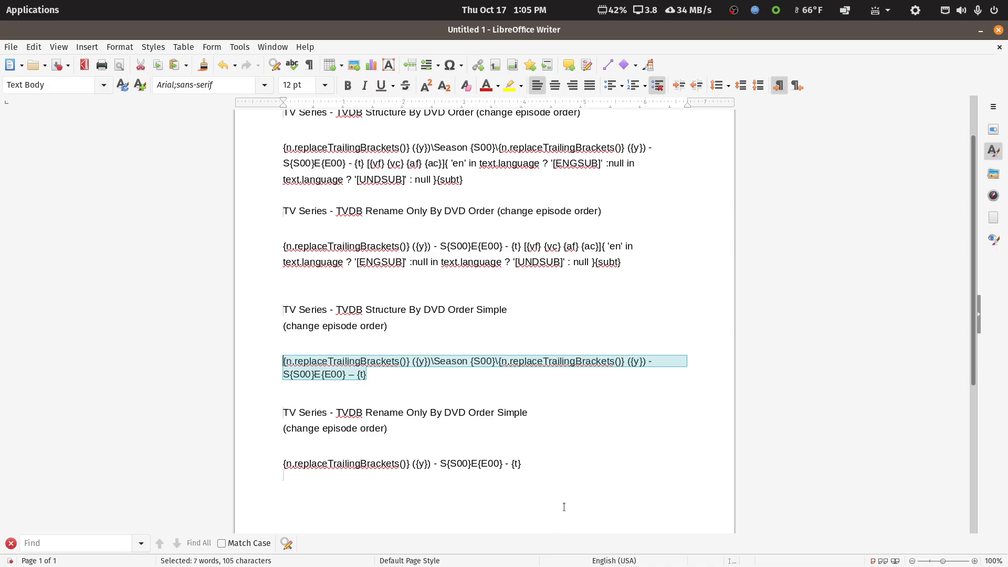
pyautogui.moveTo(522, 464); pyautogui.dragTo(283, 463)
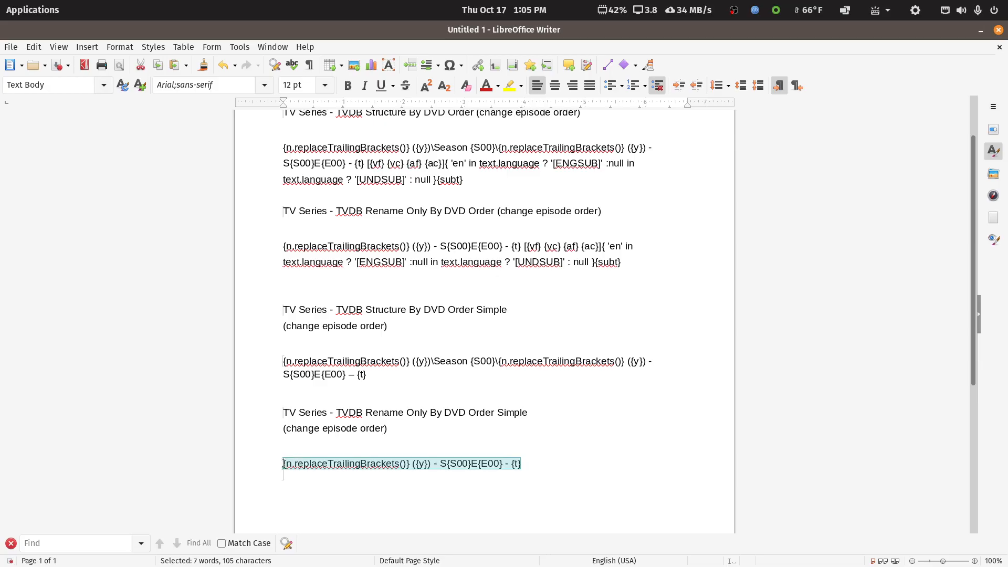
pyautogui.click(453, 429)
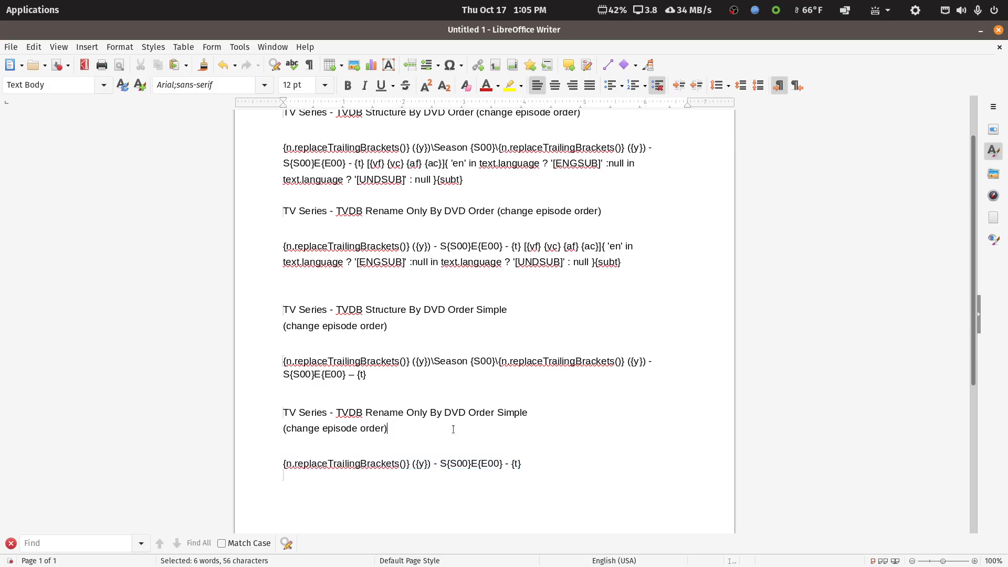
# Minimize the expressions document and go back to the tv-libraries folder in the file manager
pyautogui.scroll(2, 562, 458)
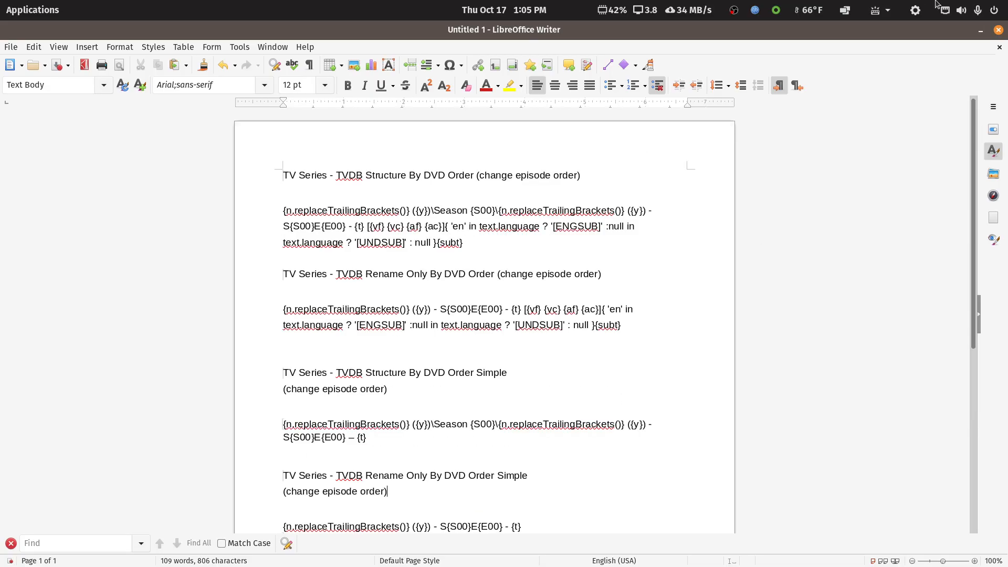
pyautogui.moveTo(927, 38); pyautogui.dragTo(1007, 212)
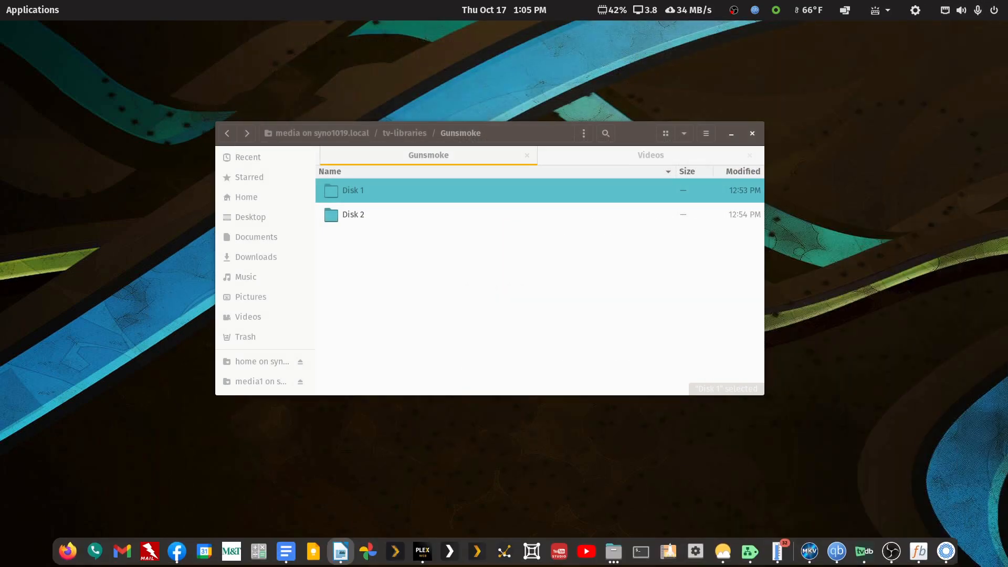
pyautogui.click(227, 133)
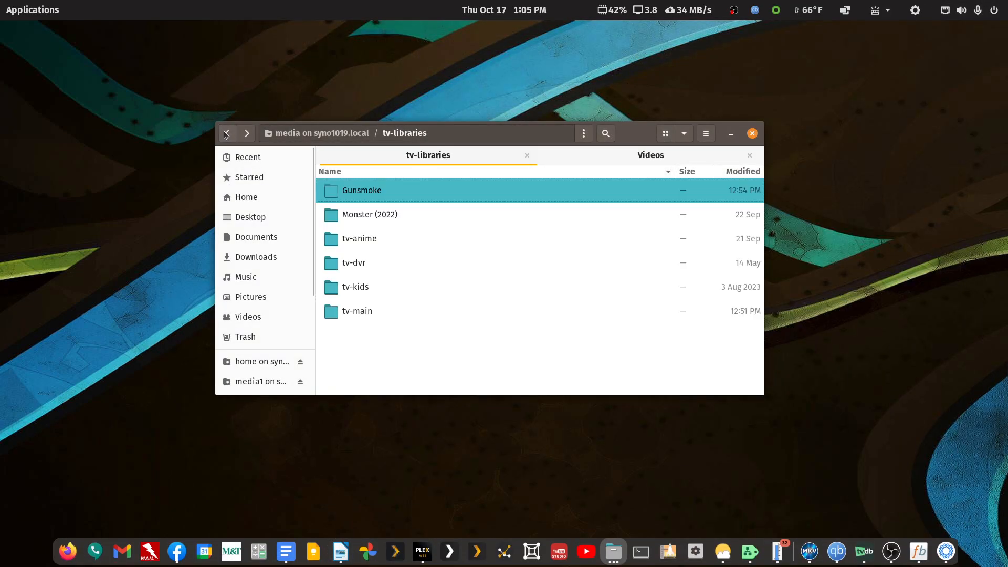
# Open the Gunsmoke folder's Disk 1 subfolder to examine its episode file names, and return to tv-libraries
pyautogui.rightClick(361, 192)
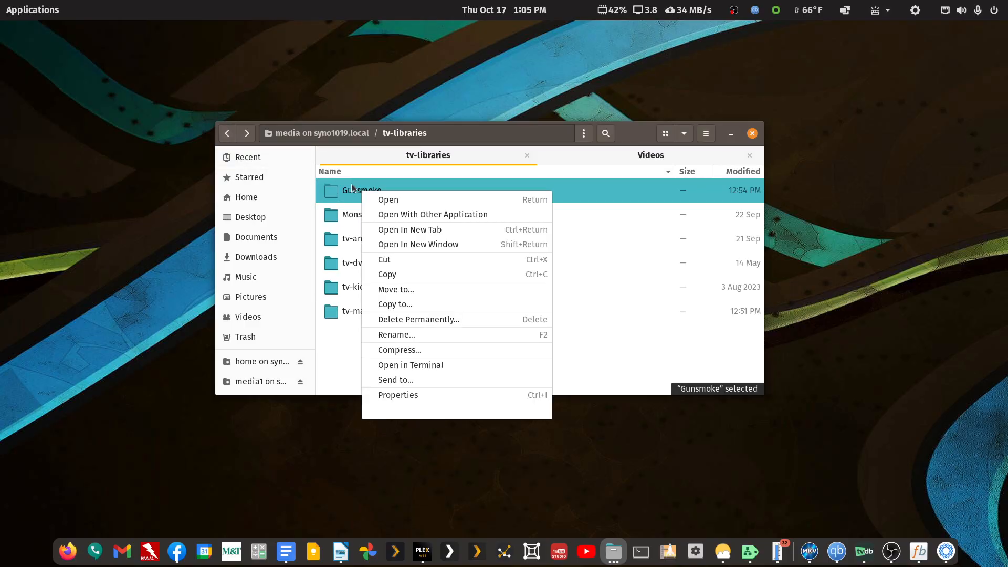
pyautogui.click(233, 138)
pyautogui.click(232, 136)
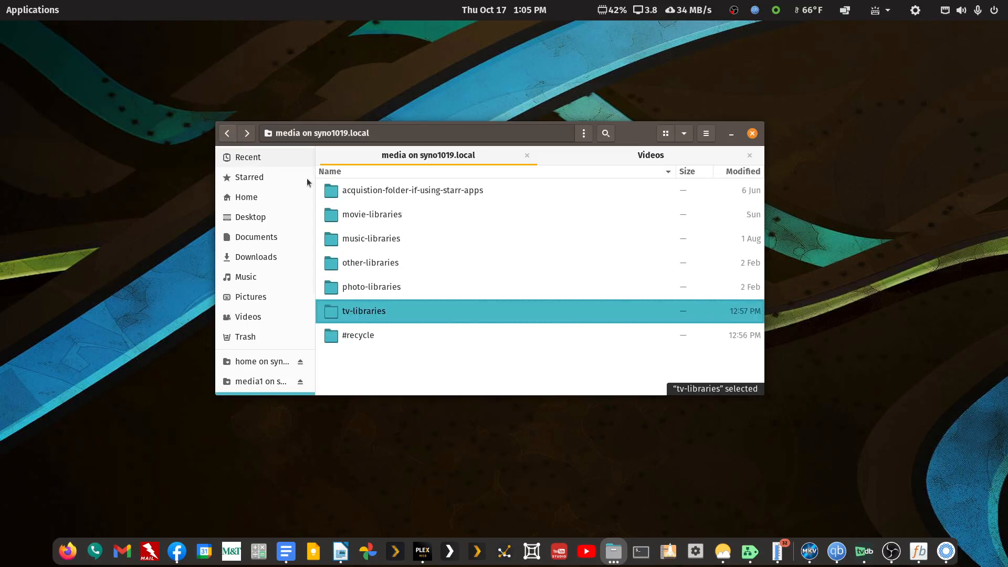
pyautogui.doubleClick(356, 308)
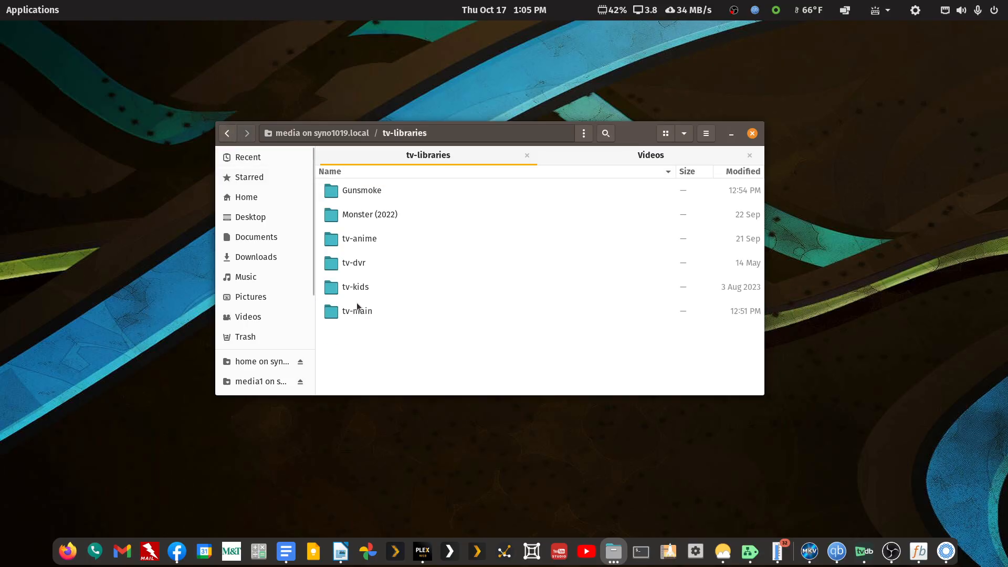
pyautogui.doubleClick(369, 191)
pyautogui.doubleClick(364, 194)
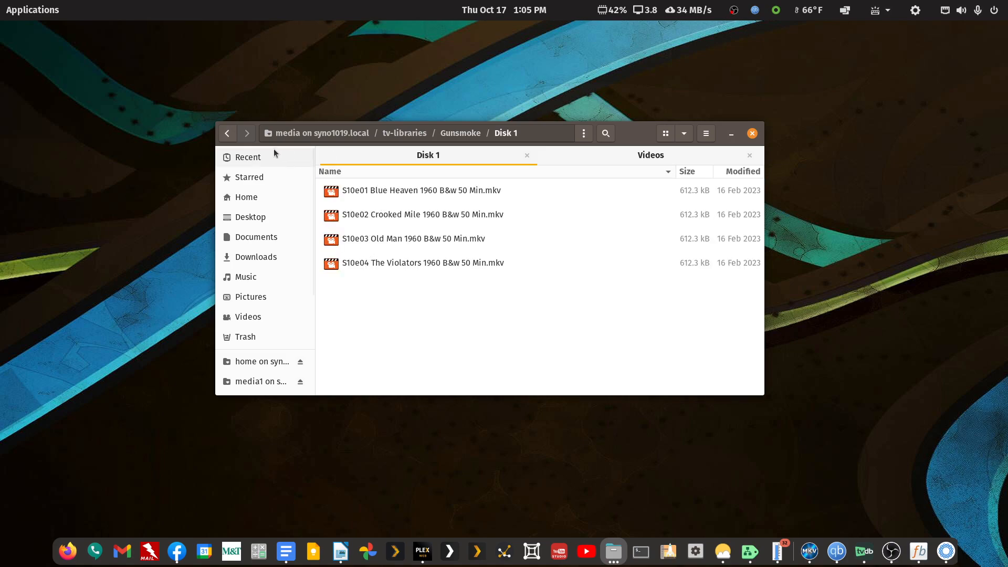
pyautogui.click(229, 139)
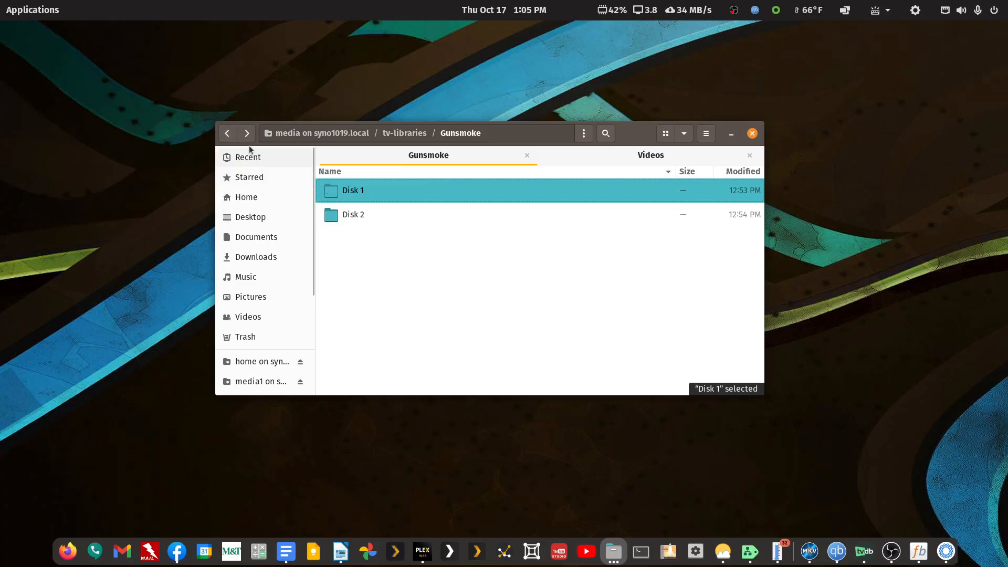
pyautogui.click(230, 137)
# Open the Gunsmoke folder in FileBot, dismiss the update notice, and apply the "2 - TV Series - TVDB Structure By Airdate" preset
pyautogui.rightClick(336, 191)
pyautogui.click(368, 210)
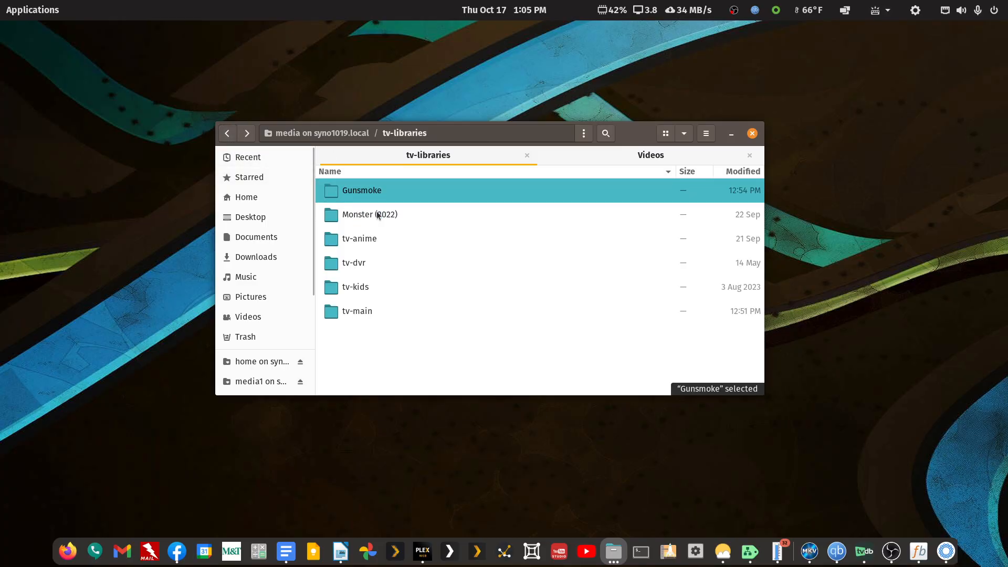
pyautogui.click(577, 162)
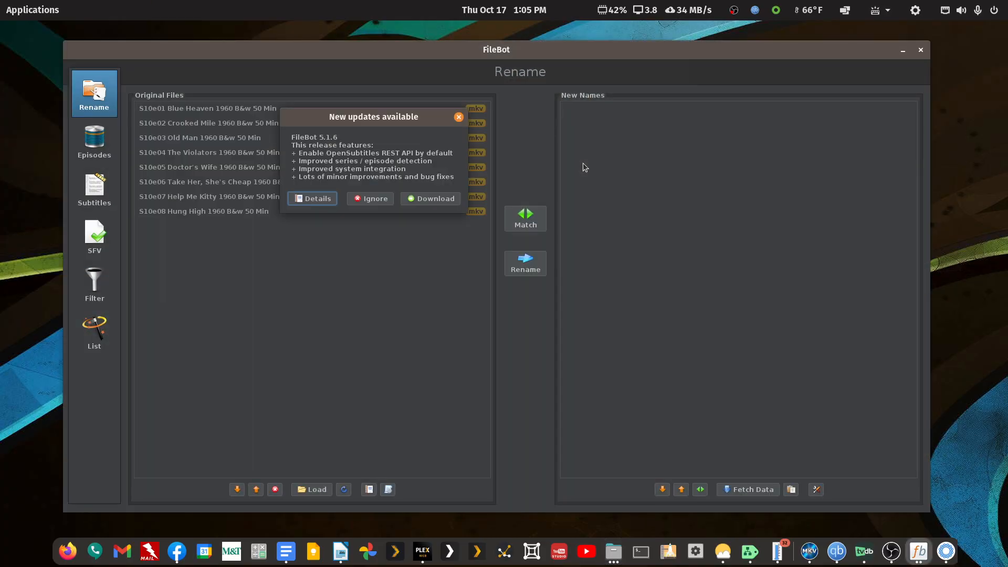
pyautogui.click(457, 117)
pyautogui.doubleClick(563, 49)
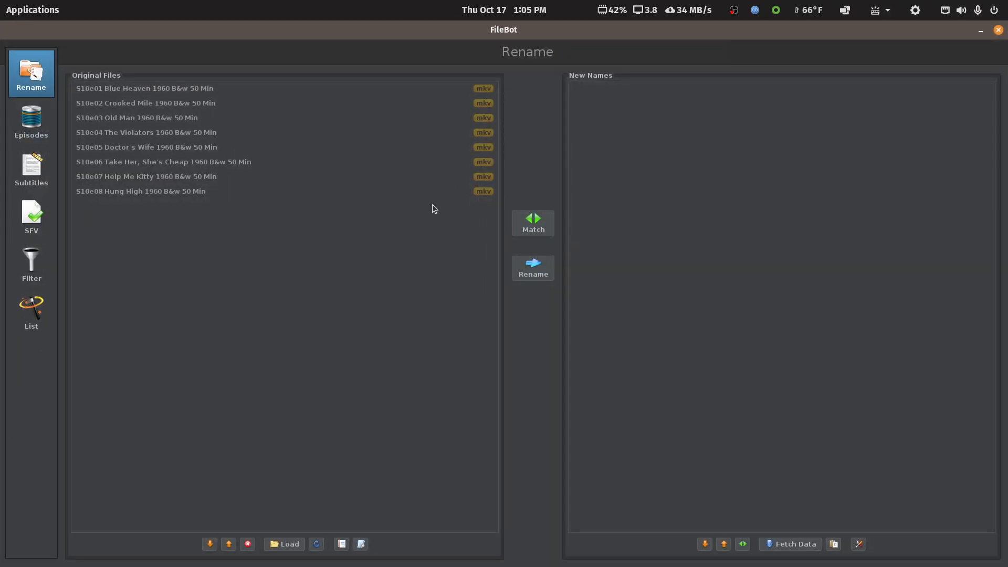
pyautogui.click(362, 546)
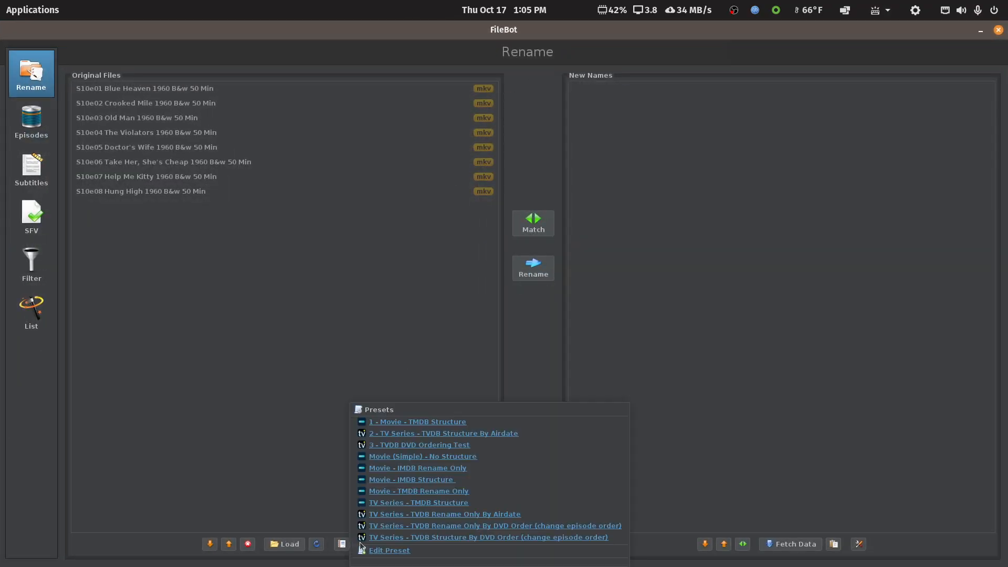
pyautogui.click(396, 434)
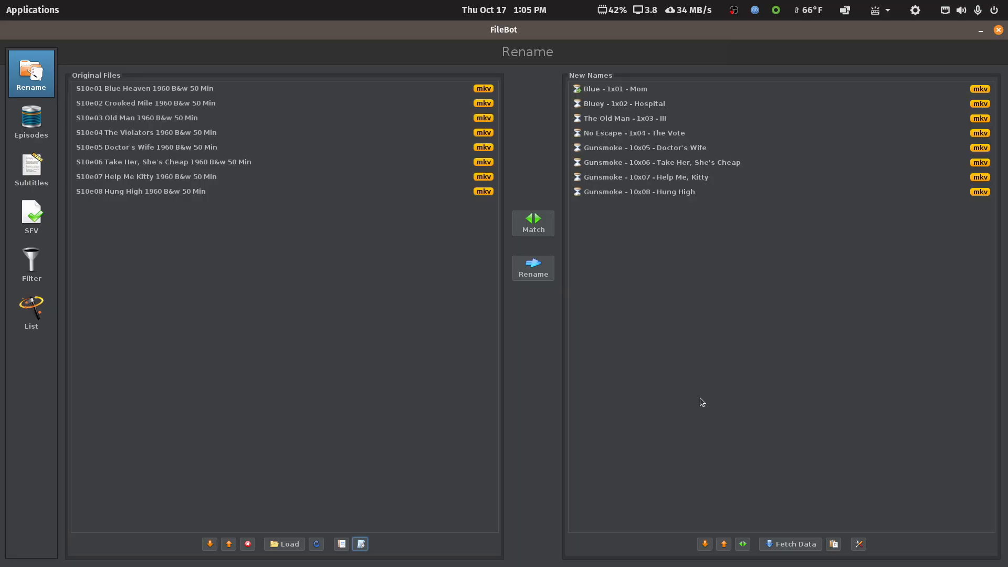
# Examine the proposed paths of the Disk 1 and Disk 2 episodes, highlight the Blue and Doctor's Wife entries, and close FileBot
pyautogui.moveTo(660, 530); pyautogui.dragTo(130, 73)
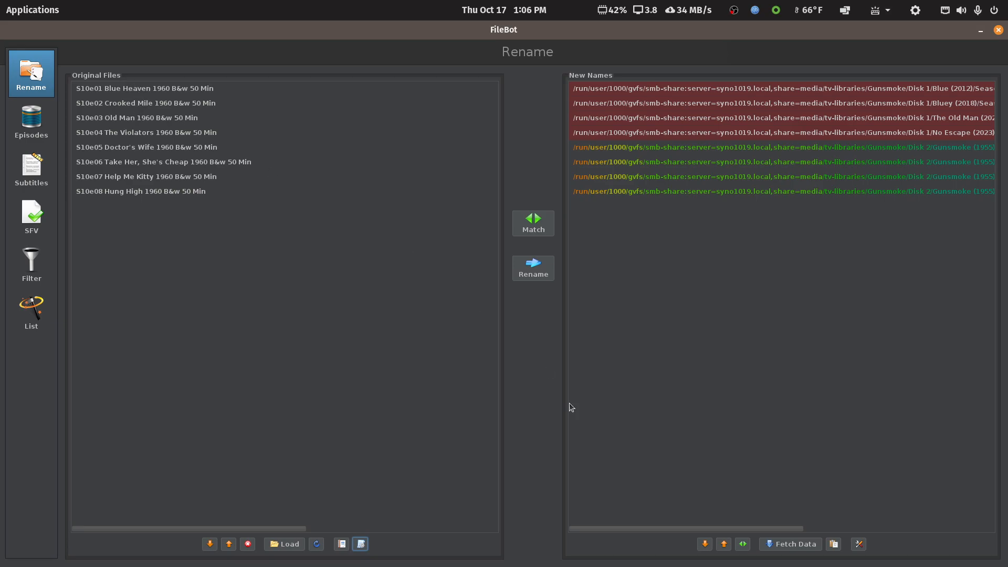
pyautogui.moveTo(628, 529); pyautogui.dragTo(750, 540)
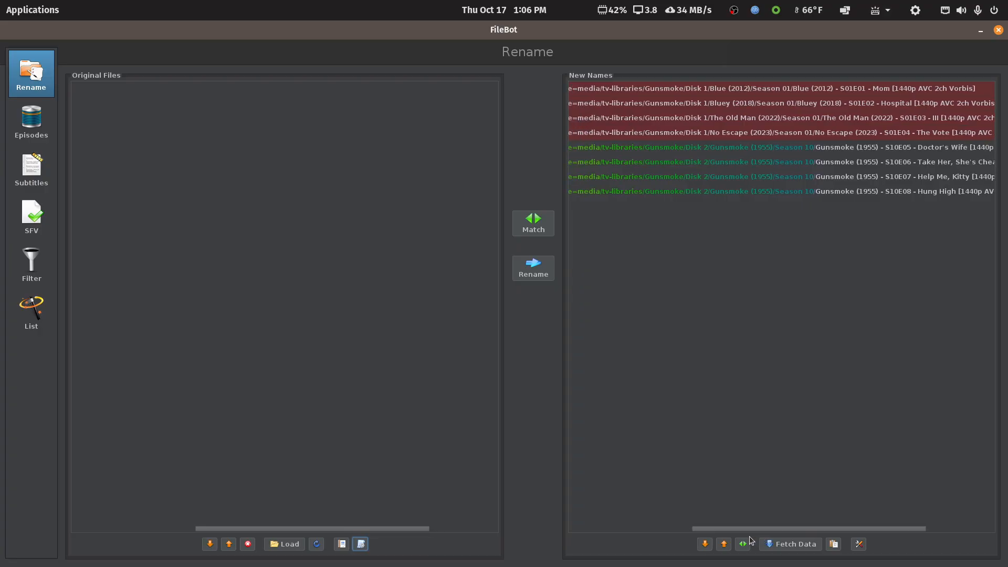
pyautogui.moveTo(751, 541); pyautogui.dragTo(424, 379)
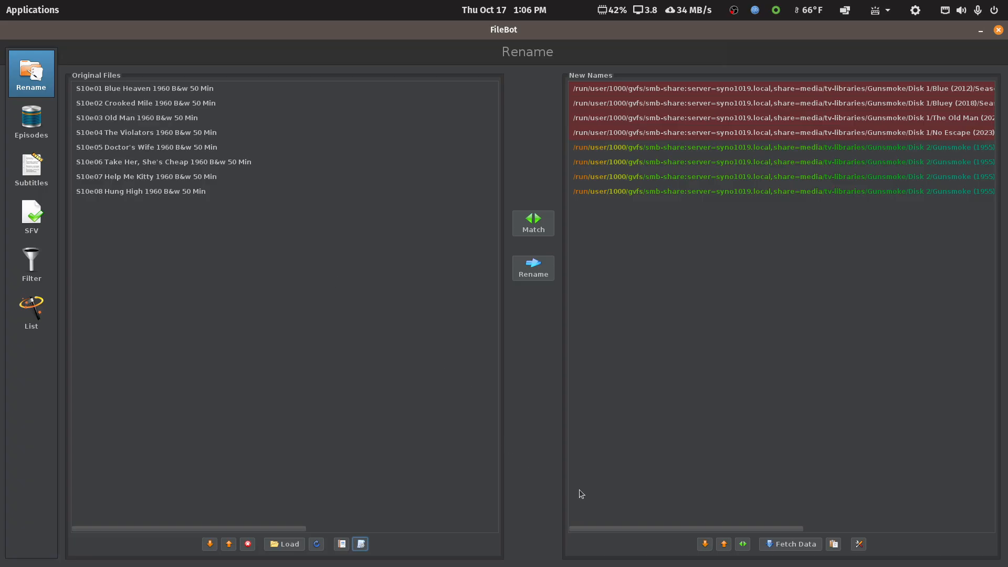
pyautogui.moveTo(780, 529); pyautogui.dragTo(922, 539)
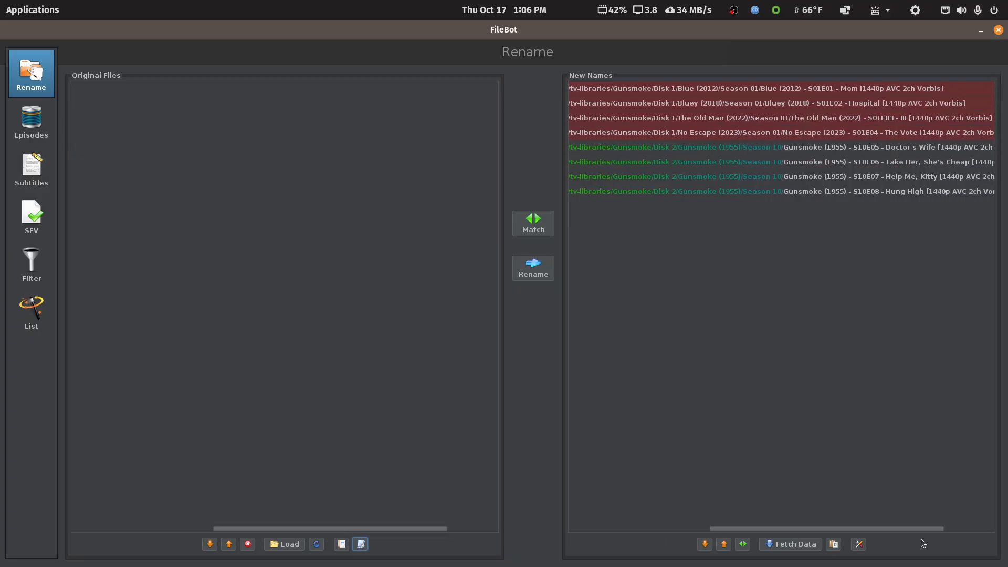
pyautogui.click(664, 92)
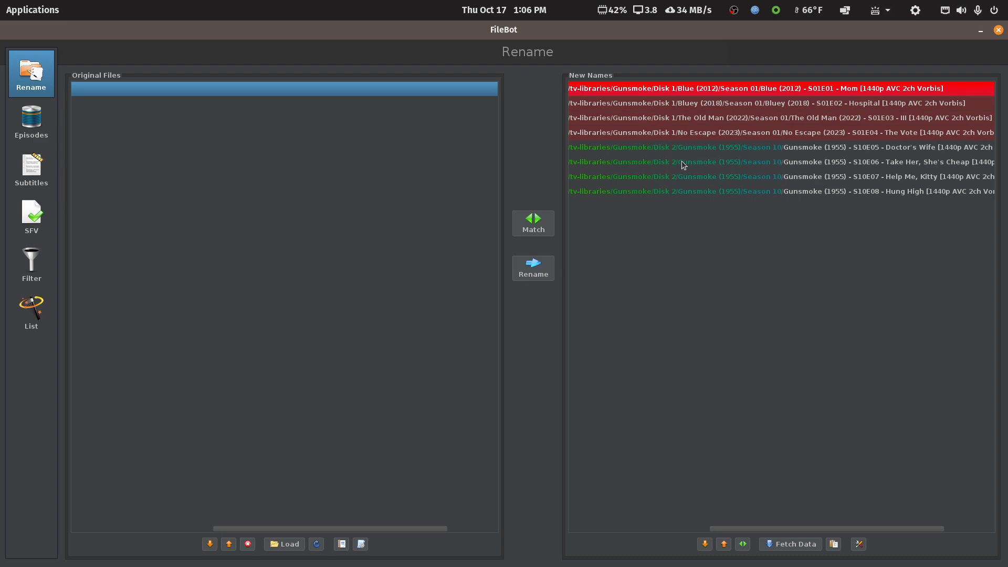
pyautogui.click(761, 151)
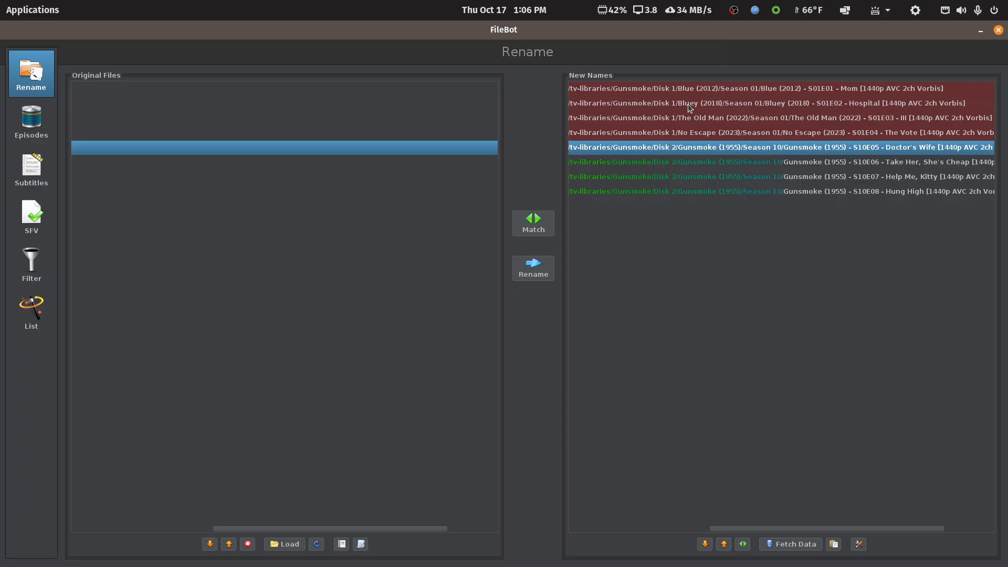
pyautogui.click(998, 29)
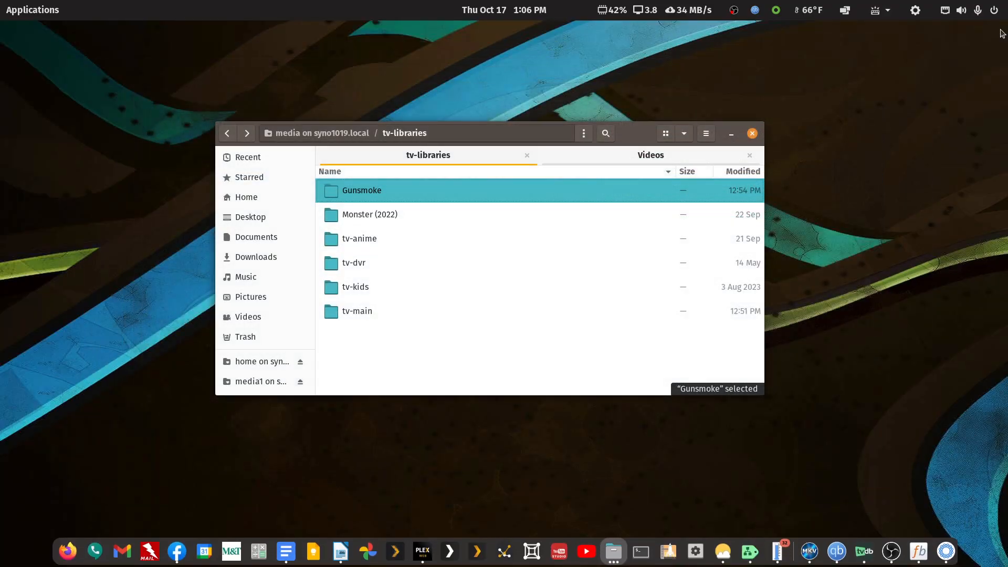
# Move the four episode files S10e01 to S10e04 from Disk 1 up into the Gunsmoke folder
pyautogui.doubleClick(375, 190)
pyautogui.doubleClick(361, 196)
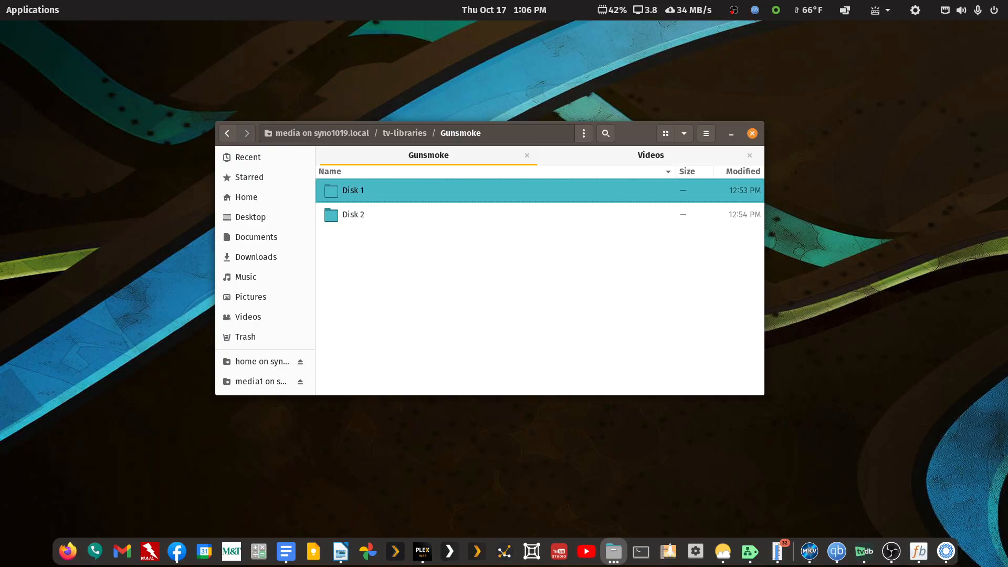
pyautogui.click(357, 190)
pyautogui.hotkey('shift', 'Down')
pyautogui.hotkey('shift', 'Down')
pyautogui.hotkey('shift', 'Down')
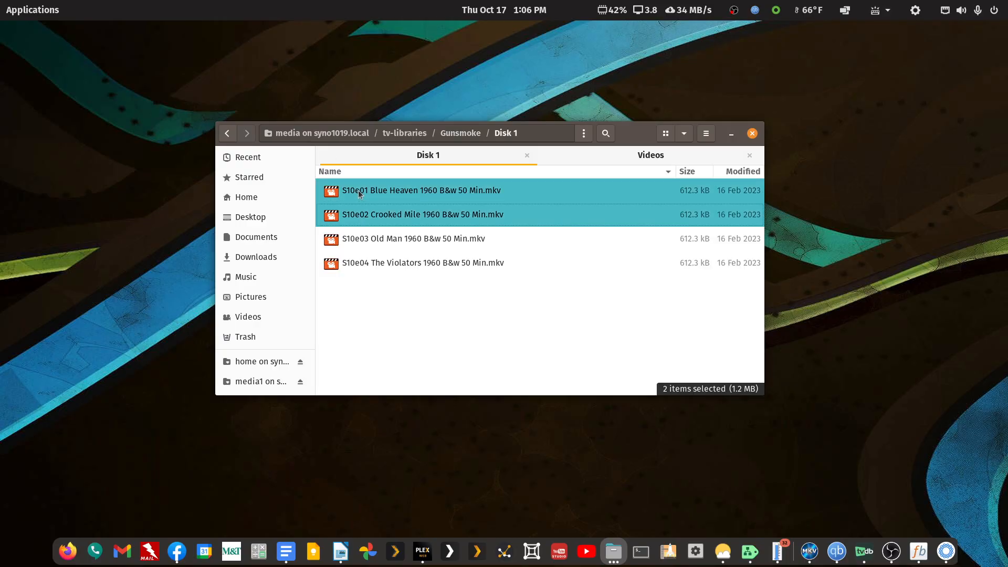
pyautogui.rightClick(361, 193)
pyautogui.click(355, 218)
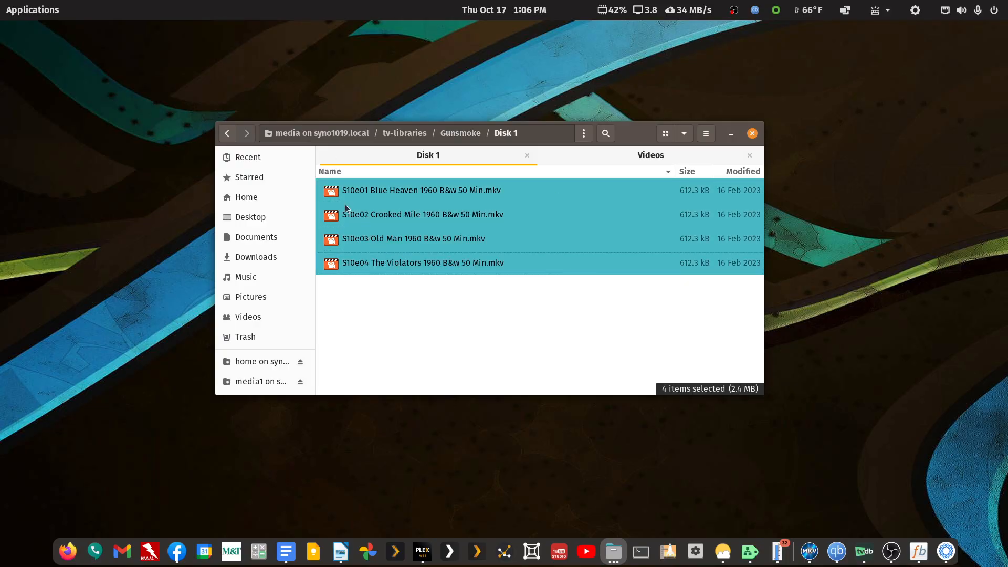
pyautogui.click(231, 137)
pyautogui.rightClick(416, 297)
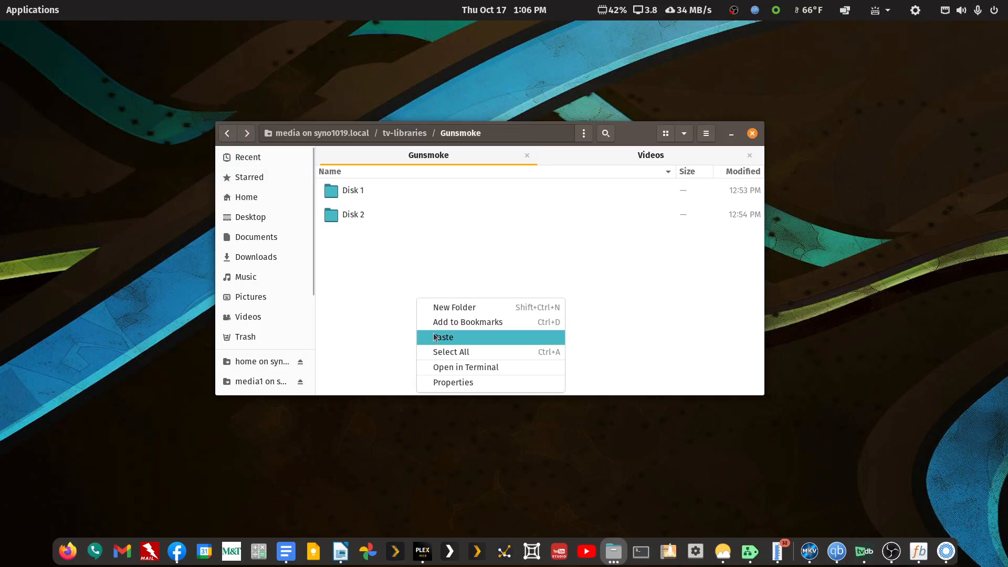
pyautogui.click(434, 333)
# Move the four episode files S10e05 to S10e08 from Disk 2 up into the Gunsmoke folder
pyautogui.doubleClick(359, 215)
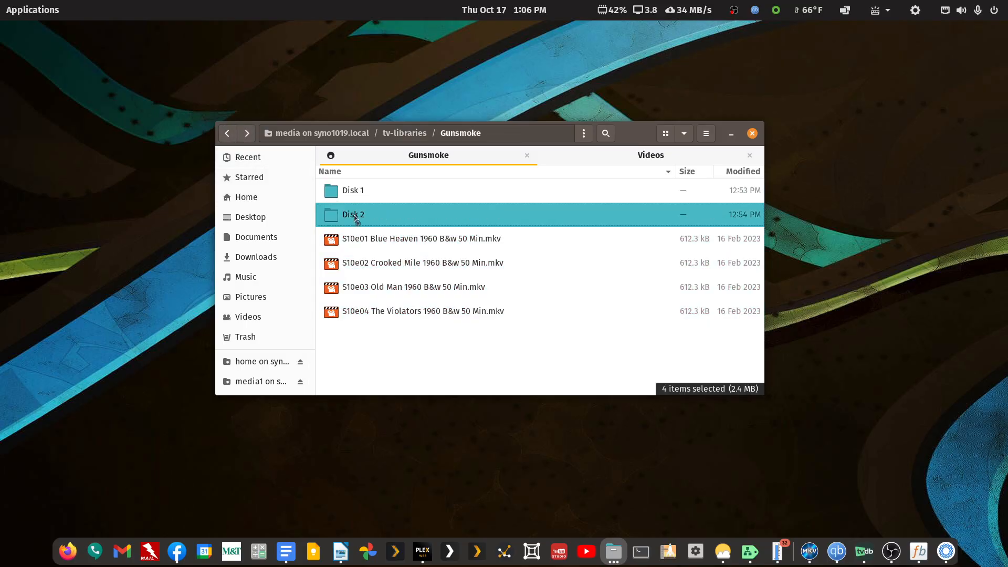
pyautogui.press('Down')
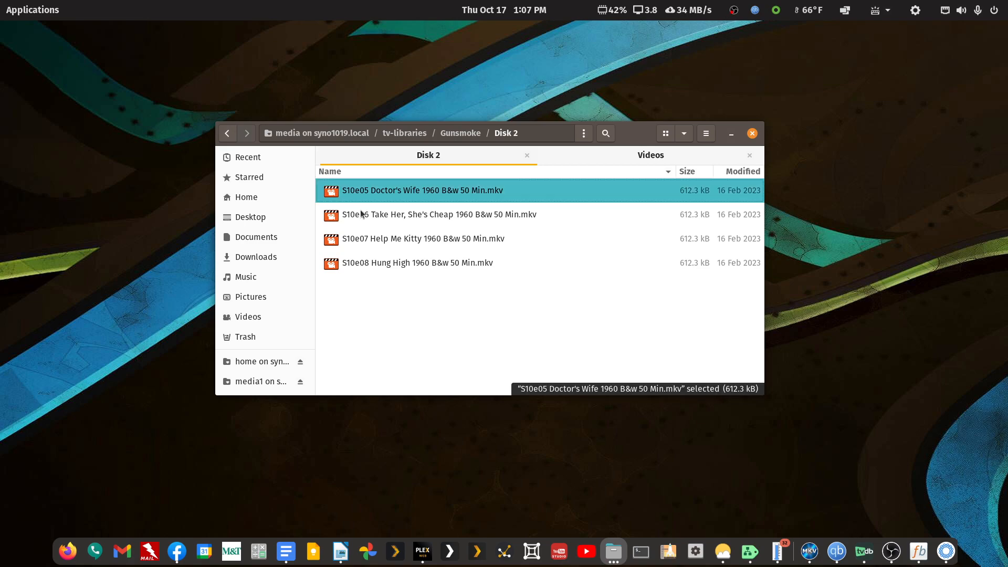
pyautogui.hotkey('shift', 'Down')
pyautogui.hotkey('shift', 'Down')
pyautogui.hotkey('shift', 'Down')
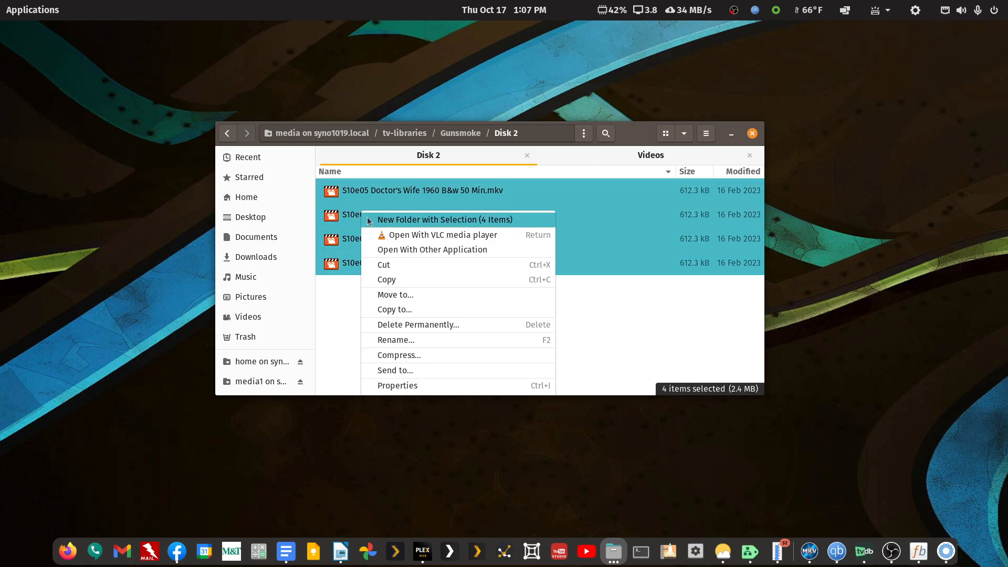
pyautogui.click(380, 265)
pyautogui.click(228, 134)
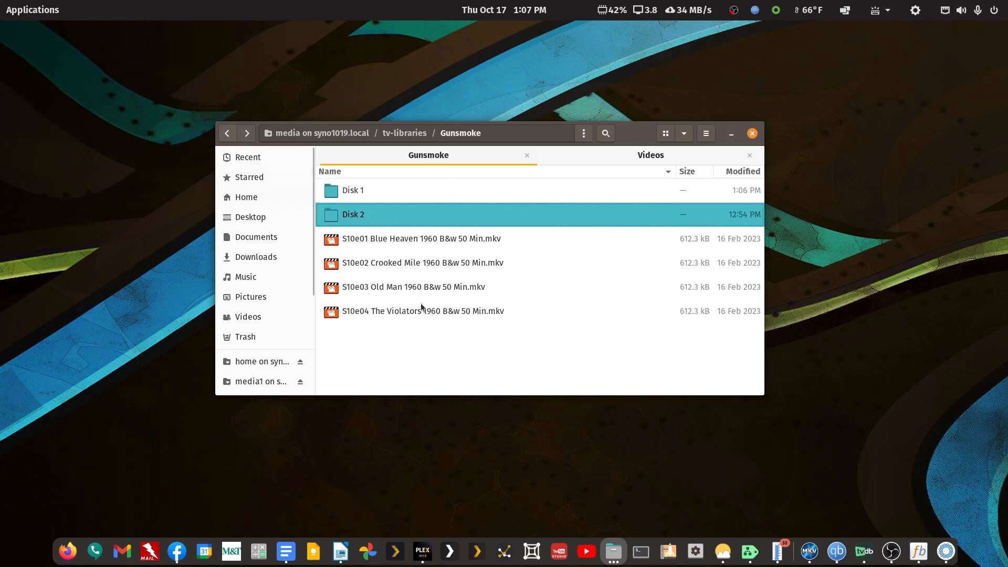
pyautogui.rightClick(405, 342)
pyautogui.click(429, 381)
# Permanently delete the emptied Disk 1 and Disk 2 folders from the Gunsmoke folder
pyautogui.moveTo(358, 217); pyautogui.dragTo(360, 195)
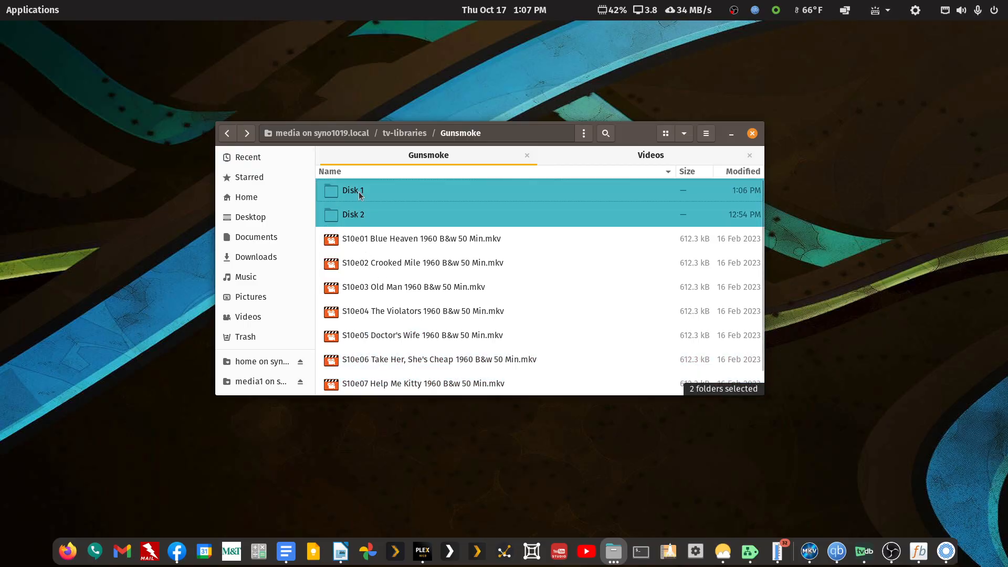
pyautogui.hotkey('shift', 'Delete')
pyautogui.click(557, 294)
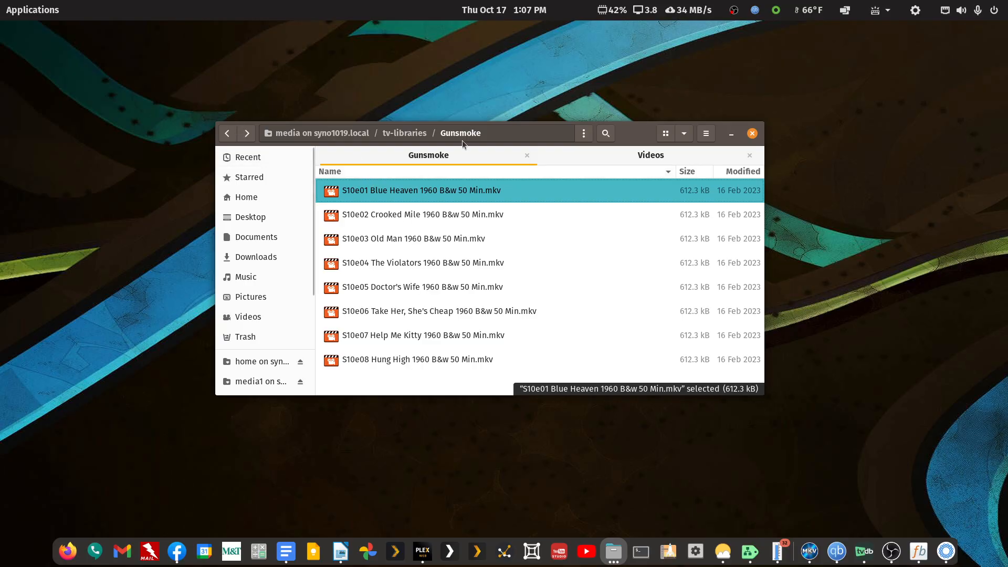
# Reopen the Gunsmoke folder in FileBot, dismiss the update notice, and apply the "2 - TV Series - TVDB Structure By Airdate" preset
pyautogui.click(227, 133)
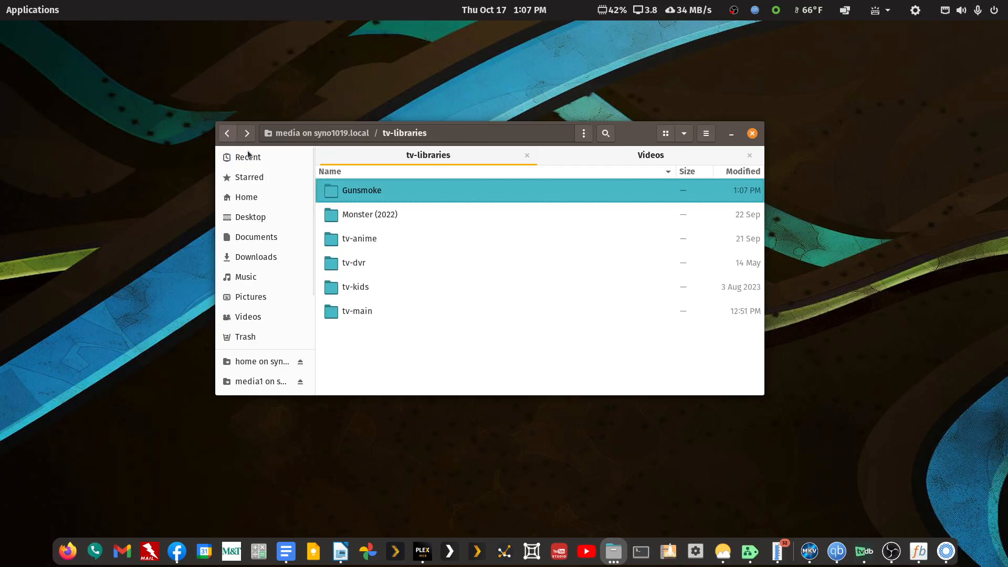
pyautogui.rightClick(359, 188)
pyautogui.click(383, 207)
pyautogui.click(573, 159)
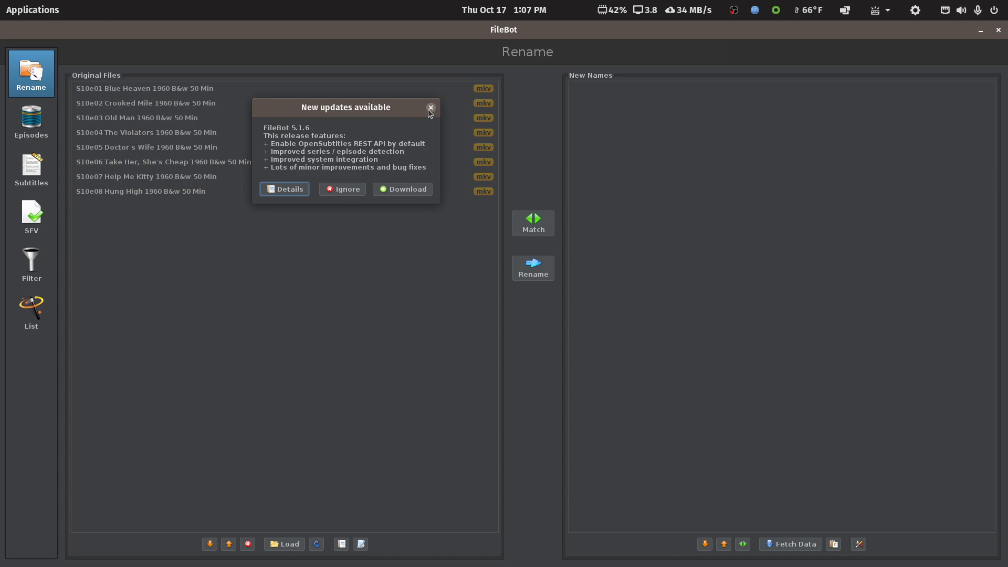
pyautogui.click(430, 108)
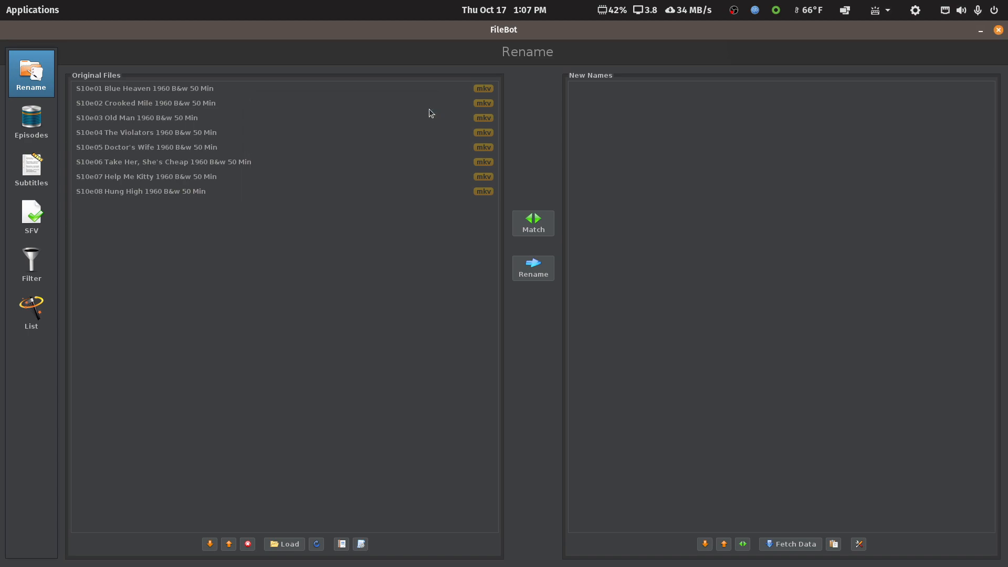
pyautogui.click(358, 547)
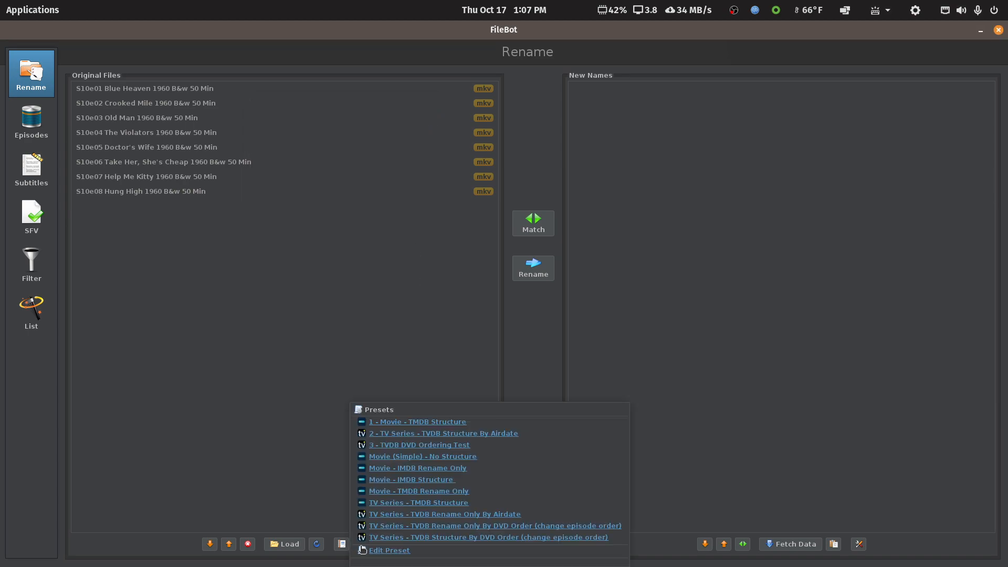
pyautogui.click(420, 434)
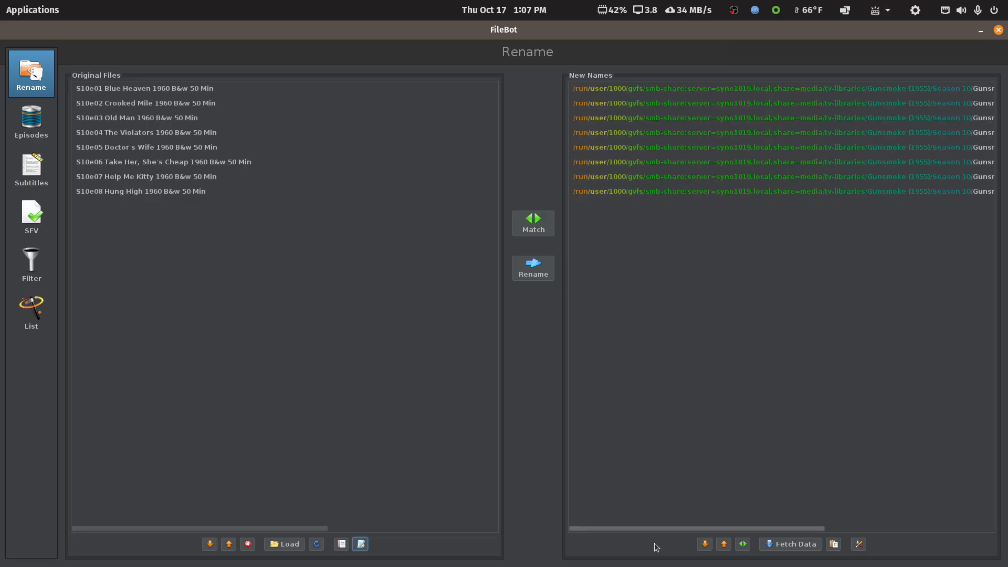
# Compare the first three original episode files with their proposed new names, including the Gunsmoke (1955)/Season 10 folder path
pyautogui.click(138, 90)
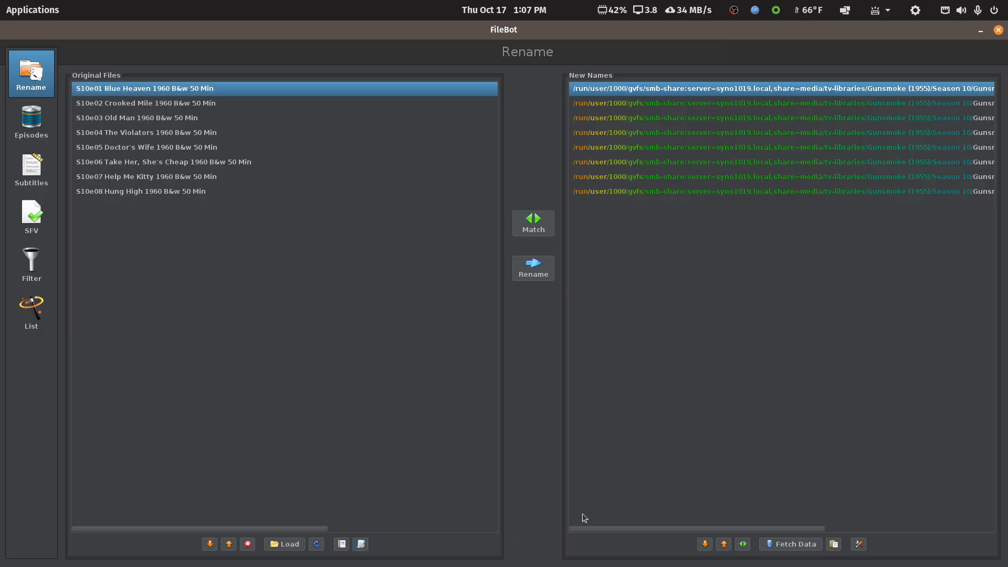
pyautogui.press('Down')
pyautogui.moveTo(607, 526); pyautogui.dragTo(833, 528)
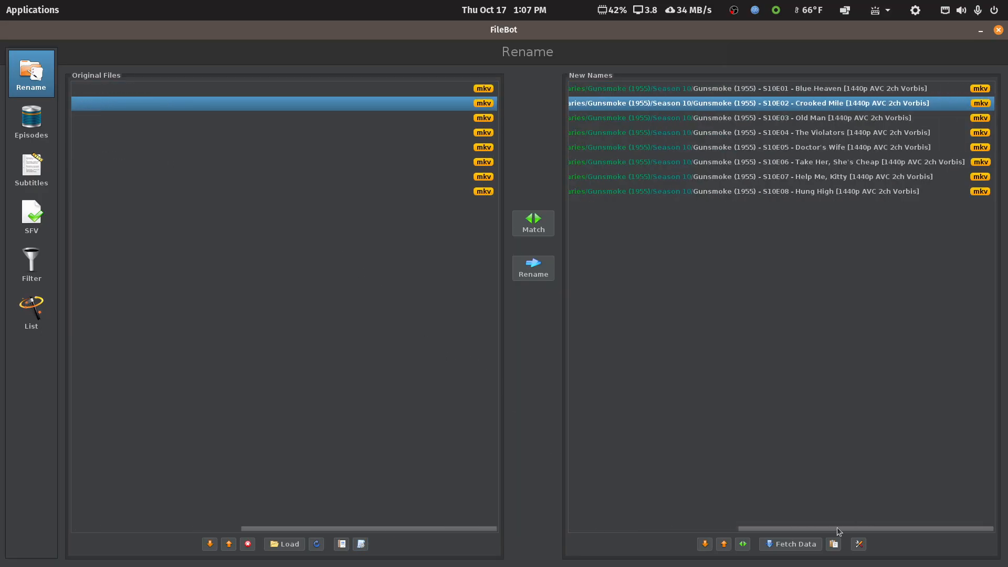
pyautogui.press('Down')
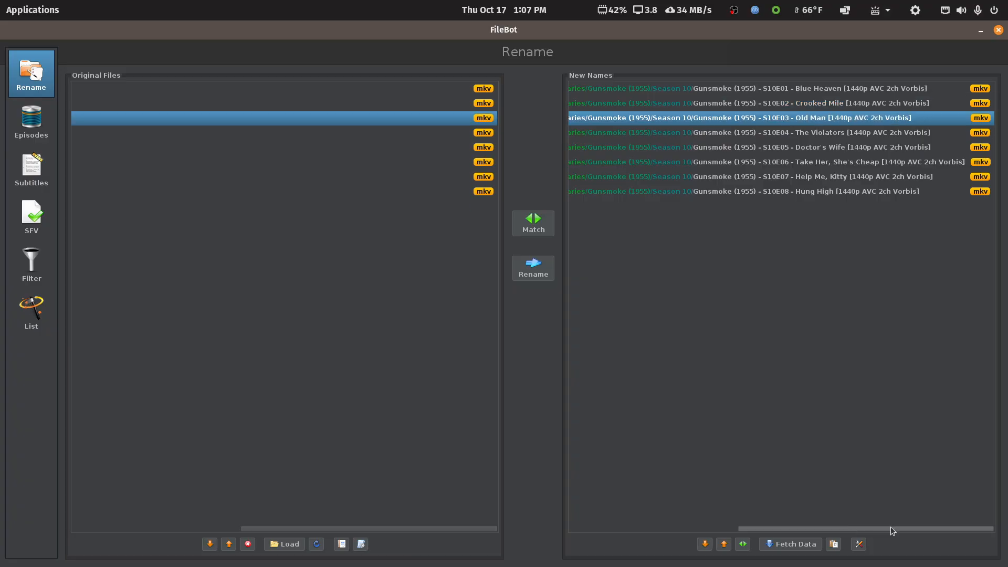
# Compare original files S10e04 to S10e08 with their proposed new names, including the season folder path and the video tags
pyautogui.press('Down')
pyautogui.moveTo(891, 528); pyautogui.dragTo(595, 525)
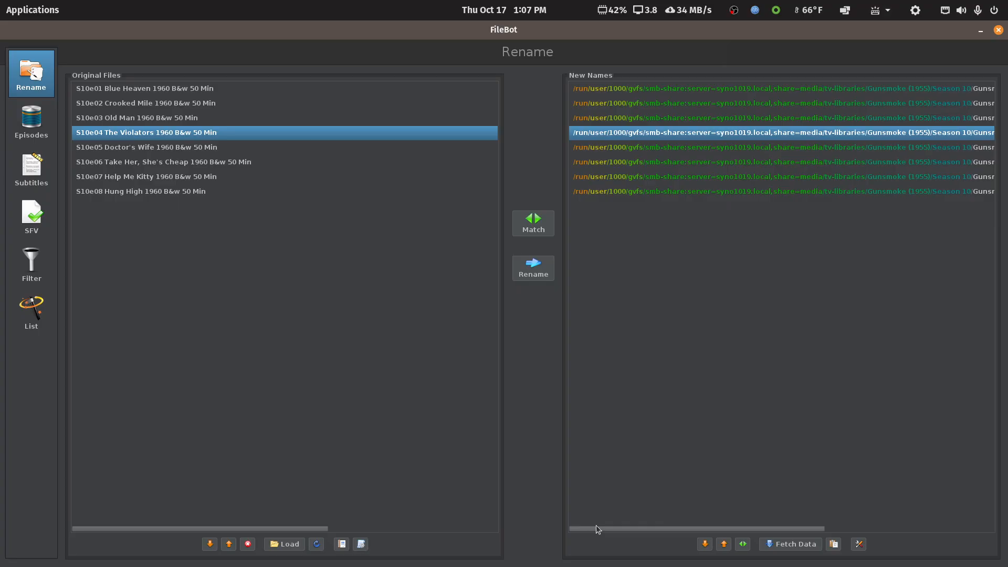
pyautogui.press('Down')
pyautogui.press('Down')
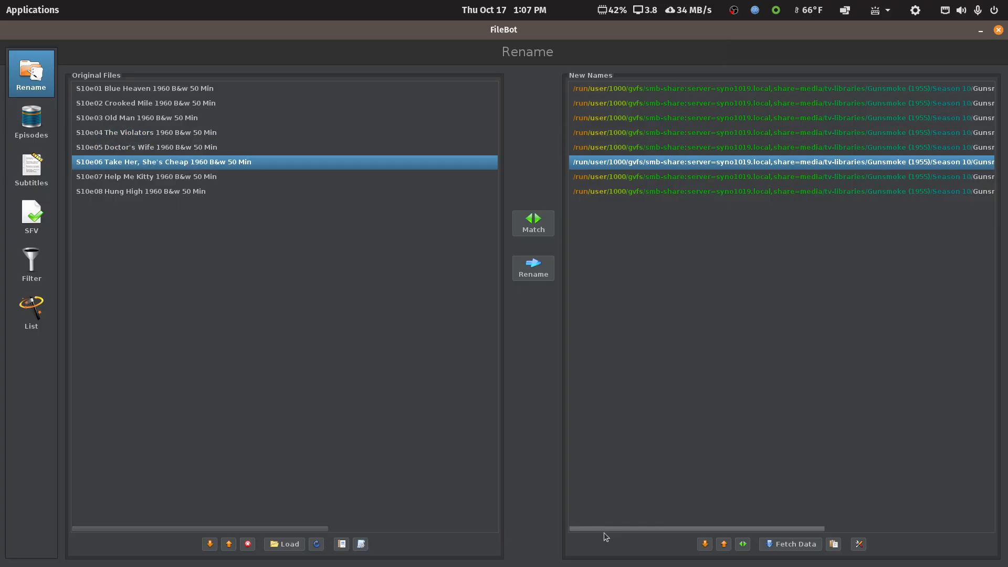
pyautogui.moveTo(616, 531); pyautogui.dragTo(815, 521)
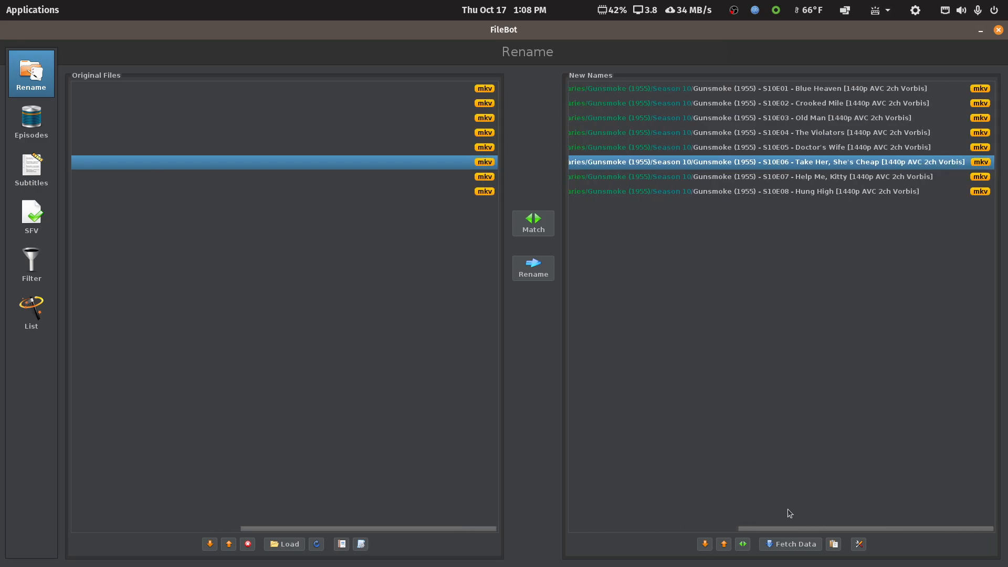
pyautogui.press('Down')
pyautogui.press('Down')
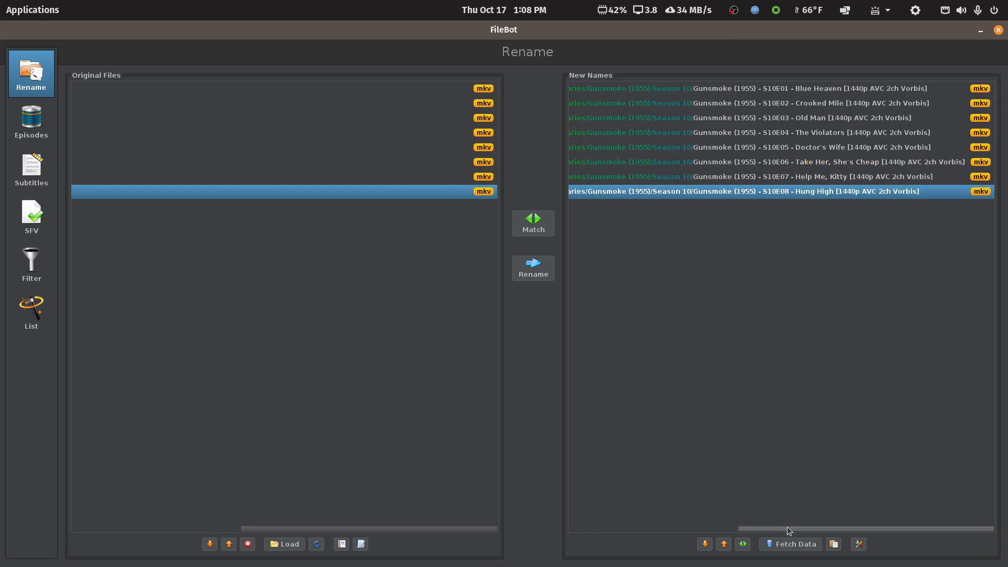
pyautogui.moveTo(787, 529); pyautogui.dragTo(456, 499)
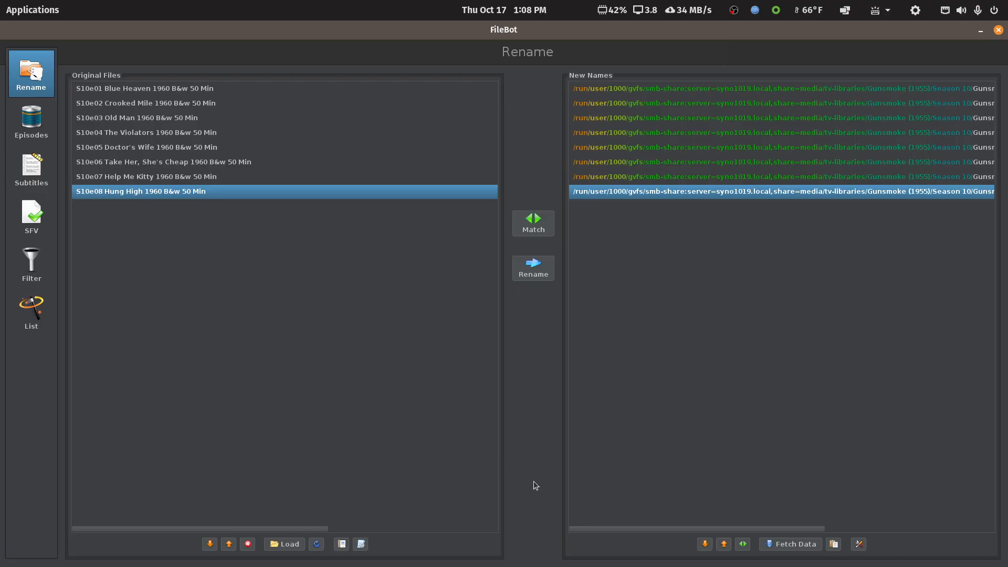
# Apply the "3 - TVDB DVD Ordering Test" preset to the Gunsmoke files and review the proposed names through S10E08
pyautogui.click(361, 544)
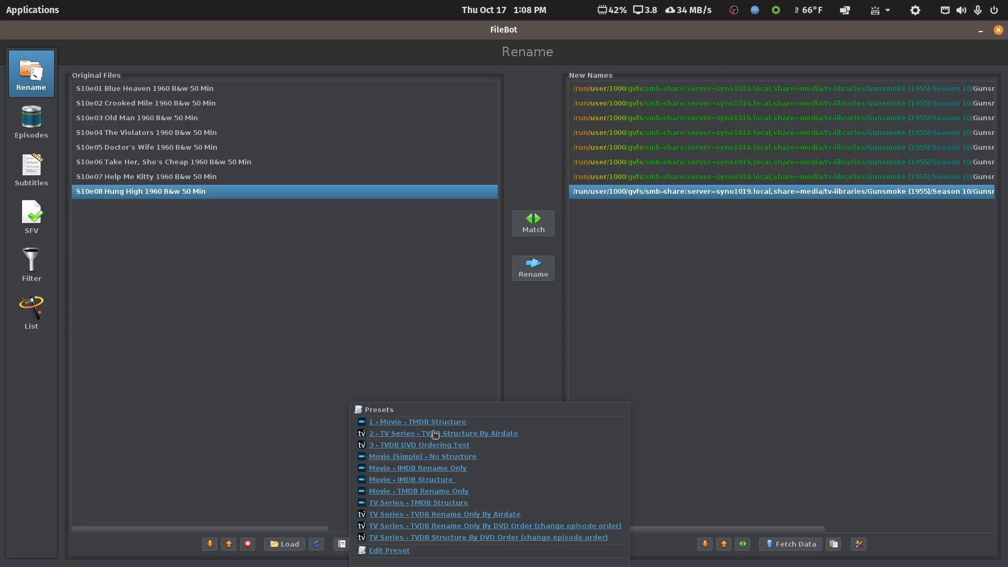
pyautogui.click(397, 445)
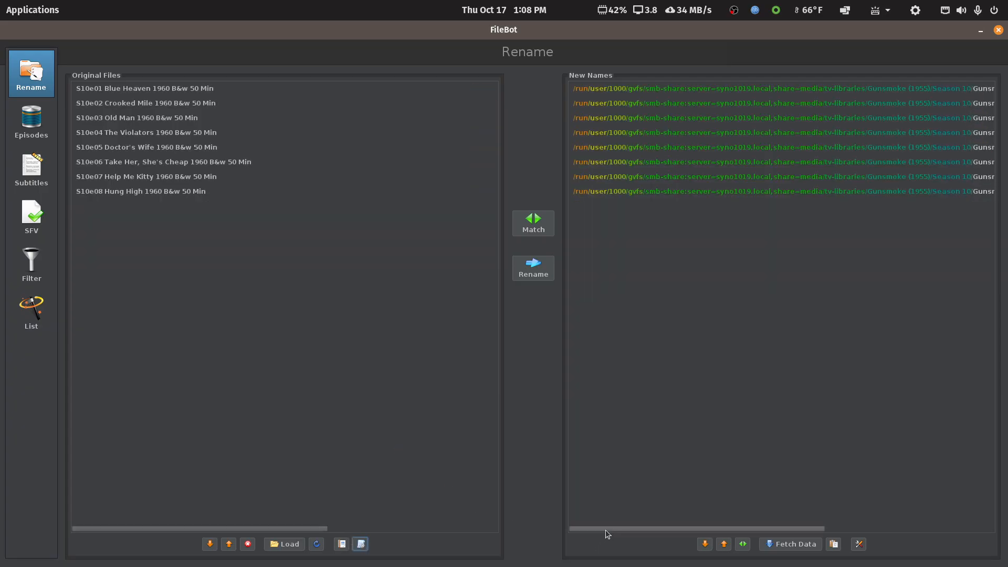
pyautogui.moveTo(606, 530); pyautogui.dragTo(806, 532)
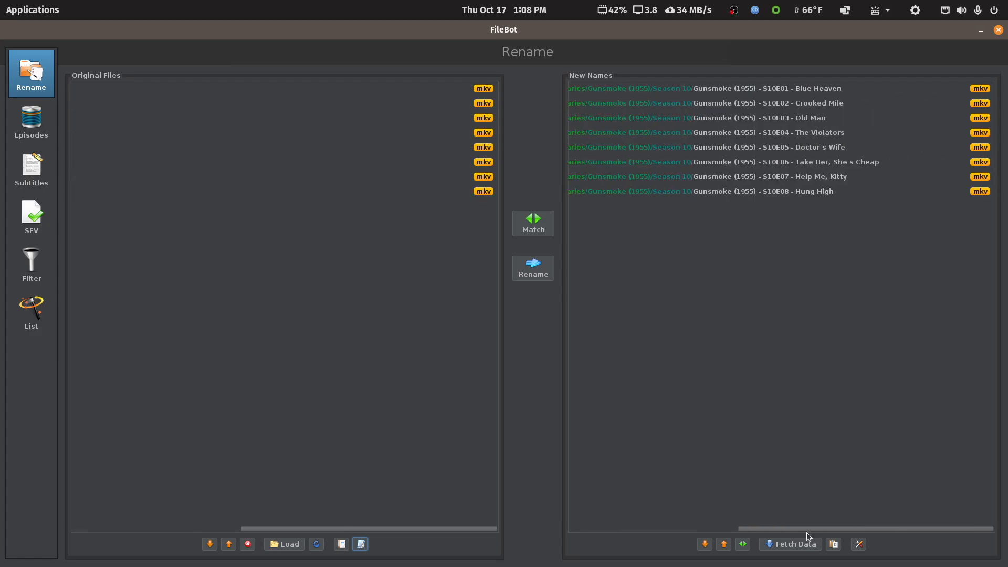
pyautogui.moveTo(798, 533); pyautogui.dragTo(796, 408)
pyautogui.click(850, 164)
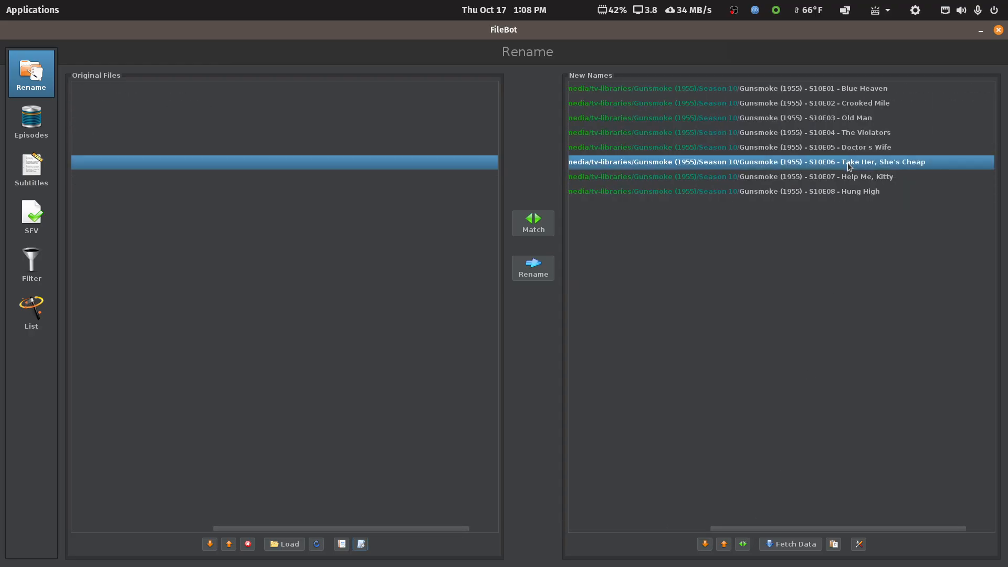
pyautogui.press('Down')
pyautogui.press('Down')
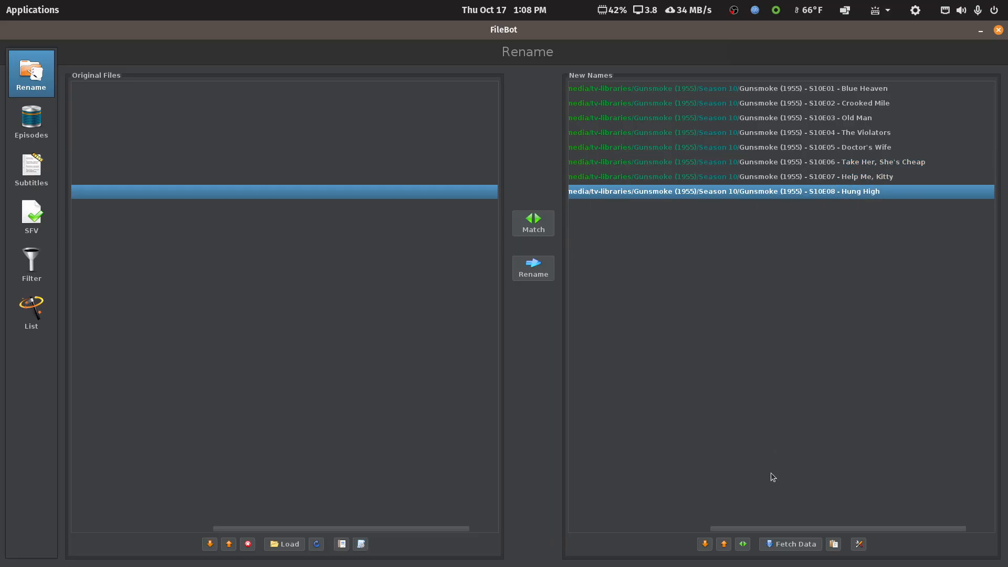
pyautogui.moveTo(788, 529); pyautogui.dragTo(462, 557)
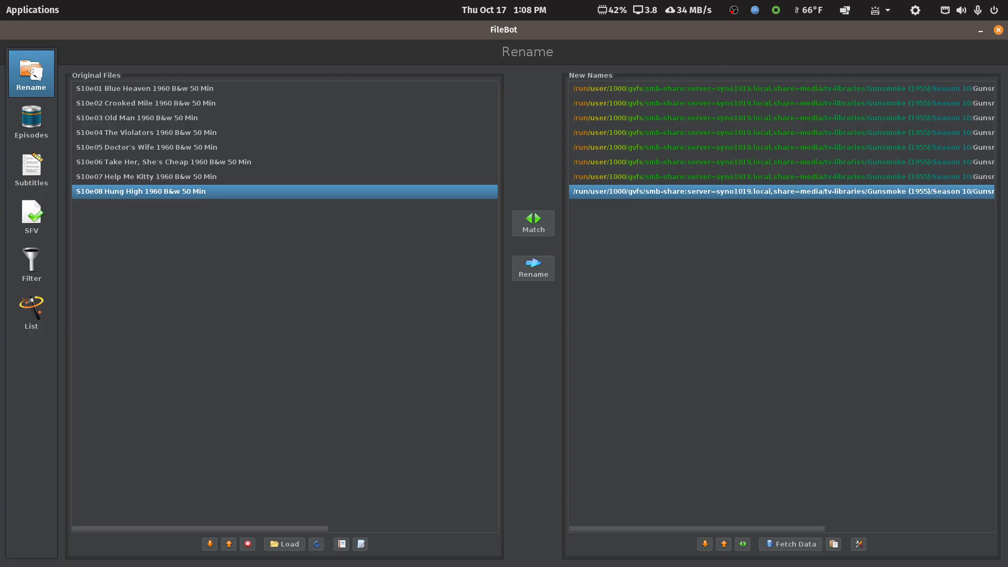
# In the file manager, copy the Gunsmoke folder from tv-libraries to the top level of the media share and return to tv-libraries
pyautogui.click(981, 31)
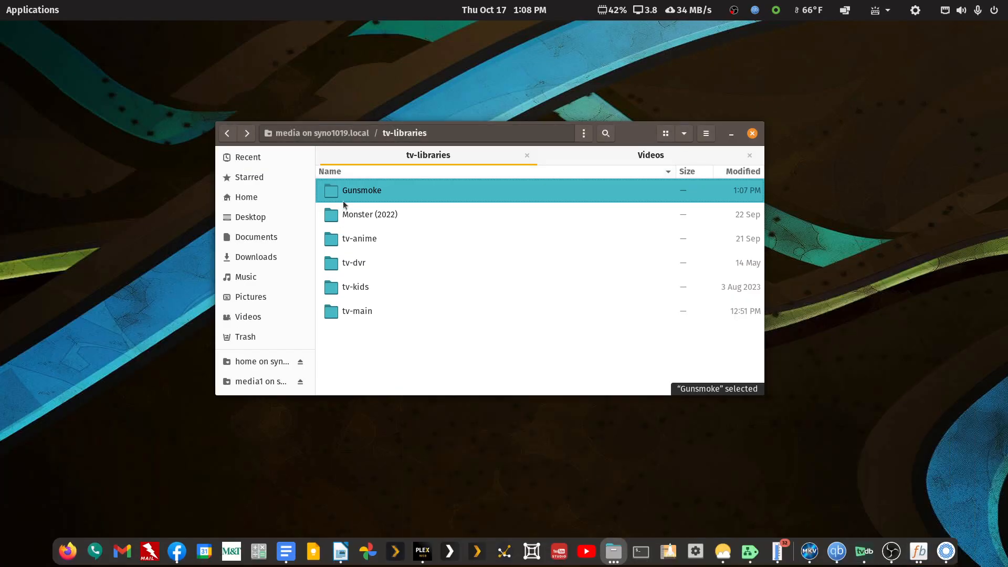
pyautogui.rightClick(359, 190)
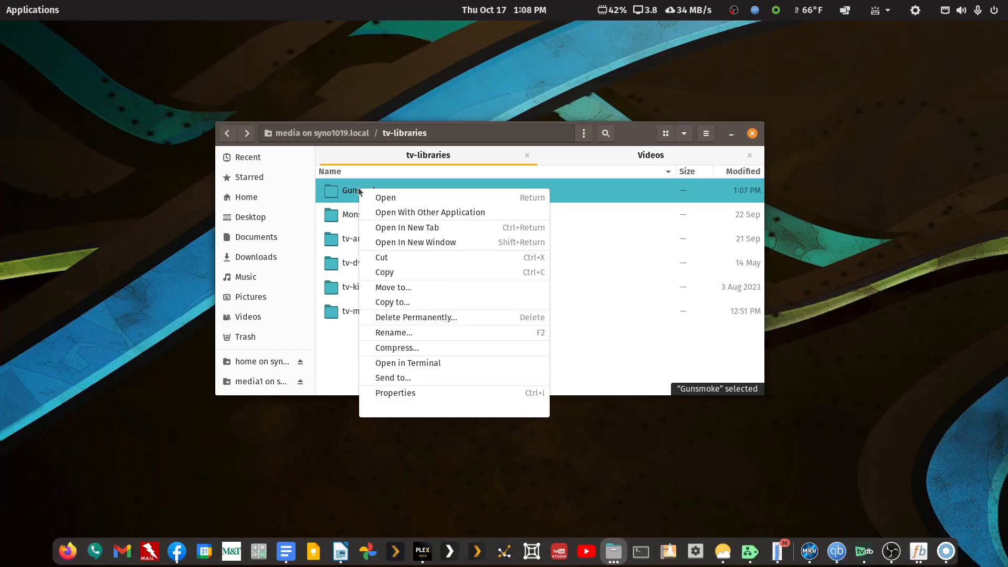
pyautogui.click(378, 277)
pyautogui.hotkey('alt', 'Up')
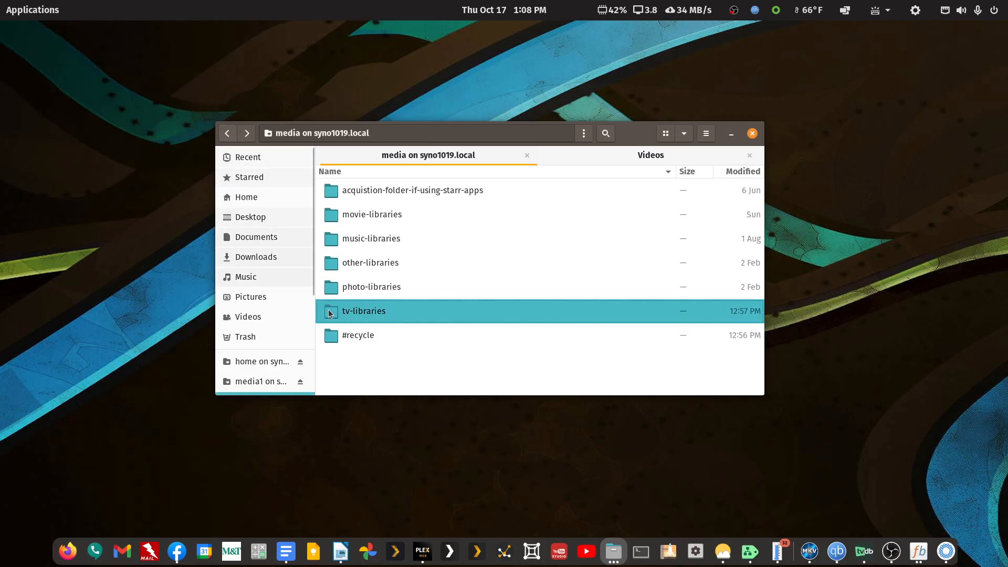
pyautogui.rightClick(356, 377)
pyautogui.click(373, 416)
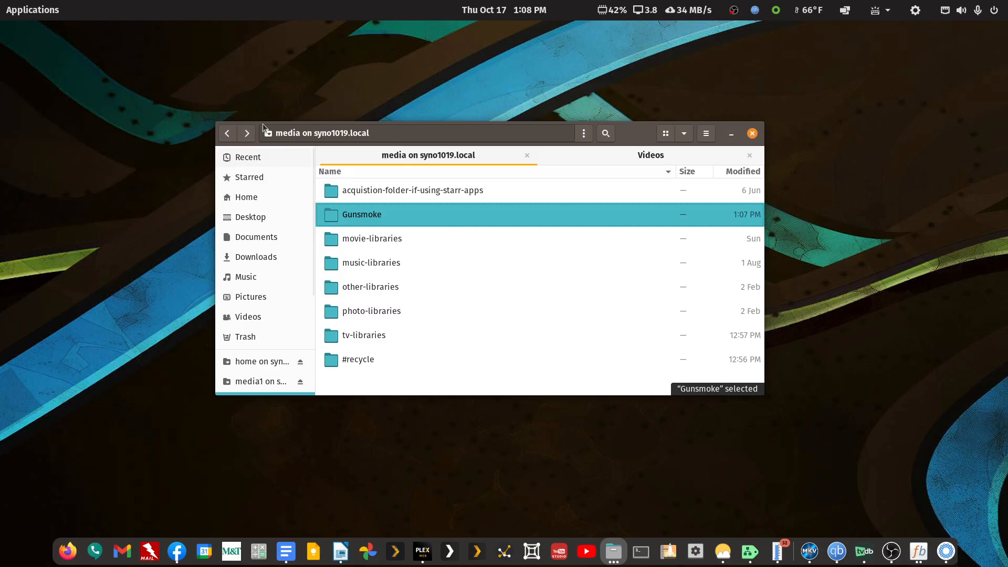
pyautogui.doubleClick(371, 335)
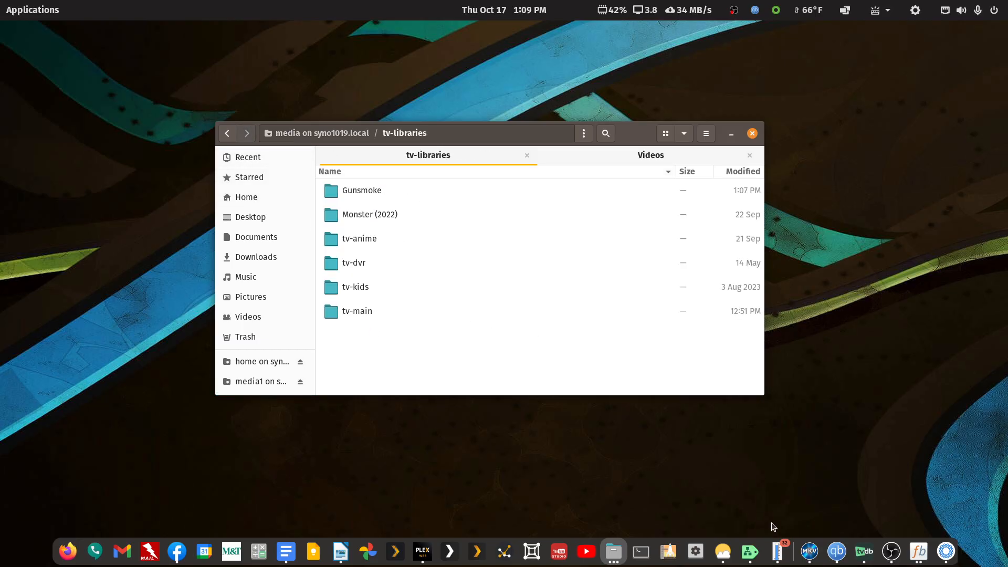
# Switch back to the FileBot window holding the matched Gunsmoke episodes, rename all eight files, and close it
pyautogui.moveTo(919, 552)
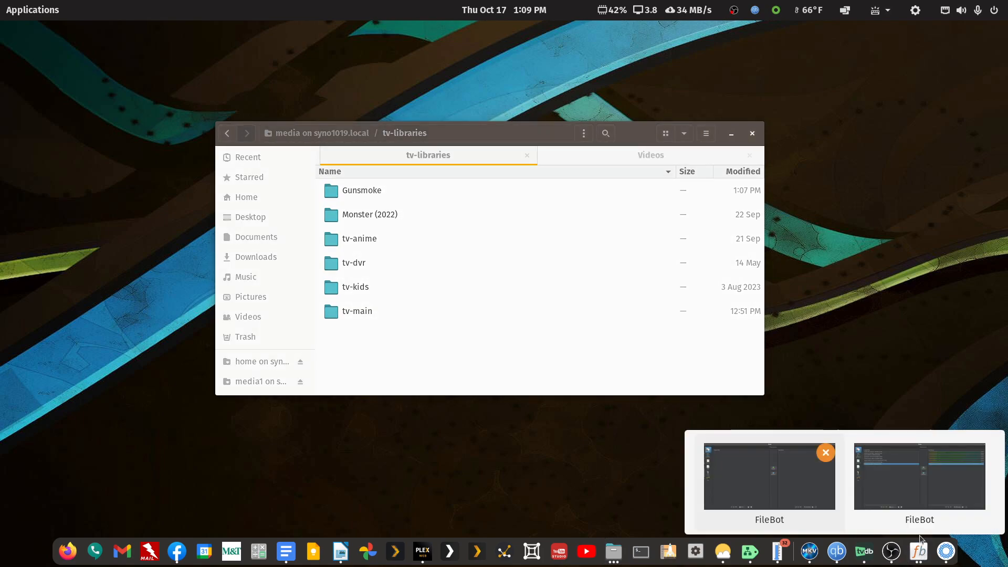
pyautogui.click(899, 493)
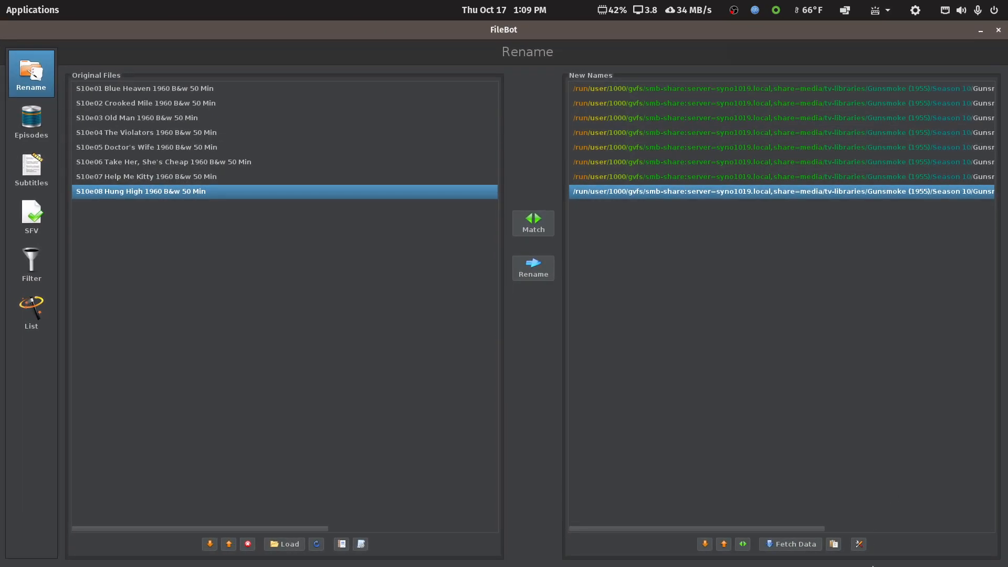
pyautogui.moveTo(919, 551)
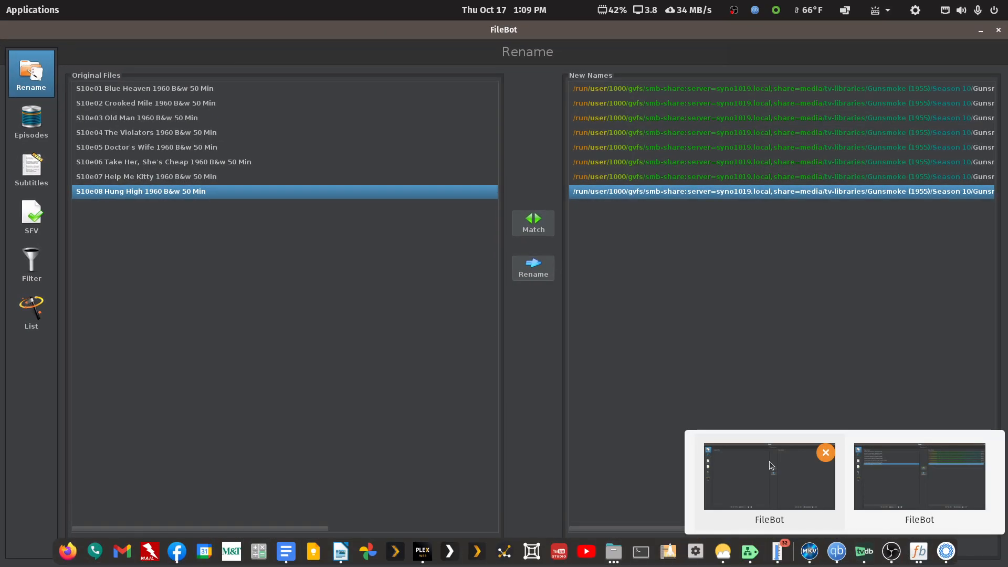
pyautogui.click(771, 467)
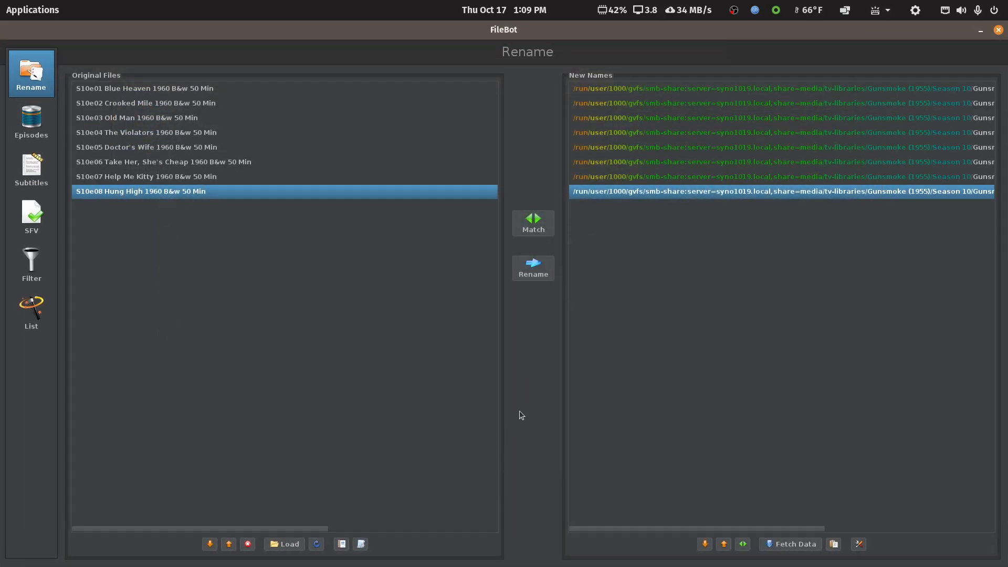
pyautogui.click(535, 272)
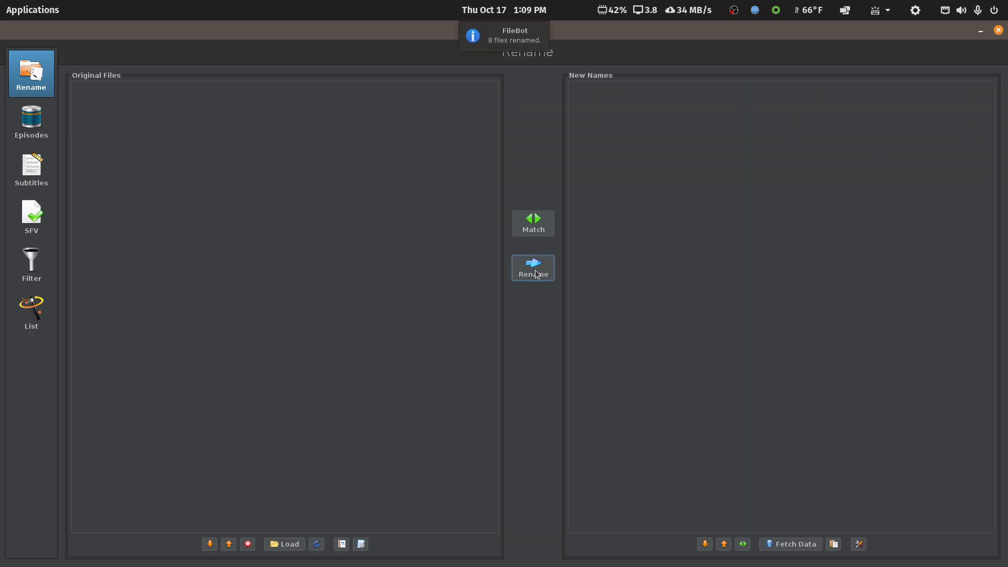
pyautogui.click(999, 29)
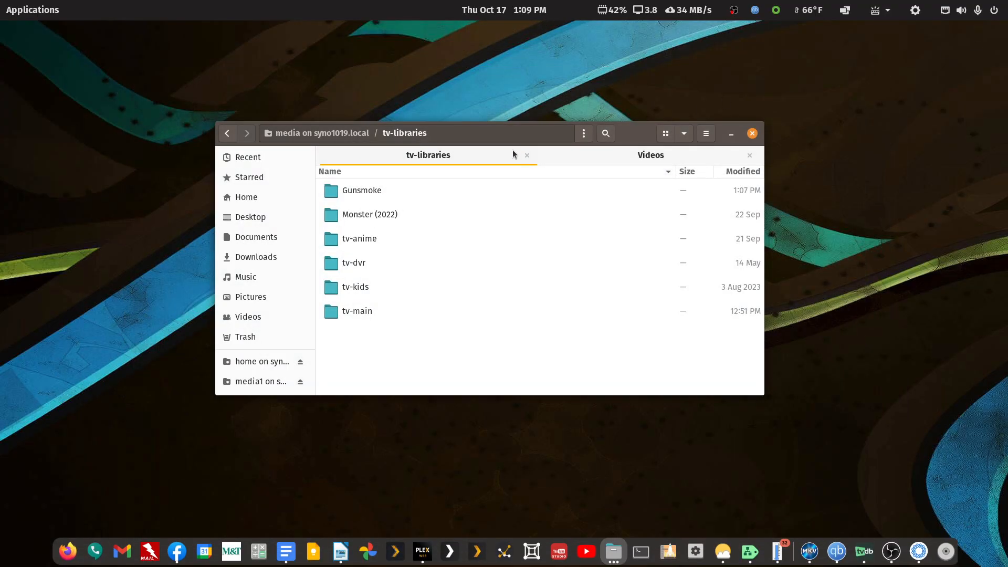
# Move the Gunsmoke (1955) folder from tv-libraries into the tv-main folder
pyautogui.doubleClick(359, 310)
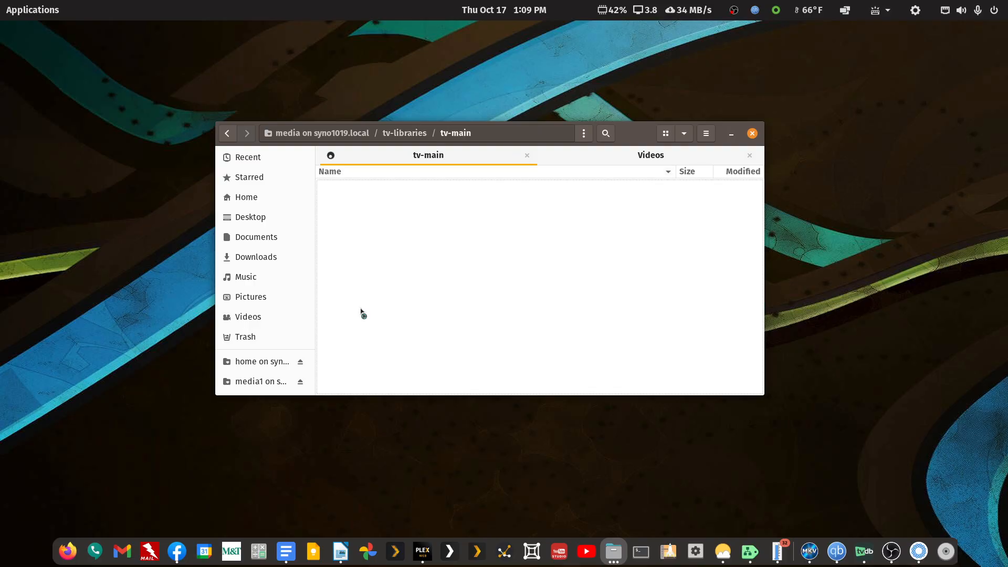
pyautogui.click(230, 134)
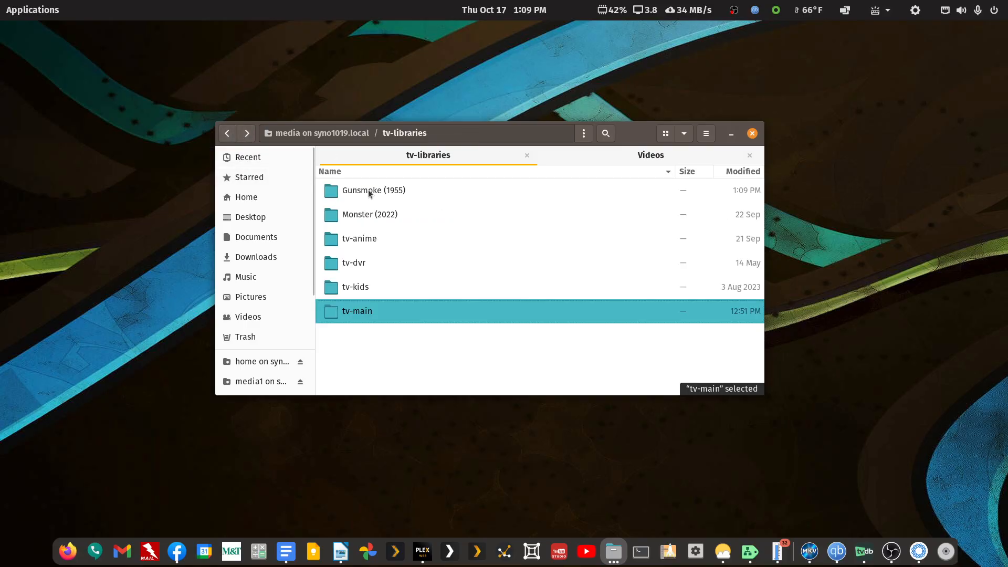
pyautogui.click(370, 192)
pyautogui.rightClick(369, 192)
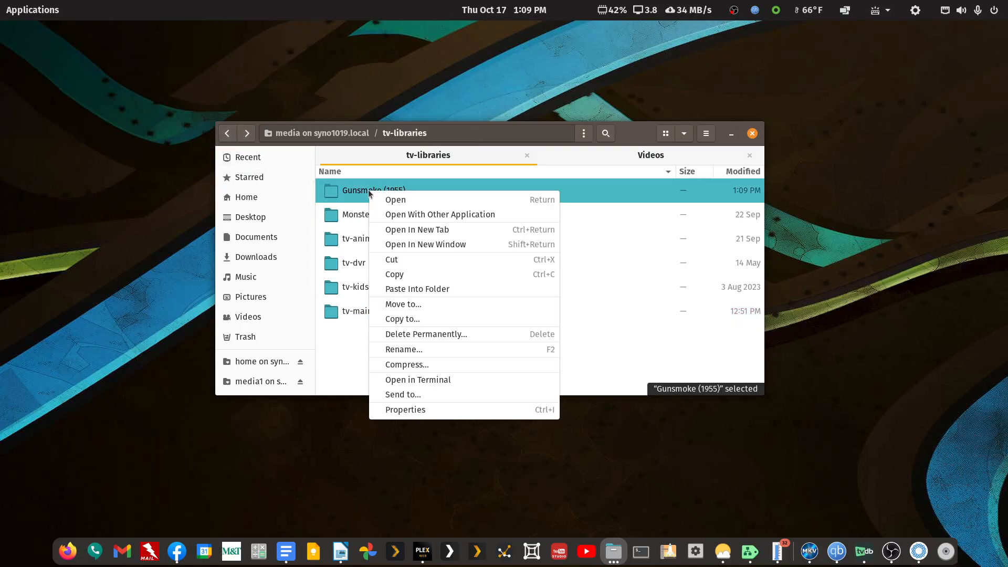
pyautogui.click(391, 259)
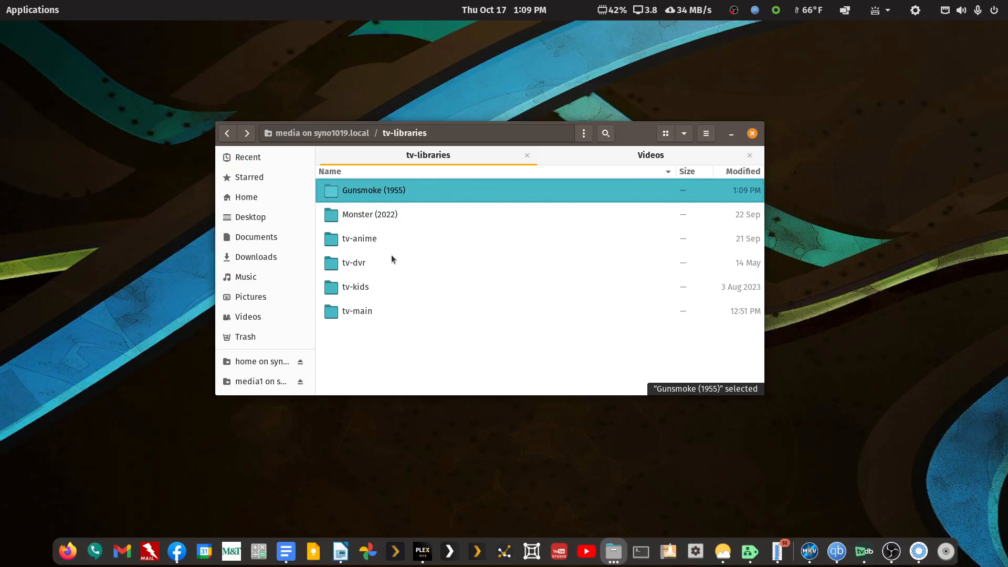
pyautogui.rightClick(359, 315)
pyautogui.click(397, 413)
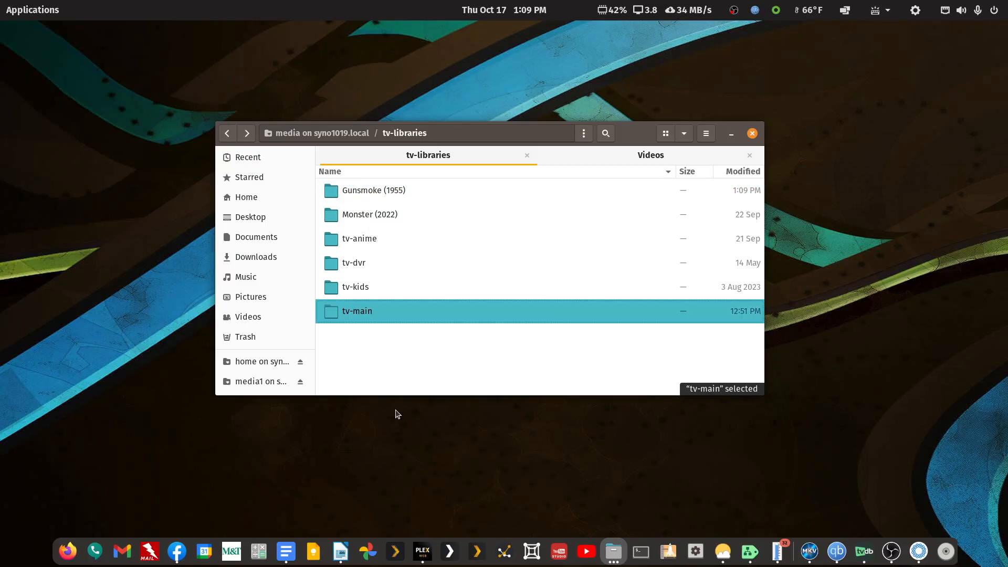
# Switch to Plex, open Gunsmoke Season 10 from the TV Shows library, and look through its episodes
pyautogui.click(423, 555)
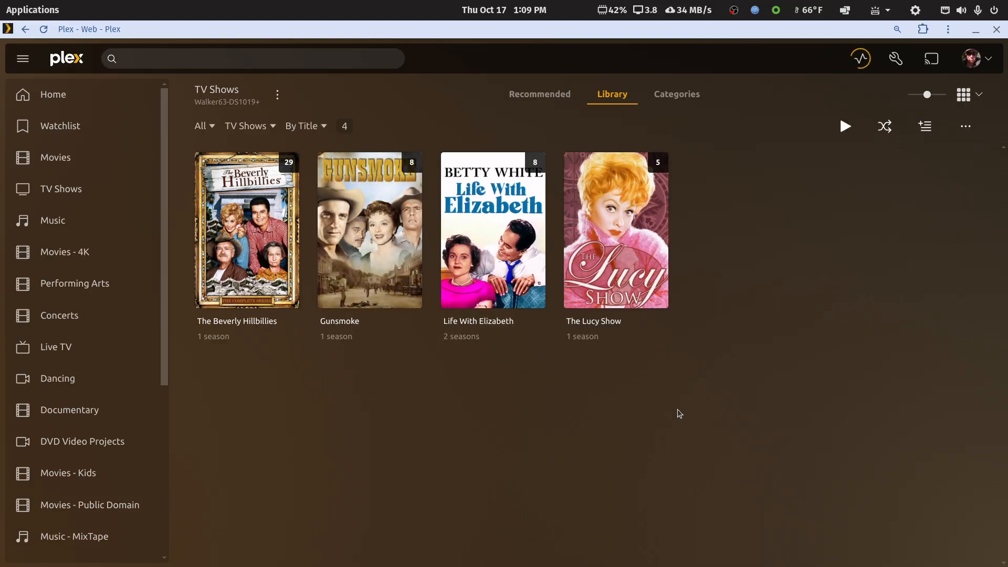
pyautogui.click(418, 257)
pyautogui.scroll(-2, 322, 477)
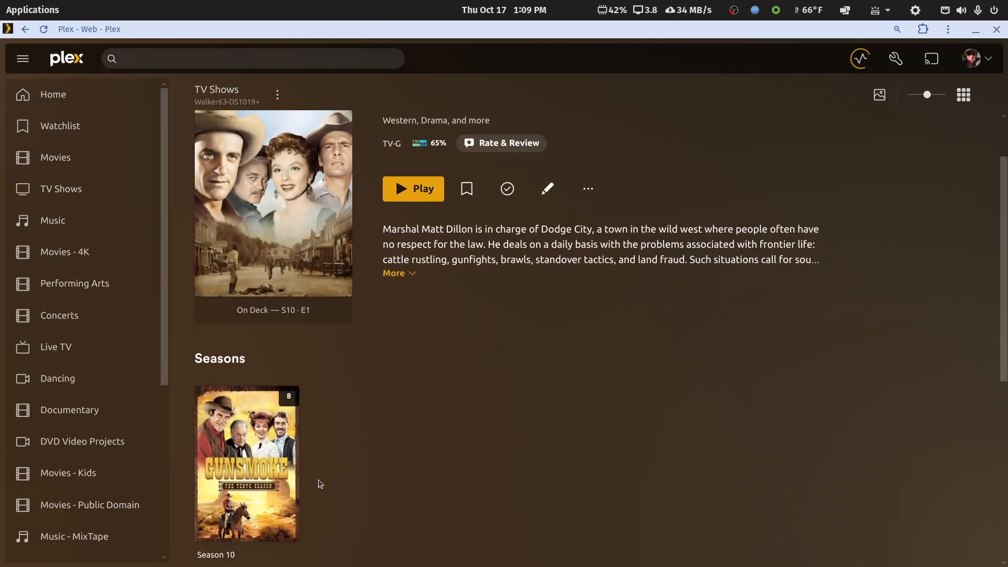
pyautogui.click(293, 482)
pyautogui.scroll(-5, 421, 415)
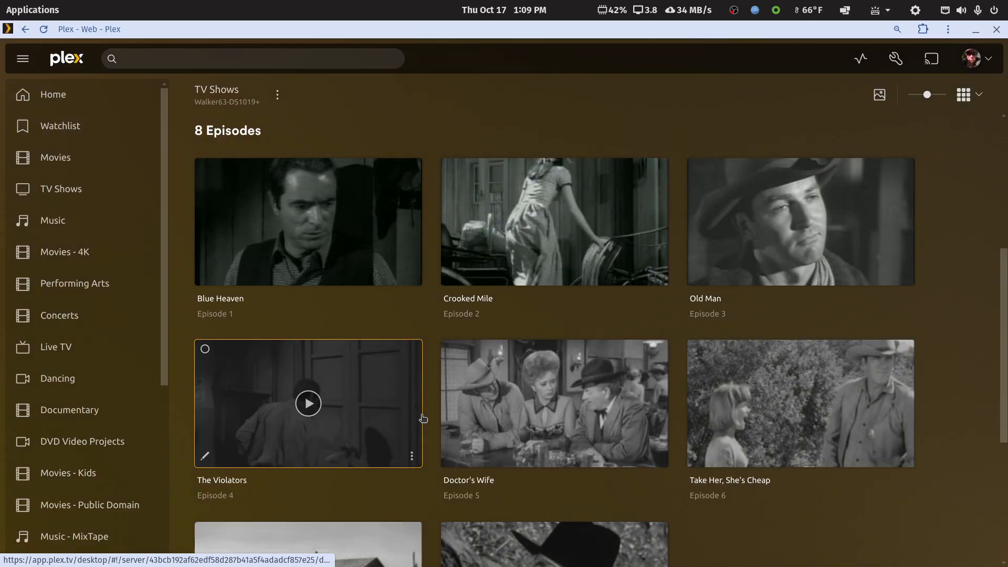
pyautogui.scroll(5, 584, 299)
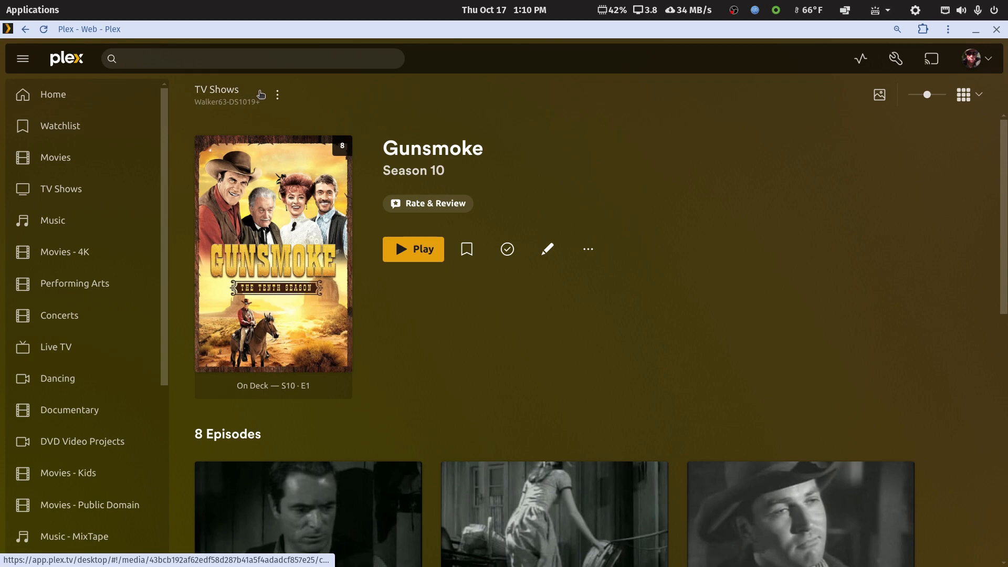
# Return to the TV Shows library and open its advanced editing settings
pyautogui.click(236, 92)
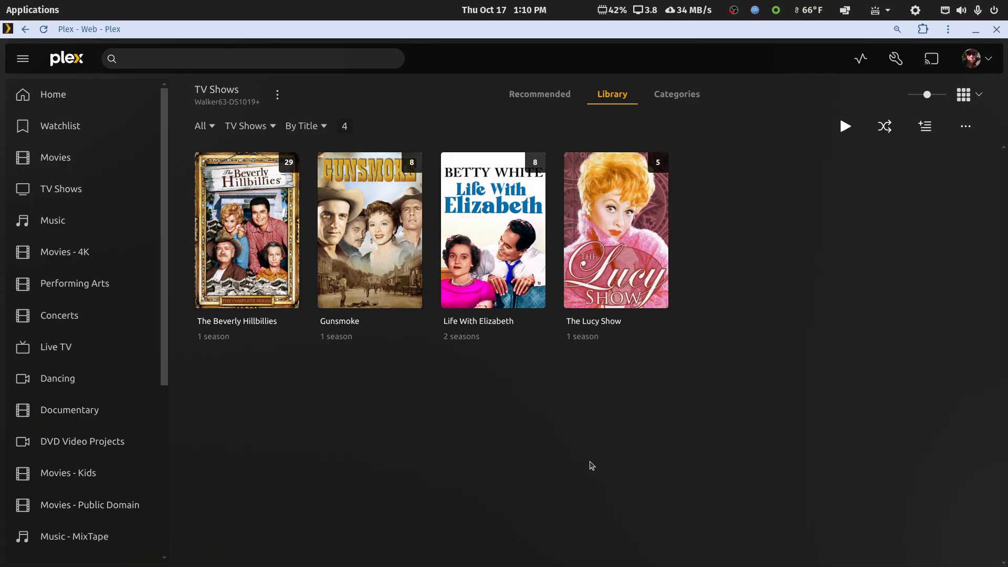
pyautogui.click(277, 95)
pyautogui.moveTo(293, 183)
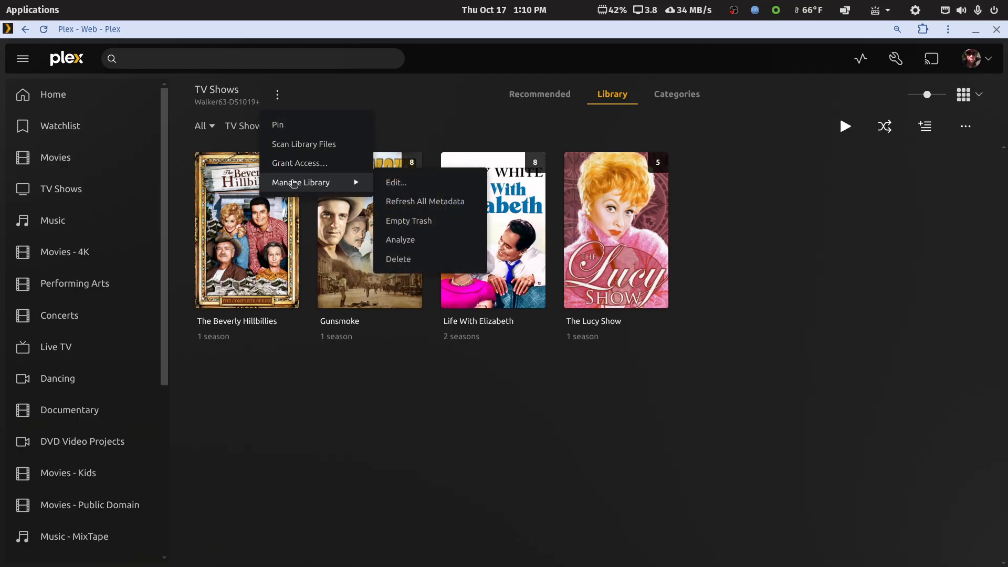
pyautogui.click(392, 182)
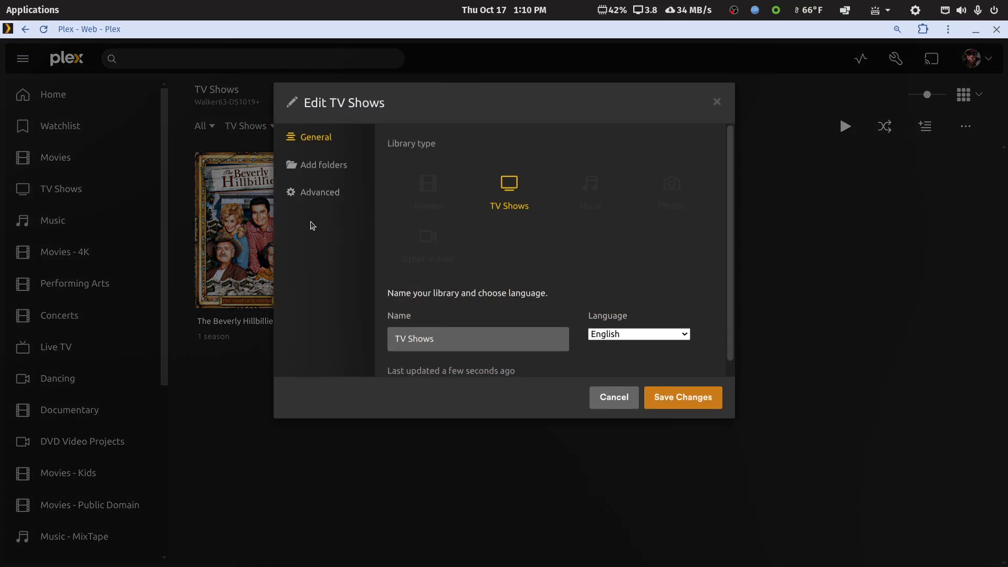
pyautogui.click(319, 201)
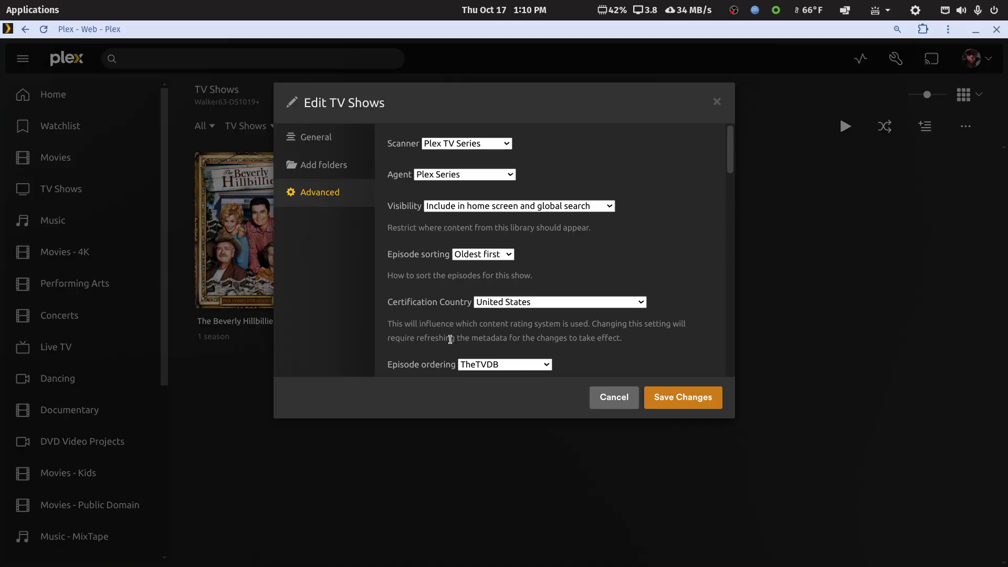
# Check the TV Shows library's episode ordering choices, keep TheTVDB, and cancel the library settings
pyautogui.scroll(-3, 450, 339)
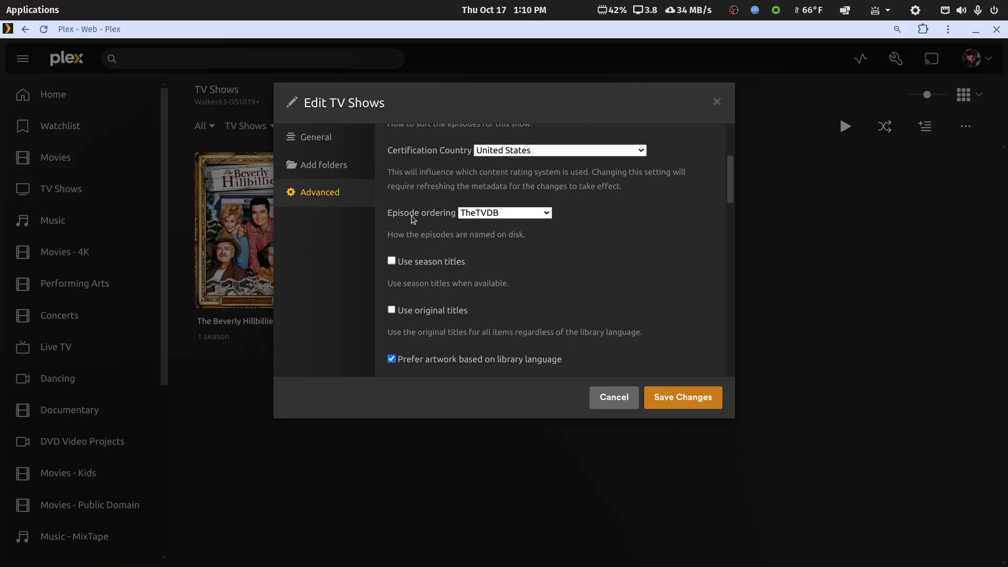
pyautogui.click(472, 212)
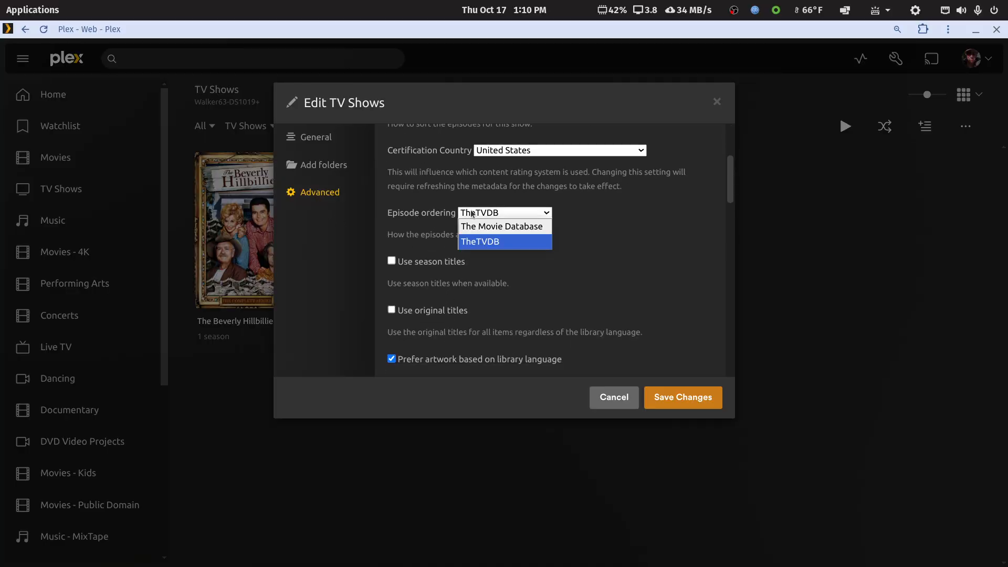
pyautogui.click(472, 242)
pyautogui.click(596, 399)
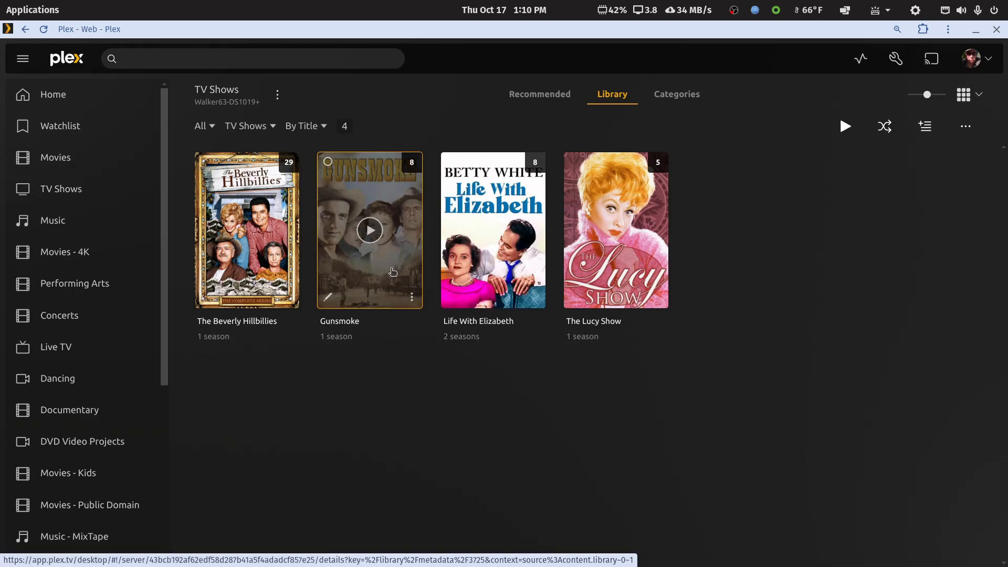
# Set the Gunsmoke show's episode ordering to TheTVDB (DVD) in its advanced settings and save the changes
pyautogui.click(412, 300)
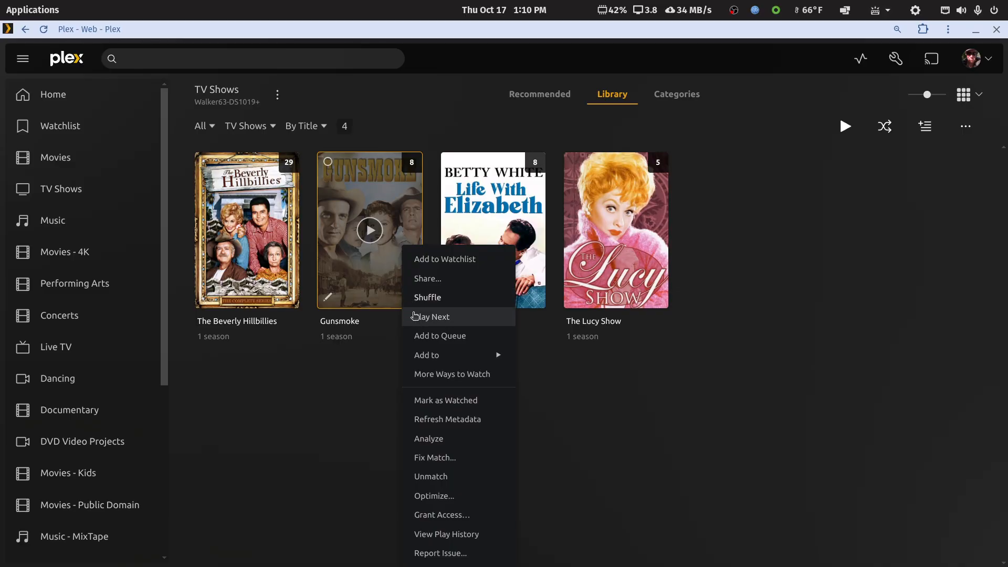
pyautogui.click(368, 361)
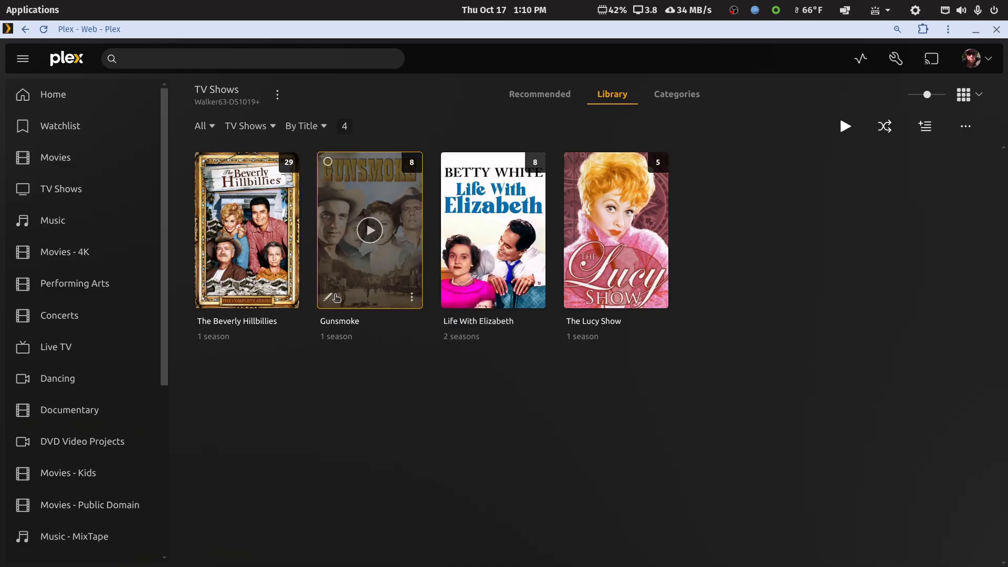
pyautogui.click(328, 297)
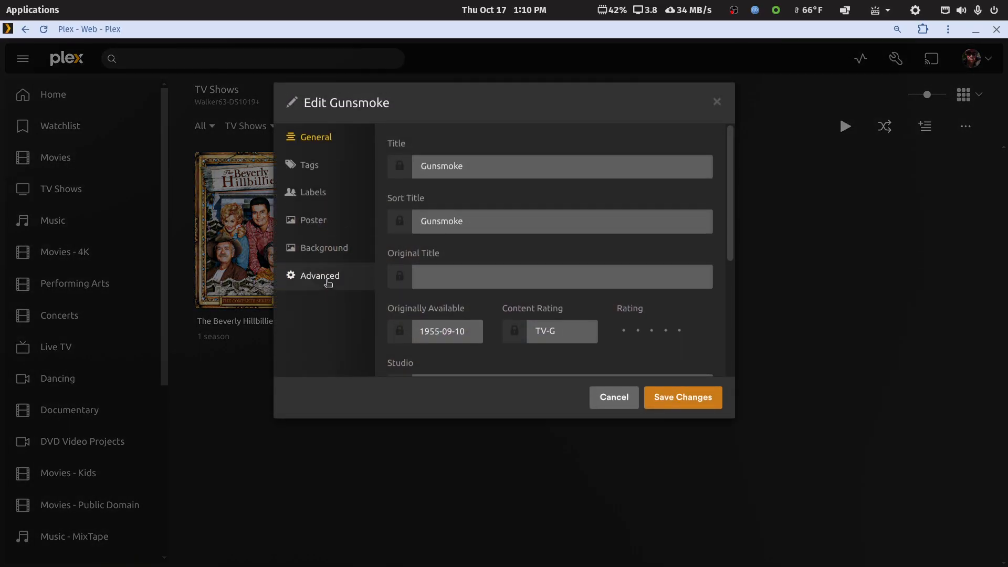
pyautogui.click(327, 282)
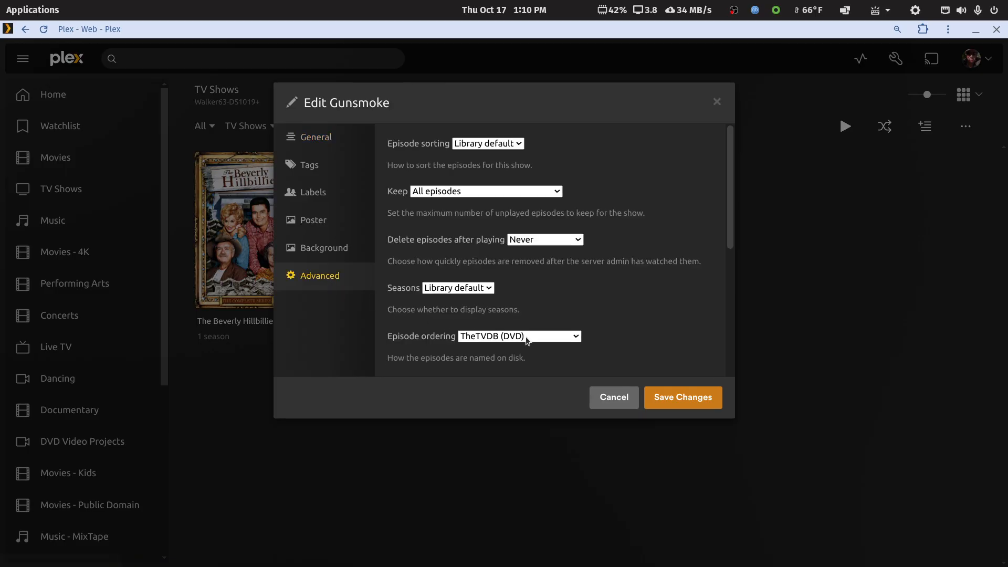
pyautogui.click(560, 338)
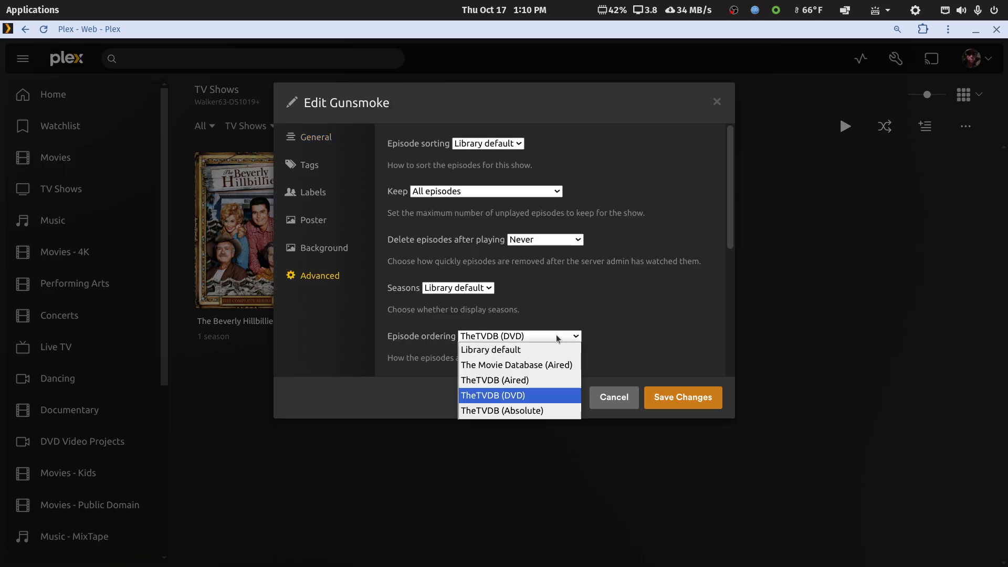
pyautogui.click(493, 393)
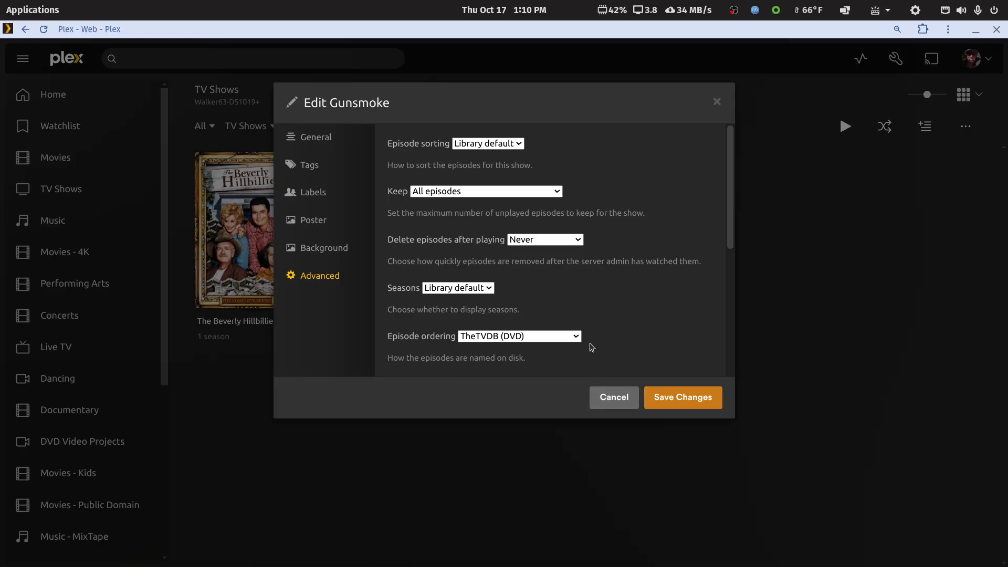
pyautogui.click(577, 337)
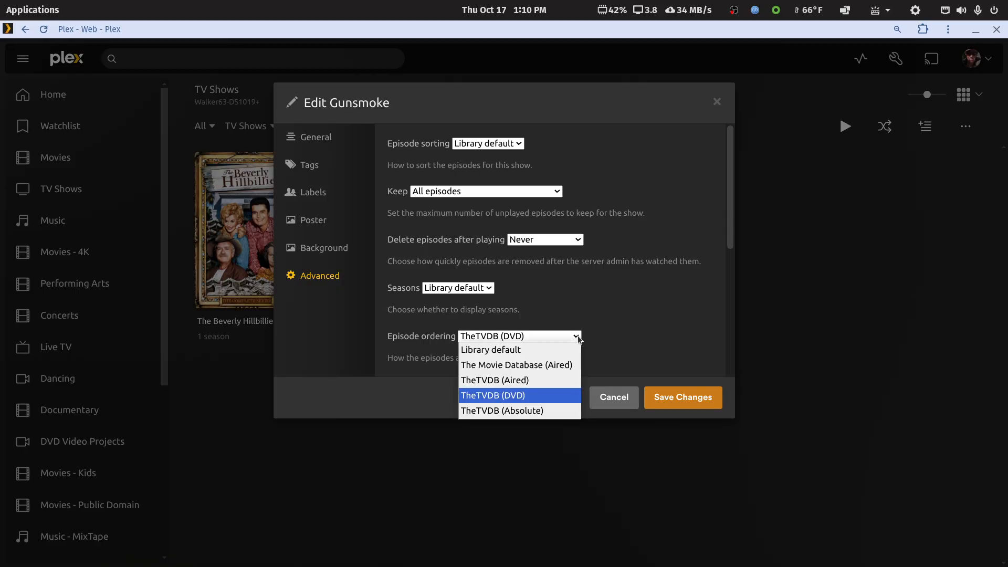
pyautogui.click(549, 378)
pyautogui.click(567, 336)
pyautogui.click(524, 394)
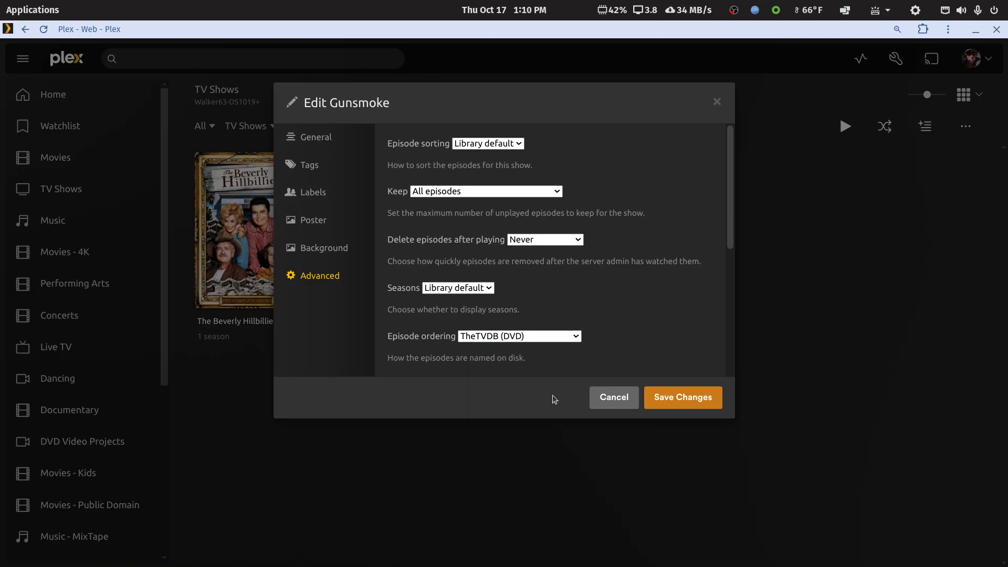
pyautogui.click(663, 399)
# Refresh the Gunsmoke show's metadata and look through its Season 10 episode titles
pyautogui.click(413, 299)
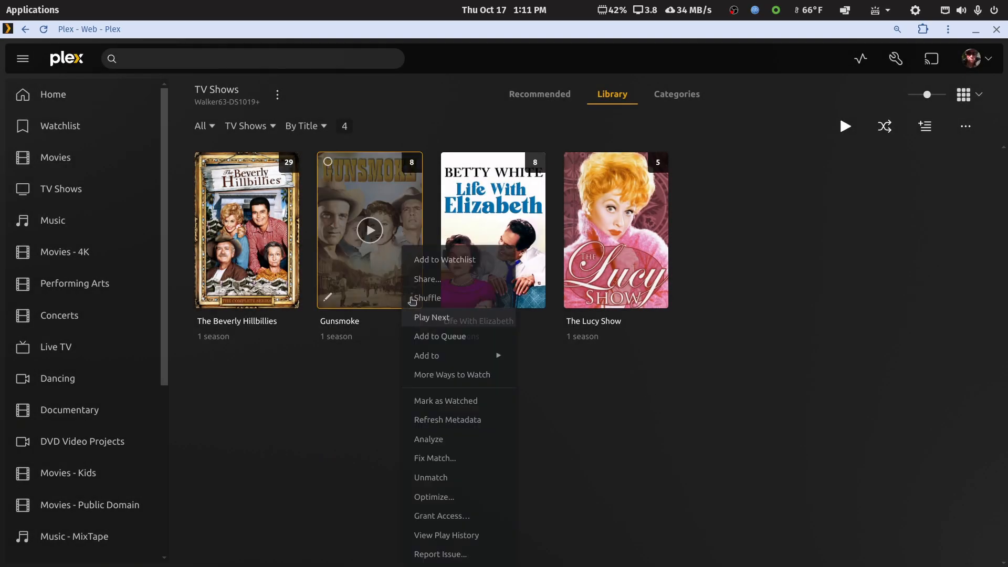
pyautogui.click(428, 419)
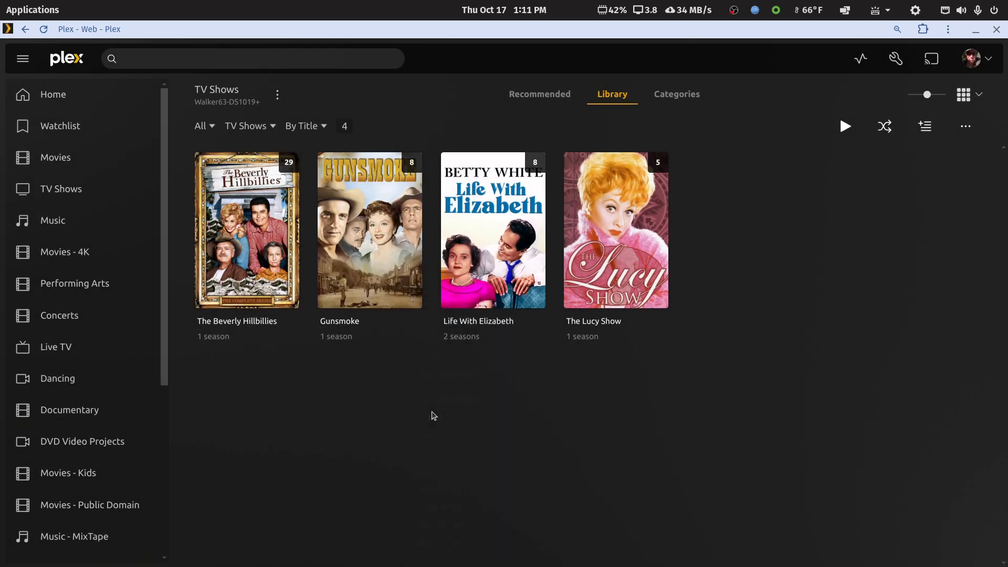
pyautogui.click(419, 259)
pyautogui.scroll(-2, 419, 258)
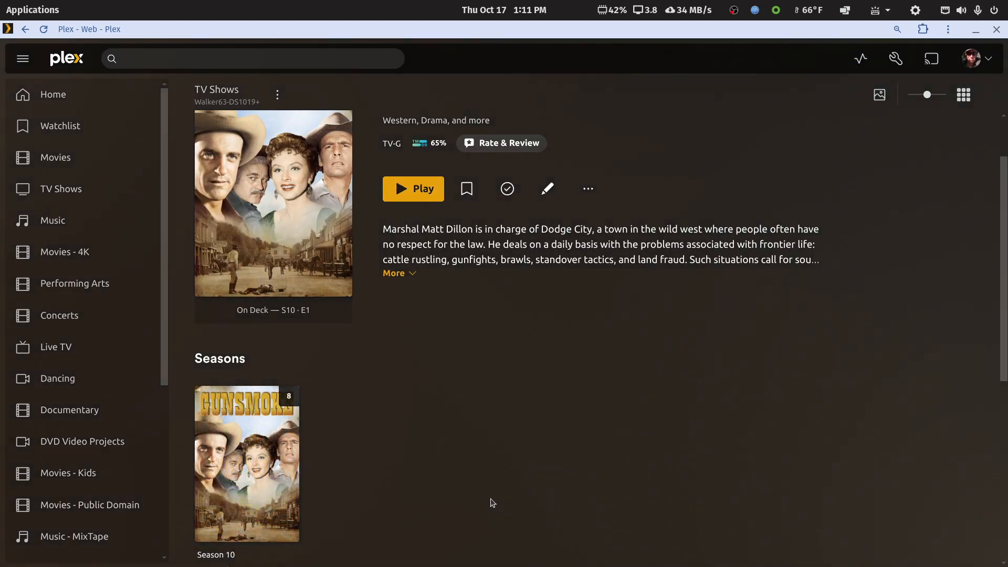
pyautogui.scroll(-1, 492, 499)
pyautogui.scroll(-3, 491, 499)
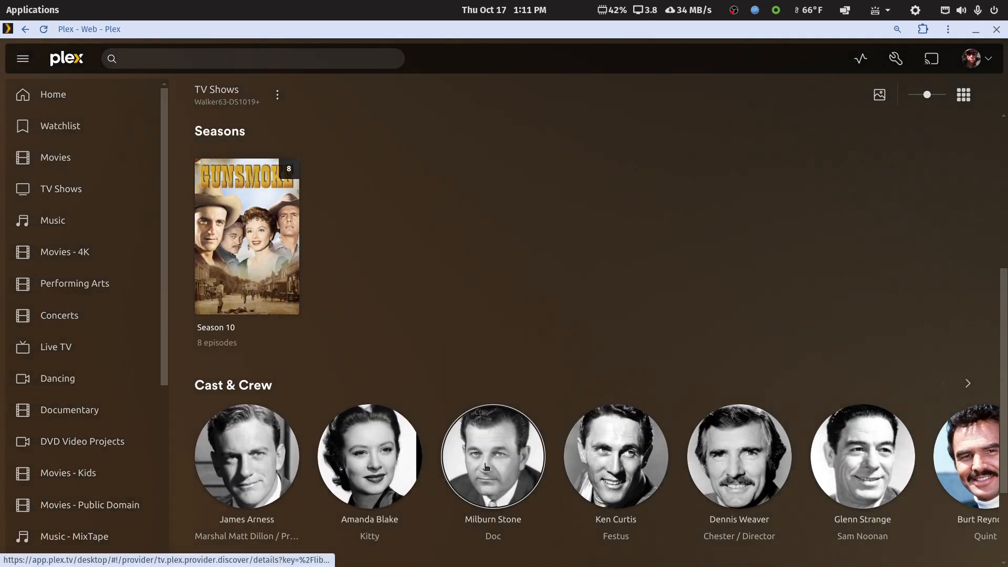
pyautogui.click(288, 268)
pyautogui.scroll(-5, 513, 442)
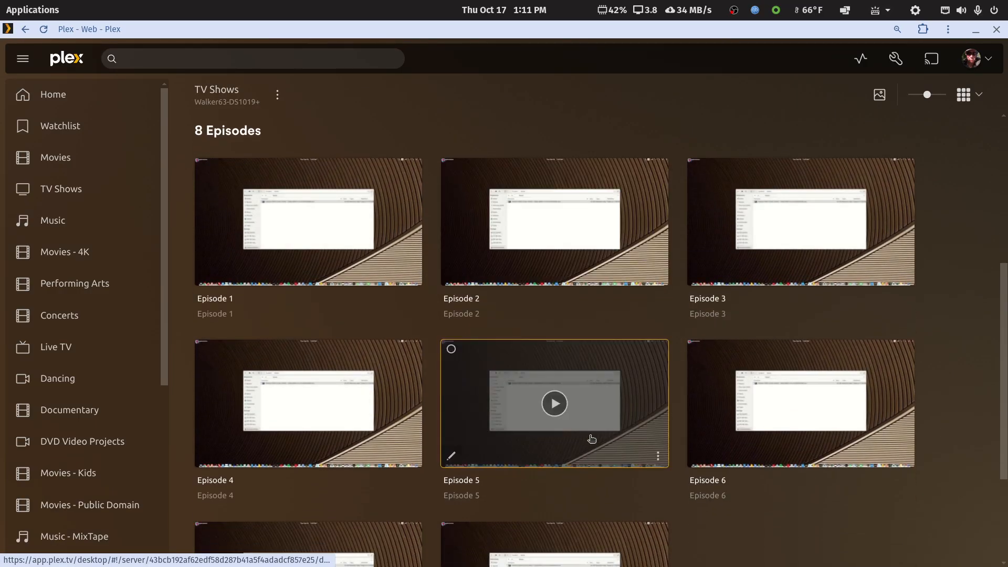
pyautogui.scroll(5, 594, 344)
pyautogui.scroll(-4, 593, 344)
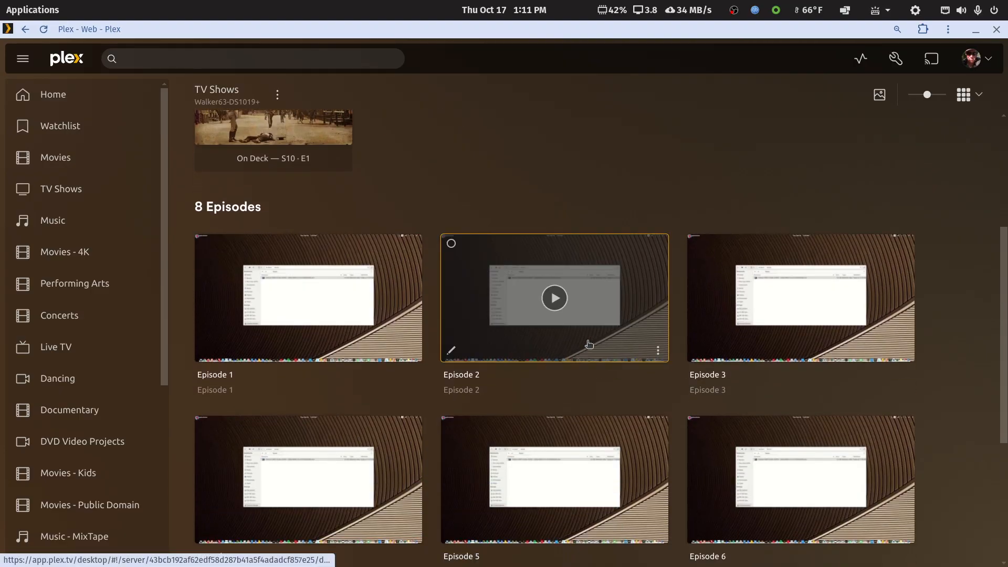
pyautogui.scroll(4, 587, 344)
pyautogui.scroll(-1, 587, 344)
# View the file path in the info of Season 10 Episode 1 and close it without saving
pyautogui.click(204, 502)
pyautogui.click(309, 249)
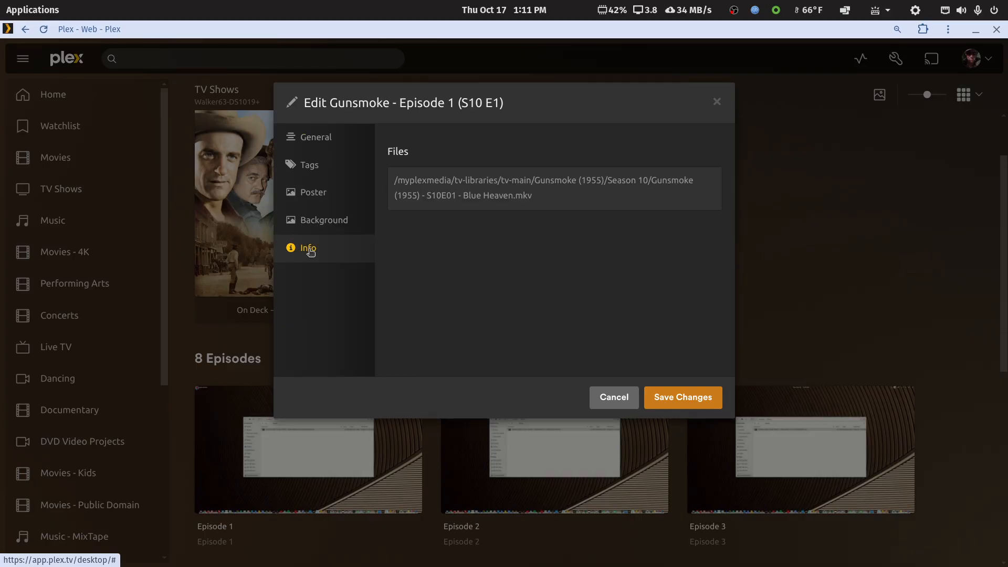
pyautogui.click(599, 397)
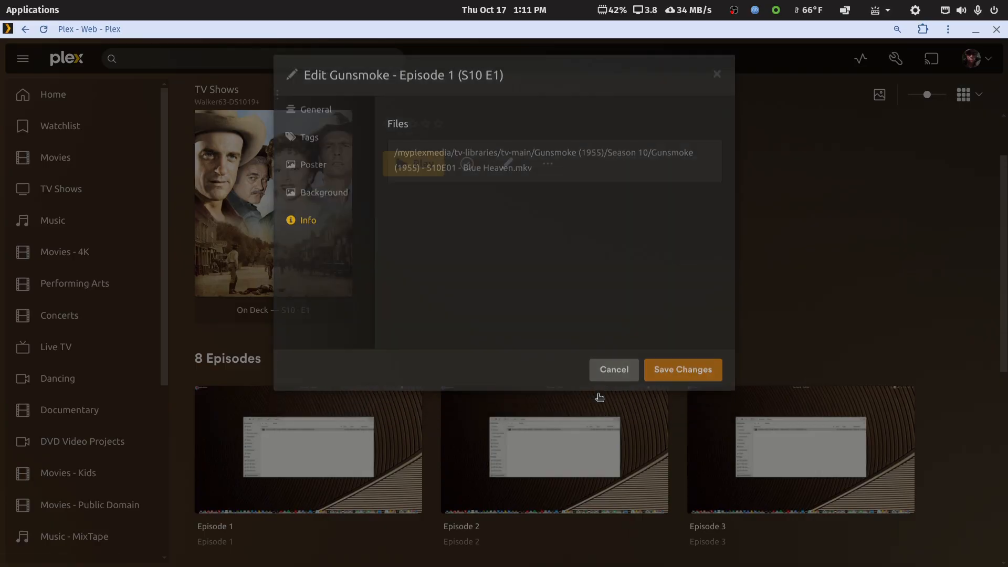
# Recheck the Season 10 episodes, return to the Gunsmoke show page, and refresh the show's metadata from there
pyautogui.scroll(-6, 533, 312)
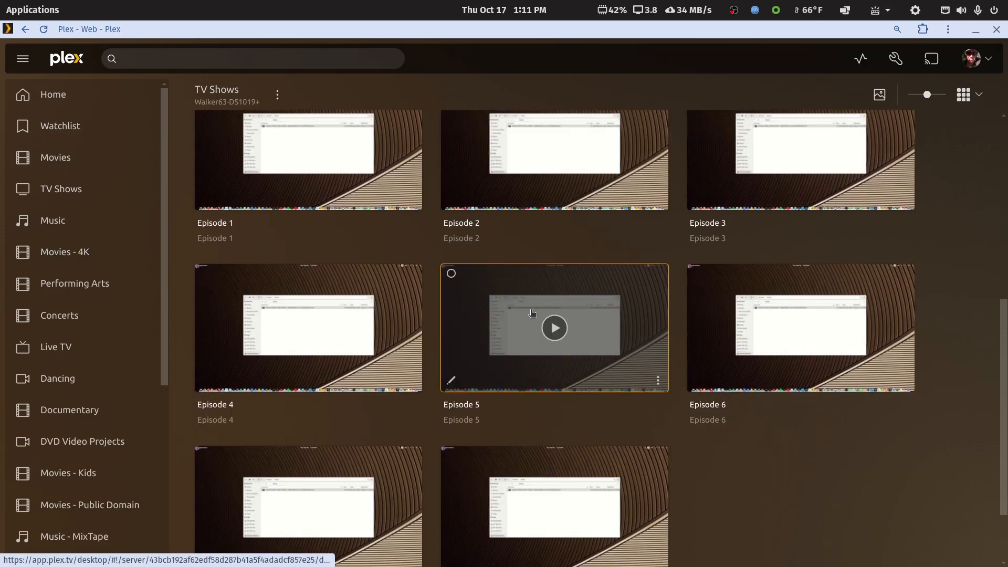
pyautogui.scroll(7, 532, 314)
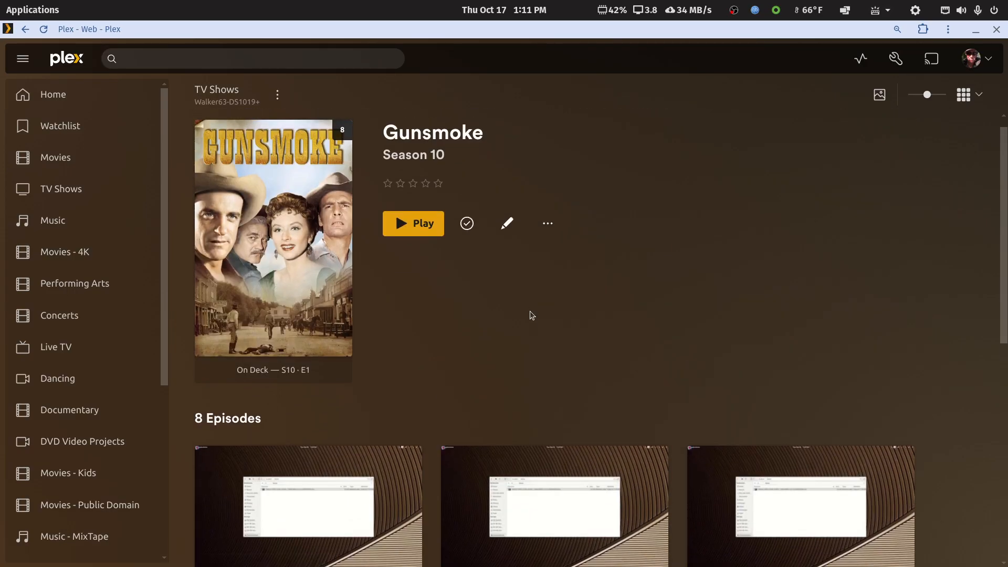
pyautogui.scroll(-5, 532, 315)
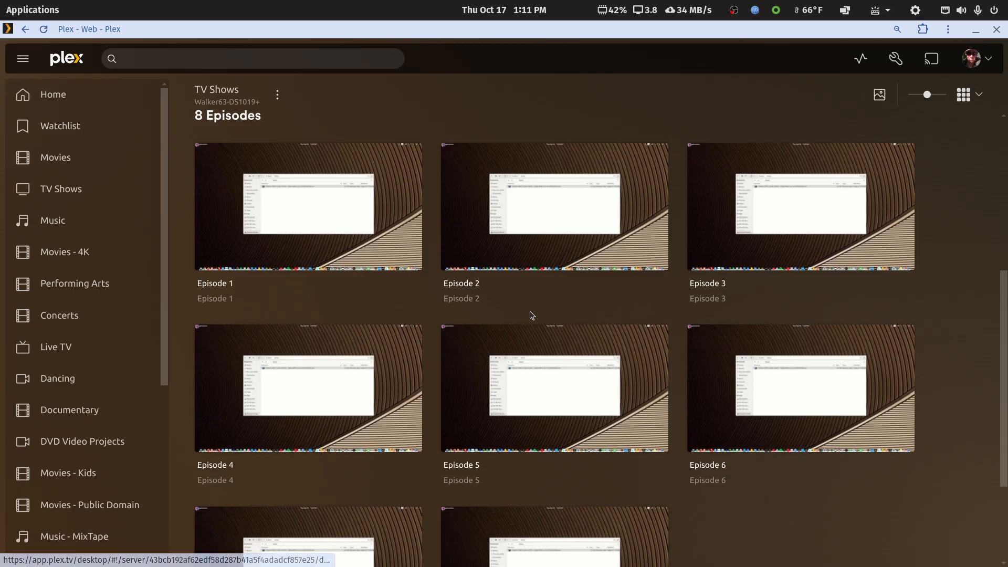
pyautogui.scroll(5, 429, 194)
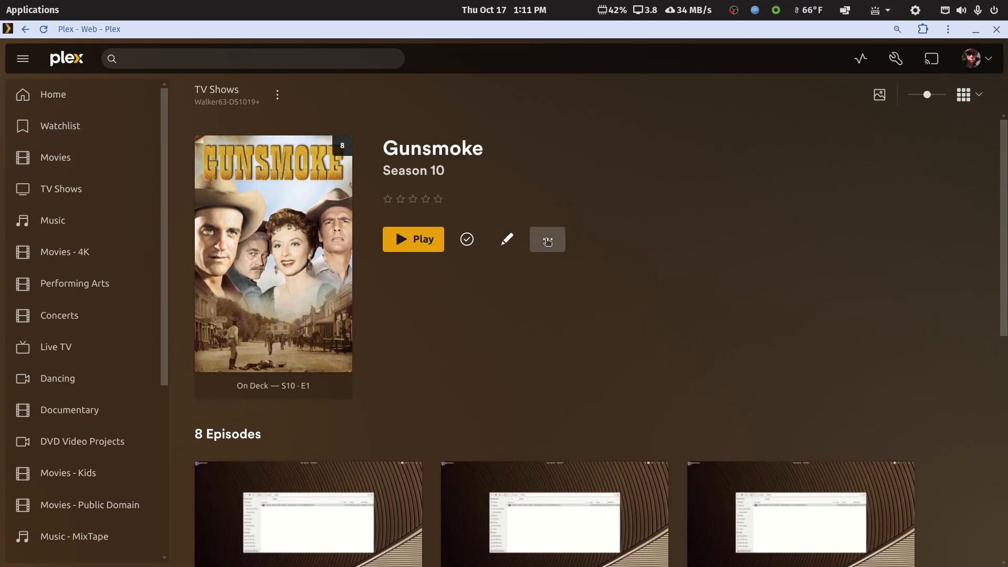
pyautogui.click(547, 239)
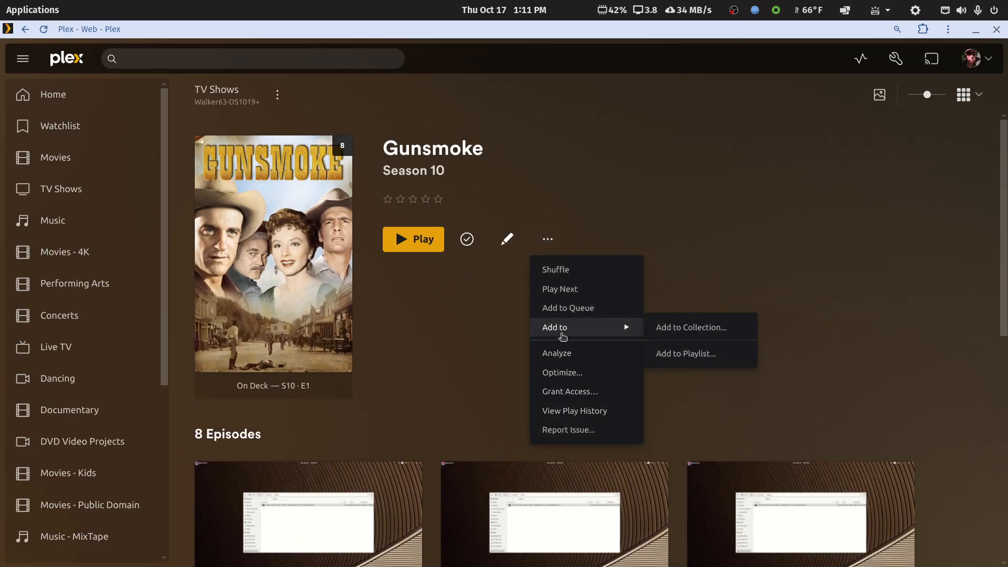
pyautogui.click(445, 157)
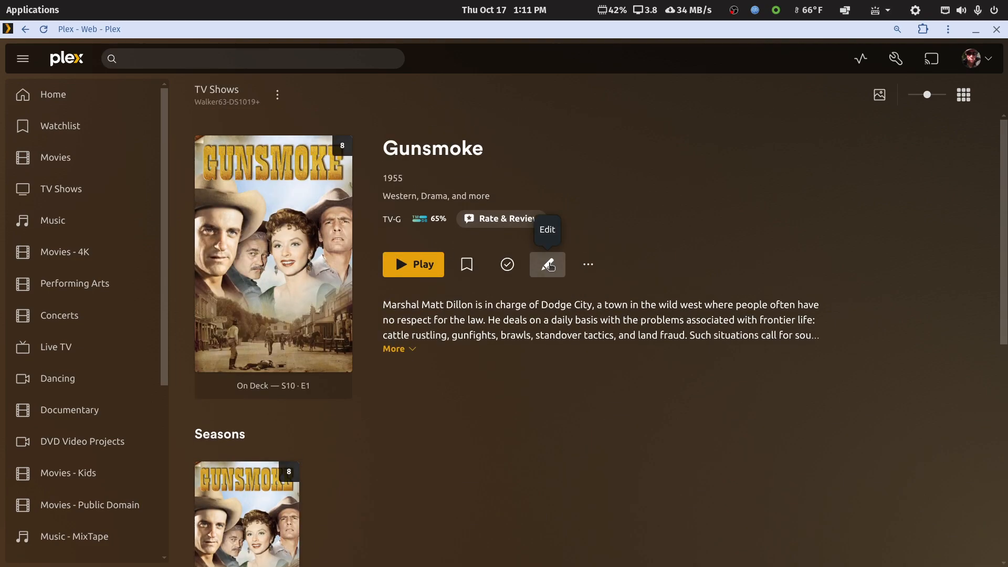
pyautogui.click(588, 264)
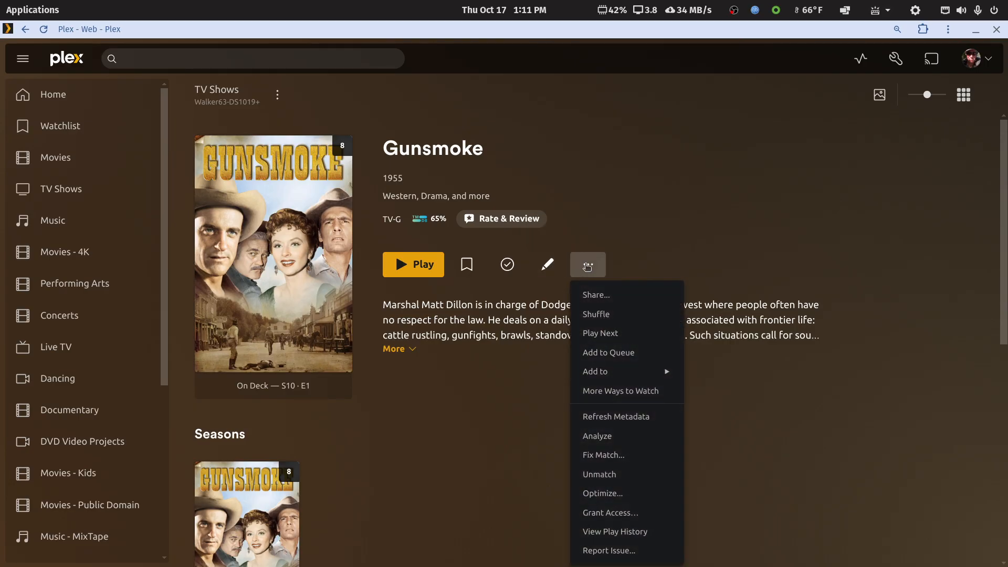
pyautogui.click(604, 417)
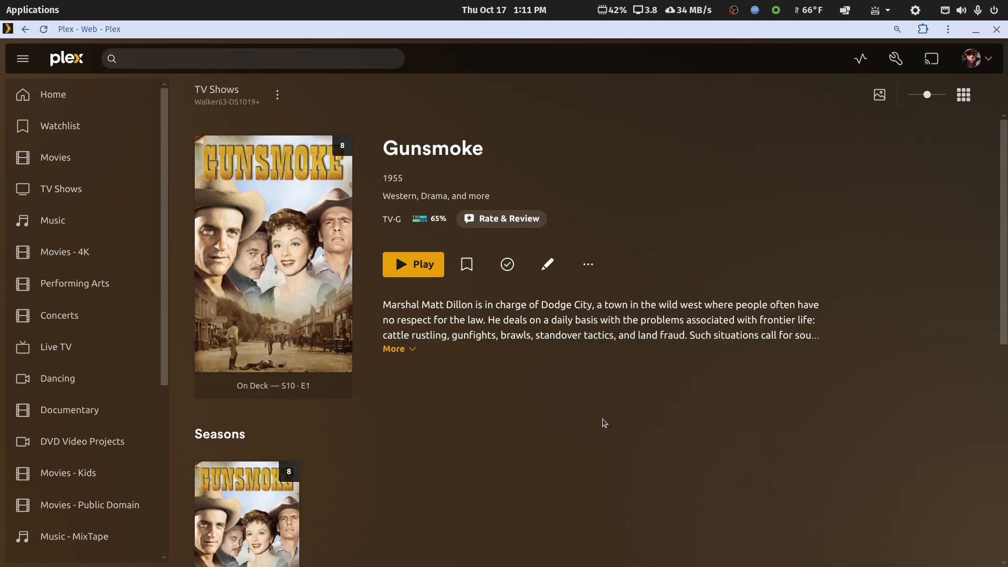
# Reopen Season 10, view the details of Episode 1, and return to the season's episode list
pyautogui.click(279, 526)
pyautogui.scroll(-7, 427, 419)
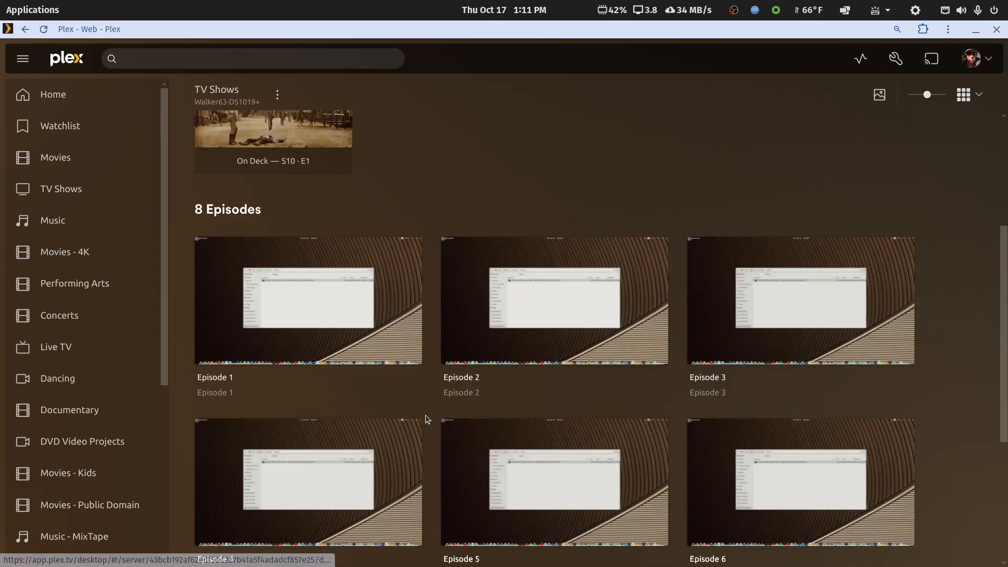
pyautogui.click(416, 259)
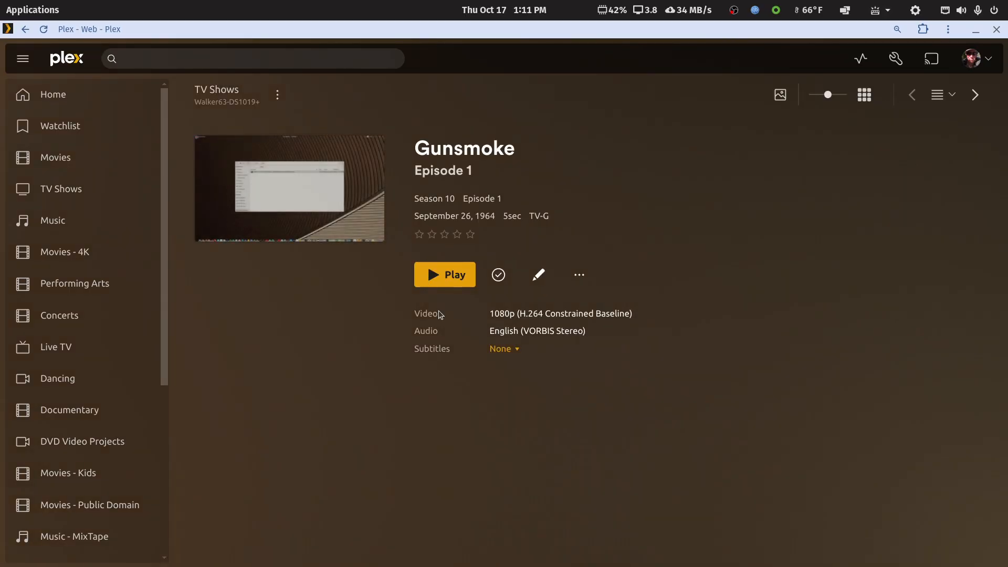
pyautogui.click(26, 29)
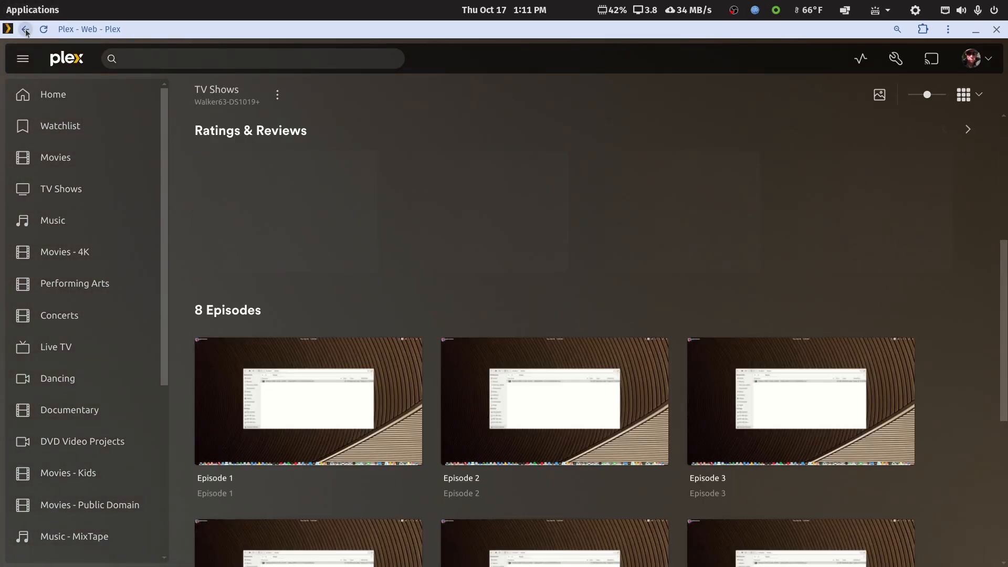
# Inspect the advanced settings of Gunsmoke Season 10 and cancel without changes
pyautogui.click(542, 240)
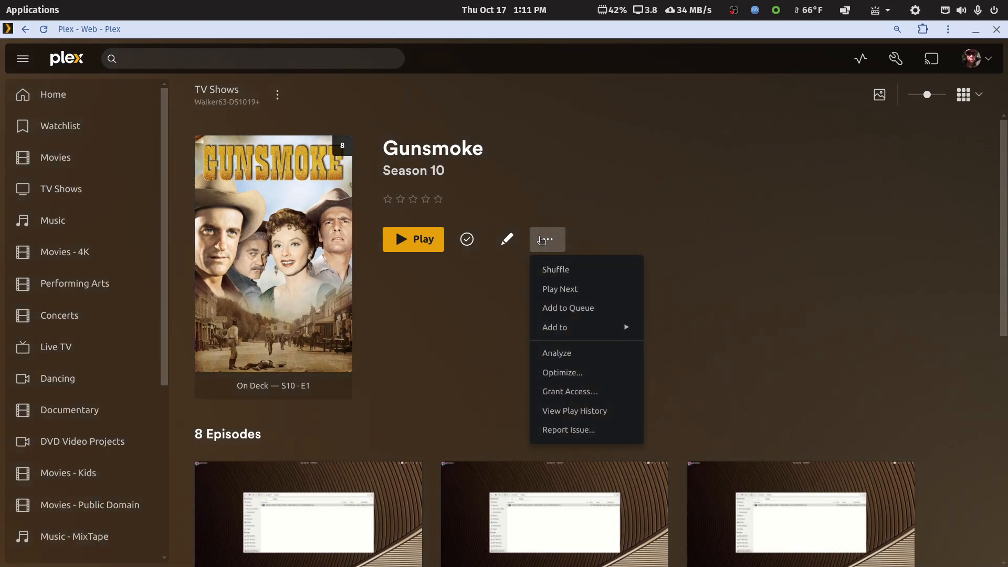
pyautogui.click(507, 239)
pyautogui.click(321, 250)
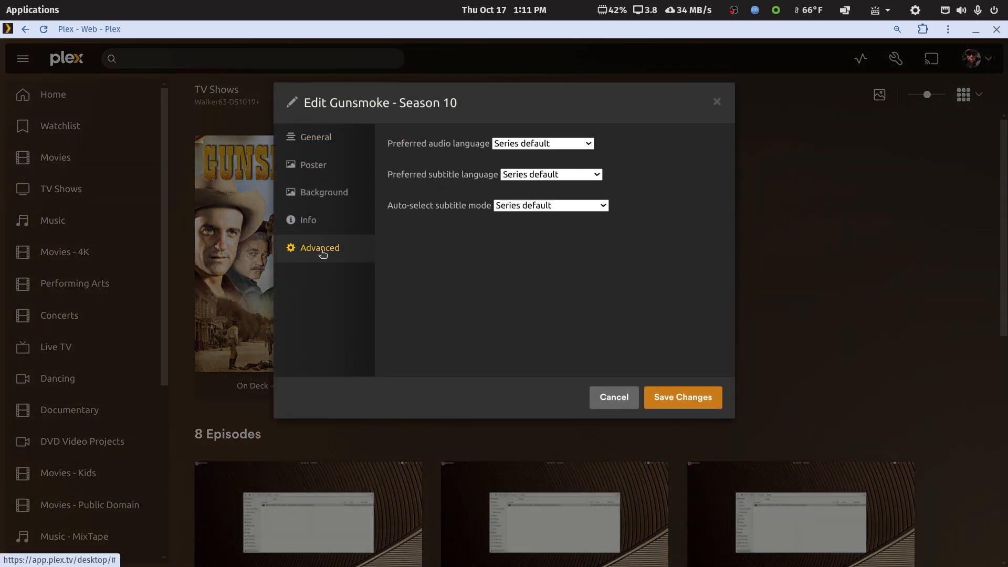
pyautogui.click(611, 398)
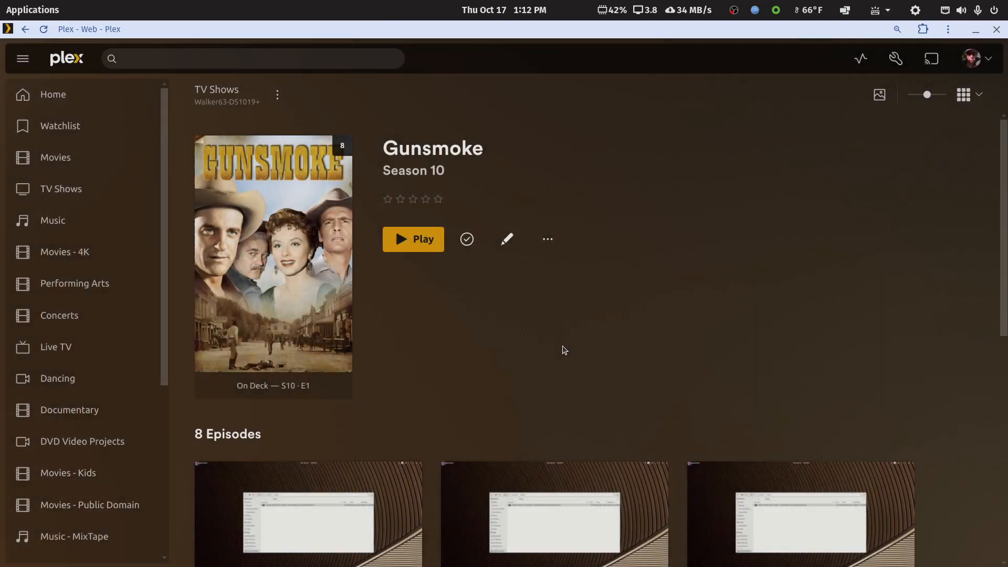
# Return to the Gunsmoke show page, set the show's episode ordering to TheTVDB (Aired), and save the change
pyautogui.click(455, 158)
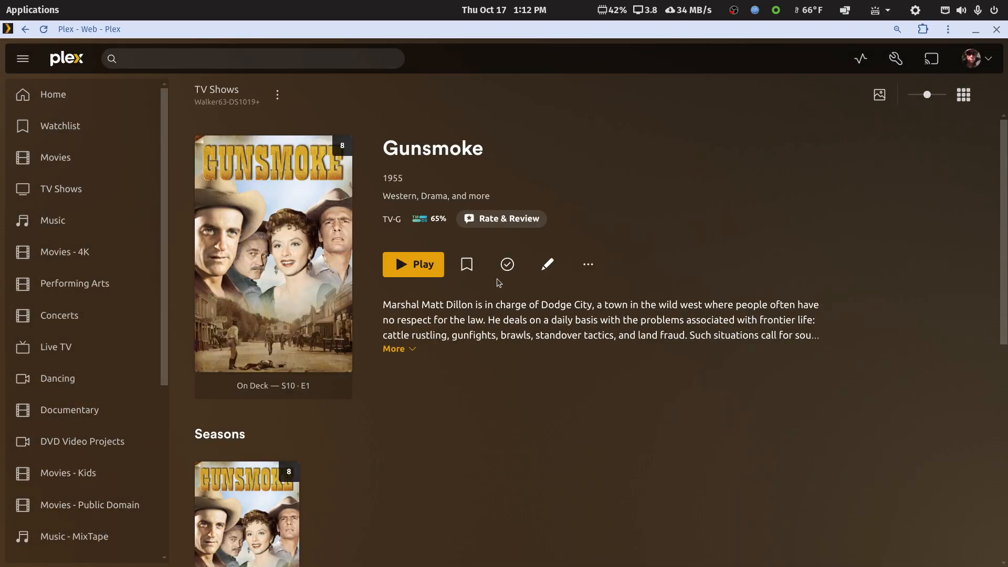
pyautogui.click(543, 268)
pyautogui.click(323, 277)
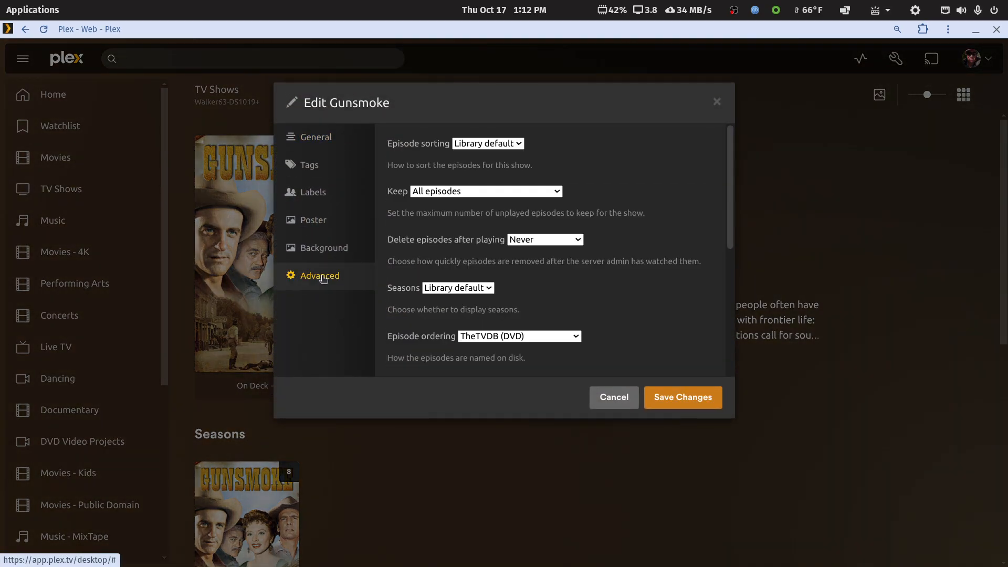
pyautogui.click(525, 336)
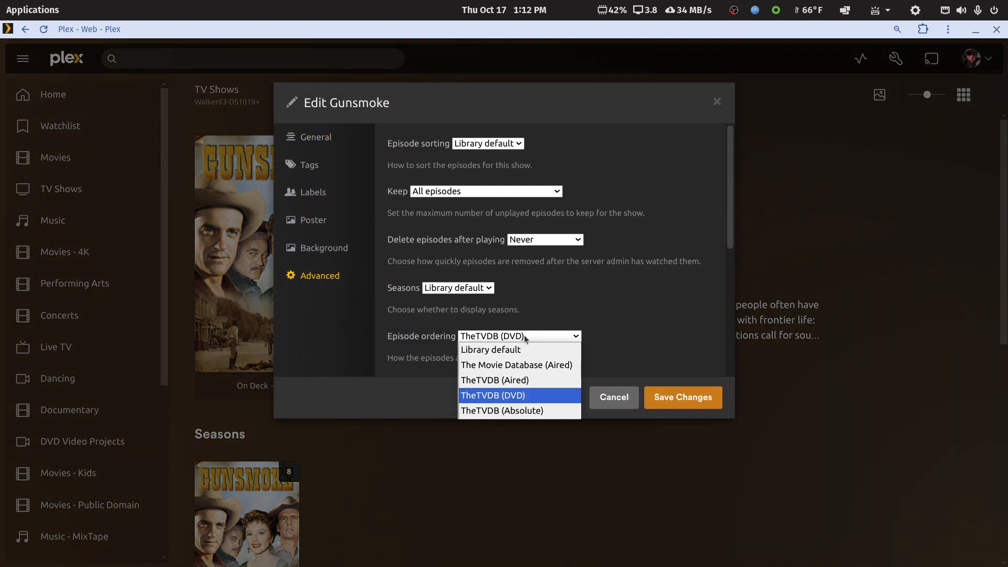
pyautogui.click(513, 381)
pyautogui.click(674, 402)
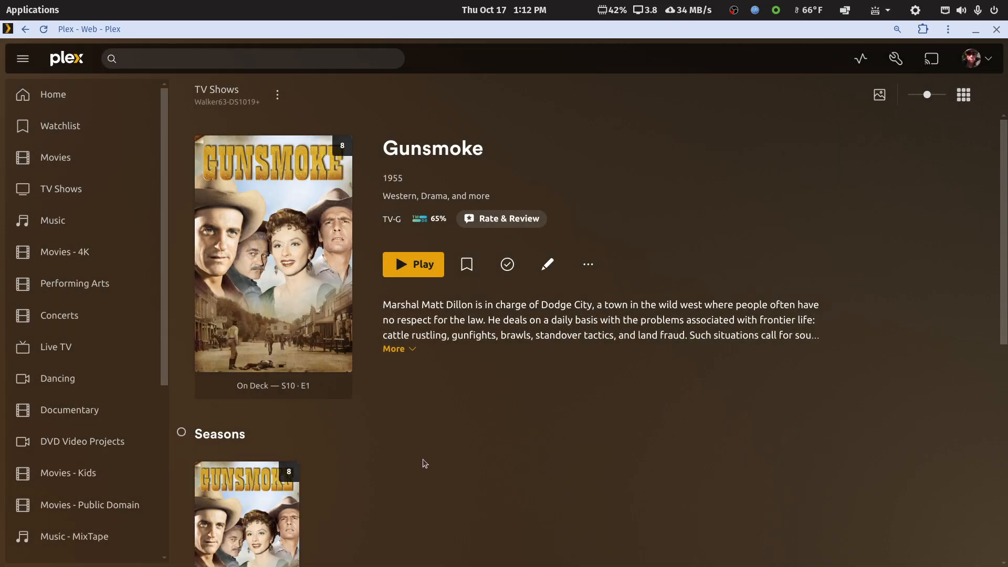
# Open Season 10 to check its episode titles and artwork, and return to the Gunsmoke show page
pyautogui.scroll(-3, 423, 458)
pyautogui.click(244, 388)
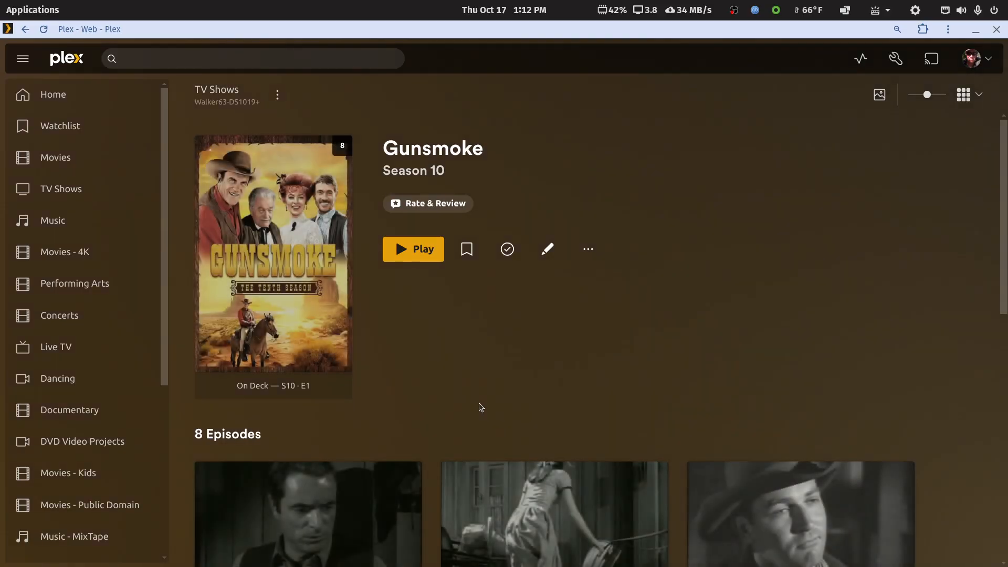
pyautogui.scroll(-4, 479, 407)
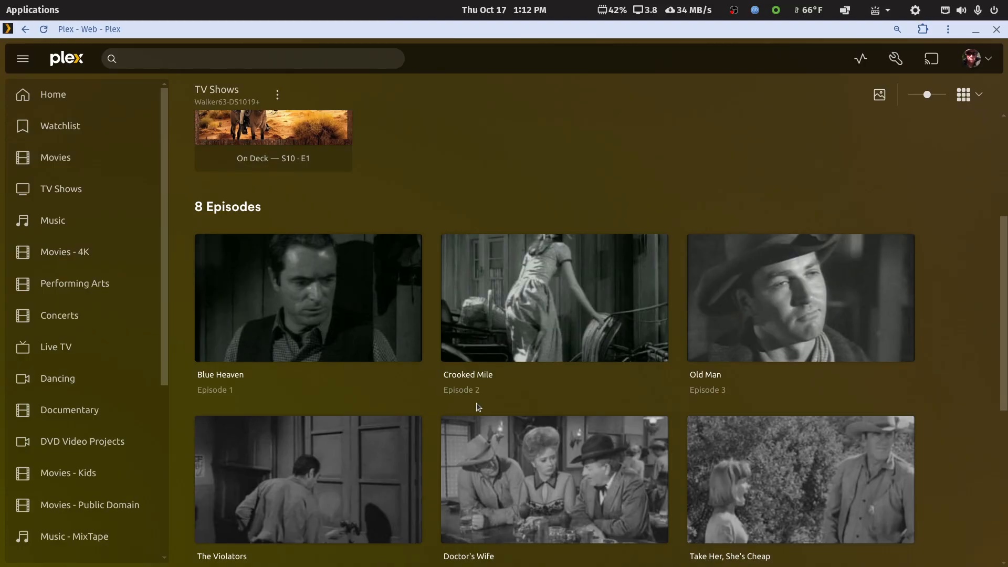
pyautogui.scroll(4, 477, 402)
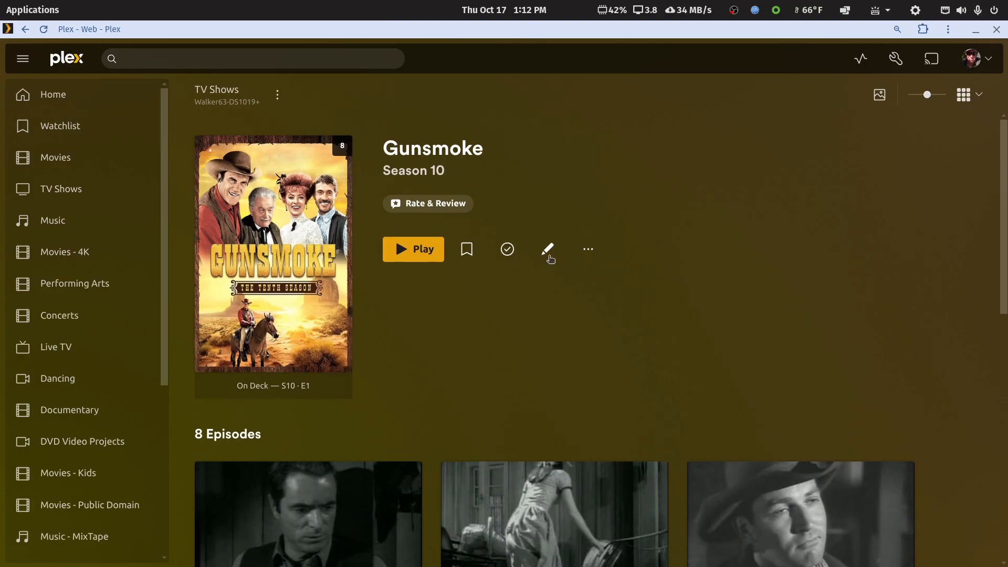
pyautogui.click(436, 148)
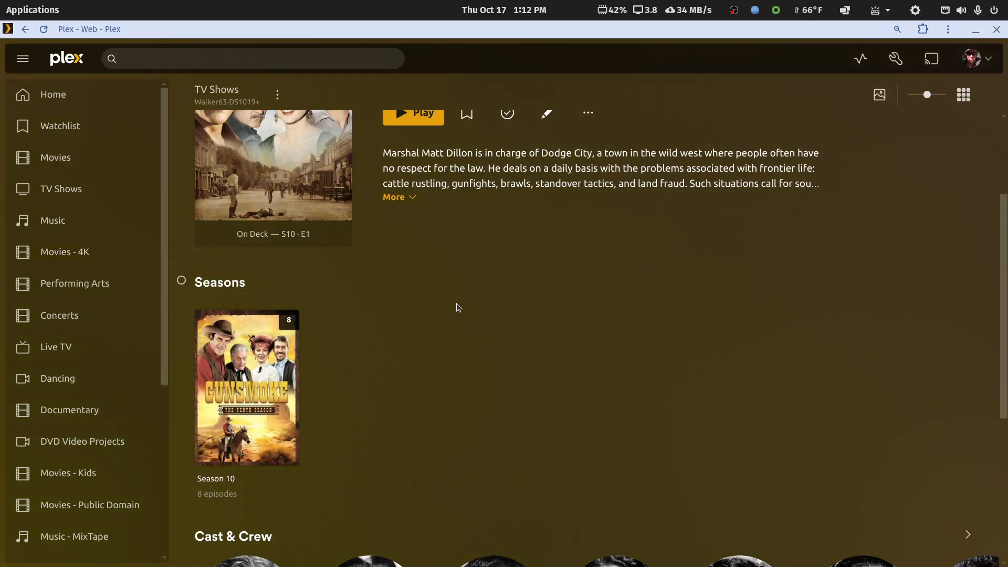
# Set the Gunsmoke show's episode ordering to TheTVDB (DVD), save the change, and refresh the show's metadata
pyautogui.click(547, 264)
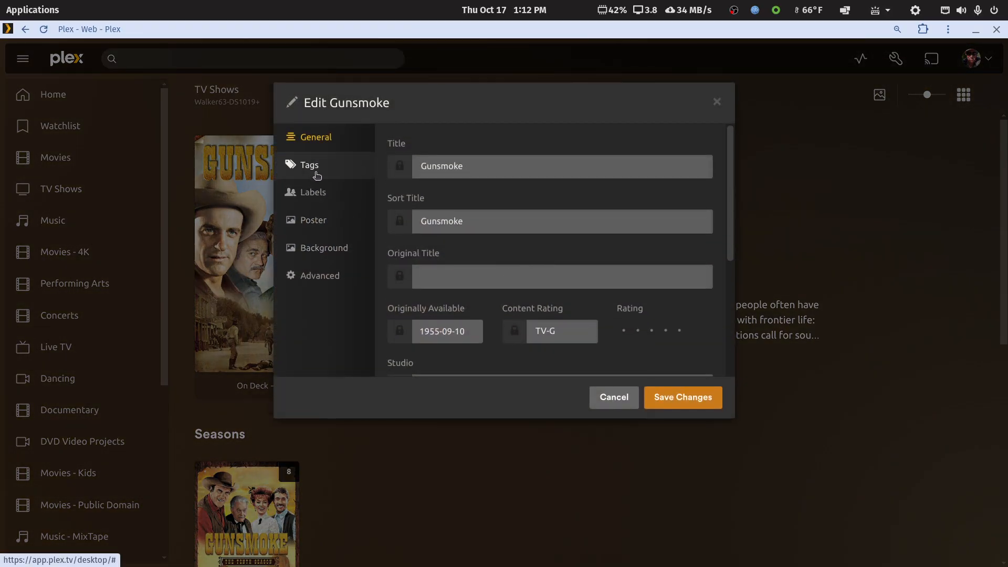
pyautogui.click(613, 396)
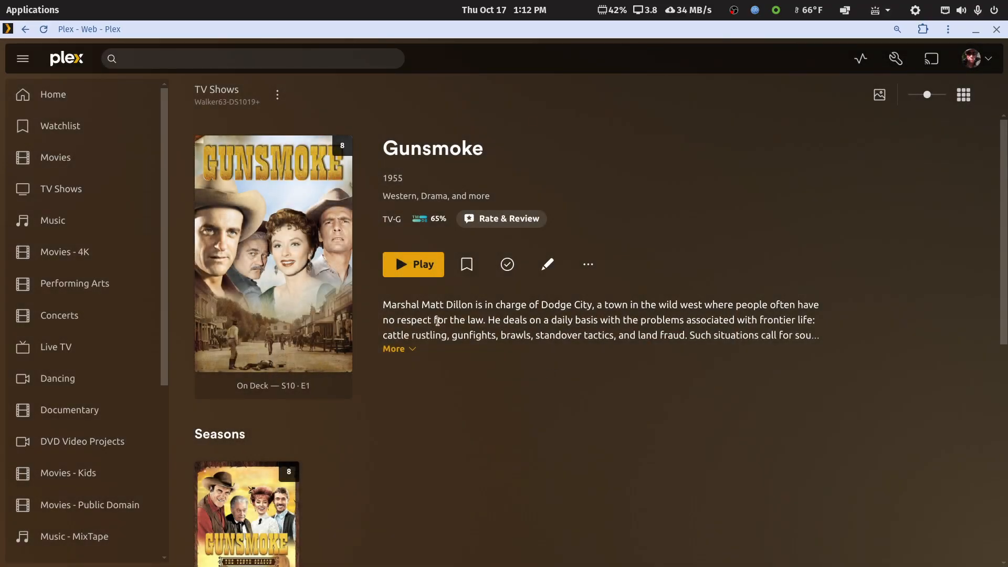
pyautogui.click(538, 274)
pyautogui.click(322, 280)
pyautogui.scroll(-3, 551, 236)
pyautogui.click(562, 184)
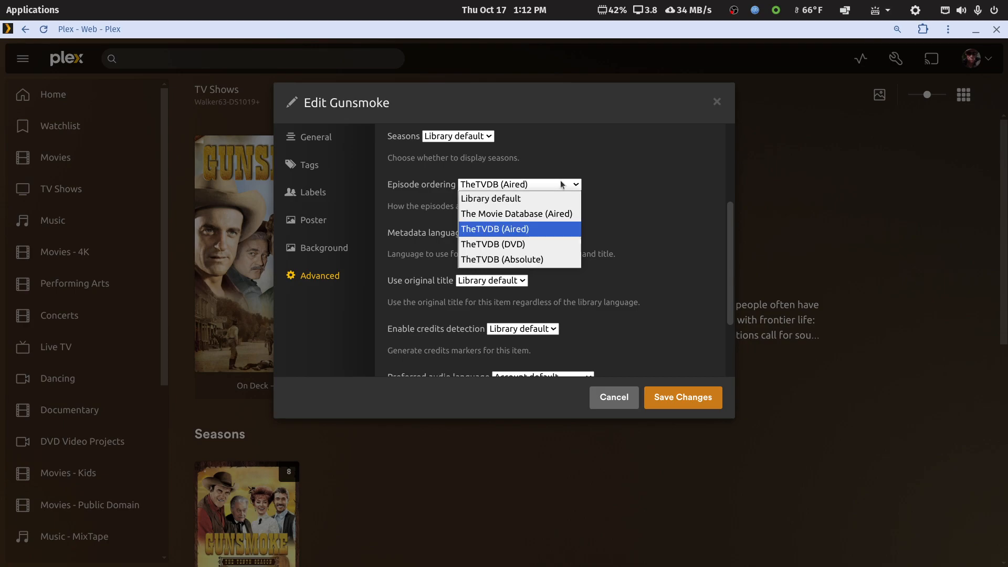
pyautogui.click(505, 244)
pyautogui.click(680, 400)
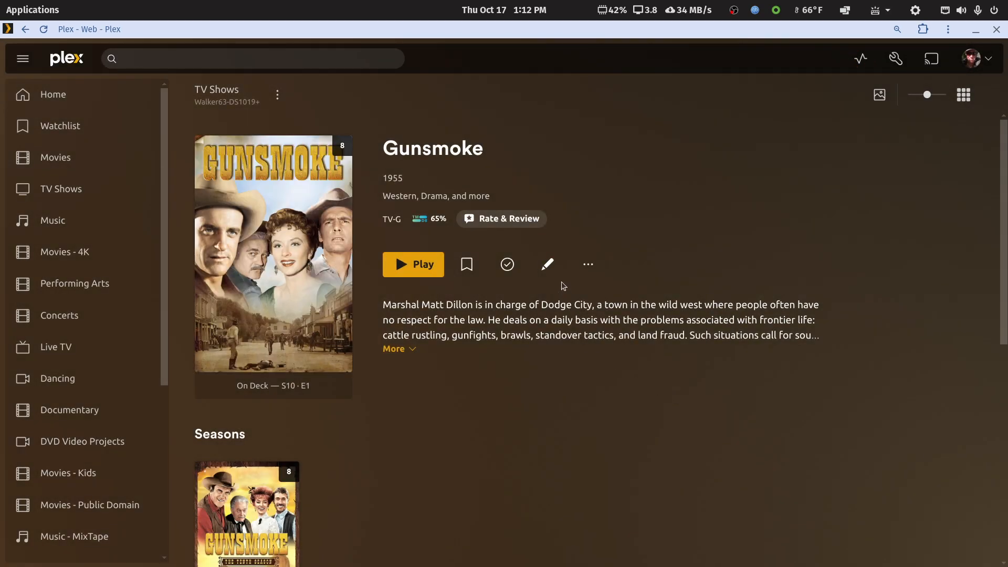
pyautogui.click(588, 264)
pyautogui.click(634, 419)
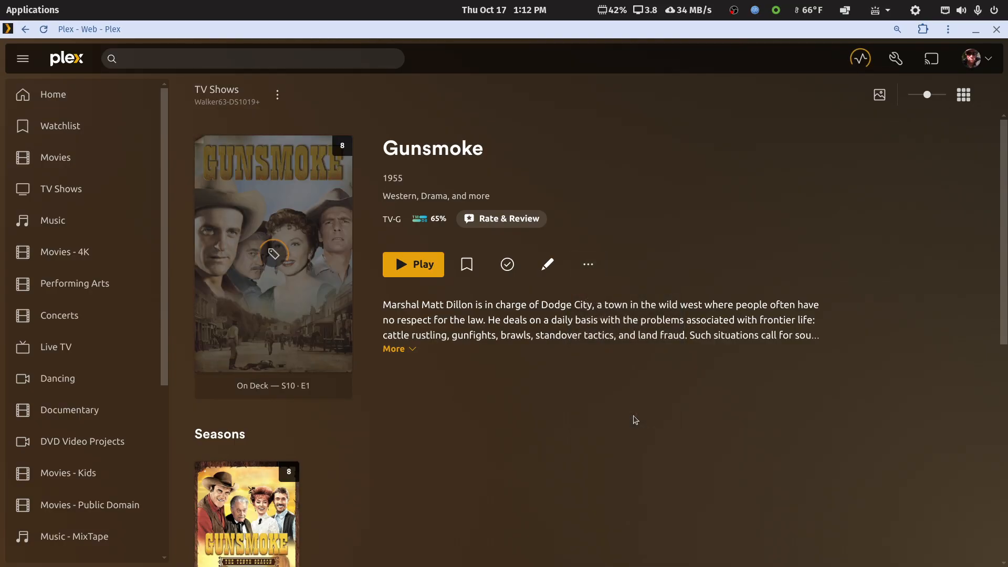
# Open Season 10 and check how its episodes are listed under the DVD ordering
pyautogui.scroll(-3, 536, 472)
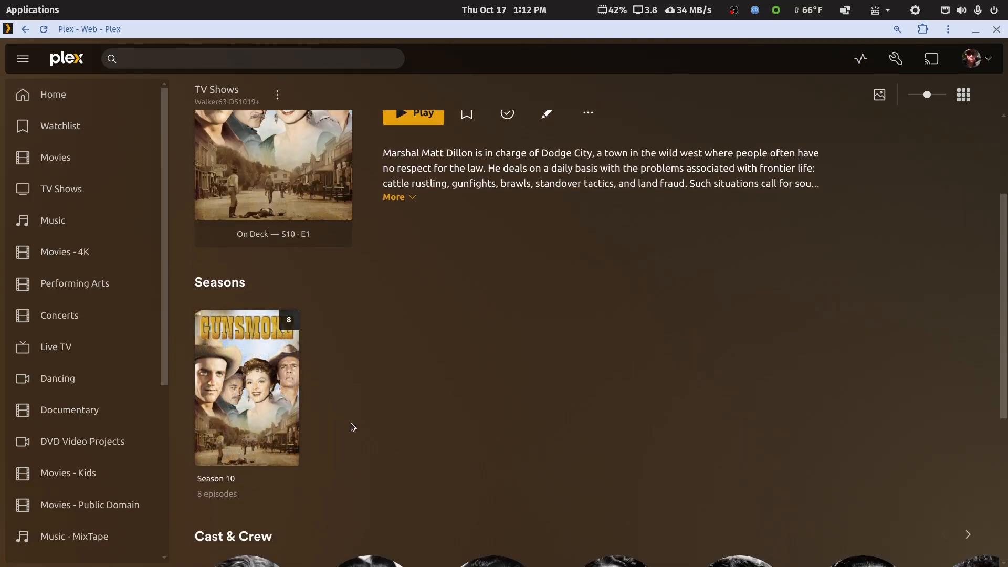
pyautogui.click(299, 407)
pyautogui.scroll(-4, 418, 420)
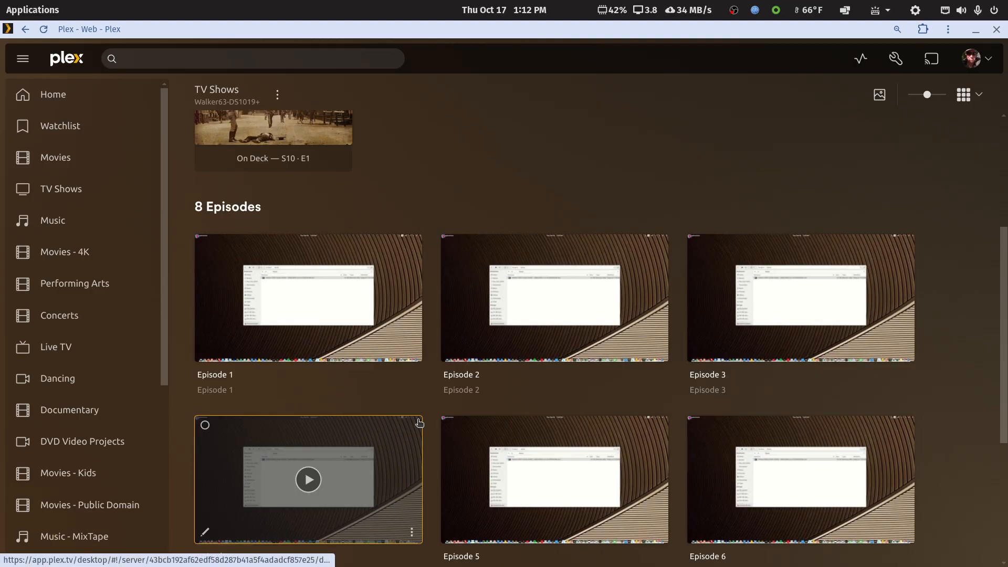
pyautogui.scroll(4, 423, 387)
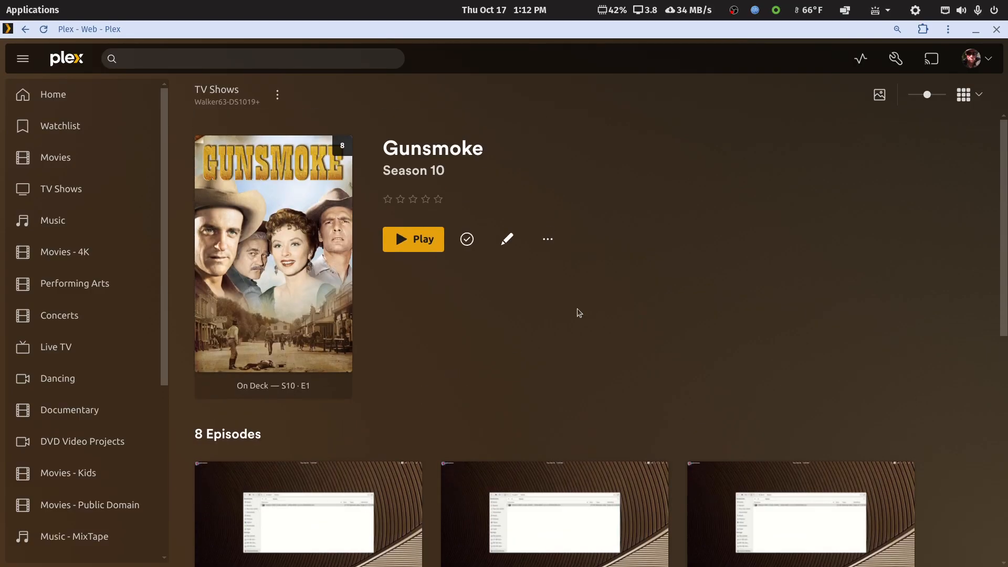
# Switch to the Gunsmoke page on TheTVDB and compare the season lists under DVD Order and Aired Order
pyautogui.click(974, 30)
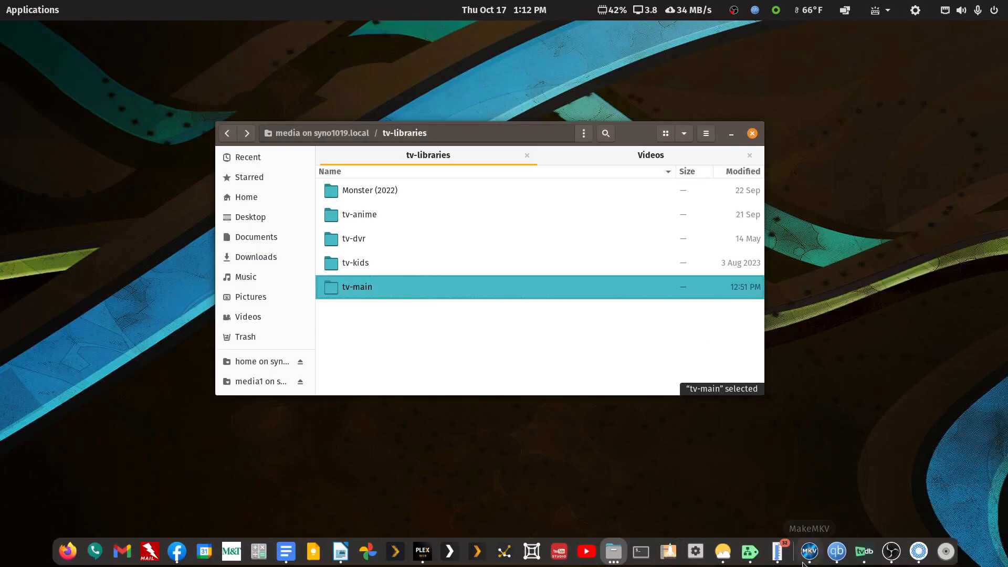
pyautogui.moveTo(864, 551)
pyautogui.click(813, 526)
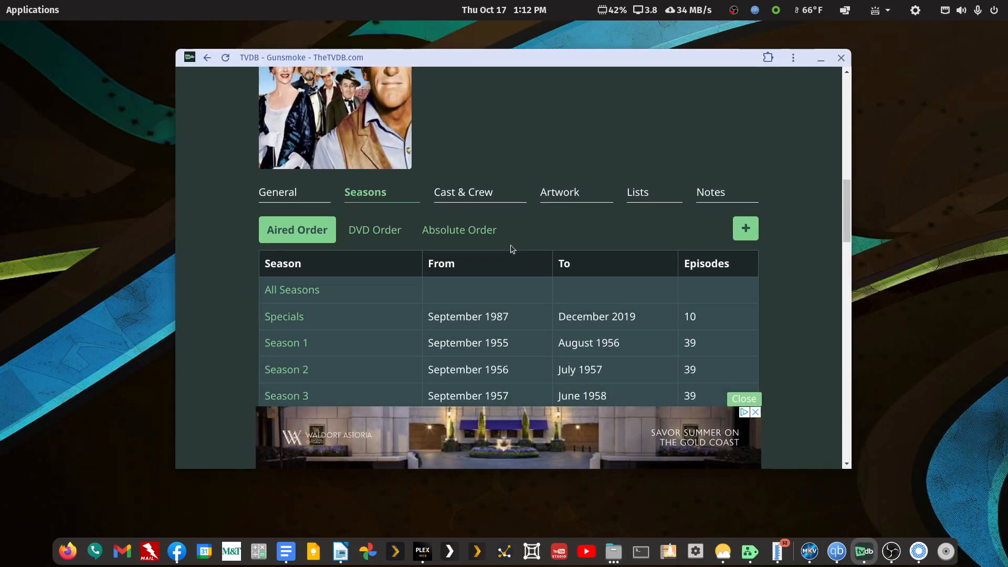
pyautogui.doubleClick(511, 58)
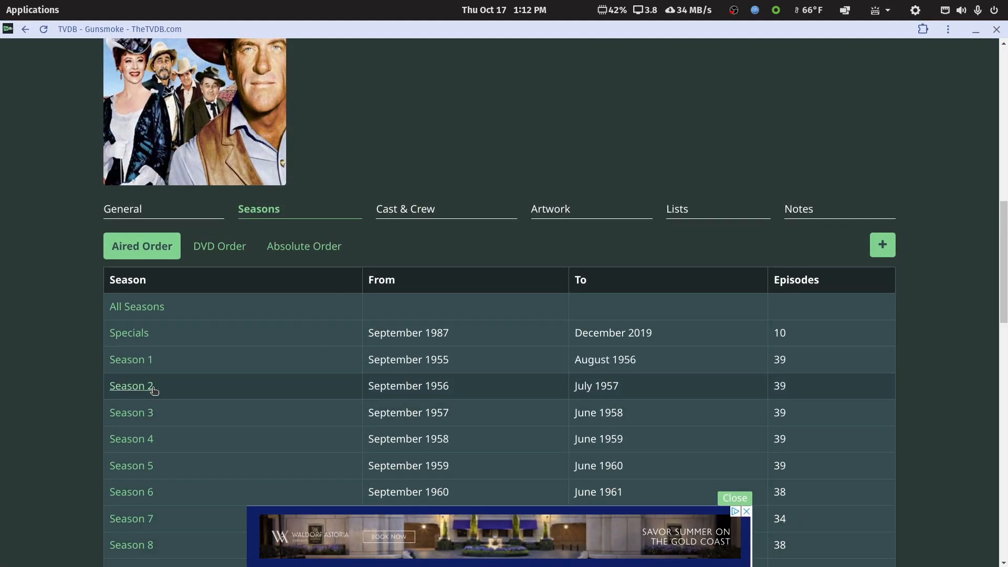
pyautogui.click(226, 250)
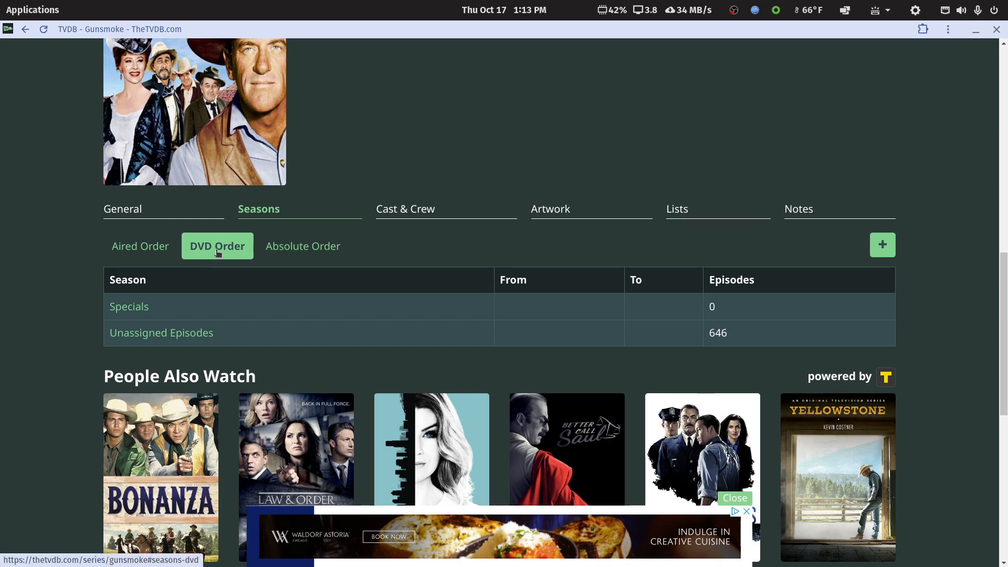
pyautogui.click(142, 251)
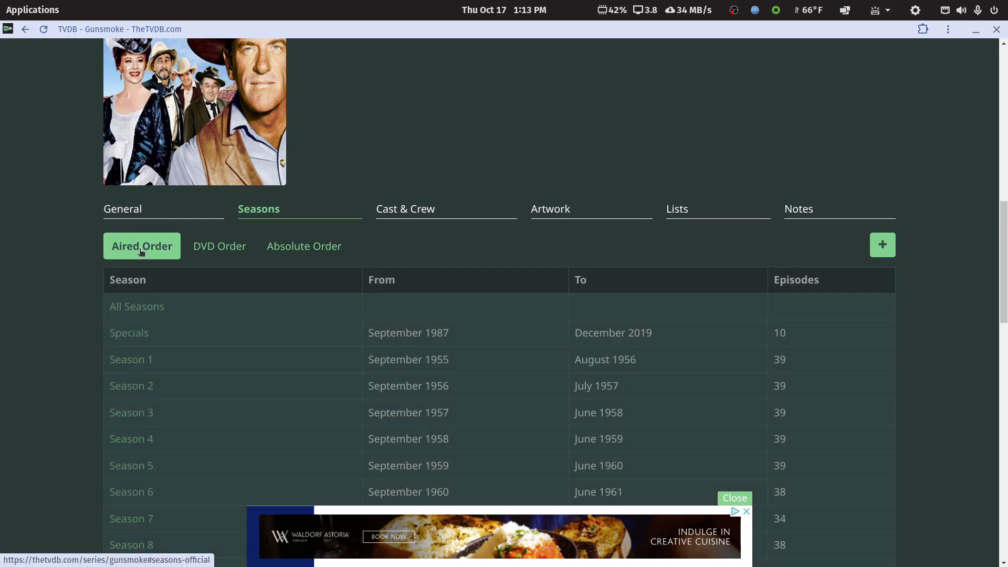
pyautogui.click(205, 250)
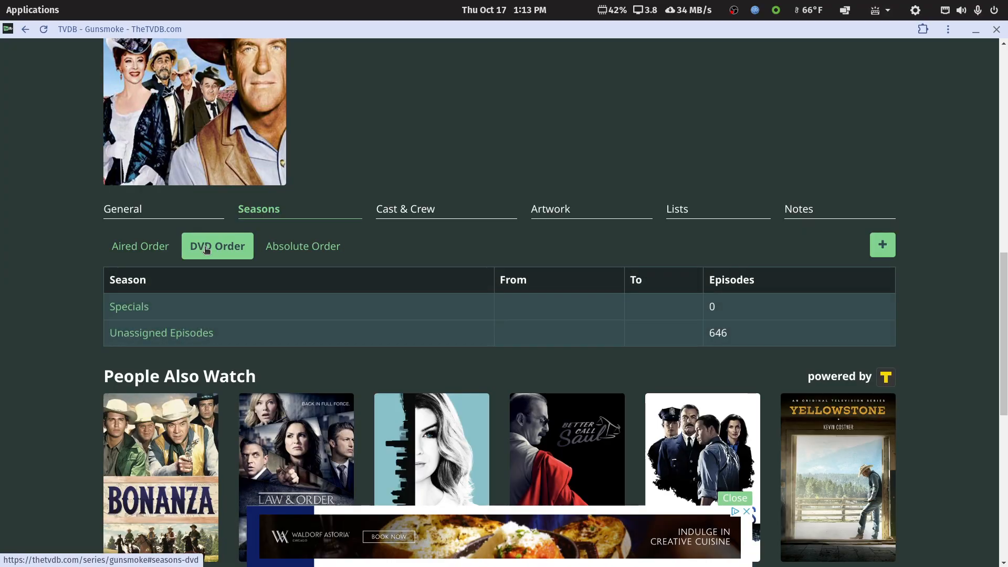
pyautogui.click(158, 251)
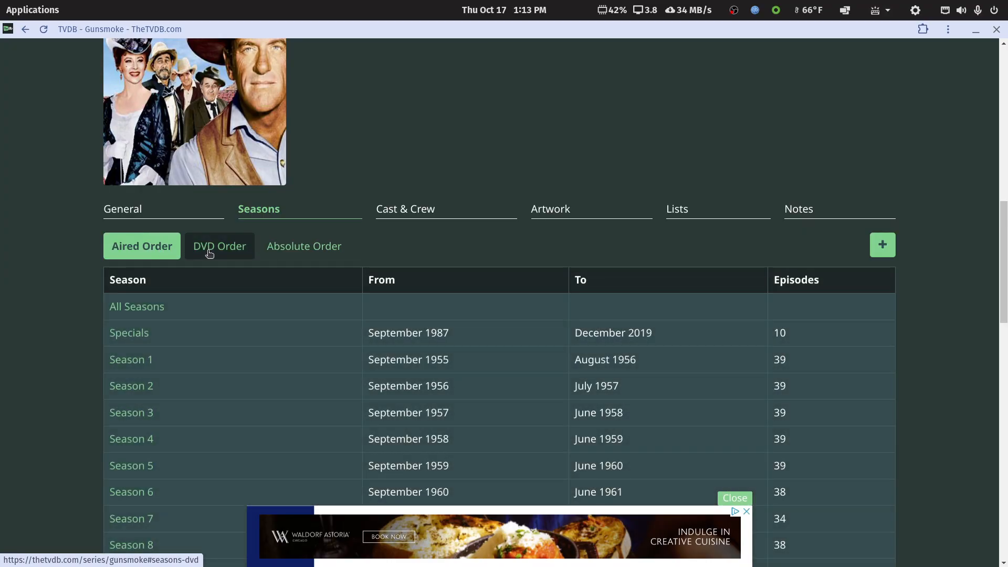
# Switch back to Plex and save the Gunsmoke show's episode ordering as TheTVDB (Aired)
pyautogui.click(975, 30)
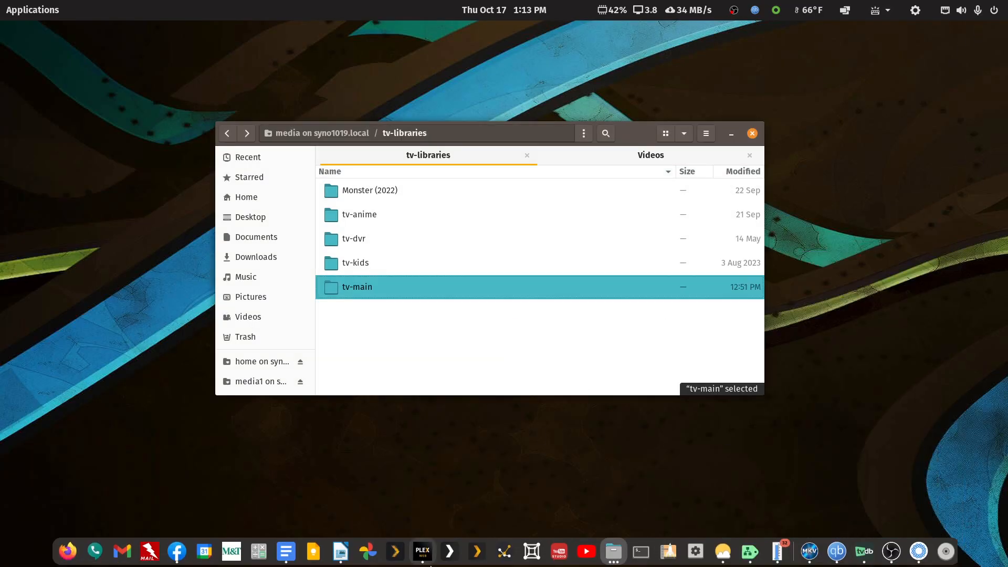
pyautogui.click(424, 552)
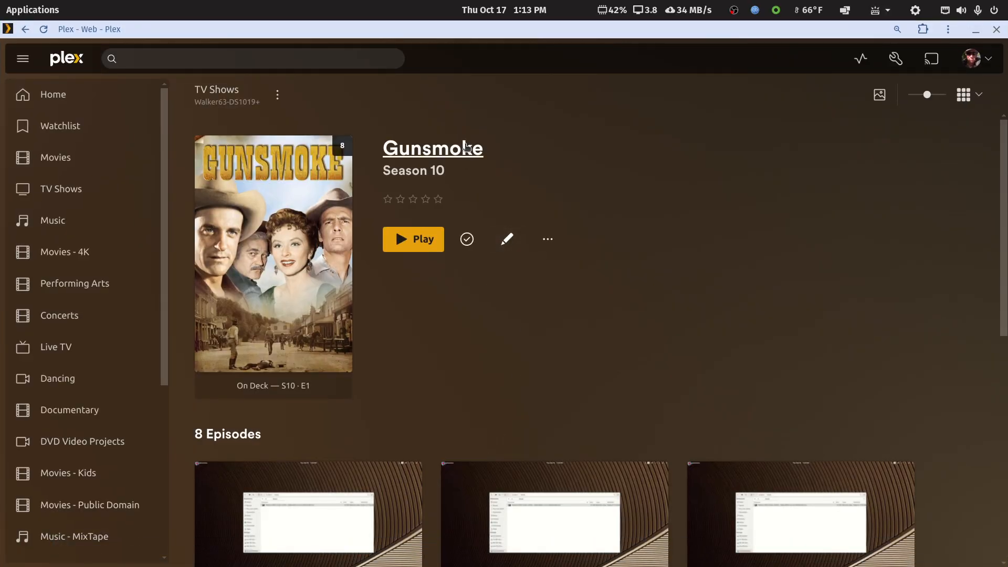
pyautogui.click(471, 148)
pyautogui.scroll(-3, 480, 293)
pyautogui.scroll(3, 480, 293)
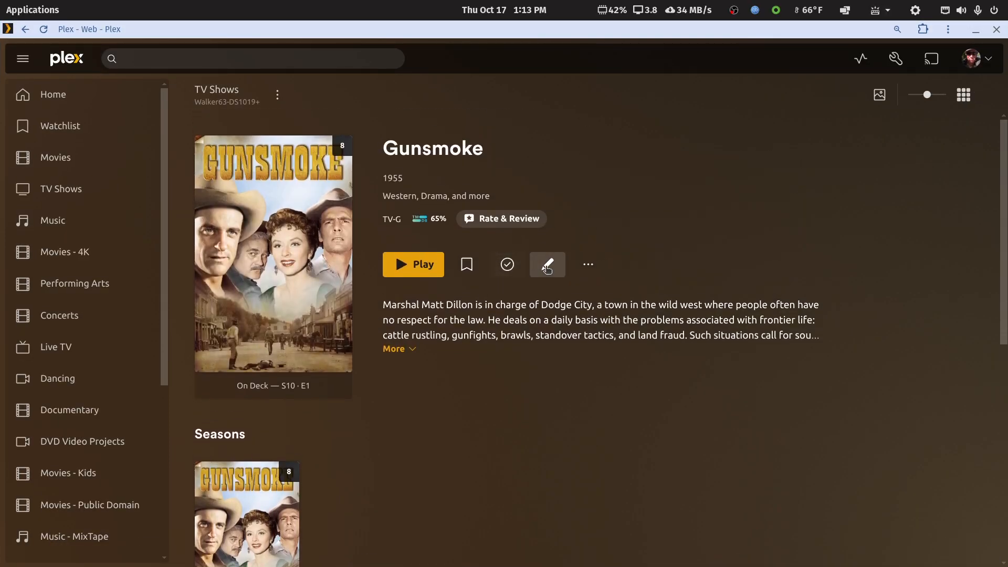
pyautogui.click(546, 257)
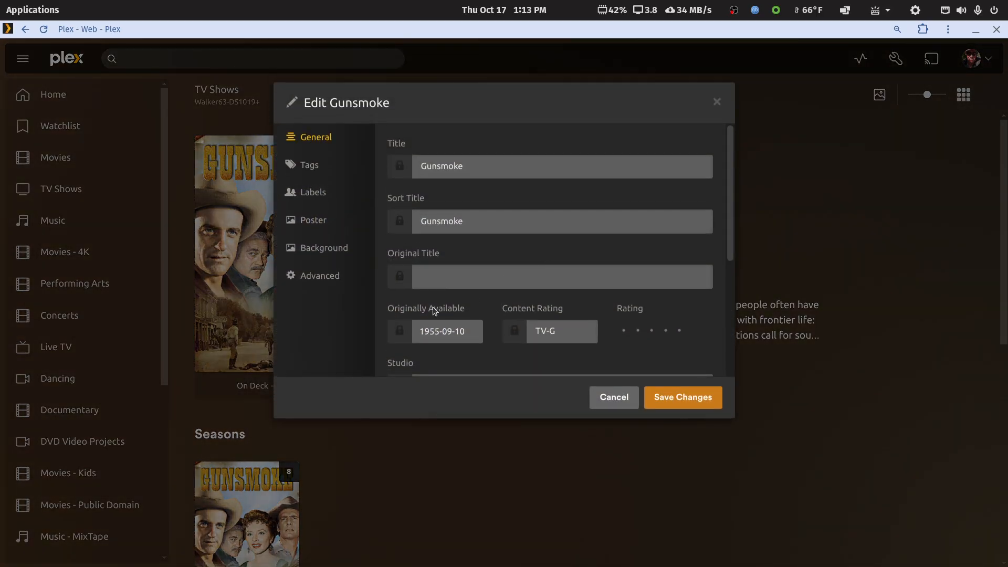
pyautogui.click(321, 275)
pyautogui.click(505, 334)
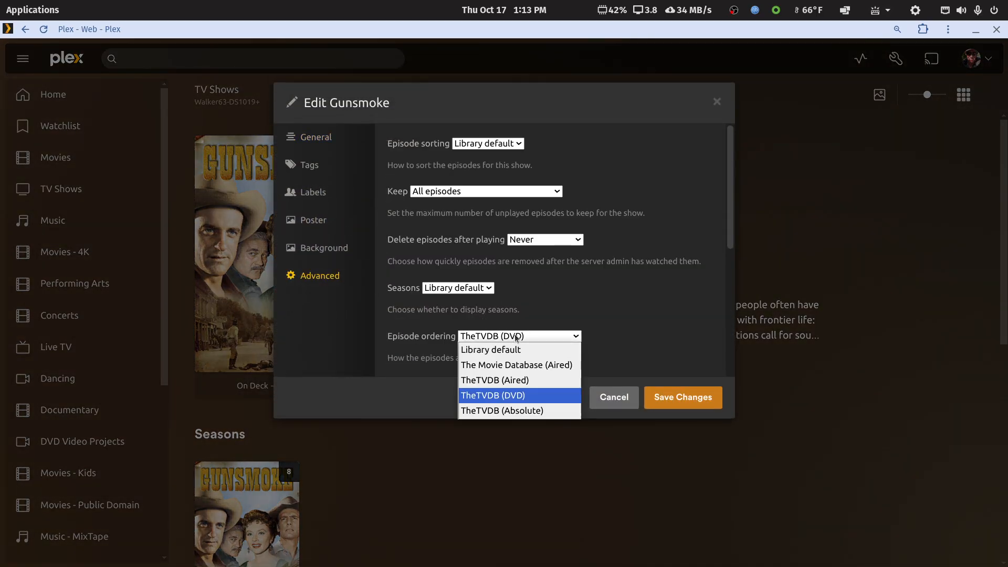
pyautogui.click(517, 380)
pyautogui.click(656, 397)
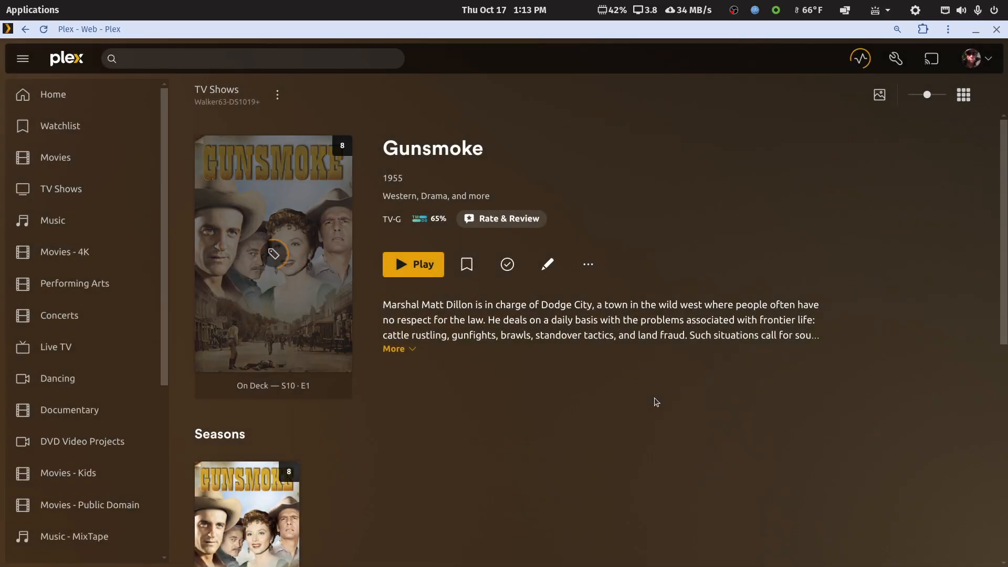
# Open Season 10 again and review its episode list under the aired ordering
pyautogui.scroll(-3, 399, 471)
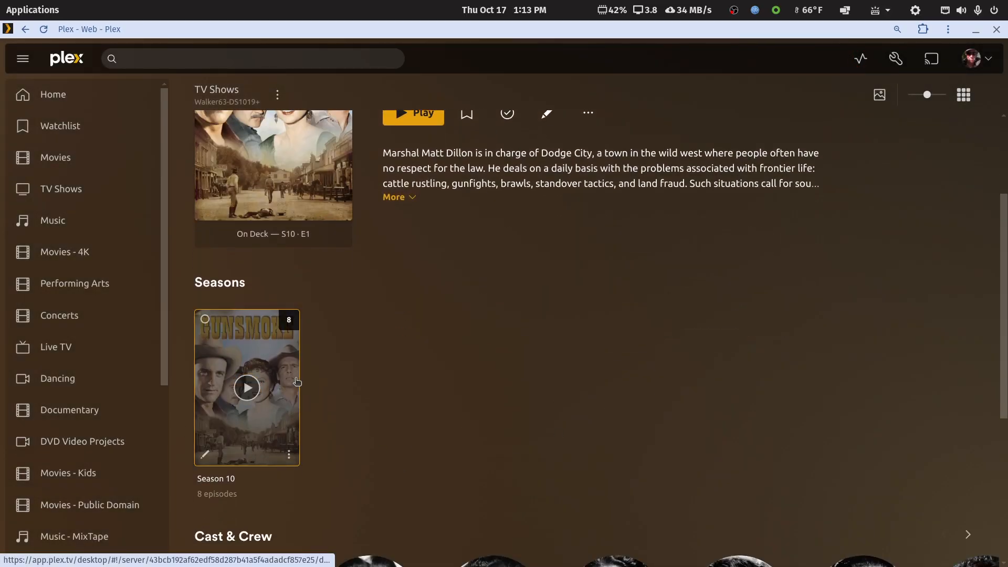
pyautogui.click(298, 381)
pyautogui.scroll(-3, 349, 391)
pyautogui.scroll(4, 350, 392)
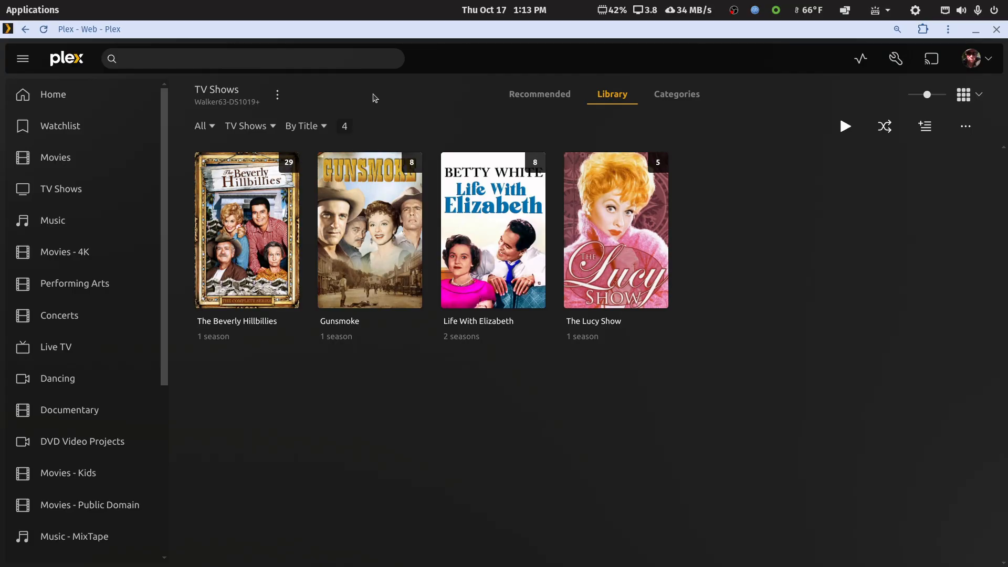
# Inspect the episode ordering in the TV Shows library's advanced settings and cancel without changes
pyautogui.click(278, 95)
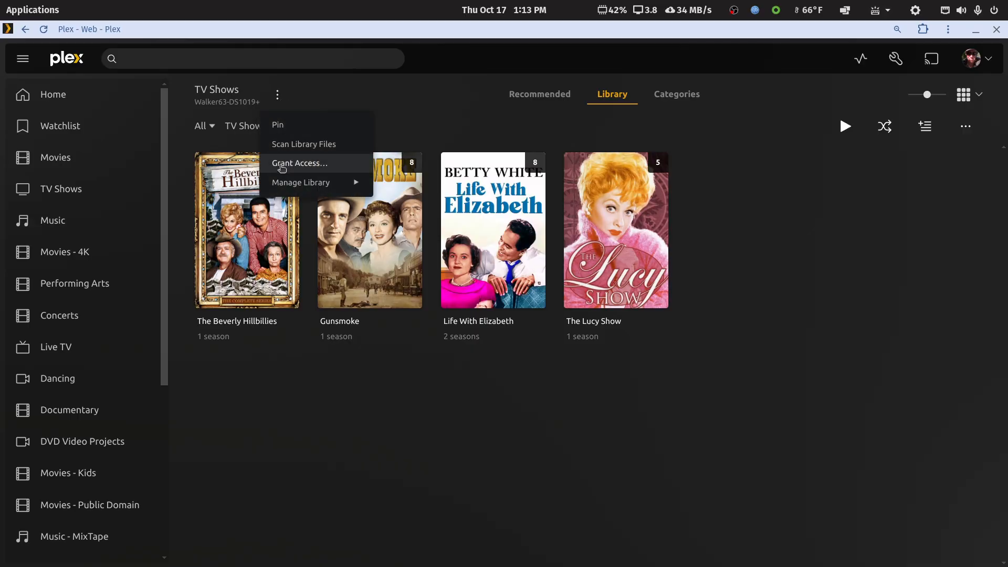
pyautogui.moveTo(301, 183)
pyautogui.click(395, 185)
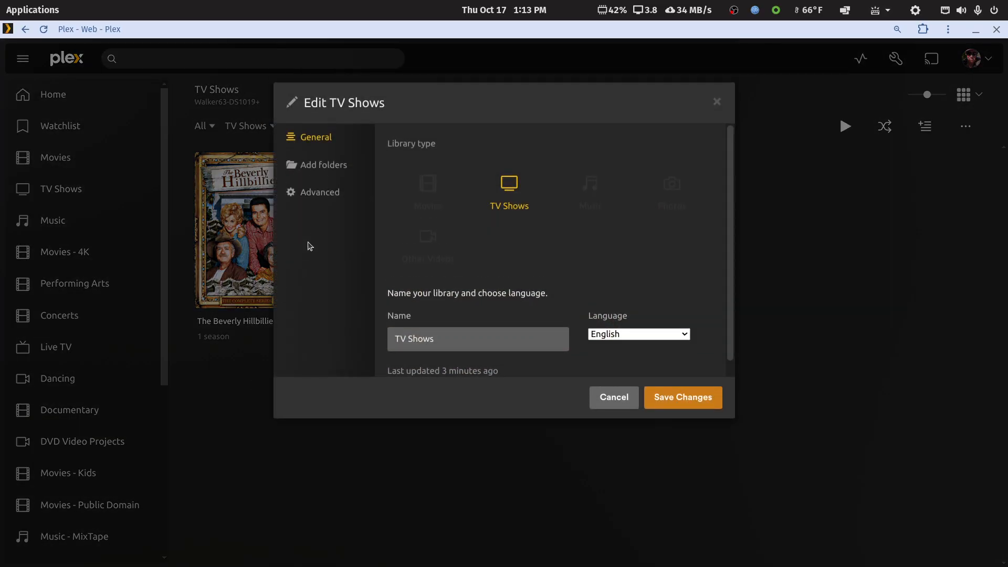
pyautogui.click(319, 194)
pyautogui.scroll(-4, 459, 325)
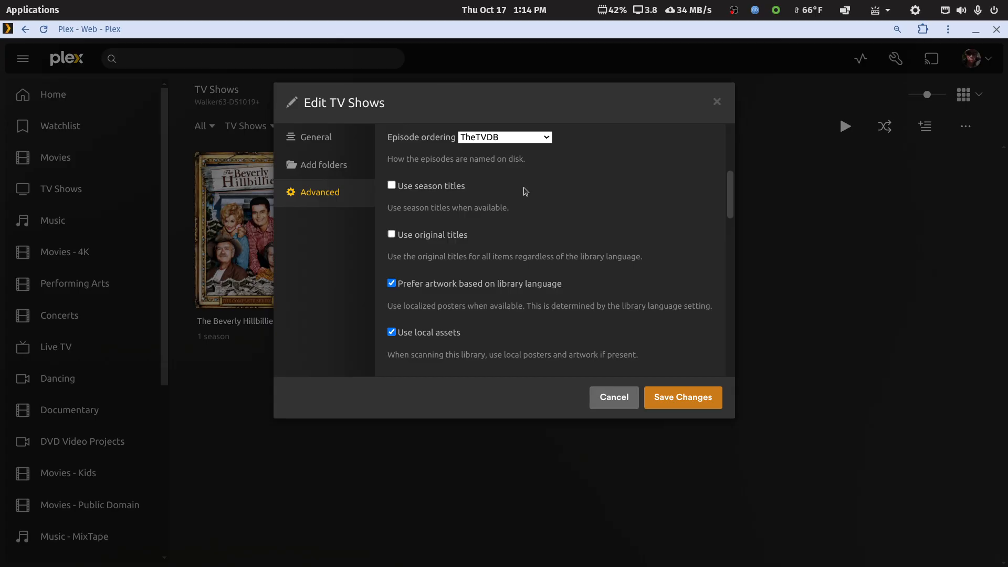
pyautogui.click(613, 396)
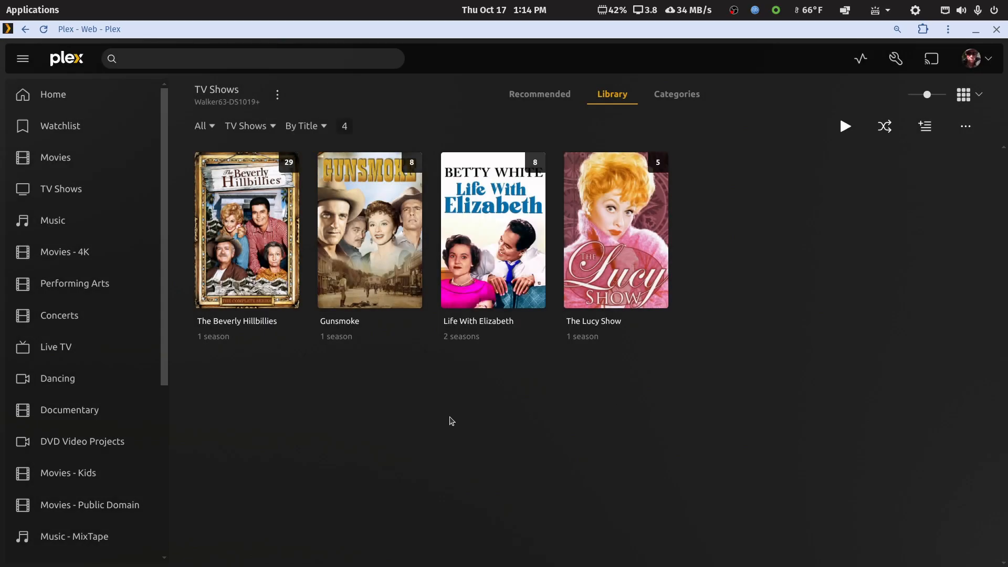
# Switch to the Gunsmoke page on TheTVDB, compare its DVD Order and Aired Order season lists, and minimize the page
pyautogui.doubleClick(706, 34)
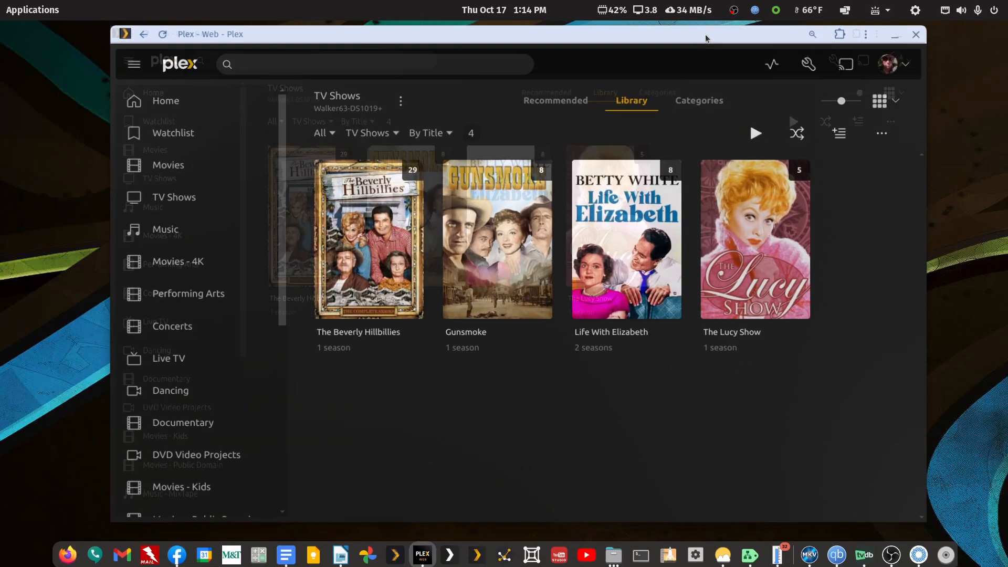
pyautogui.click(865, 555)
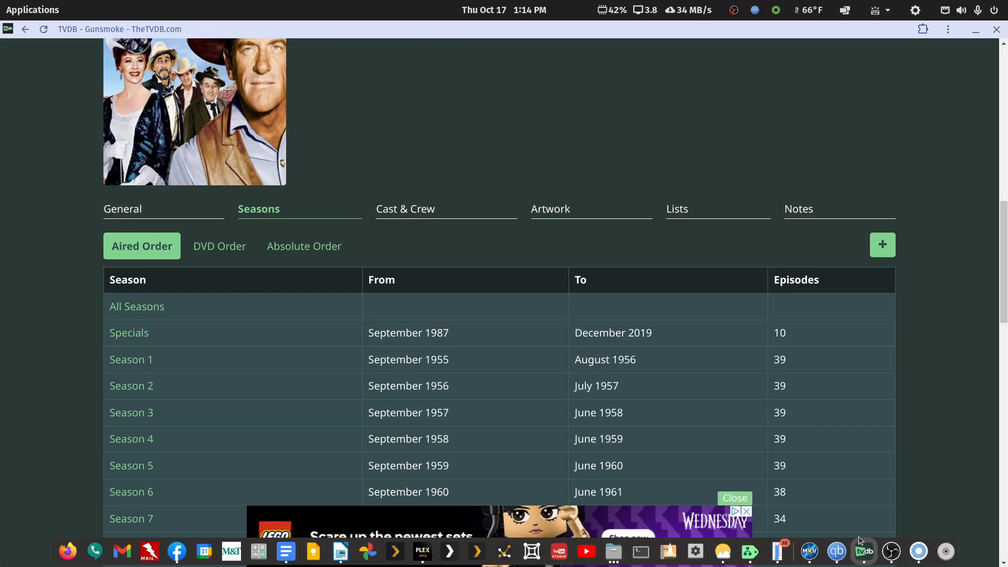
pyautogui.click(216, 247)
pyautogui.click(160, 248)
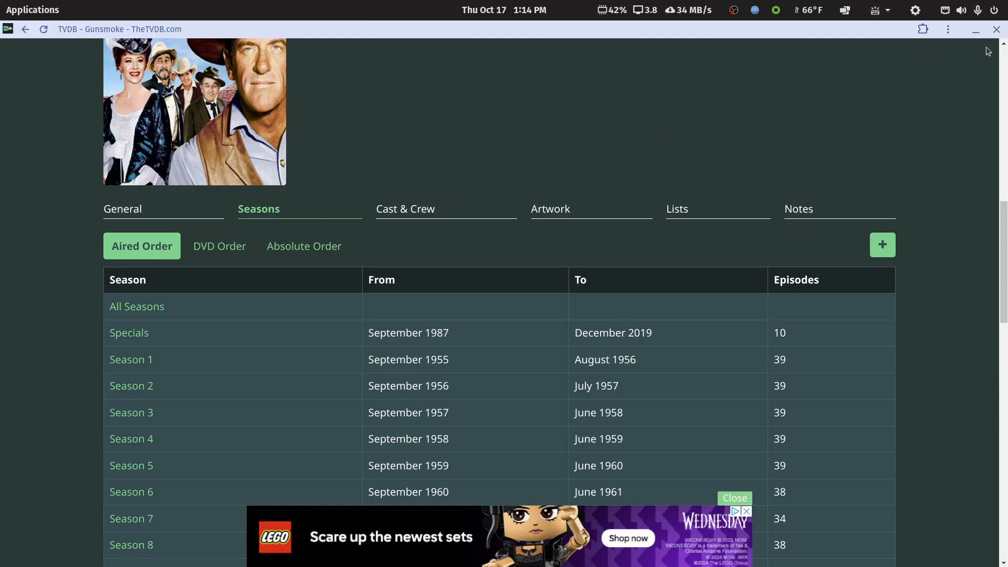
pyautogui.click(975, 29)
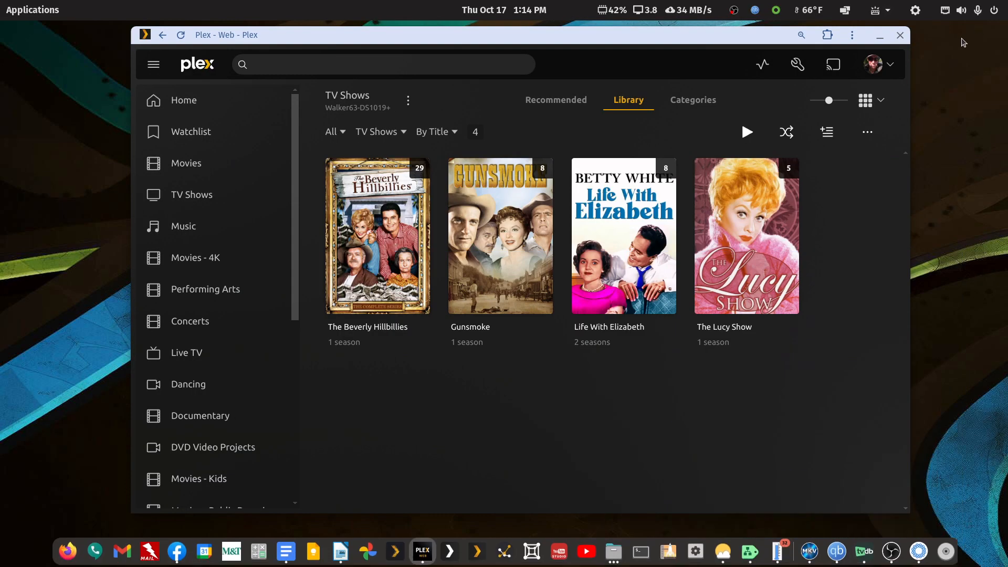
# Switch to the file manager's tv-libraries window and open the tv-main folder
pyautogui.click(614, 551)
pyautogui.click(725, 500)
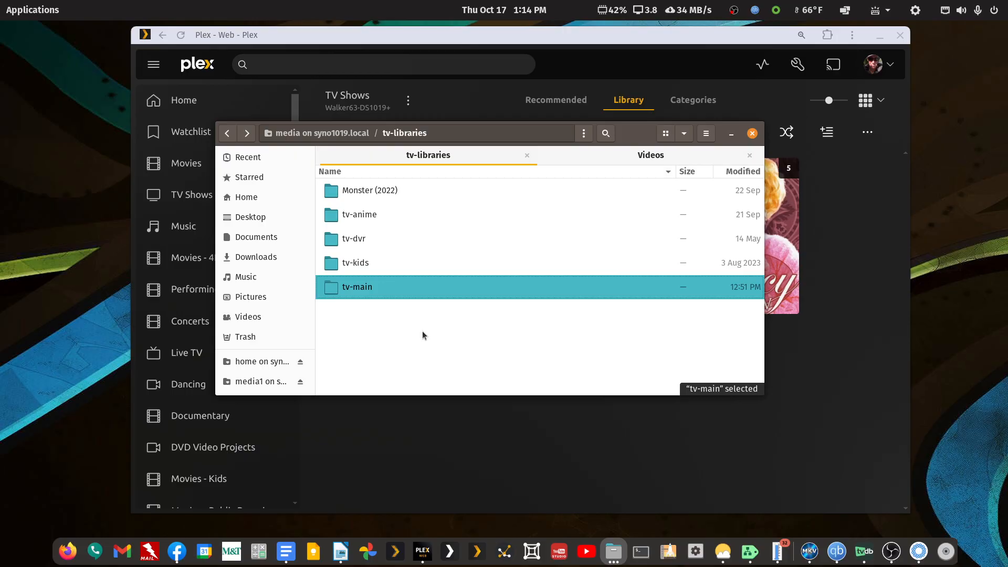
pyautogui.doubleClick(372, 291)
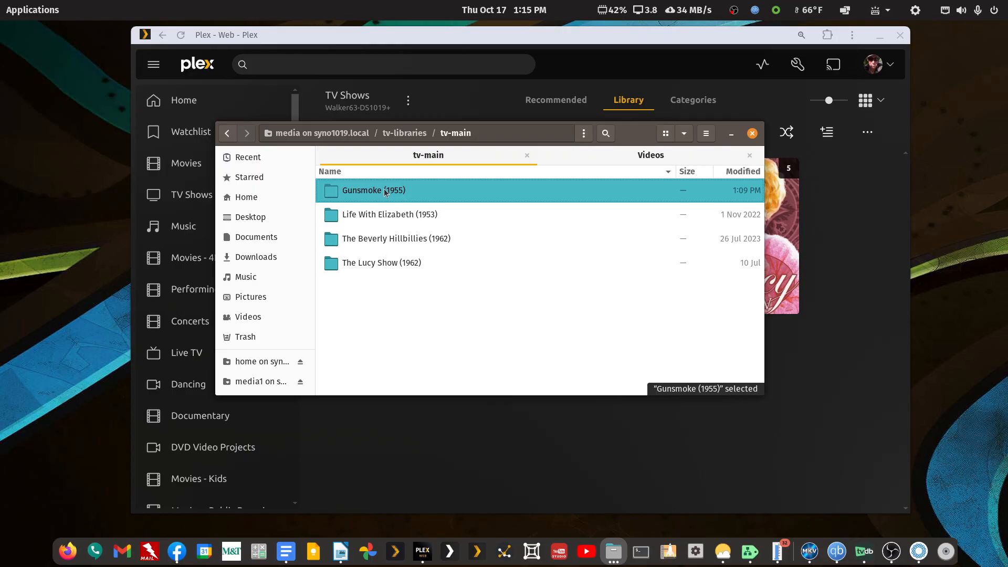
pyautogui.rightClick(387, 239)
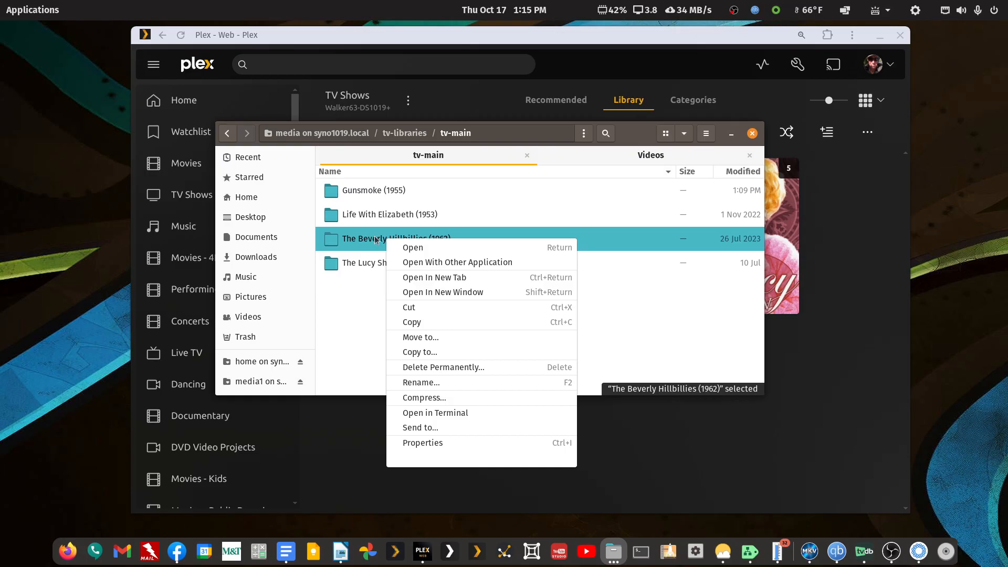
pyautogui.click(356, 298)
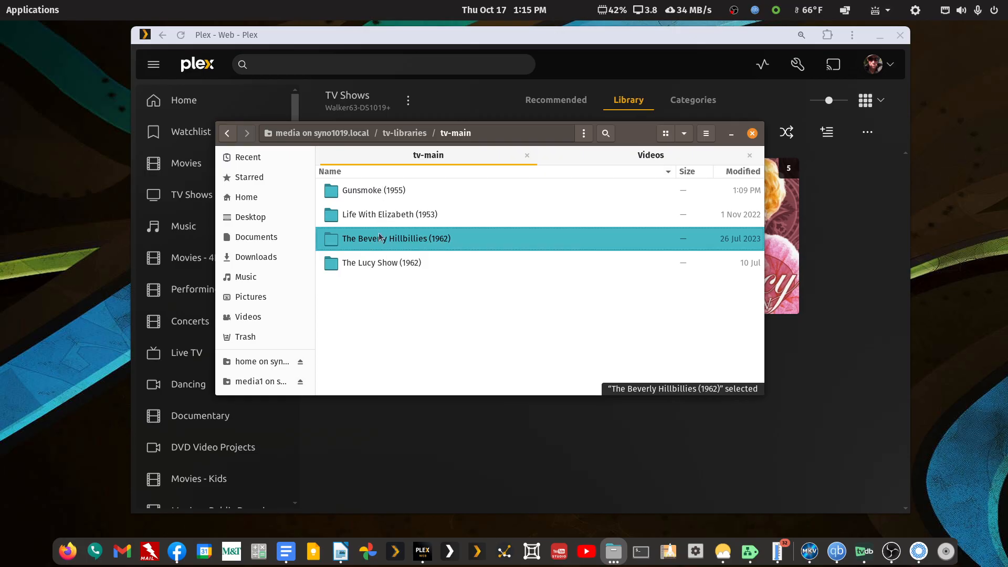
# Play the S10E01 file from Gunsmoke (1955) Season 10, close the player, and return to the tv-main folder
pyautogui.doubleClick(375, 193)
pyautogui.doubleClick(371, 198)
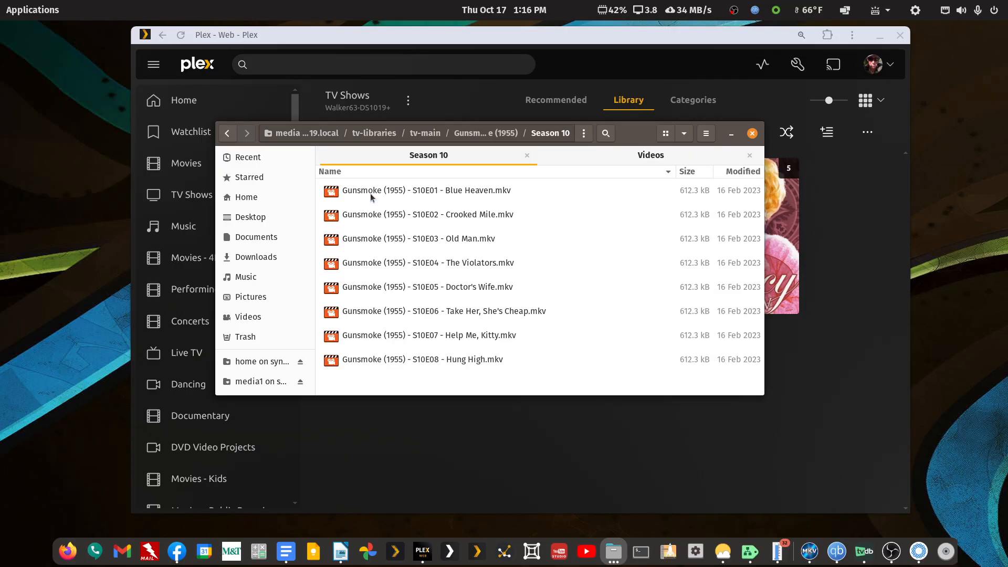
pyautogui.doubleClick(372, 195)
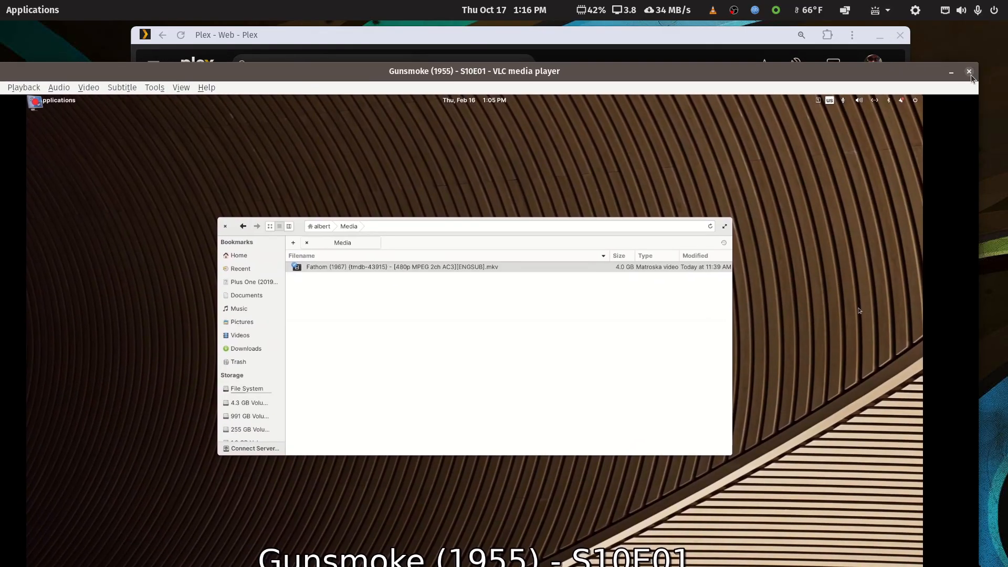
pyautogui.click(969, 72)
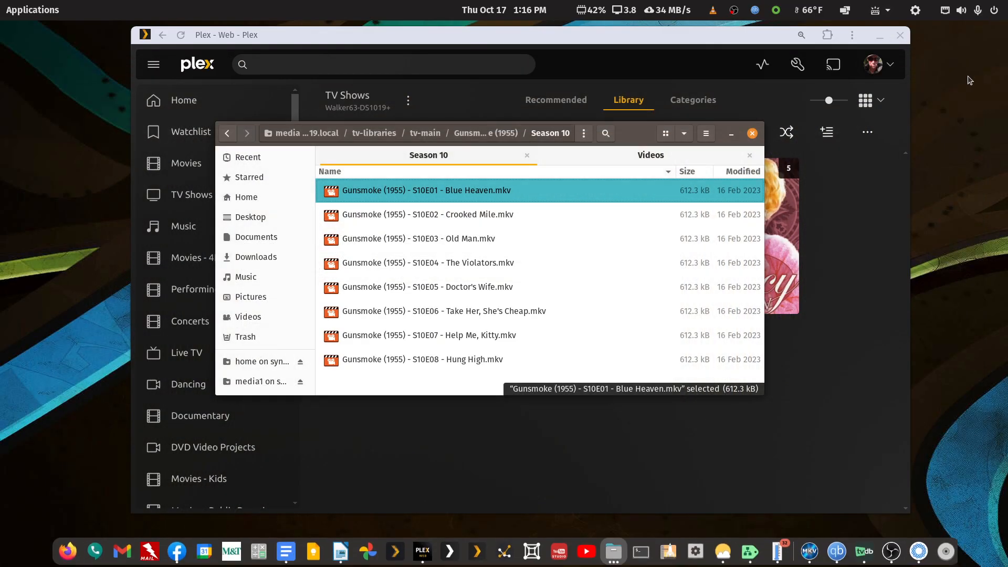
pyautogui.click(227, 133)
pyautogui.click(228, 133)
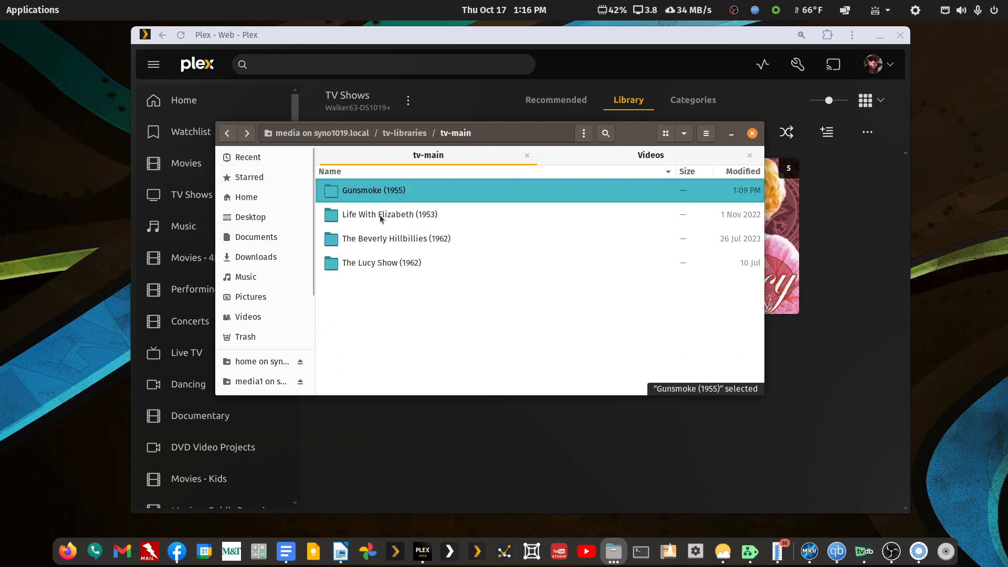
# Play the S01E14 file from Life With Elizabeth (1953) Season 01, close the player, and return to the tv-main folder
pyautogui.doubleClick(383, 216)
pyautogui.doubleClick(359, 192)
pyautogui.doubleClick(371, 191)
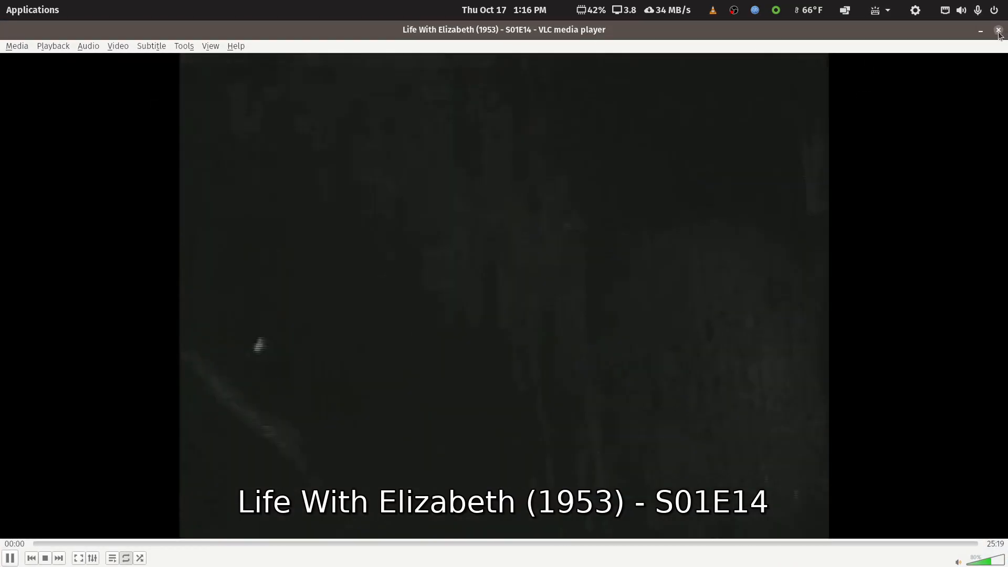
pyautogui.hotkey('ctrl', 'q')
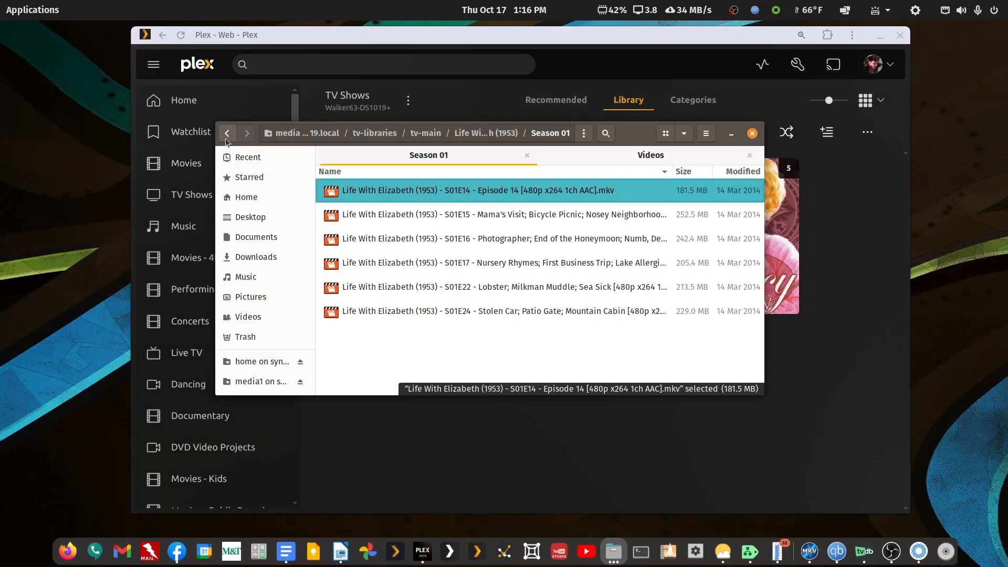
pyautogui.click(234, 136)
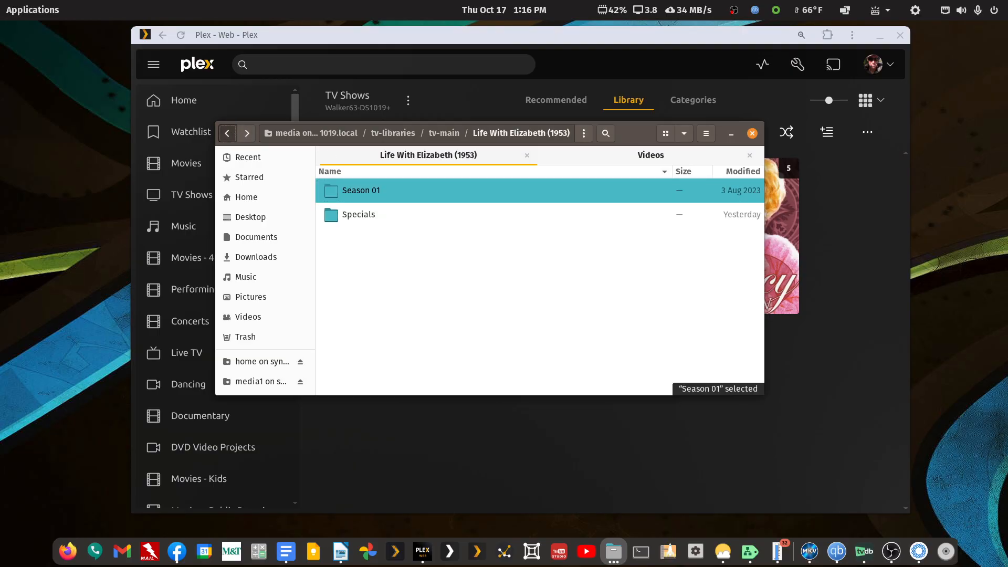
pyautogui.click(234, 137)
# Load The Beverly Hillbillies (1962) folder into FileBot and match its episodes with the "3 - TVDB DVD Ordering Test" preset
pyautogui.rightClick(379, 241)
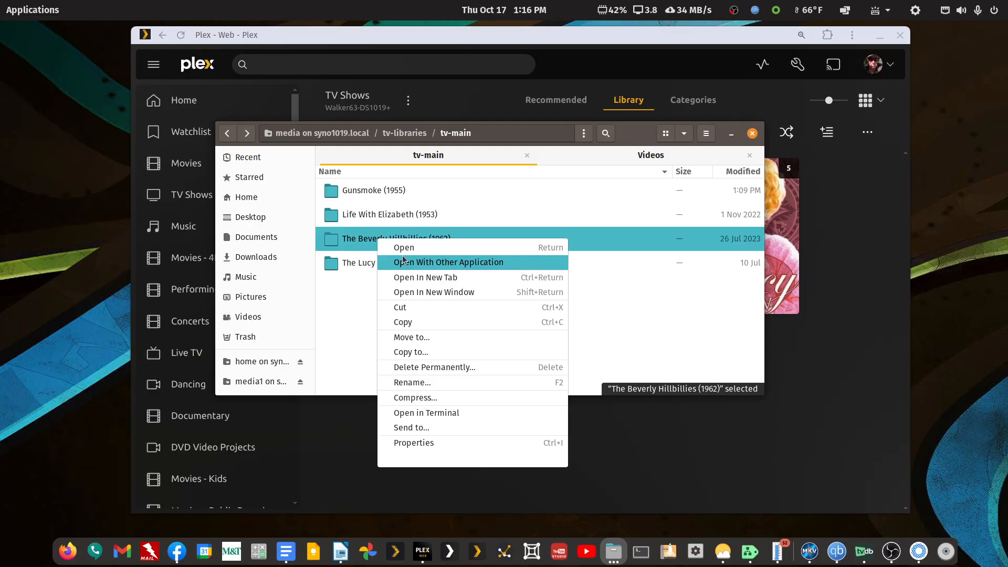
pyautogui.click(404, 263)
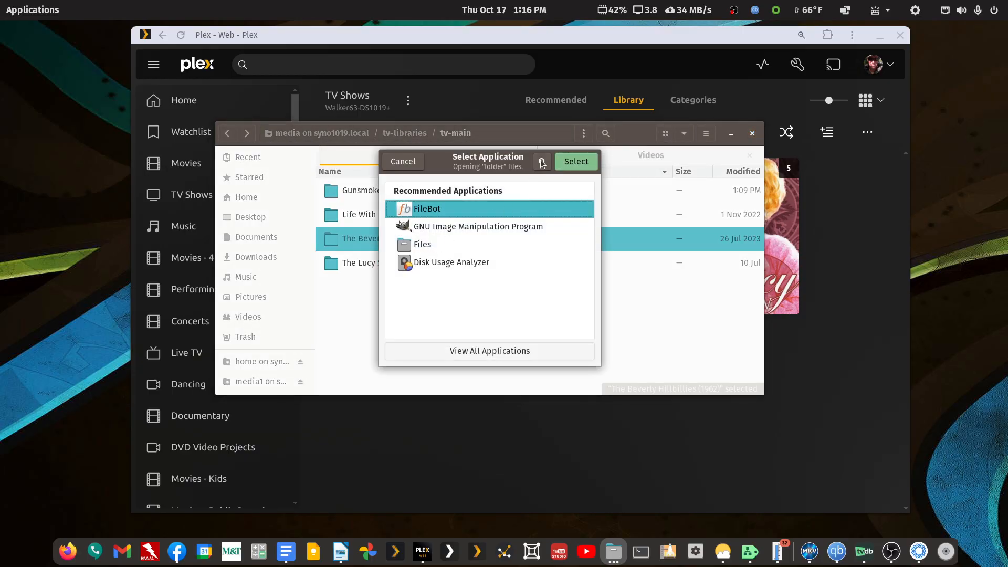
pyautogui.click(566, 160)
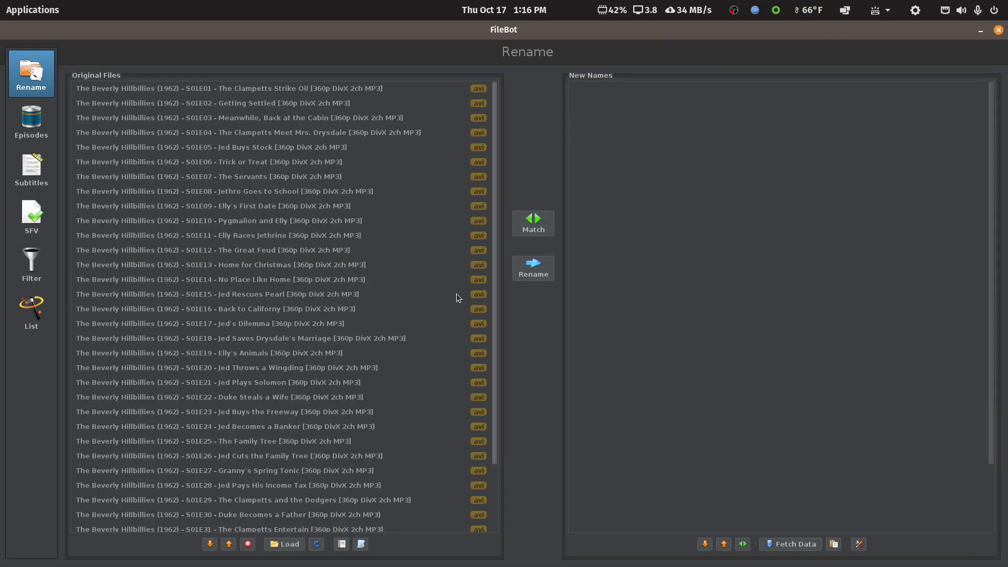
pyautogui.click(361, 544)
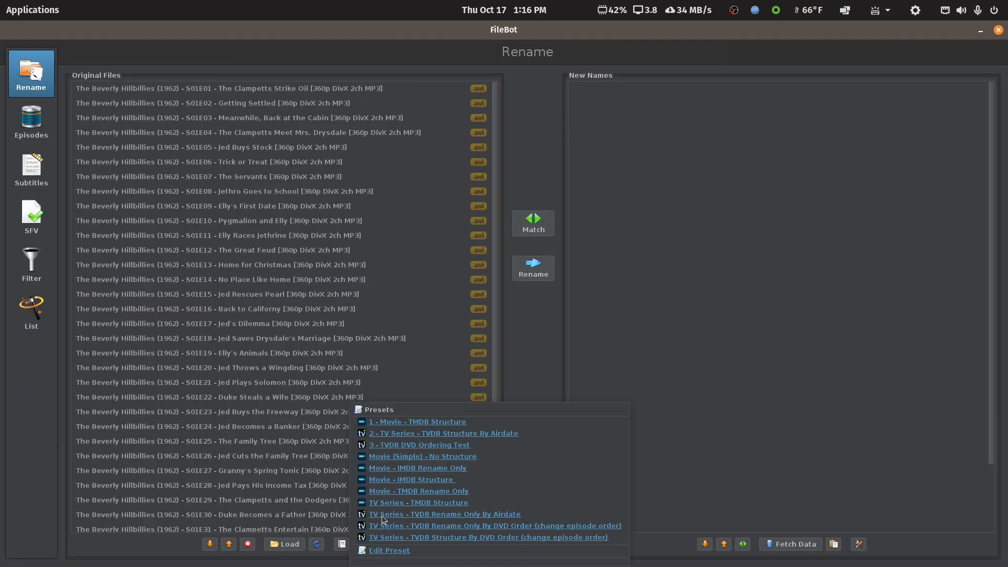
pyautogui.click(408, 445)
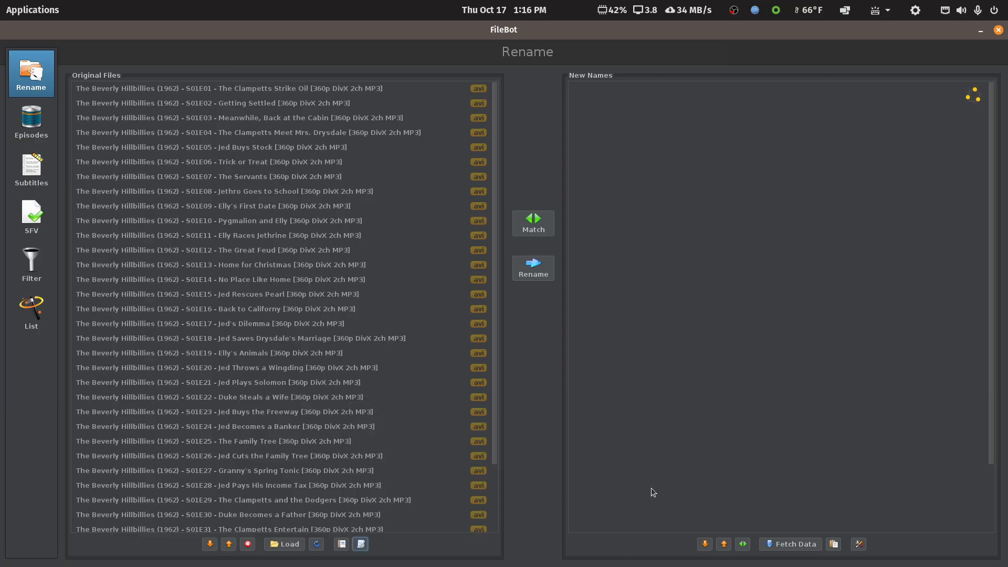
# Compare original and new names for The Beverly Hillbillies episodes, including S01E10 and S01E29, and close FileBot without renaming
pyautogui.scroll(-3, 644, 478)
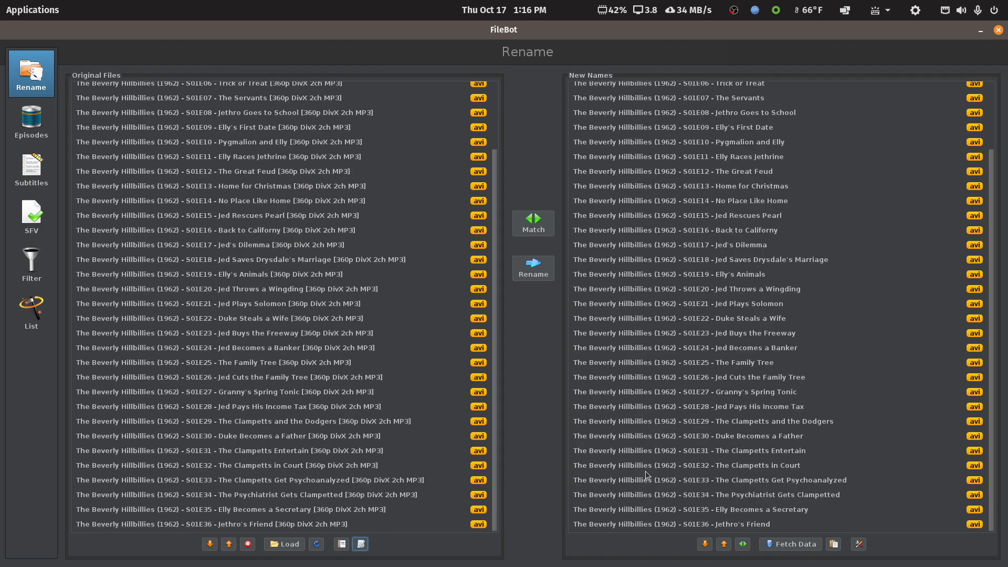
pyautogui.click(288, 143)
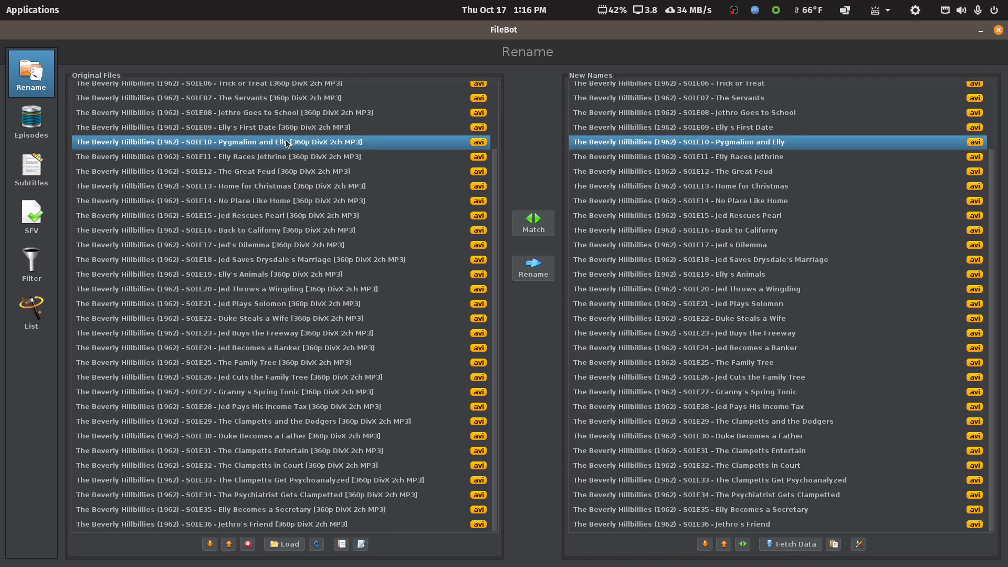
pyautogui.click(257, 378)
pyautogui.click(244, 421)
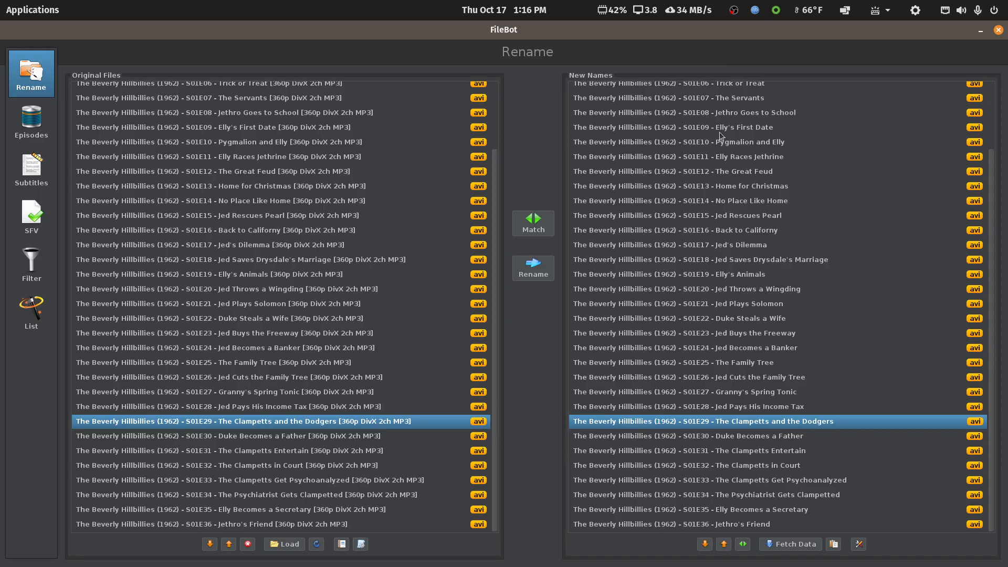
pyautogui.click(998, 30)
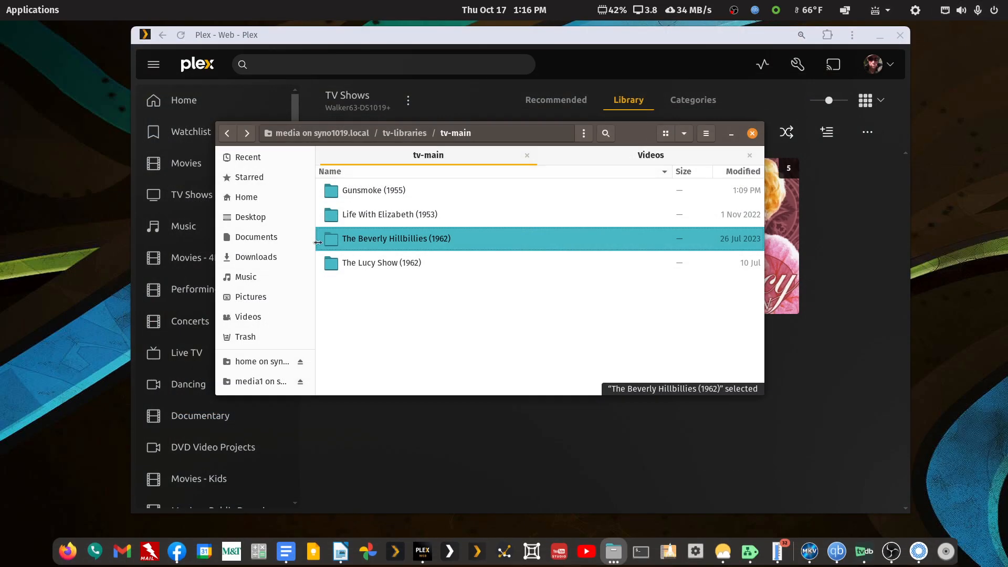
# Load The Lucy Show (1962) folder into FileBot and match its episodes with the "3 - TVDB DVD Ordering Test" preset
pyautogui.rightClick(370, 263)
pyautogui.click(399, 288)
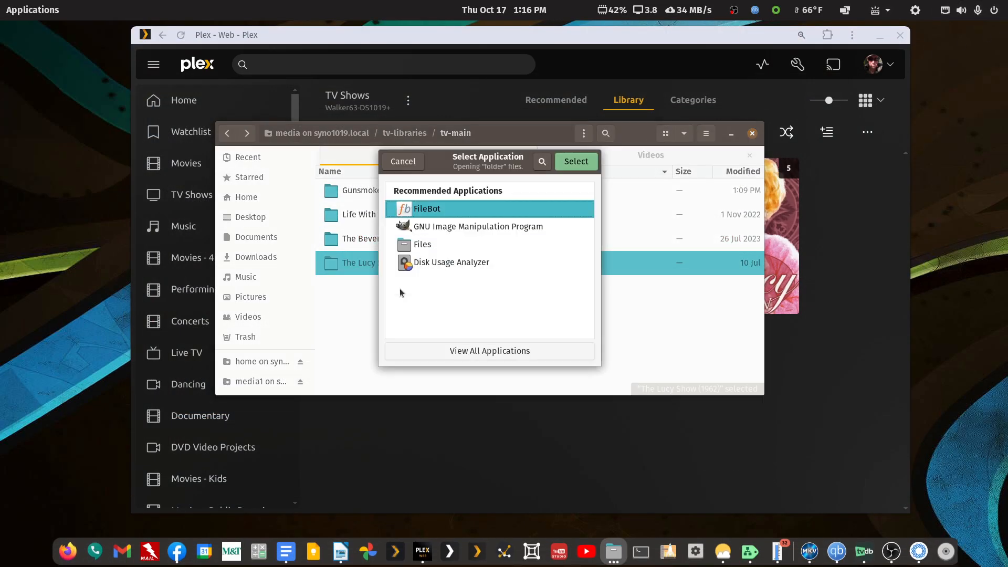
pyautogui.click(569, 163)
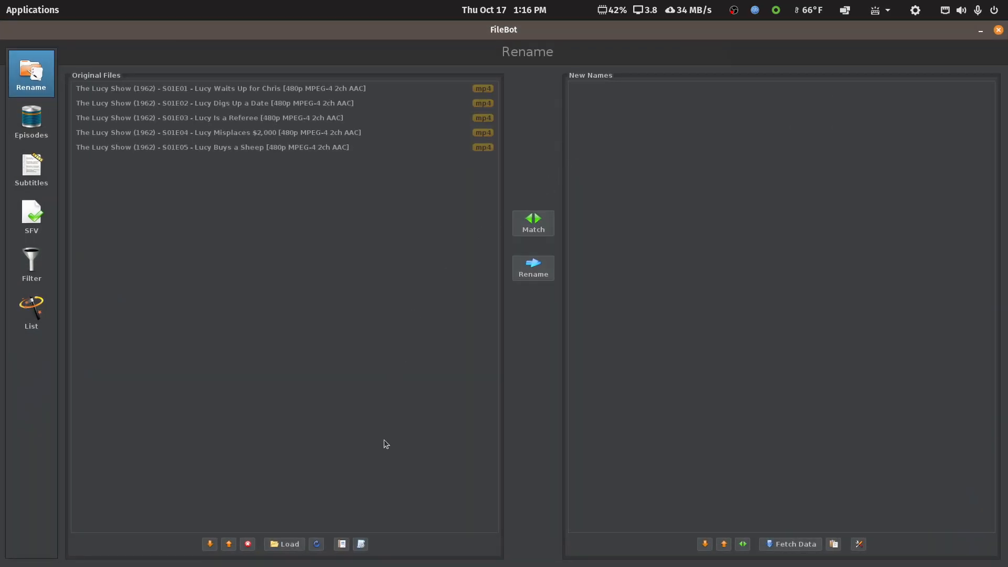
pyautogui.click(361, 544)
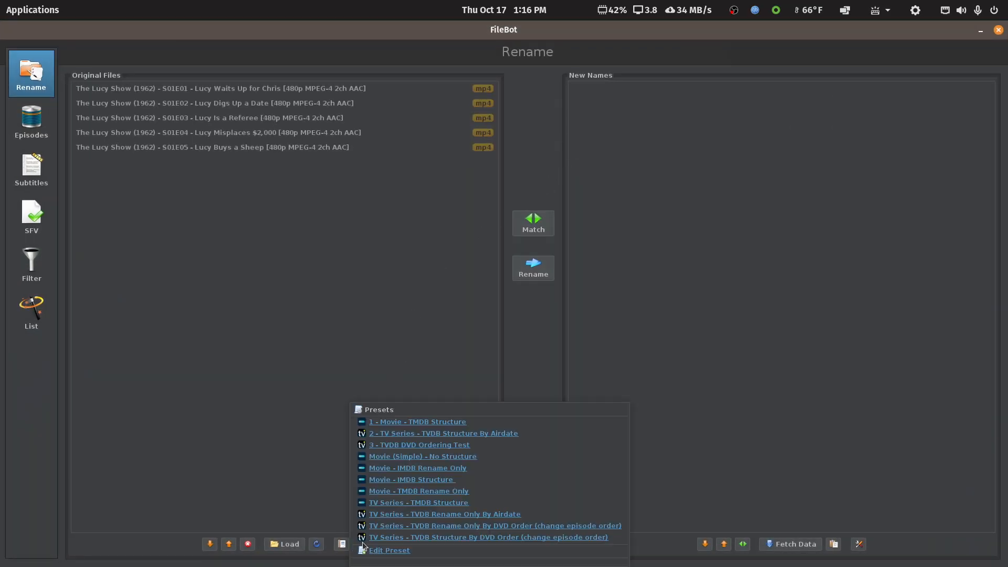
pyautogui.click(398, 445)
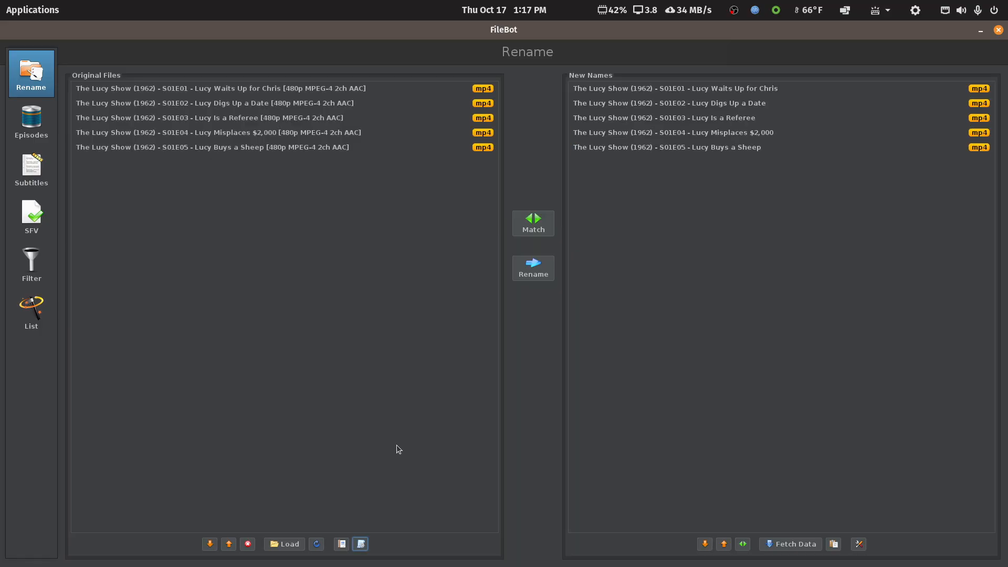
# Compare original and new names for The Lucy Show episodes S01E01 to S01E05, and clear the file list without renaming
pyautogui.click(273, 91)
pyautogui.click(273, 104)
pyautogui.click(275, 118)
pyautogui.click(275, 133)
pyautogui.click(272, 148)
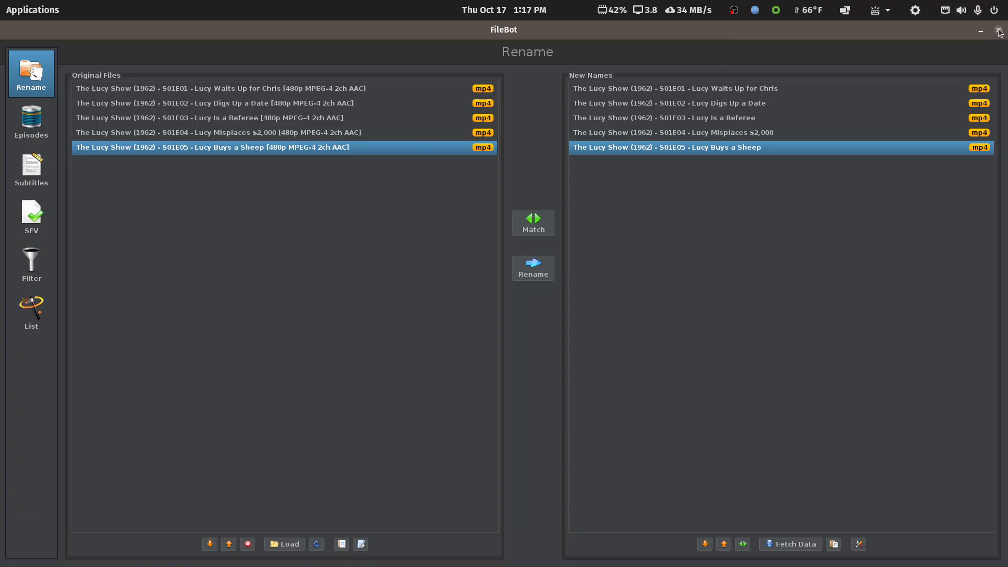
pyautogui.click(248, 543)
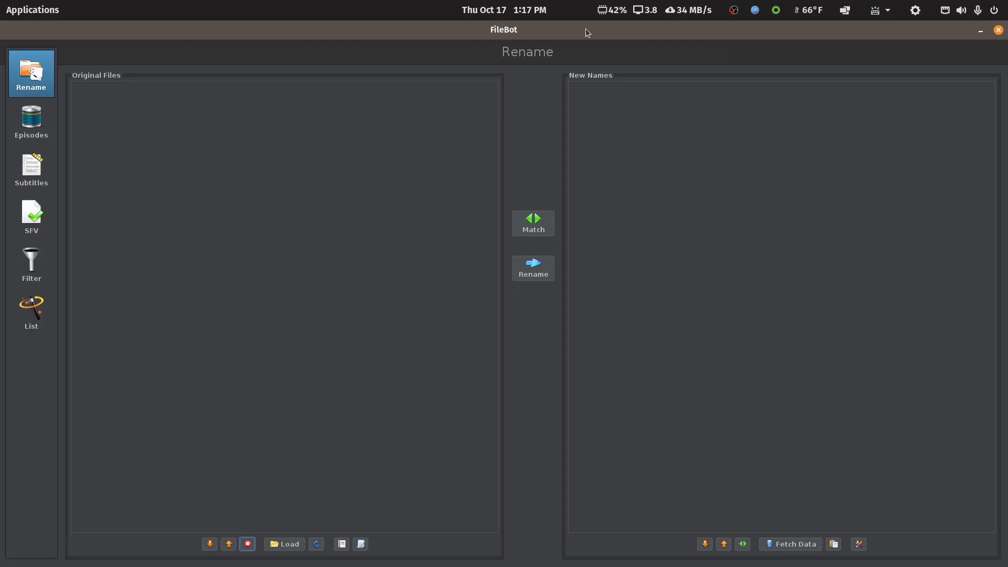
# Review the "2 - TV Series - TVDB Structure By Airdate" preset's settings, including its datasource and episode order choices, and close it without changes
pyautogui.click(361, 545)
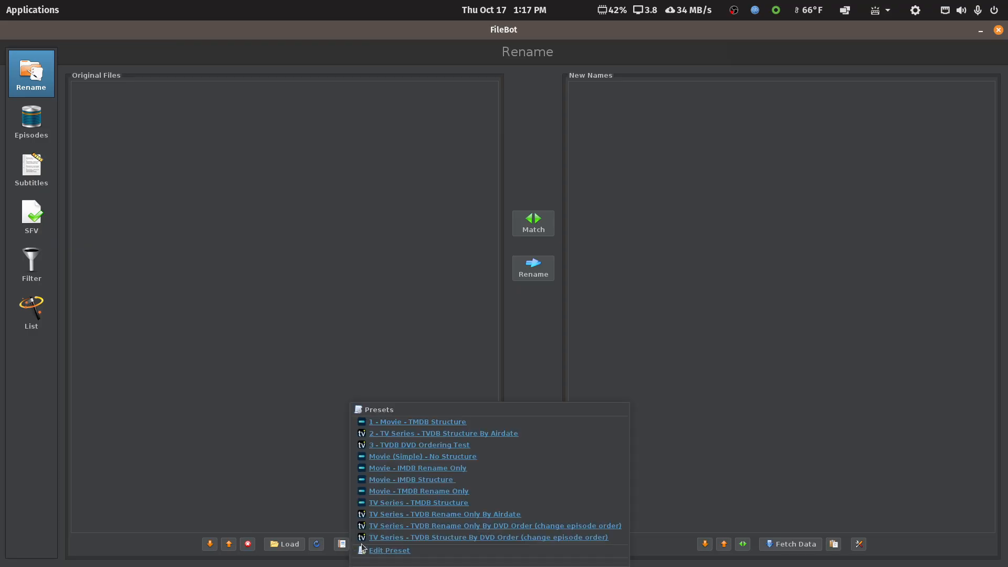
pyautogui.click(386, 551)
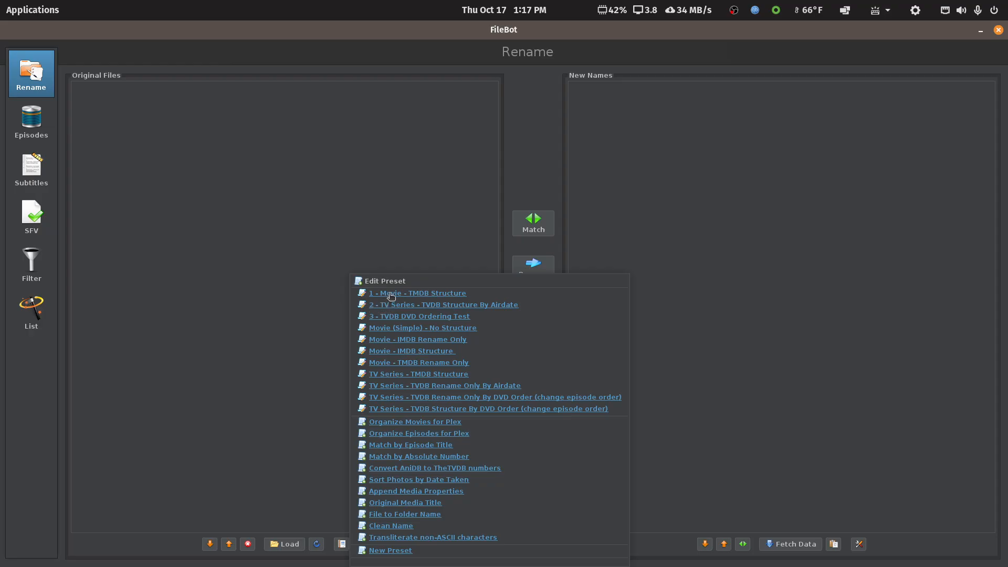
pyautogui.click(469, 305)
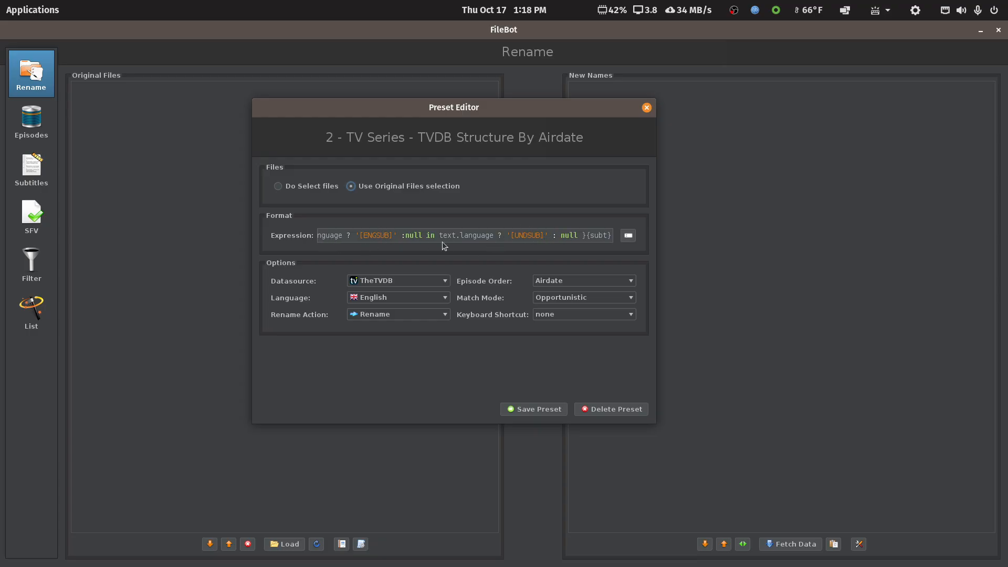
pyautogui.click(445, 283)
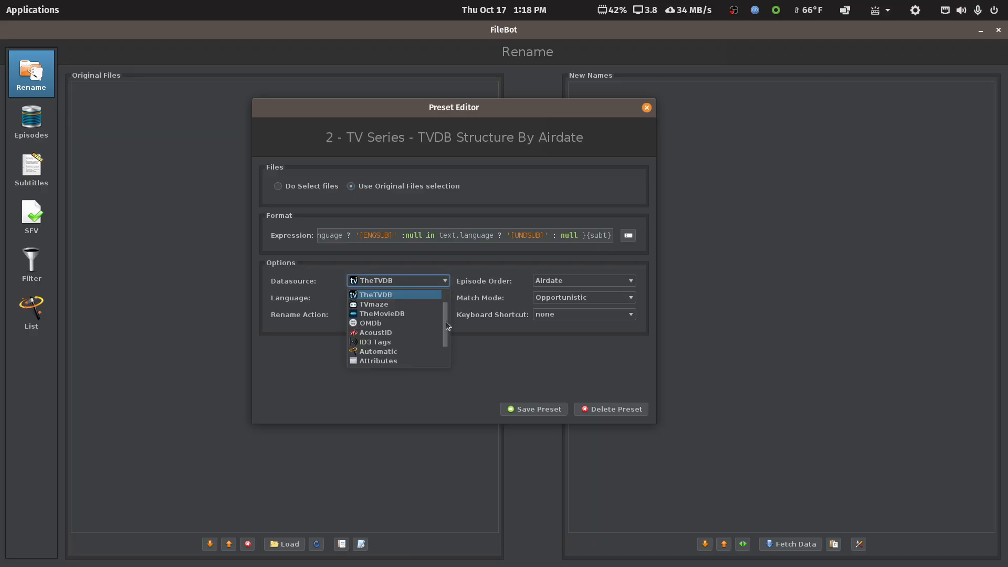
pyautogui.scroll(1, 445, 322)
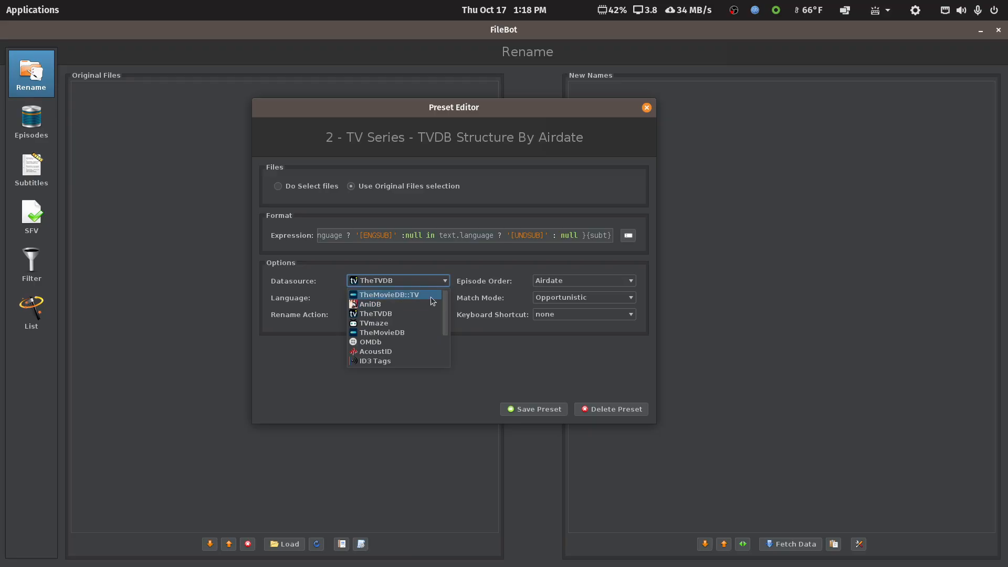
pyautogui.click(485, 258)
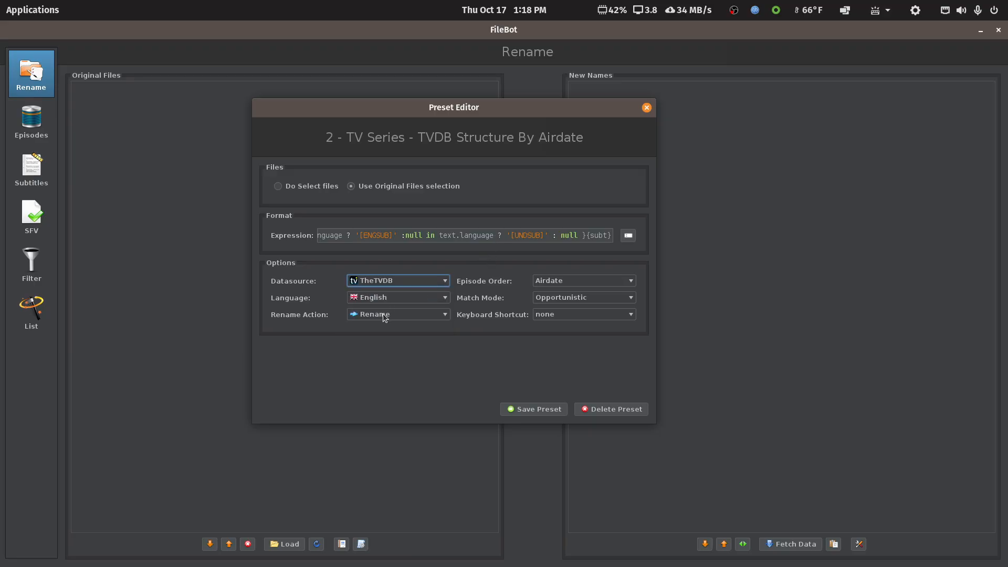
pyautogui.click(613, 283)
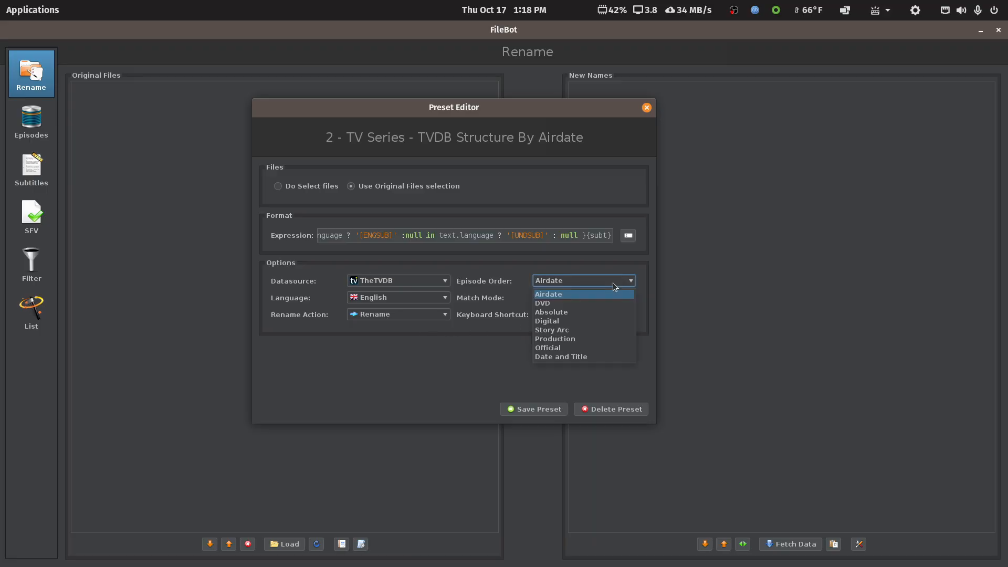
pyautogui.click(612, 282)
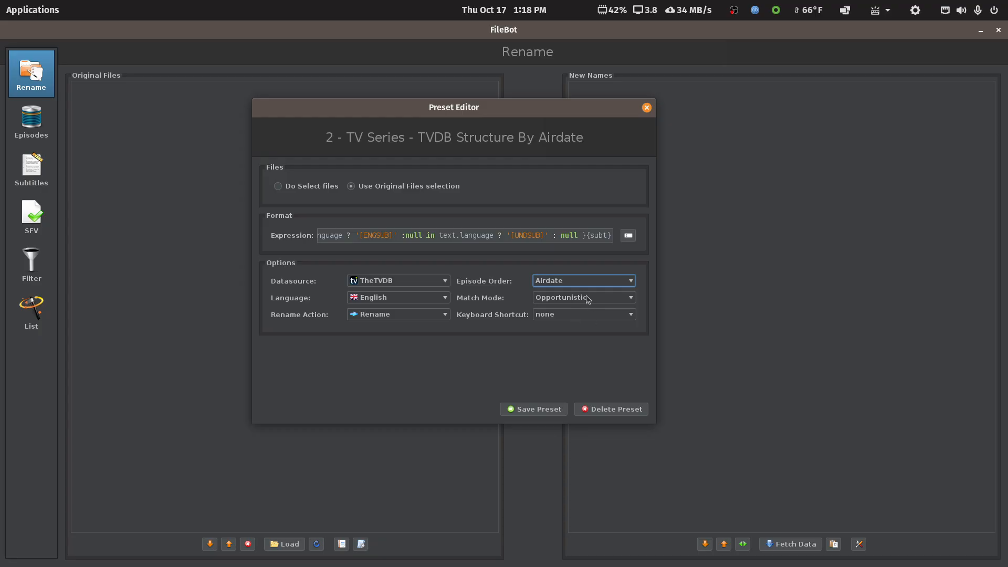
pyautogui.click(647, 108)
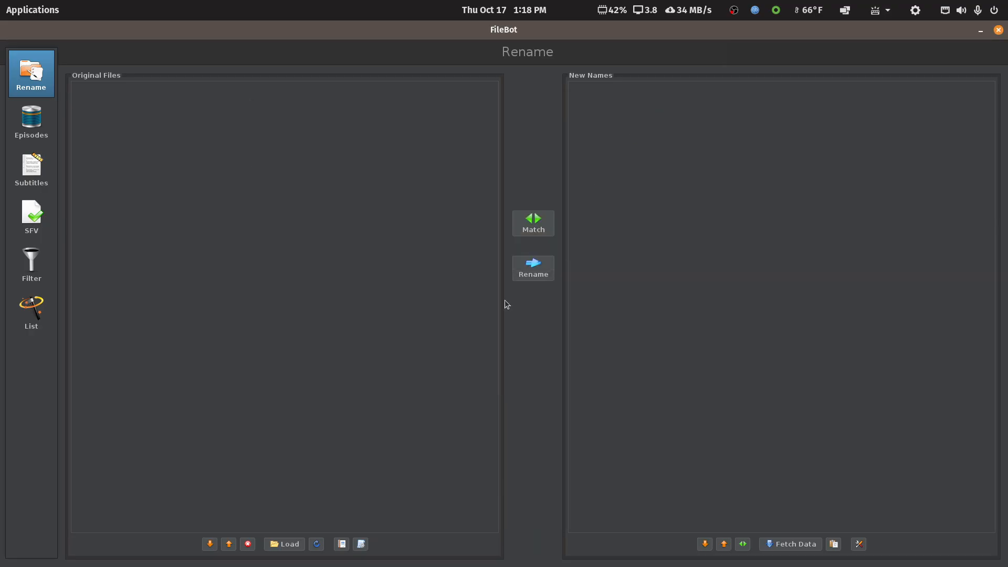
# Examine the "3 - TVDB DVD Ordering Test" preset's expression, datasource and episode order, and close the editor without changes
pyautogui.click(365, 544)
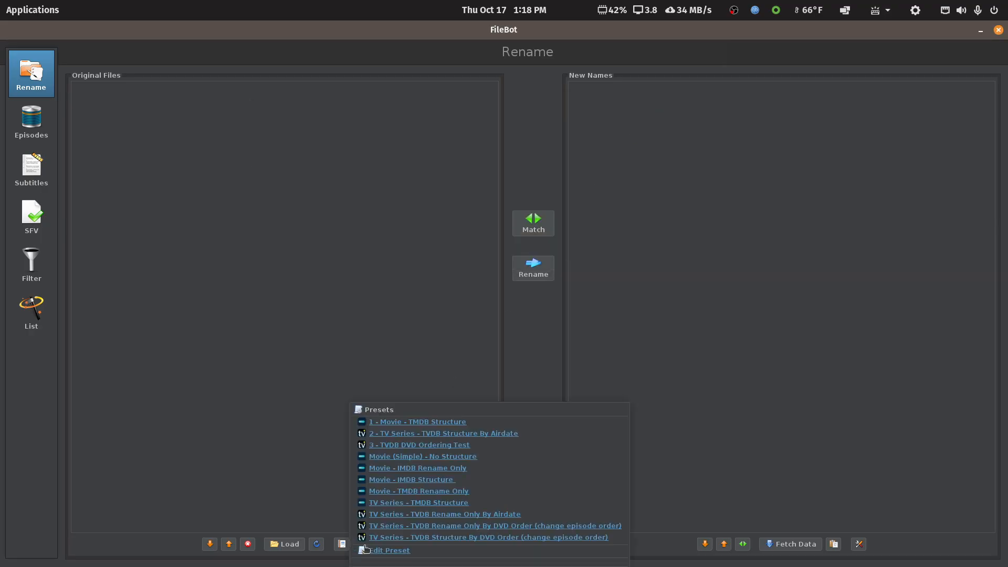
pyautogui.click(408, 446)
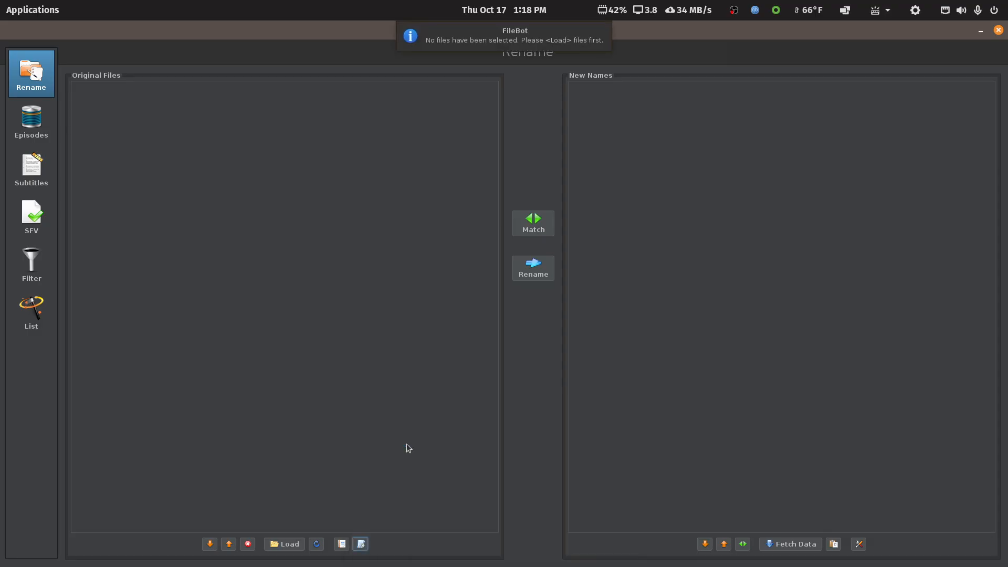
pyautogui.click(362, 545)
pyautogui.moveTo(381, 557)
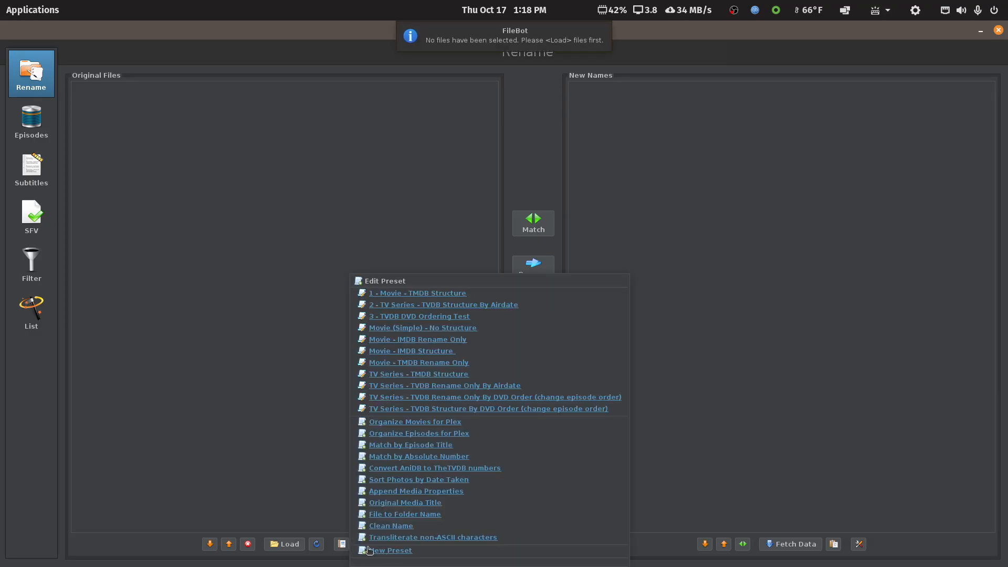
pyautogui.click(434, 316)
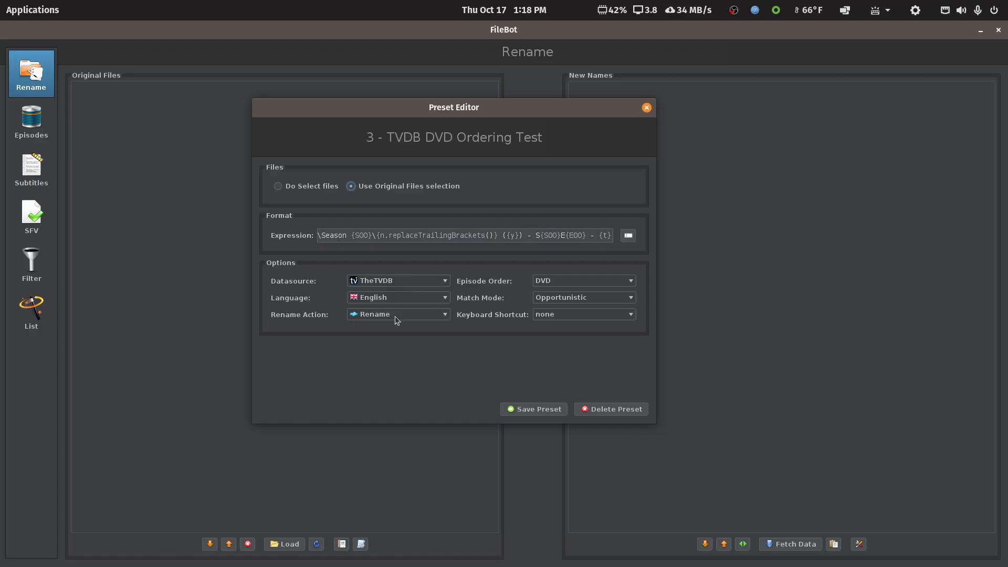
pyautogui.click(646, 108)
# Switch to LibreOffice Writer and copy the preset name "TV Series - TVDB Rename Only By DVD Order Simple (change episode order)" from the notes
pyautogui.moveTo(1007, 207); pyautogui.dragTo(444, 76)
pyautogui.scroll(-2, 349, 349)
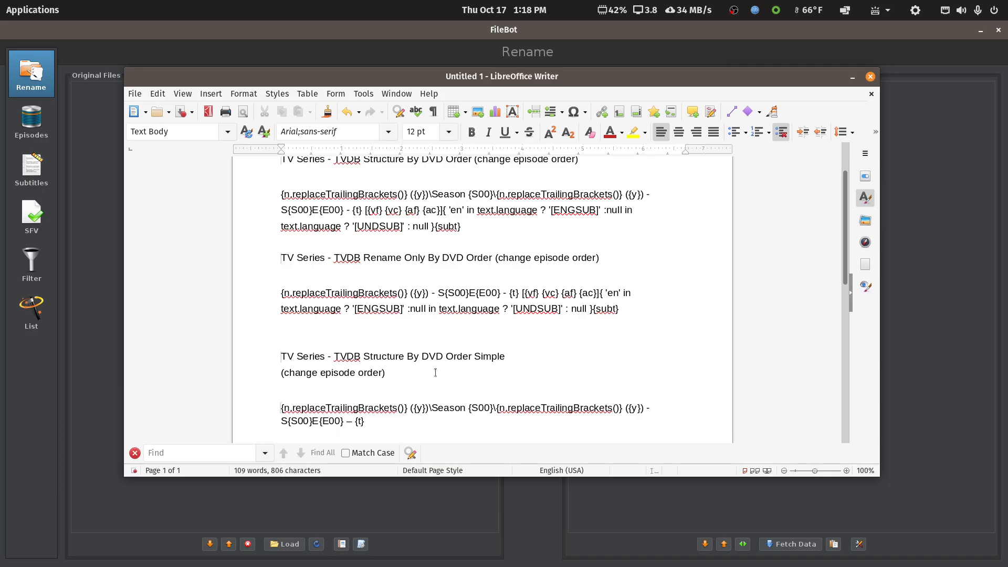
pyautogui.scroll(-4, 436, 372)
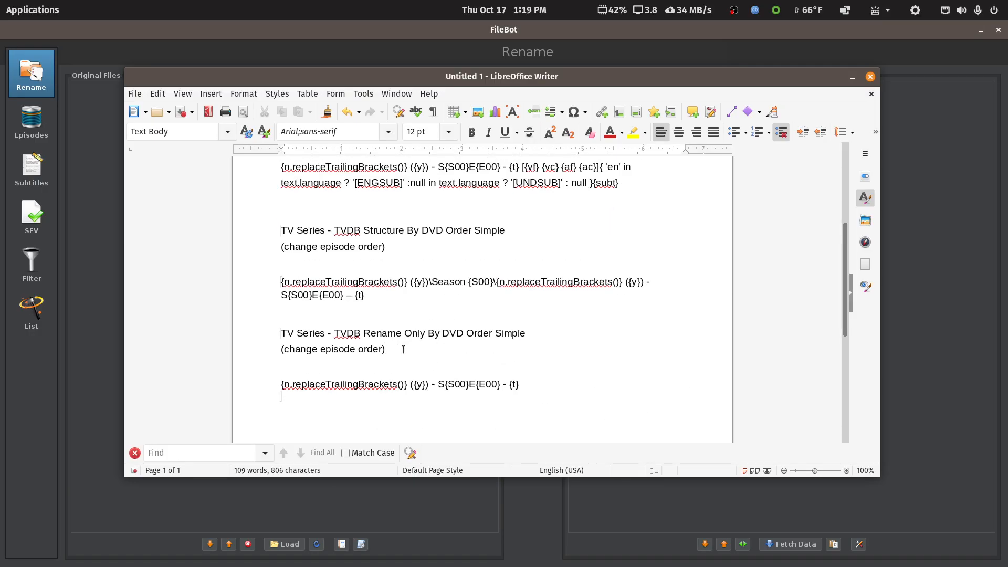
pyautogui.click(375, 296)
pyautogui.moveTo(375, 297); pyautogui.dragTo(263, 226)
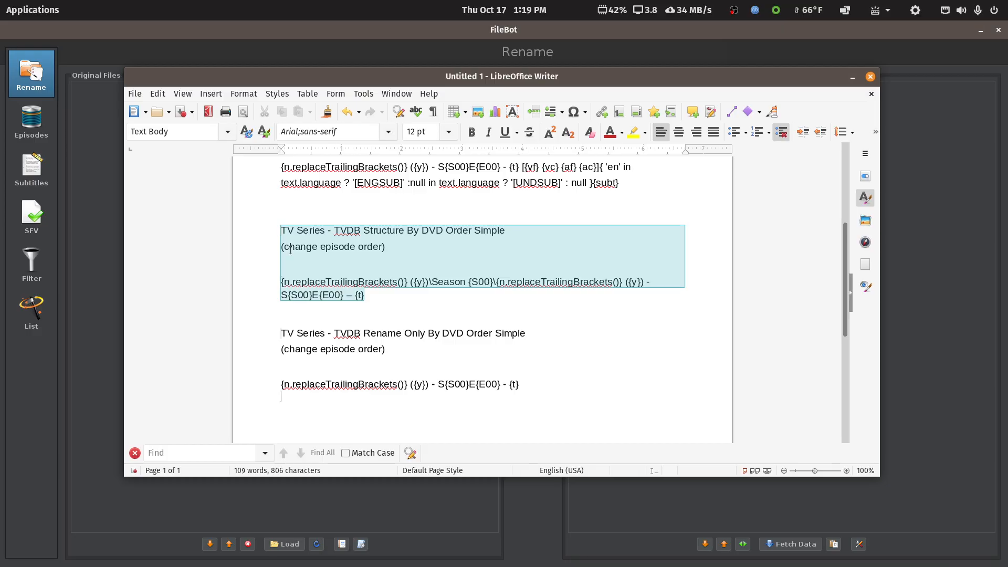
pyautogui.click(403, 316)
pyautogui.moveTo(410, 353); pyautogui.dragTo(277, 333)
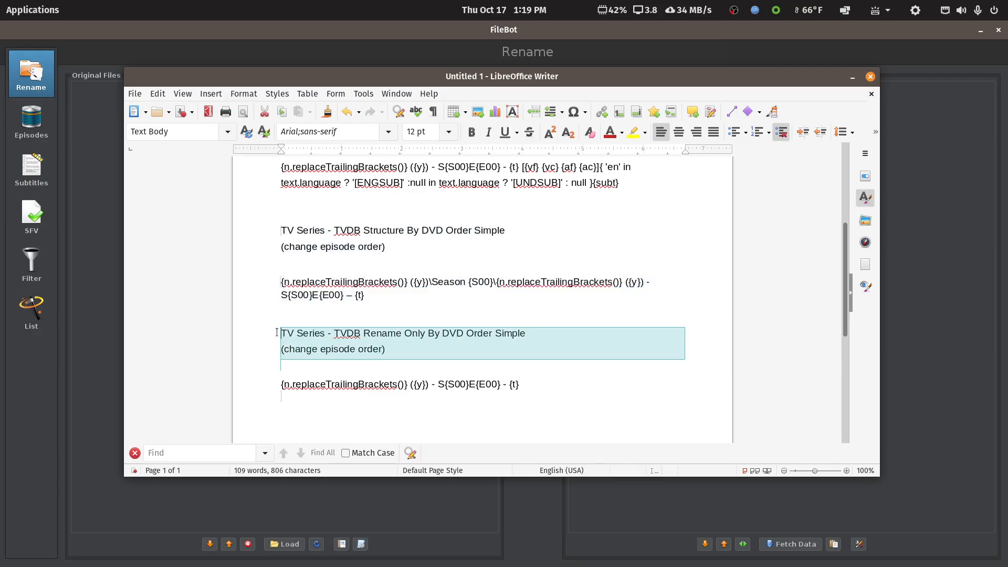
pyautogui.hotkey('ctrl', 'c')
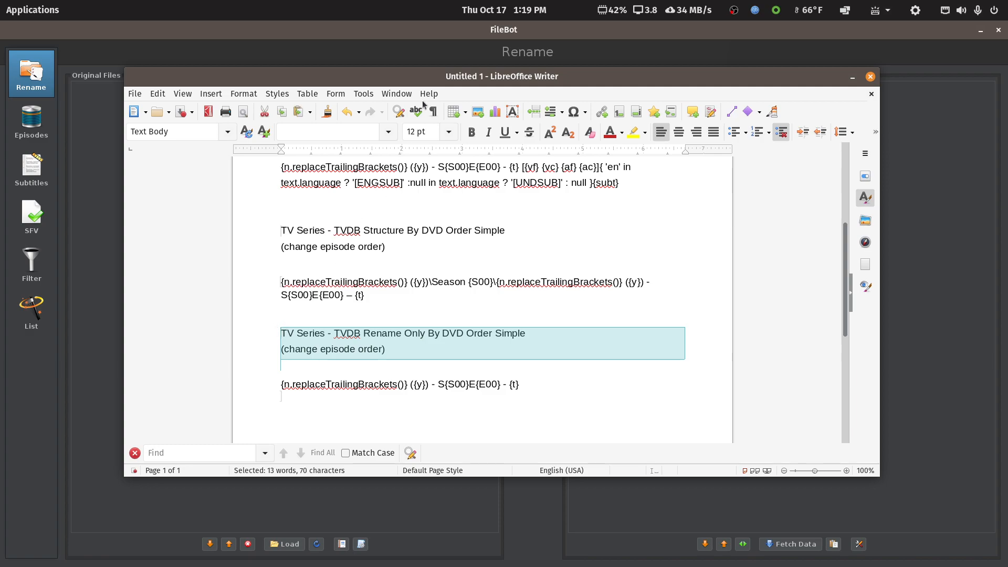
# Switch to FileBot and create a new preset named "TV Series - TVDB Rename Only By DVD Order Simple (change episode order)"
pyautogui.hotkey('alt', 'Tab')
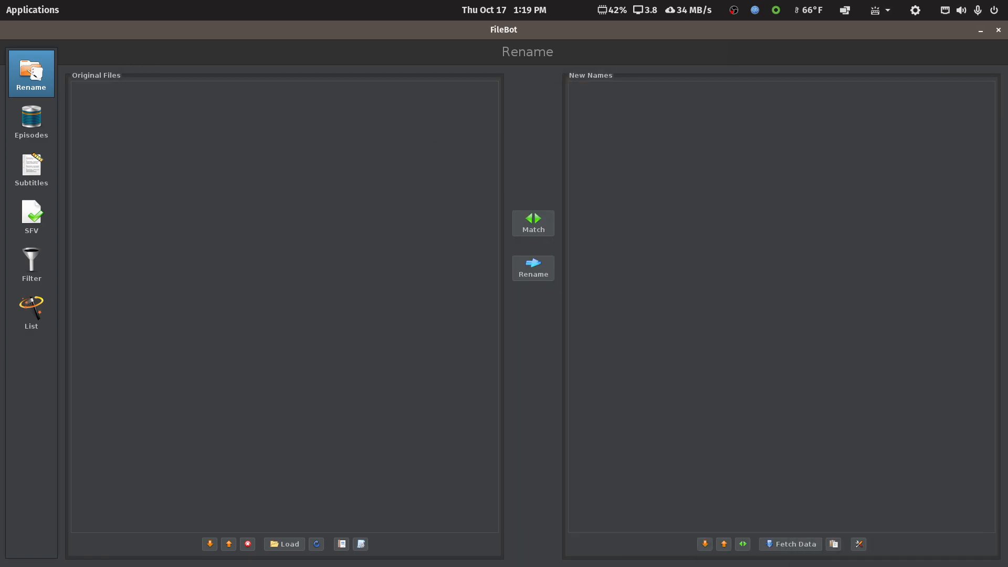
pyautogui.click(361, 544)
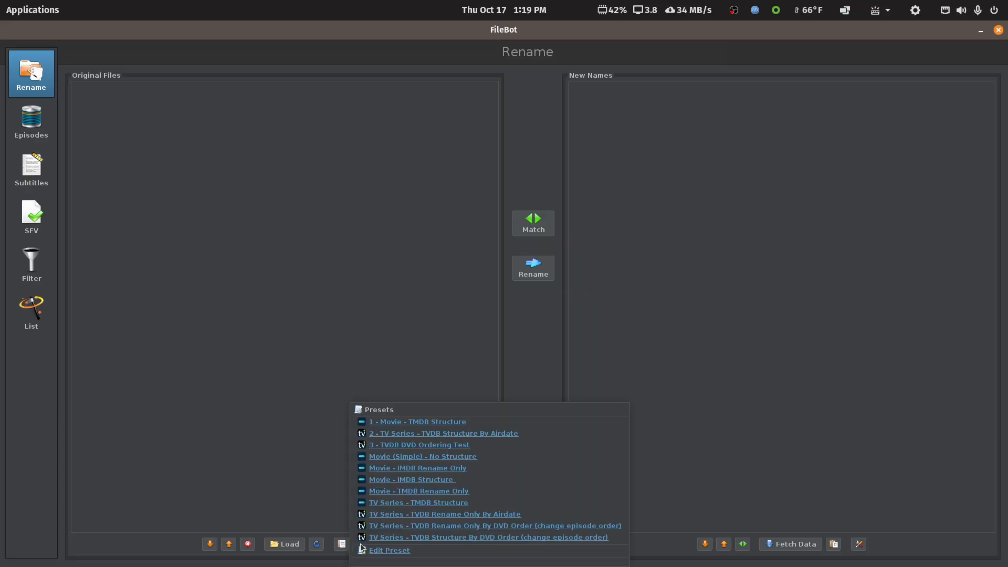
pyautogui.click(386, 552)
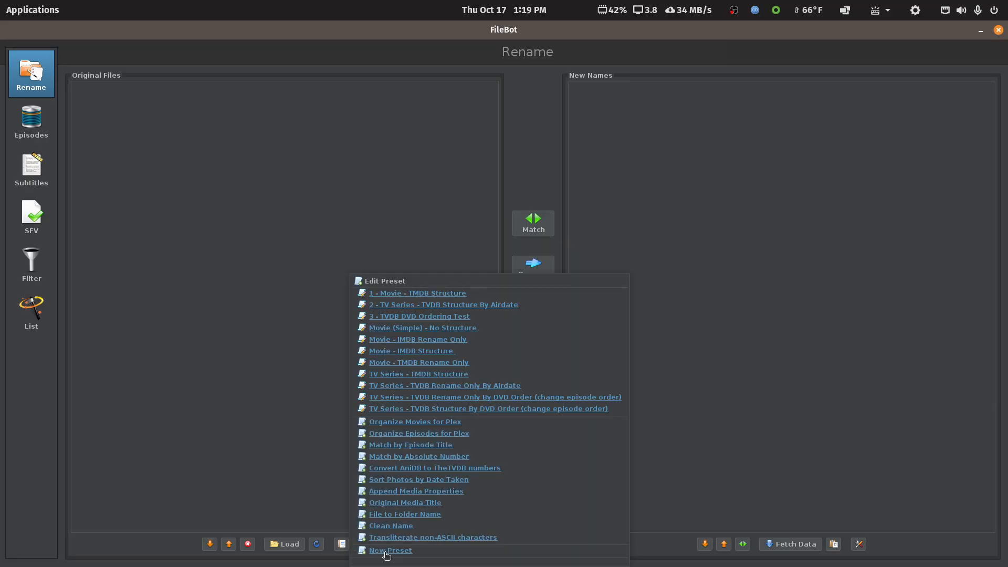
pyautogui.click(391, 551)
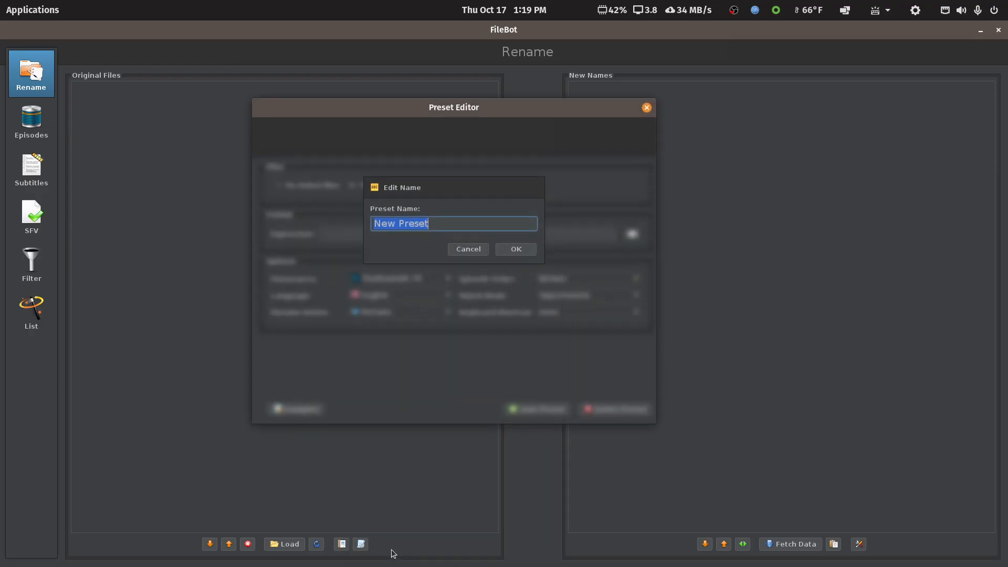
pyautogui.hotkey('ctrl', 'v')
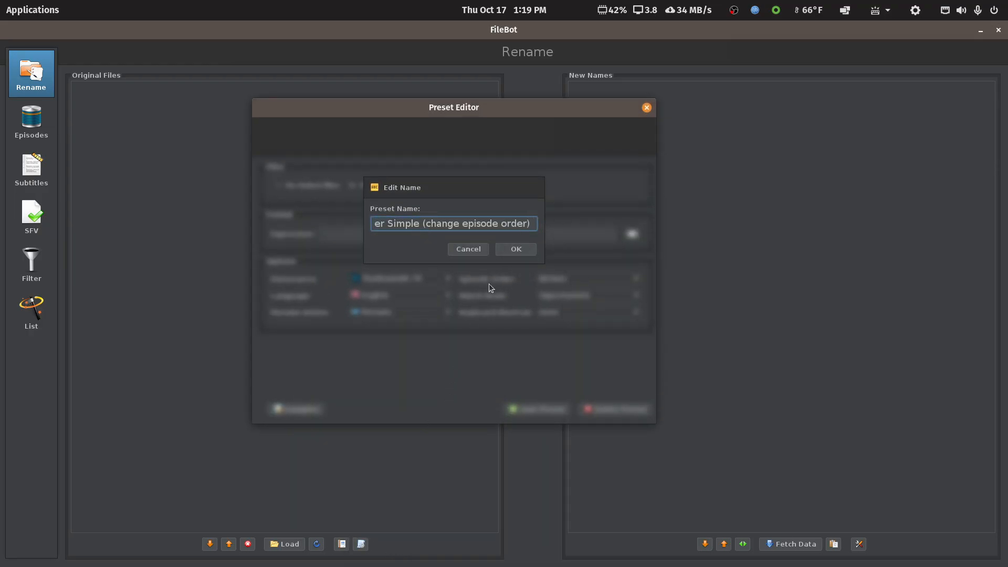
pyautogui.click(517, 250)
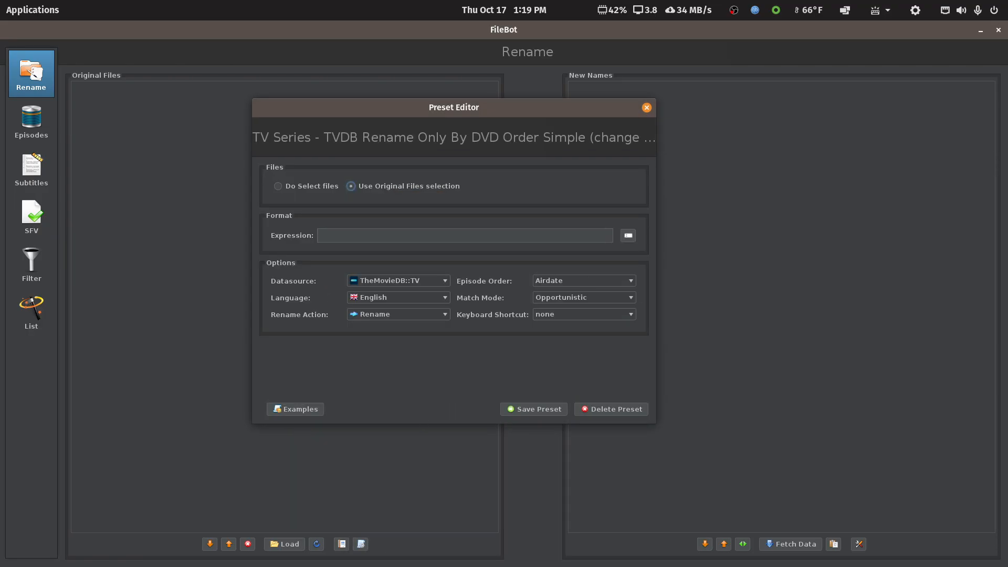
# Copy the expression "{n.replaceTrailingBrackets()} ({y}) - S{S00}E{E00} - {t}" from the Writer notes into the new FileBot preset's format
pyautogui.hotkey('alt', 'Tab')
pyautogui.moveTo(546, 409); pyautogui.dragTo(309, 405)
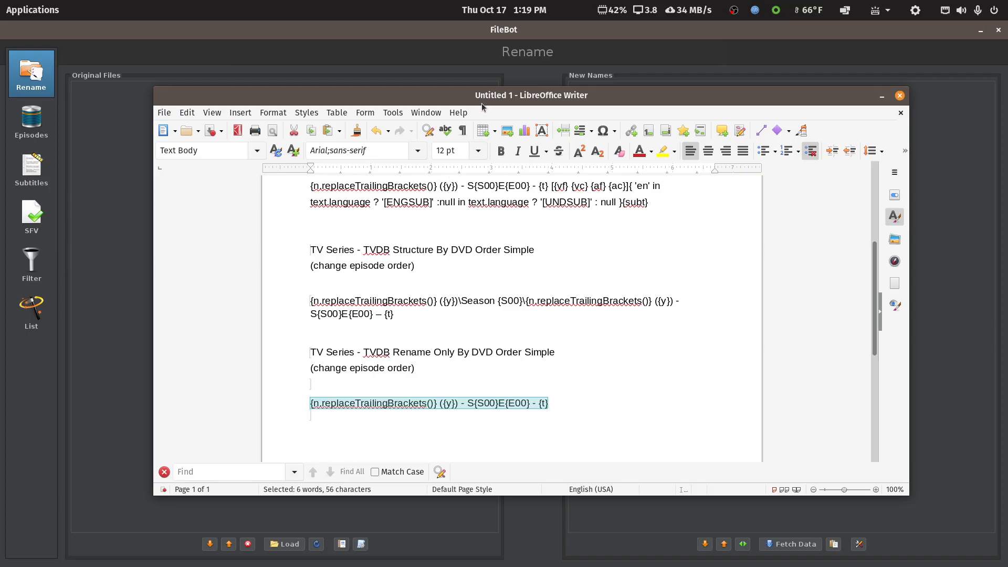
pyautogui.hotkey('alt', 'Tab')
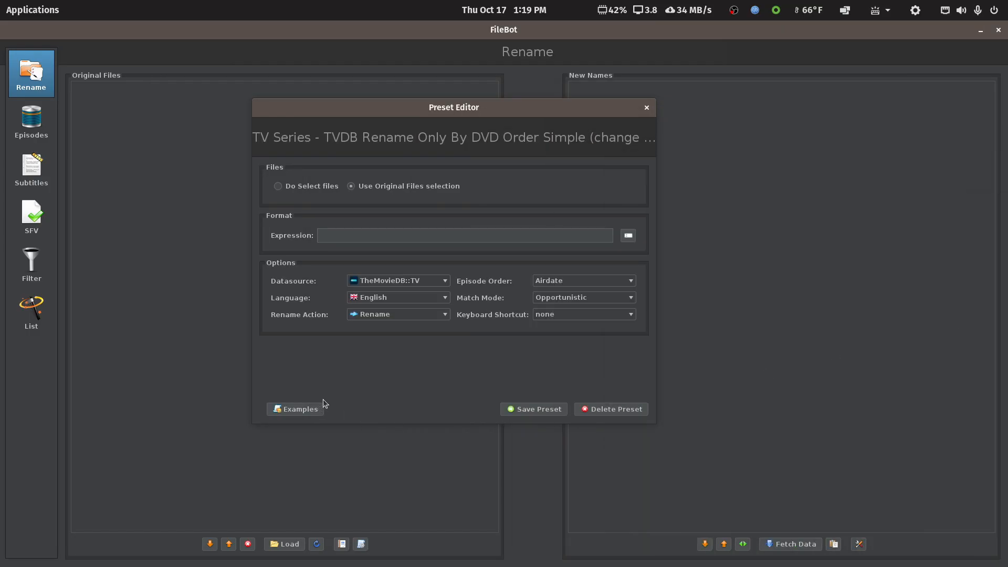
pyautogui.click(357, 234)
pyautogui.hotkey('ctrl', 'v')
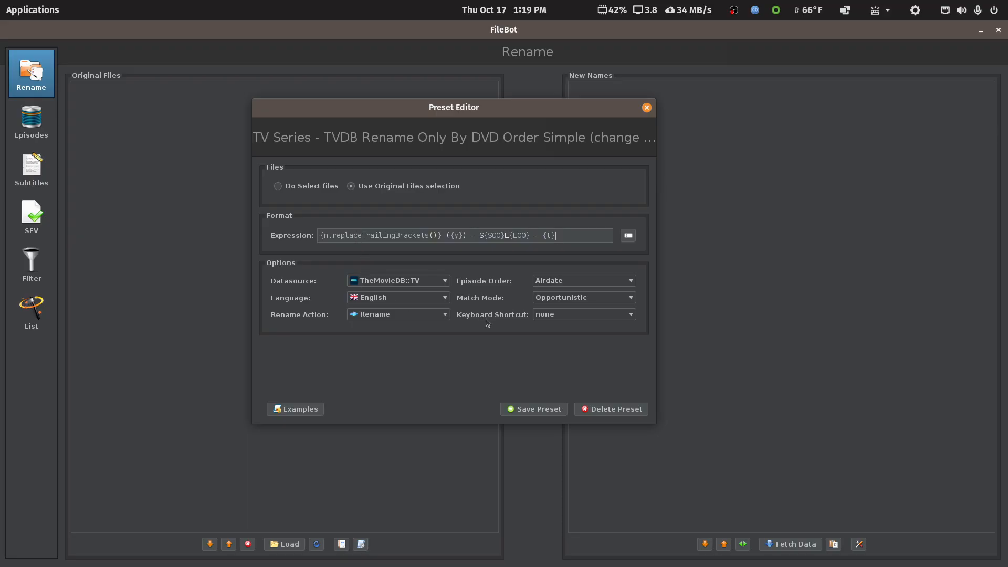
# Set the preset's episode order to DVD and datasource to TheTVDB, save it, and check it in the preset list
pyautogui.click(575, 282)
pyautogui.click(566, 303)
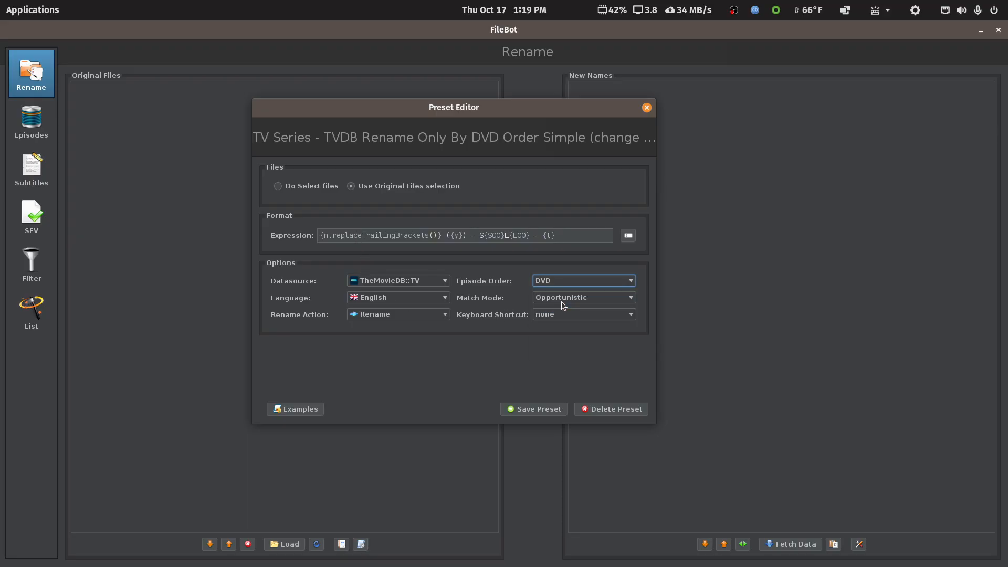
pyautogui.click(445, 283)
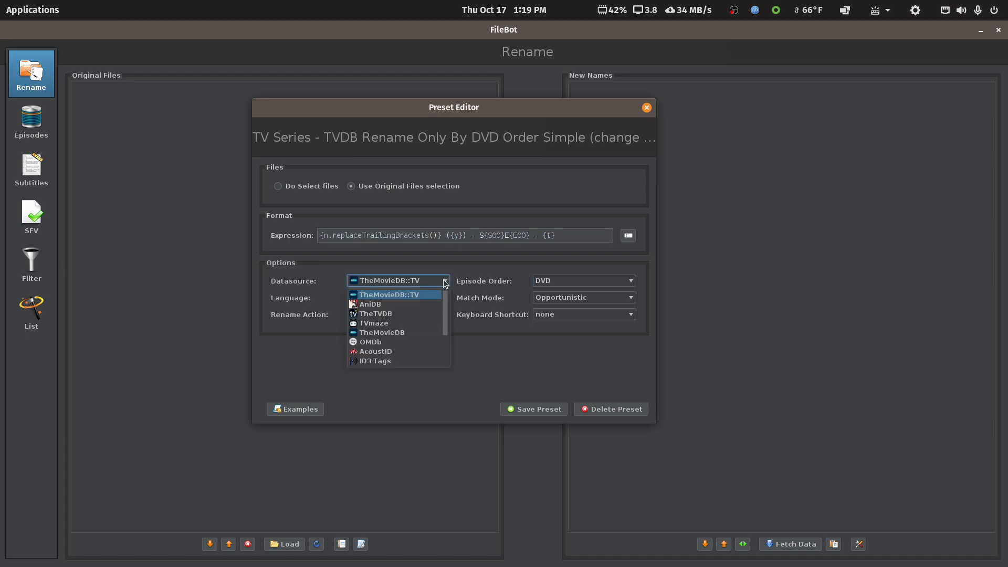
pyautogui.click(385, 313)
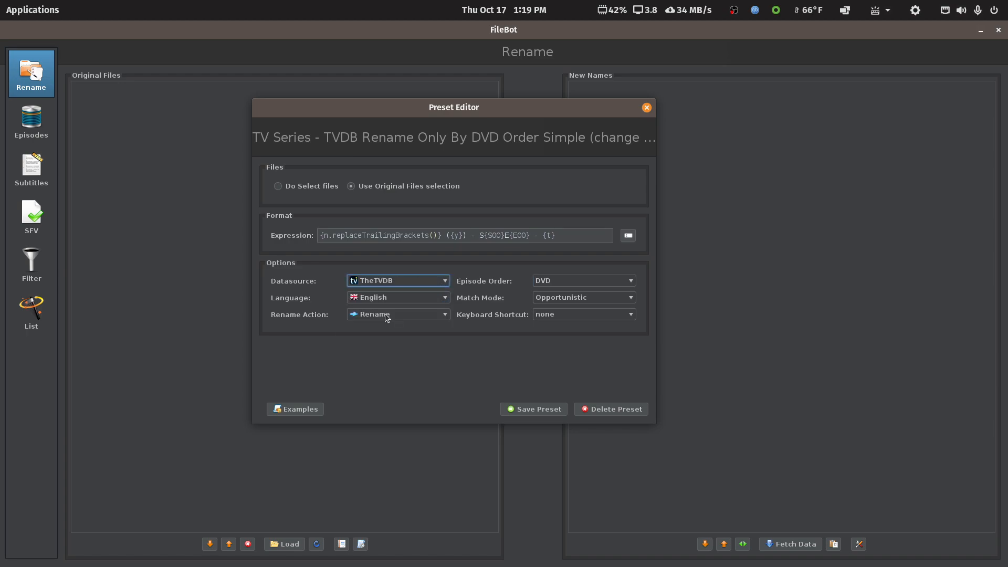
pyautogui.click(514, 410)
pyautogui.click(361, 543)
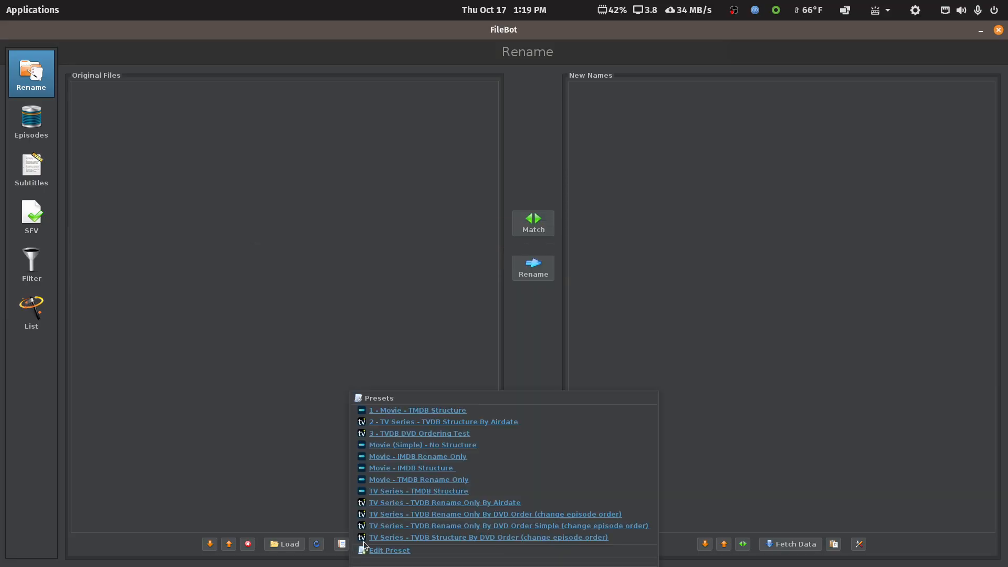
pyautogui.click(323, 473)
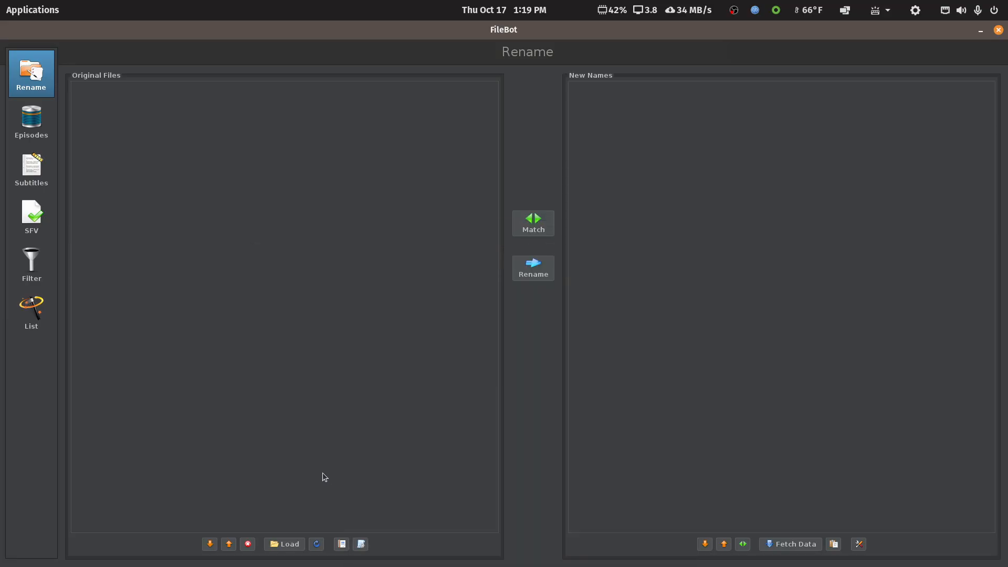
# Close FileBot and move all eight Gunsmoke episode files from the Gunsmoke (1955) Season 10 folder up into tv-main
pyautogui.click(998, 29)
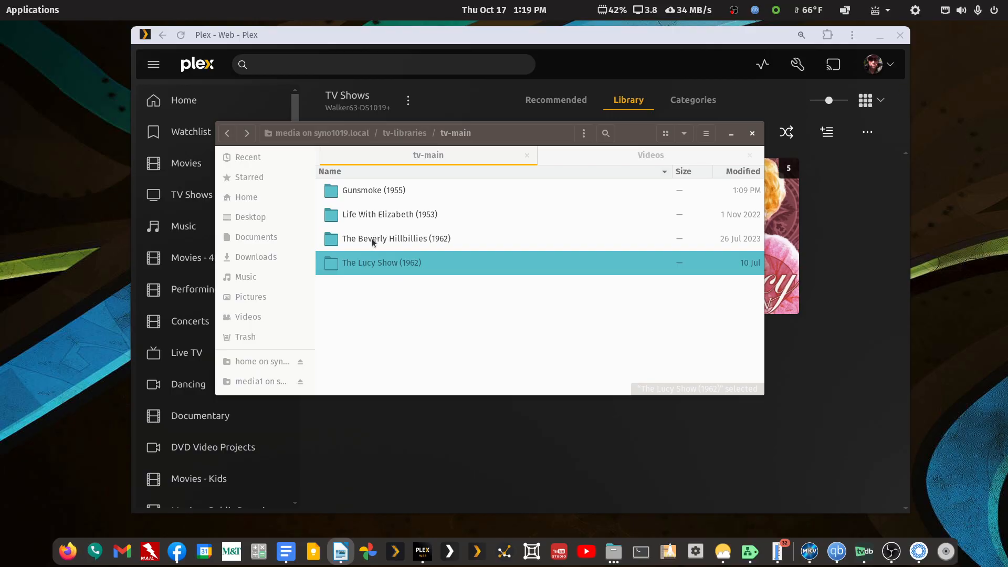
pyautogui.doubleClick(361, 191)
pyautogui.doubleClick(360, 196)
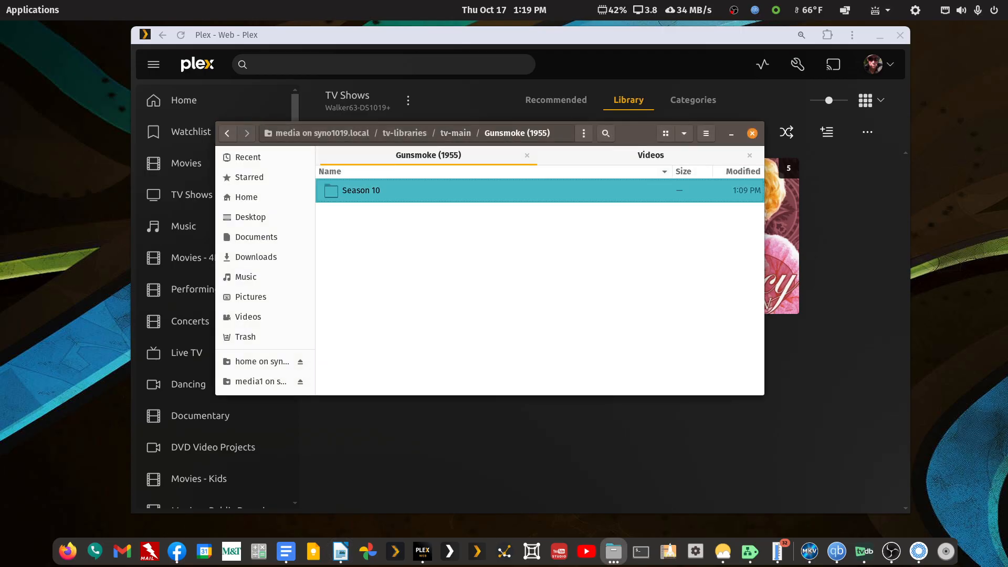
pyautogui.click(361, 196)
pyautogui.hotkey('shift', 'Down')
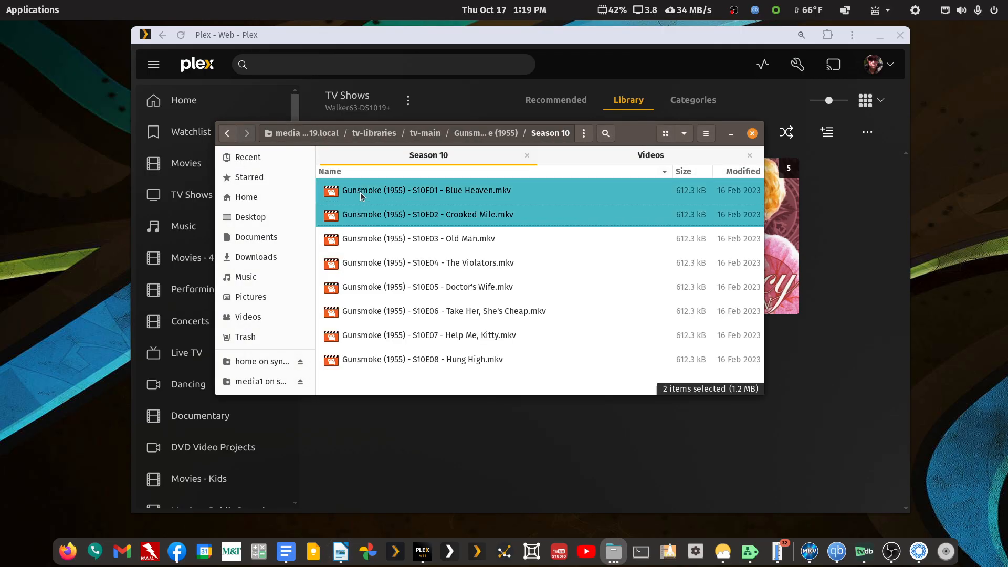
pyautogui.hotkey('shift', 'End')
pyautogui.rightClick(364, 195)
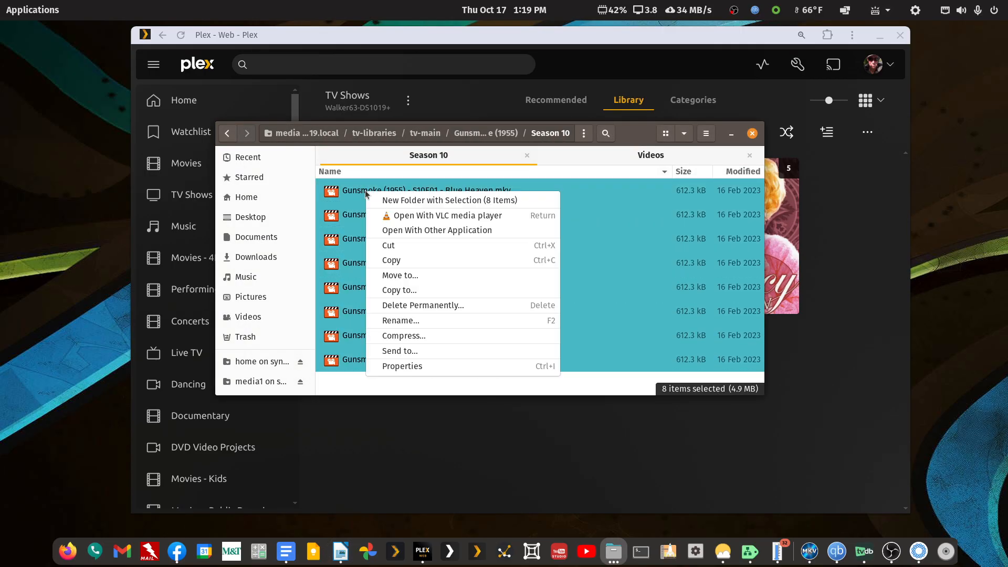
pyautogui.click(385, 243)
pyautogui.click(227, 133)
pyautogui.click(227, 132)
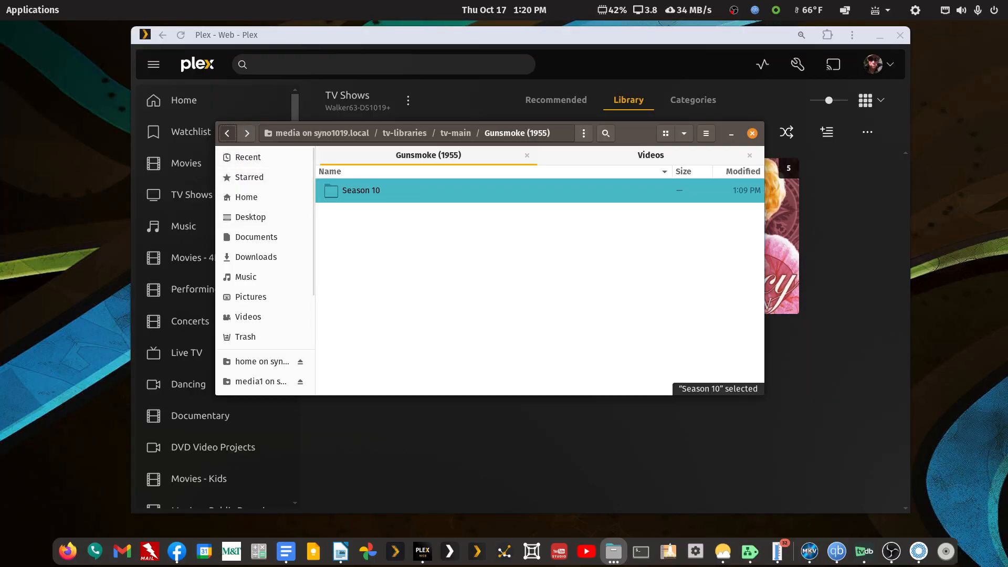
pyautogui.rightClick(406, 335)
pyautogui.click(424, 374)
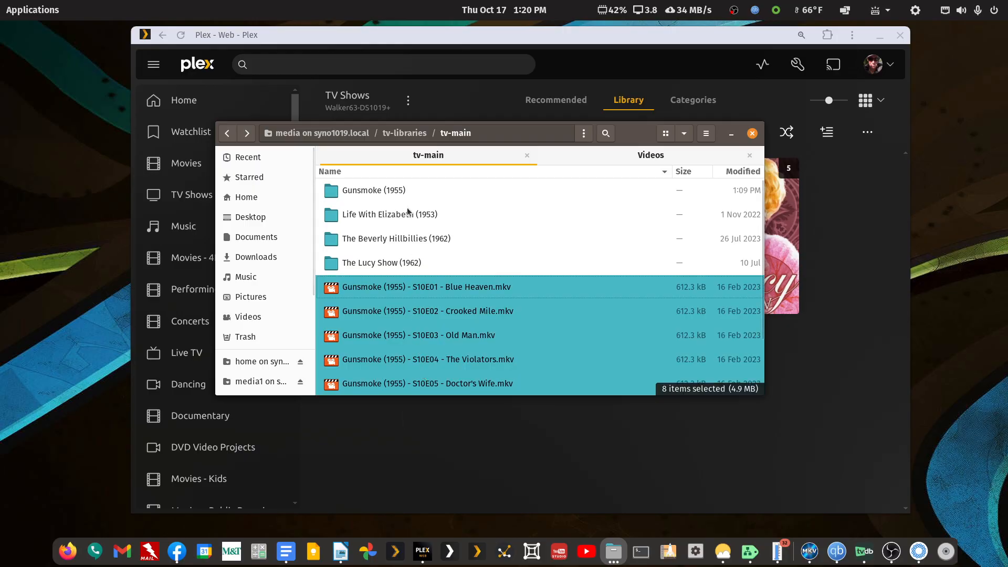
# Permanently delete the Gunsmoke (1955) folder from tv-main
pyautogui.moveTo(624, 134); pyautogui.dragTo(602, 129)
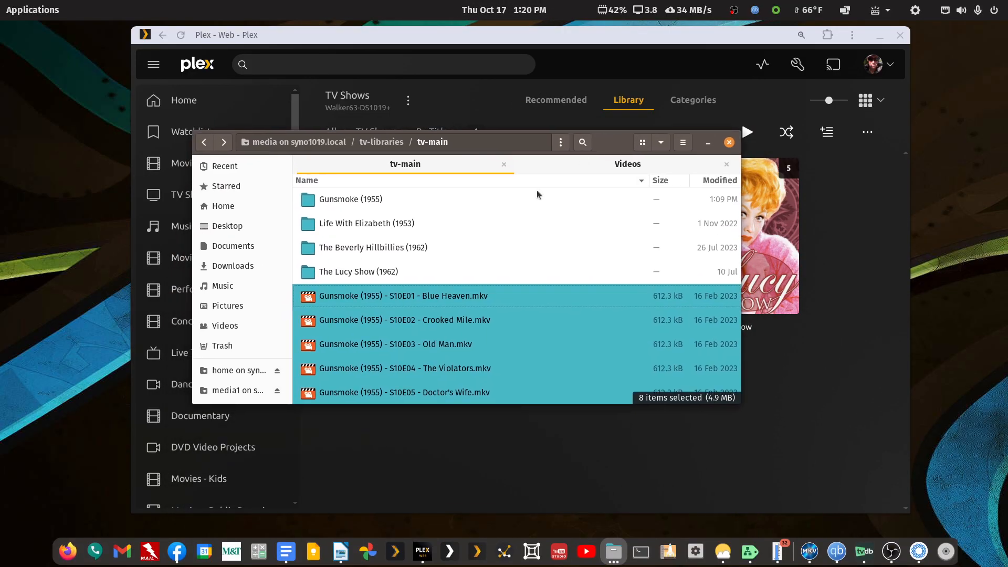
pyautogui.rightClick(330, 199)
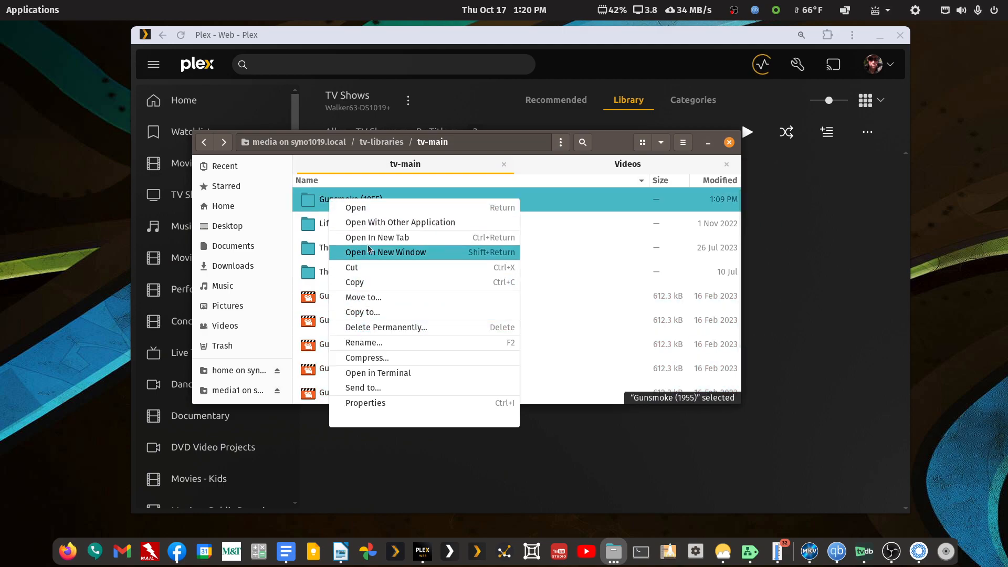
pyautogui.click(612, 145)
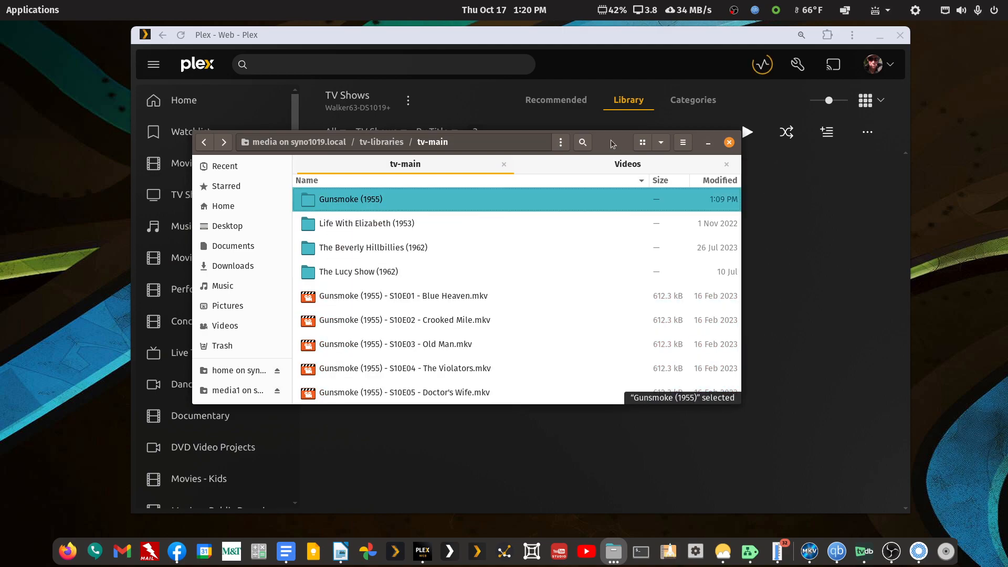
pyautogui.rightClick(345, 200)
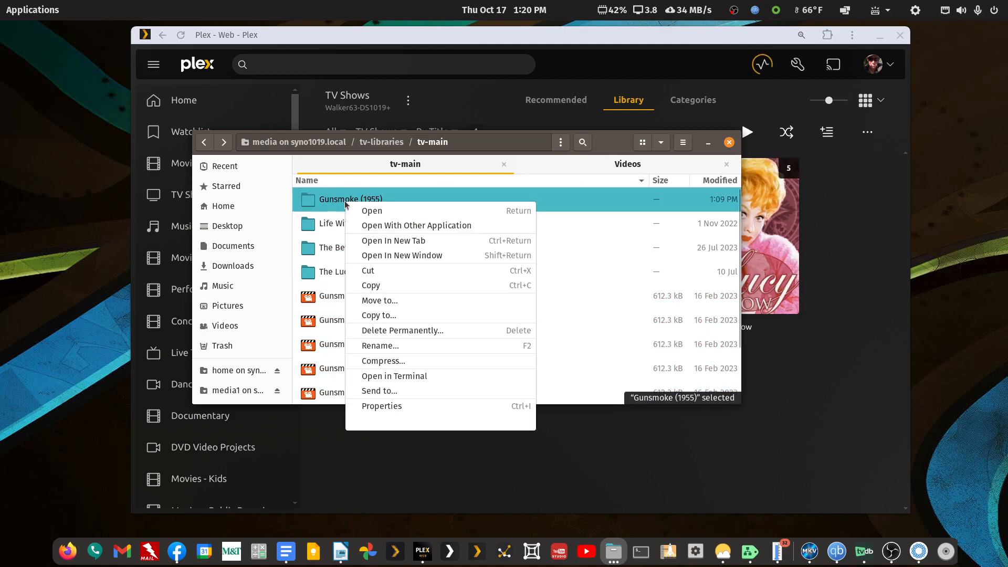
pyautogui.click(393, 330)
pyautogui.click(569, 303)
# Move the eight Gunsmoke episode files from tv-main up into the tv-libraries folder
pyautogui.scroll(-2, 386, 305)
pyautogui.scroll(2, 387, 305)
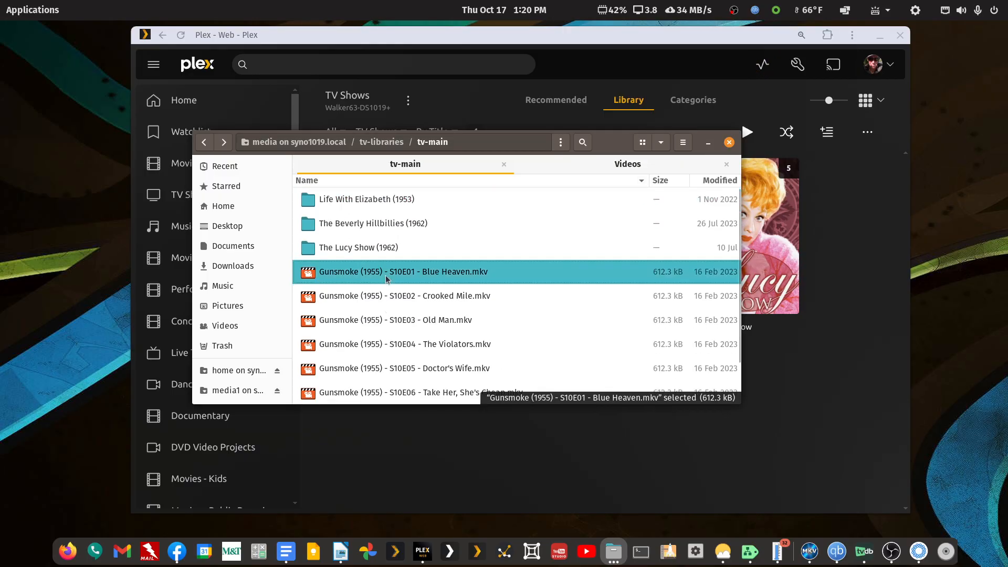
pyautogui.hotkey('shift', 'Down')
pyautogui.hotkey('shift', 'Down')
pyautogui.hotkey('shift', 'Down')
pyautogui.hotkey('shift', 'Down')
pyautogui.hotkey('shift', 'Down')
pyautogui.hotkey('shift', 'Down')
pyautogui.hotkey('shift', 'Down')
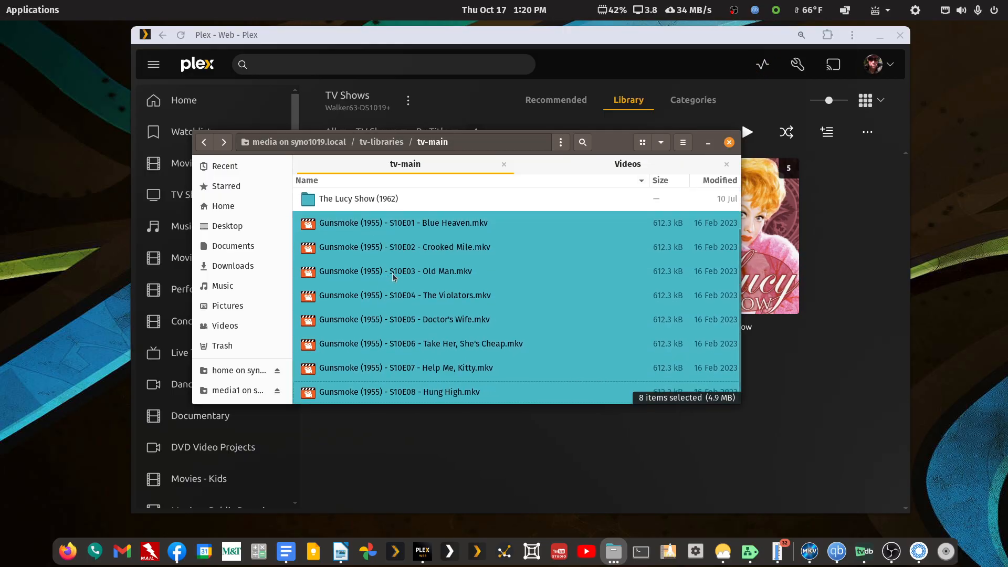
pyautogui.rightClick(423, 298)
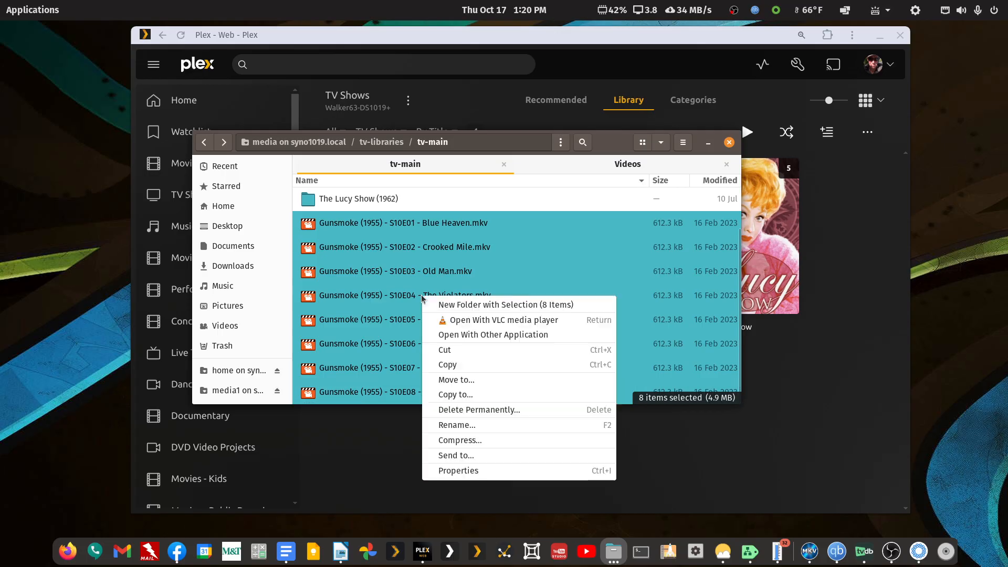
pyautogui.click(441, 350)
pyautogui.click(204, 143)
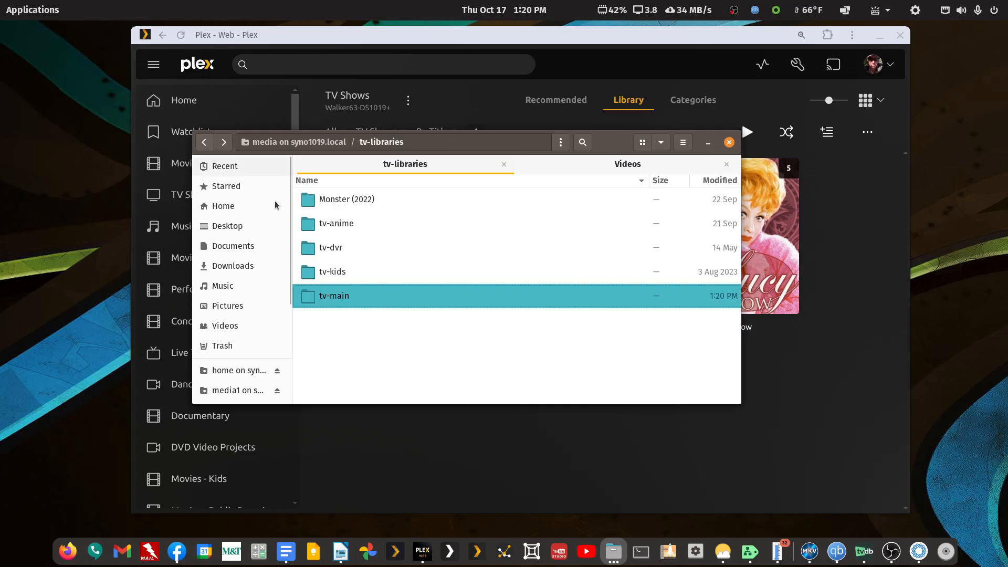
pyautogui.rightClick(379, 339)
pyautogui.click(401, 376)
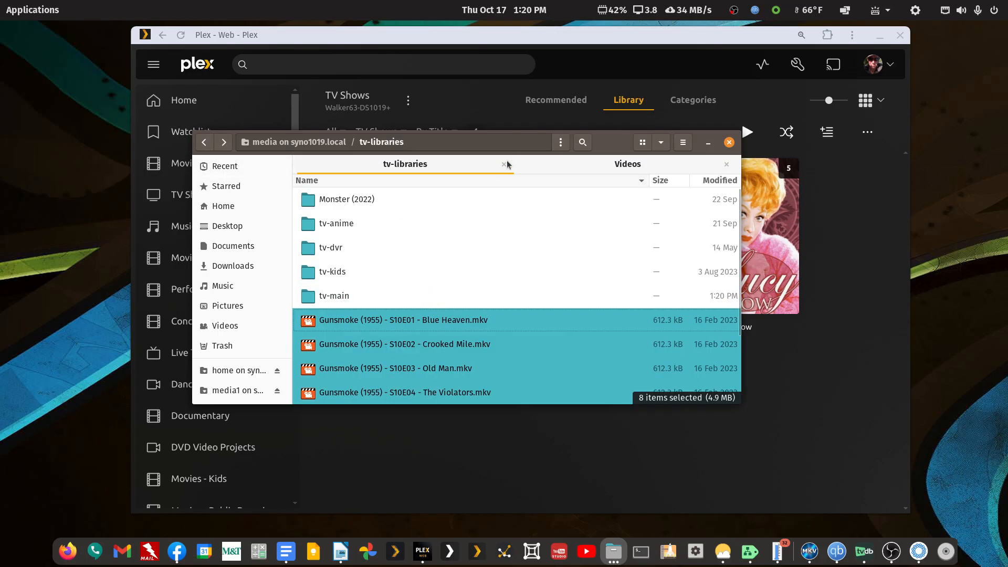
# Maximize the file manager and create a new folder named "Gunsmoke" in tv-libraries
pyautogui.click(485, 344)
pyautogui.doubleClick(610, 147)
pyautogui.rightClick(274, 433)
pyautogui.click(308, 446)
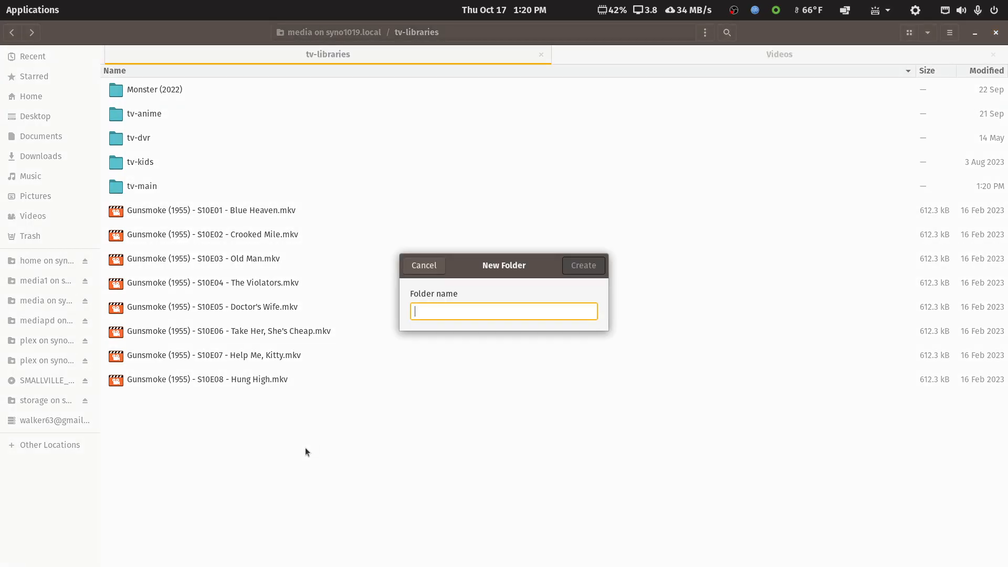
pyautogui.write('G')
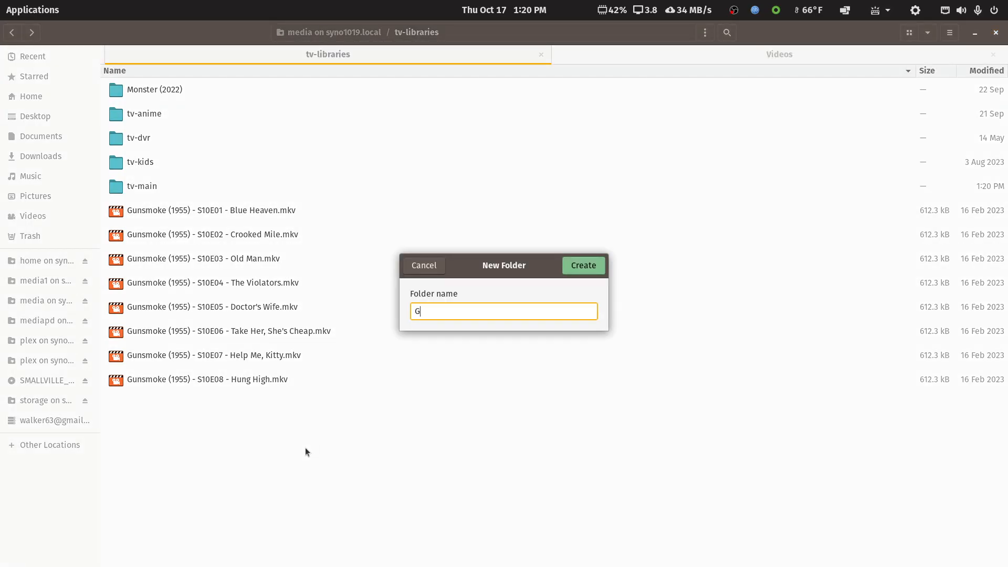
pyautogui.write('unsmoke')
pyautogui.press('Return')
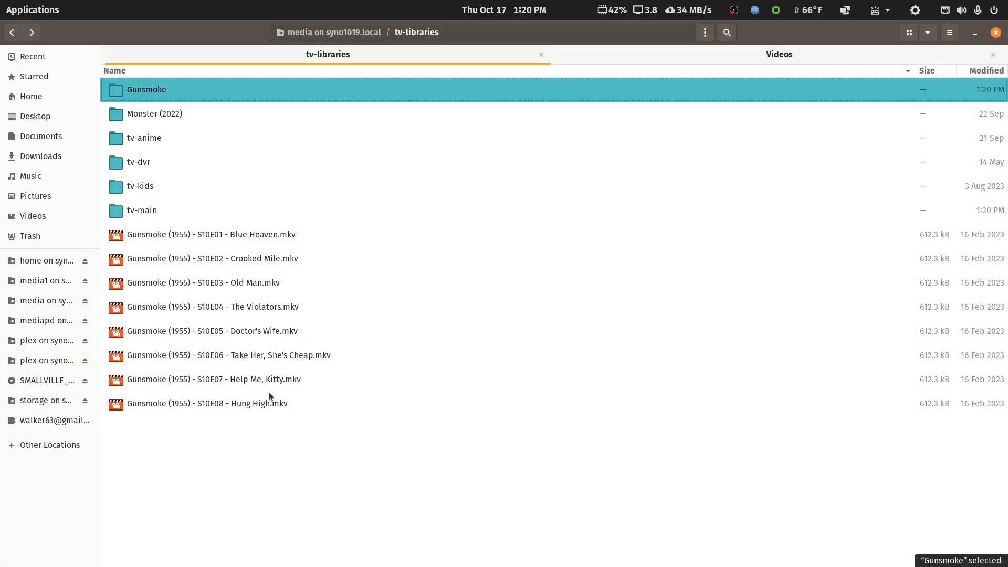
# Move the eight Gunsmoke episode files, S10E01 through S10E08, into the new Gunsmoke folder
pyautogui.click(274, 233)
pyautogui.keyDown('shift'); pyautogui.click(289, 268); pyautogui.keyUp('shift')
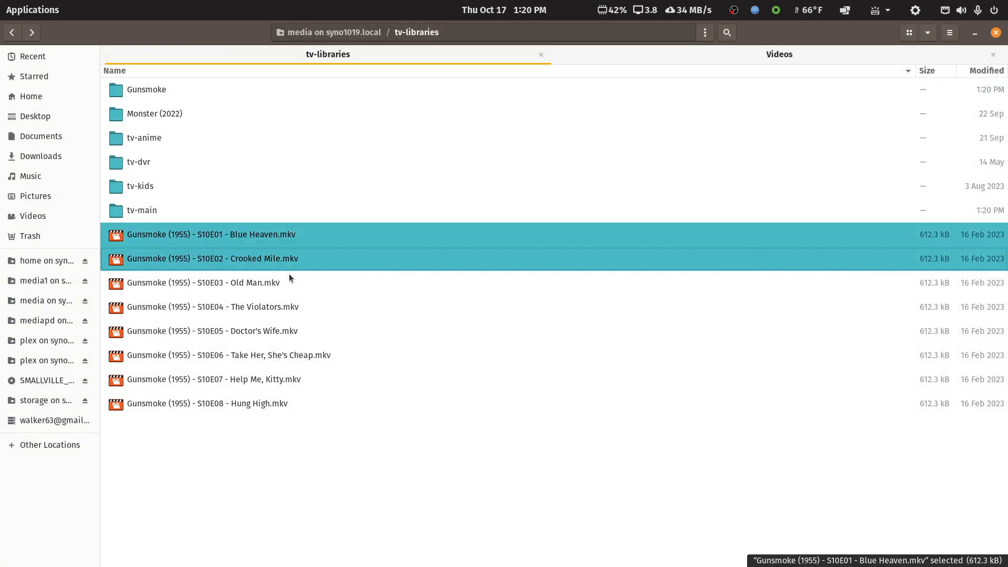
pyautogui.keyDown('shift'); pyautogui.click(265, 333); pyautogui.keyUp('shift')
pyautogui.hotkey('shift', 'End')
pyautogui.rightClick(249, 356)
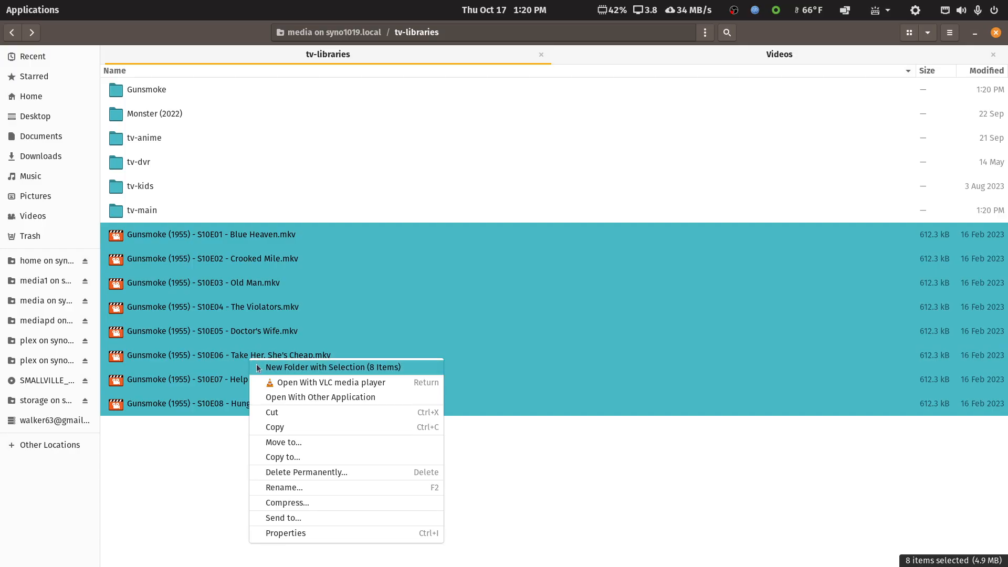
pyautogui.click(273, 415)
pyautogui.rightClick(153, 87)
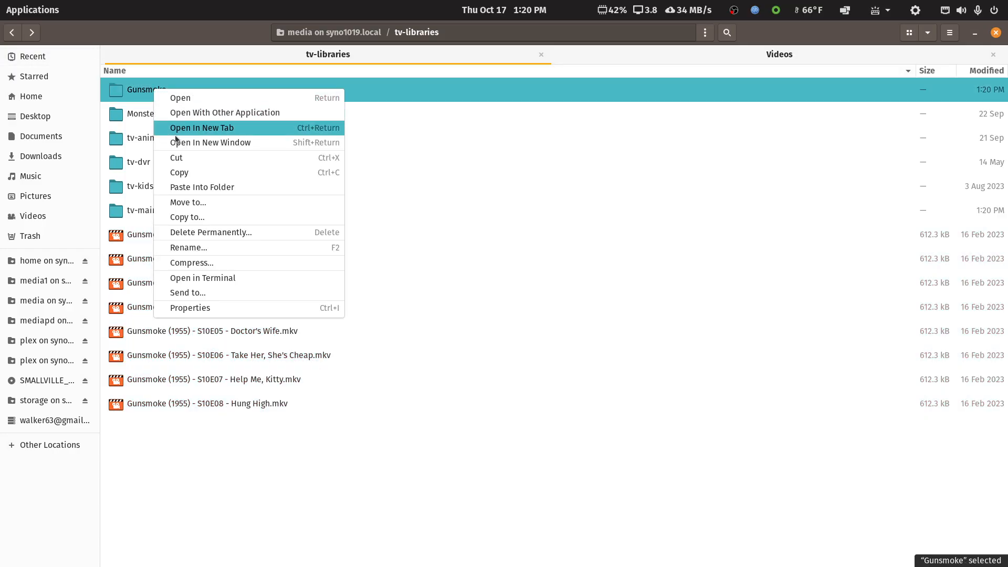
pyautogui.click(191, 187)
# Open the Gunsmoke folder in FileBot and generate new names with the "3 - TVDB DVD Ordering Test" preset
pyautogui.rightClick(147, 92)
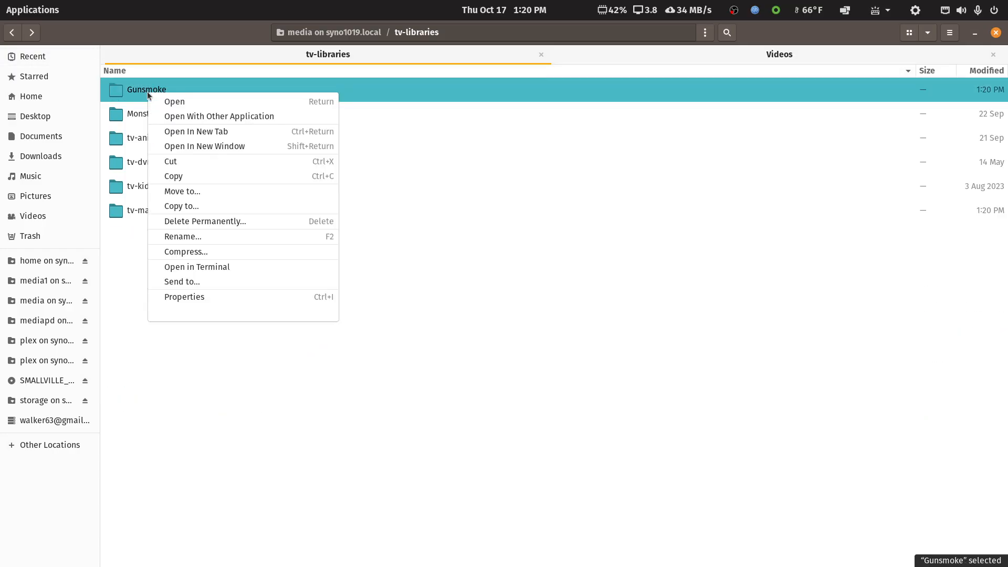
pyautogui.click(166, 115)
pyautogui.click(578, 198)
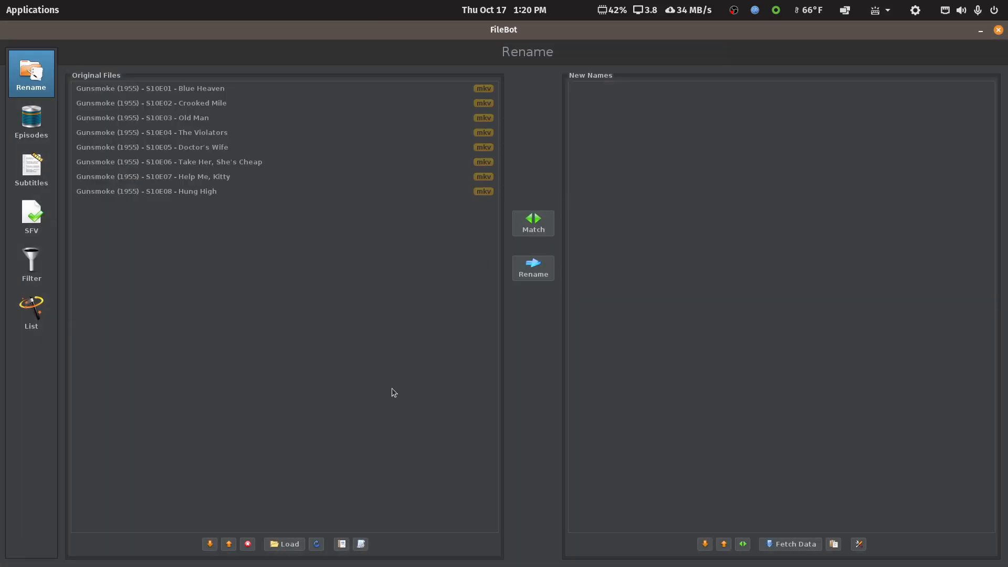
pyautogui.click(361, 544)
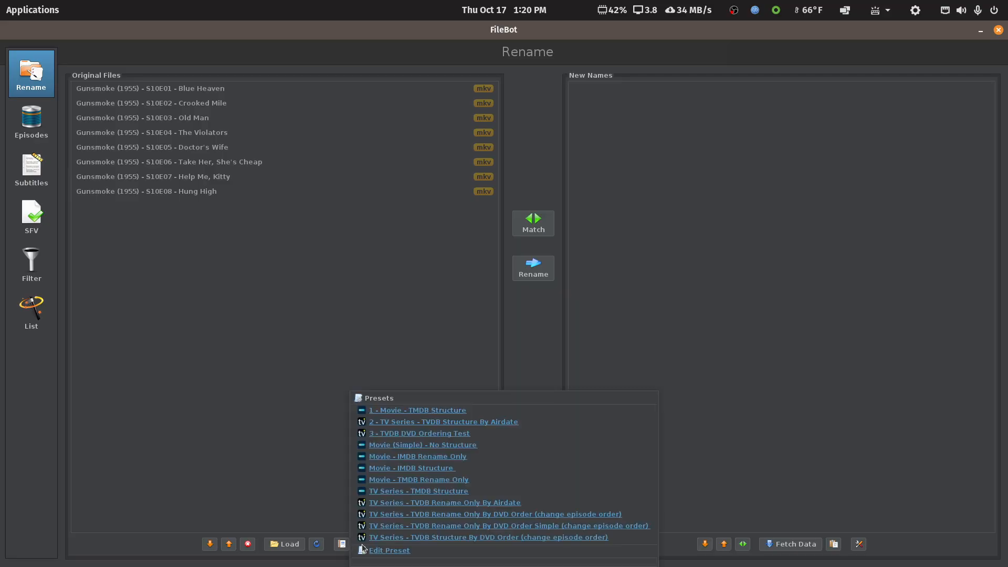
pyautogui.click(398, 435)
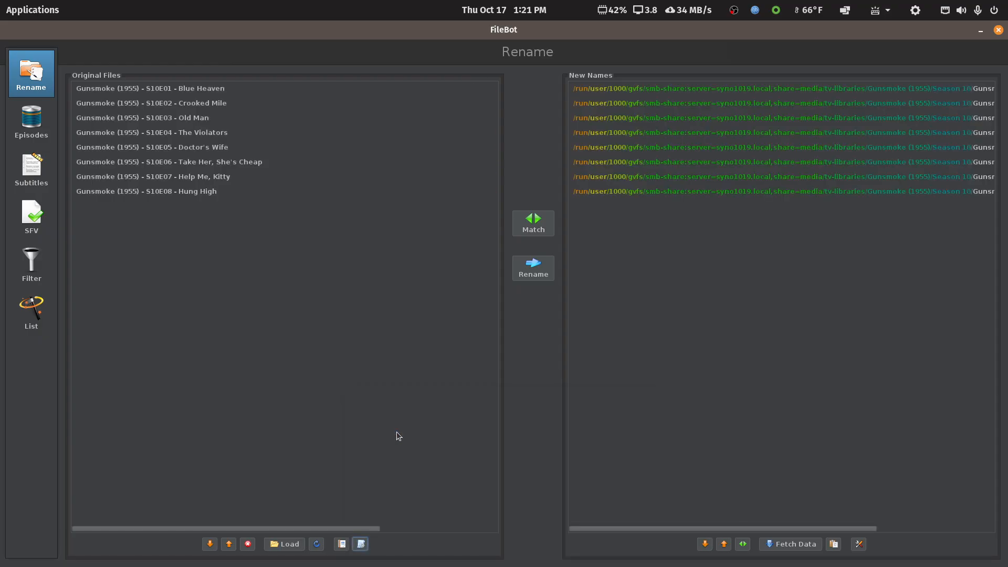
# Examine the names in FileBot's preset list and in its list of editable presets
pyautogui.click(361, 544)
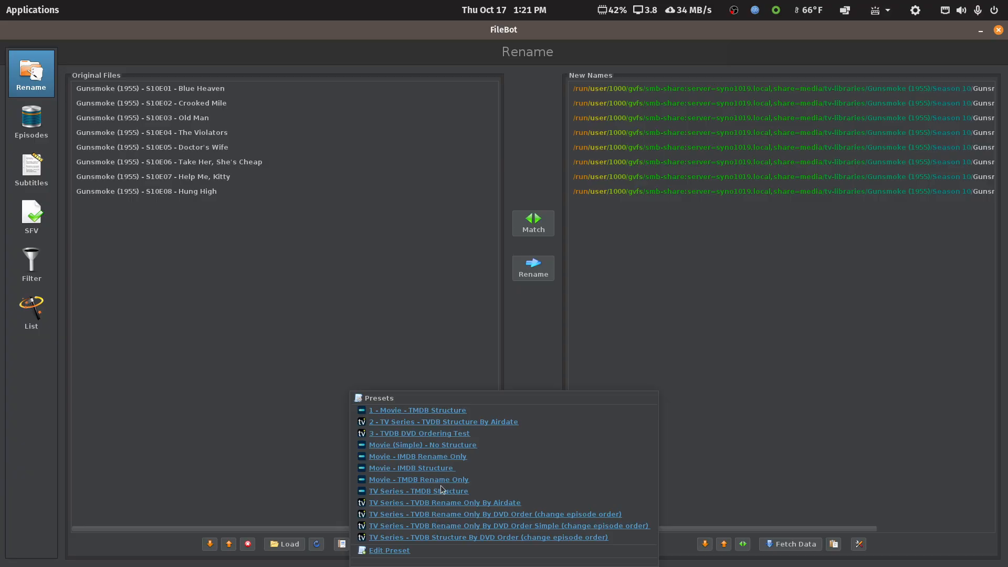
pyautogui.click(767, 348)
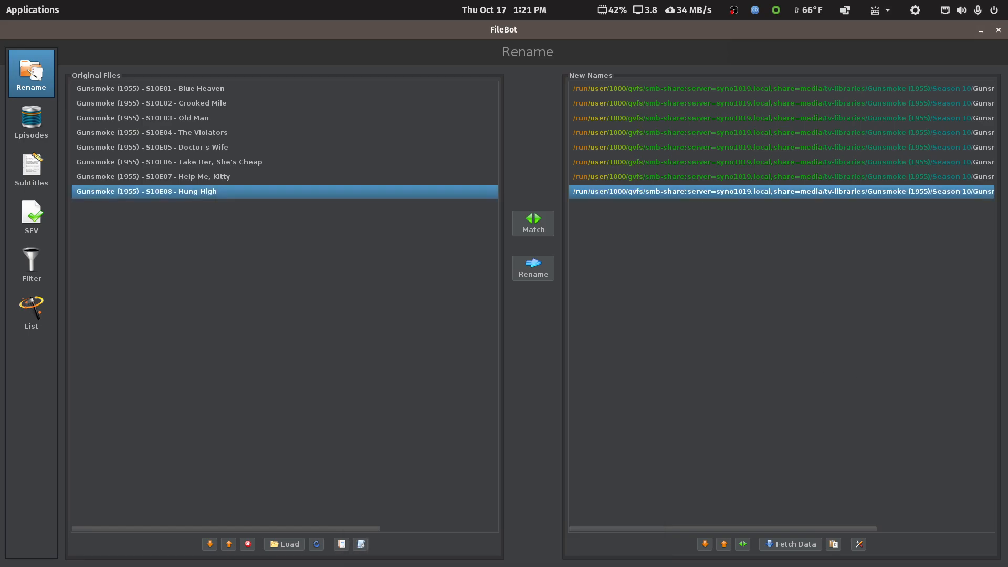
pyautogui.hotkey('alt', 'Tab')
pyautogui.moveTo(977, 141); pyautogui.dragTo(1007, 129)
pyautogui.click(363, 545)
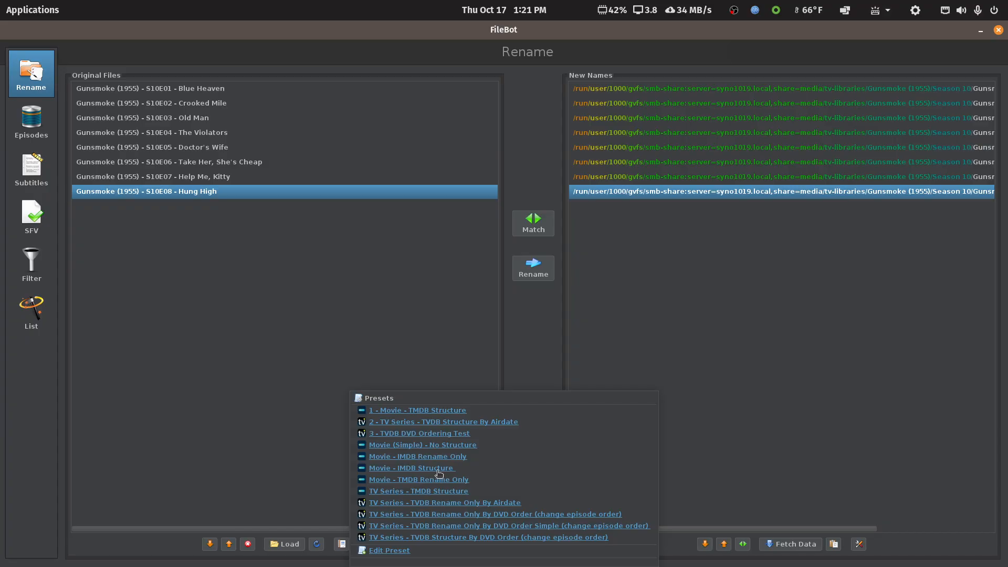
pyautogui.click(398, 550)
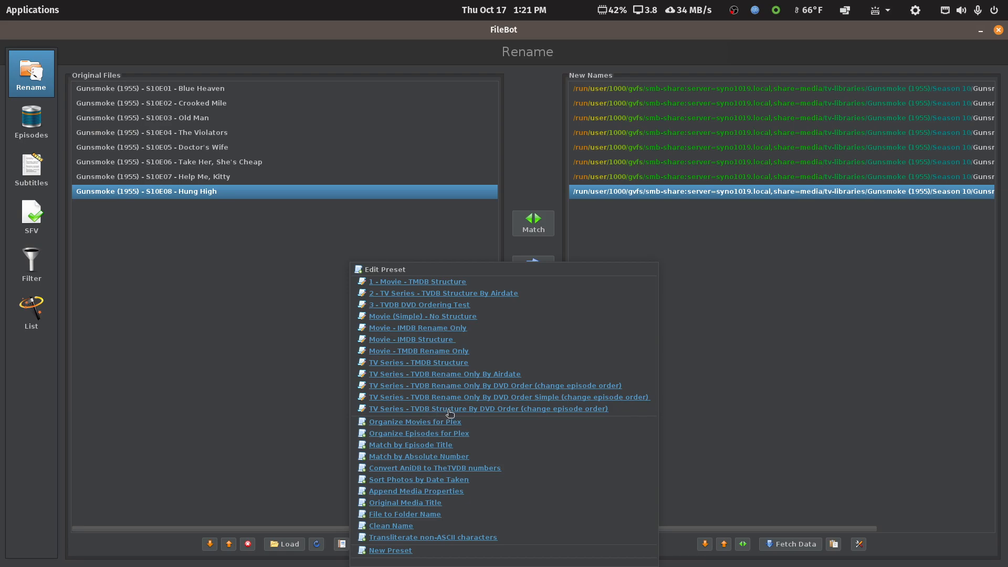
pyautogui.click(715, 371)
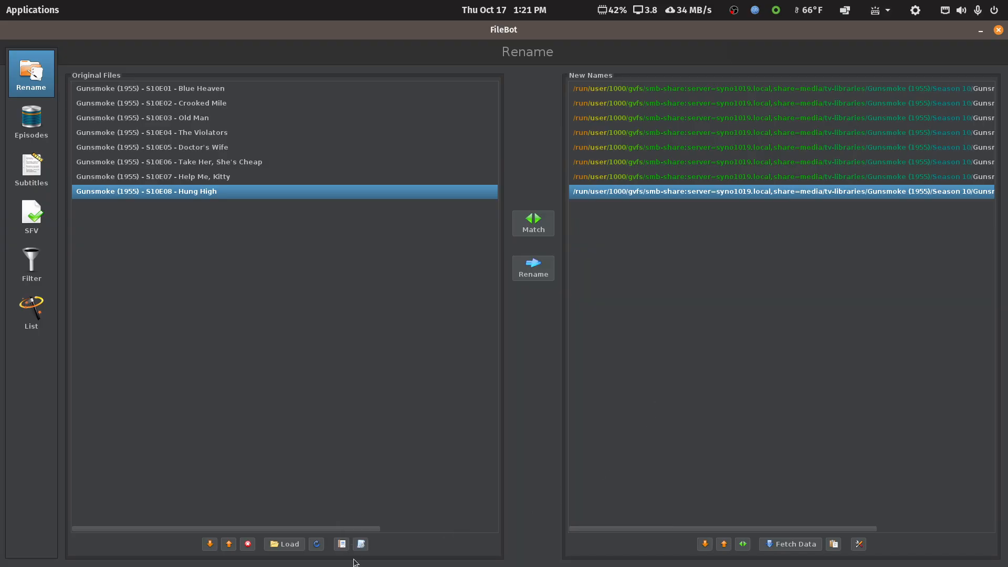
# In the Writer notes, prefix "TV Series - TVDB Rename Only By DVD Order Simple (change episode order)" with "4 - " and copy the full name
pyautogui.moveTo(1007, 109); pyautogui.dragTo(680, 109)
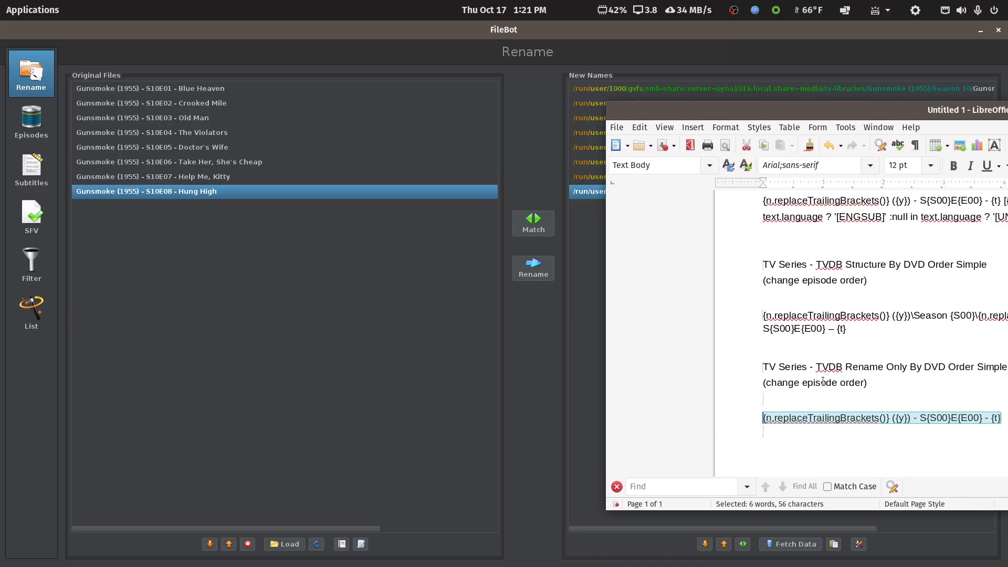
pyautogui.click(763, 366)
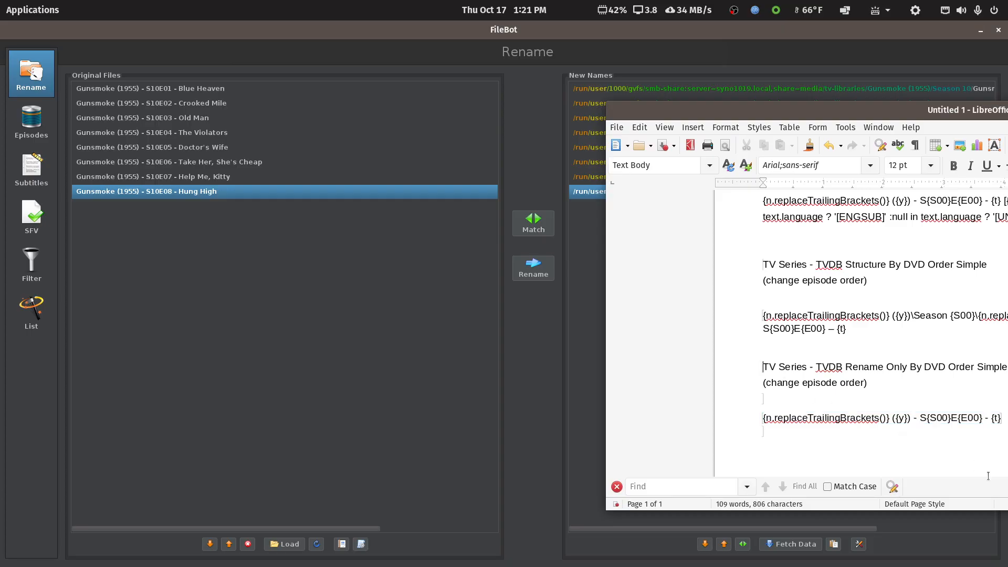
pyautogui.write('4 -')
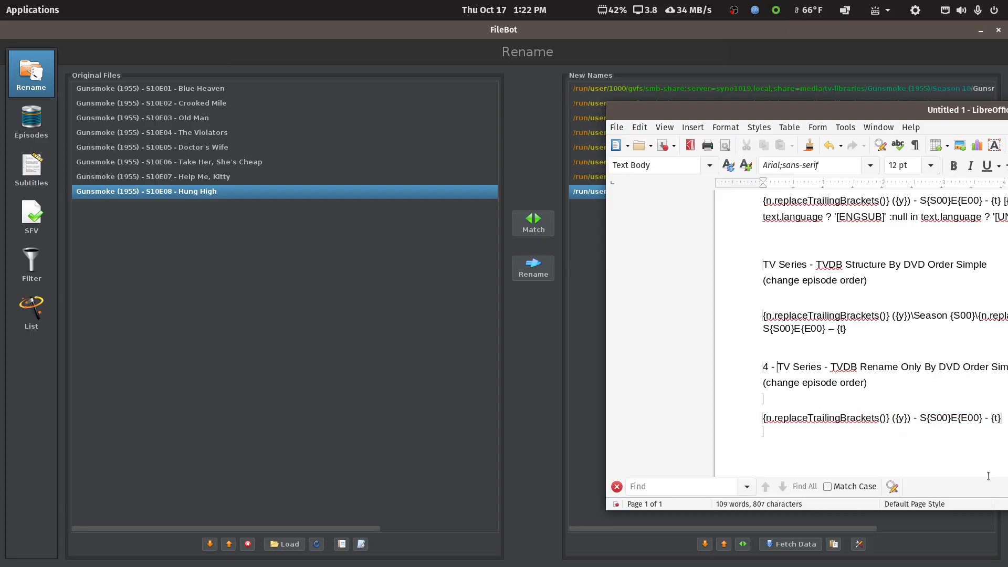
pyautogui.moveTo(871, 384); pyautogui.dragTo(722, 364)
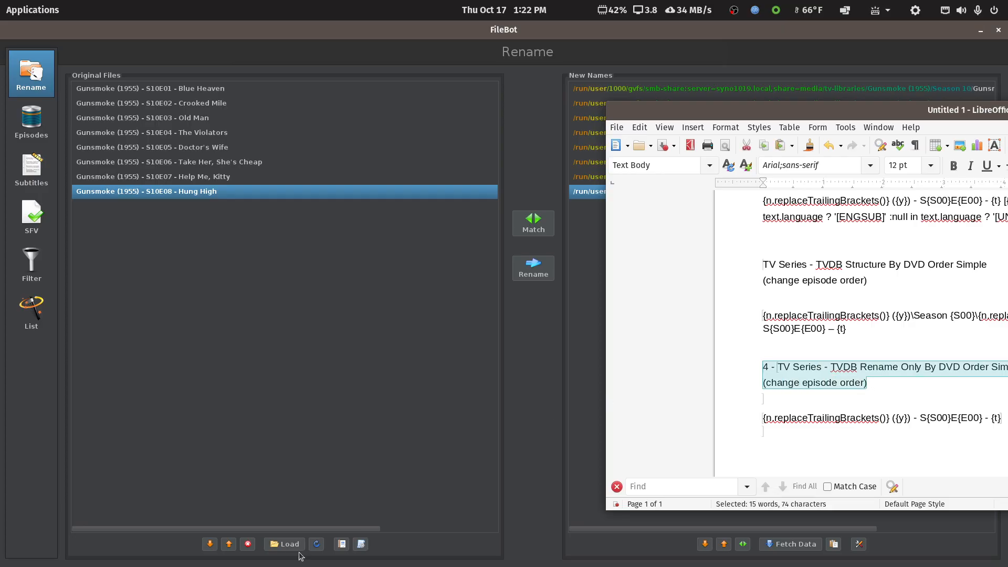
# Create a FileBot preset named "4 - TV Series - TVDB Rename Only By DVD Order Simple (change episode order)"
pyautogui.click(361, 546)
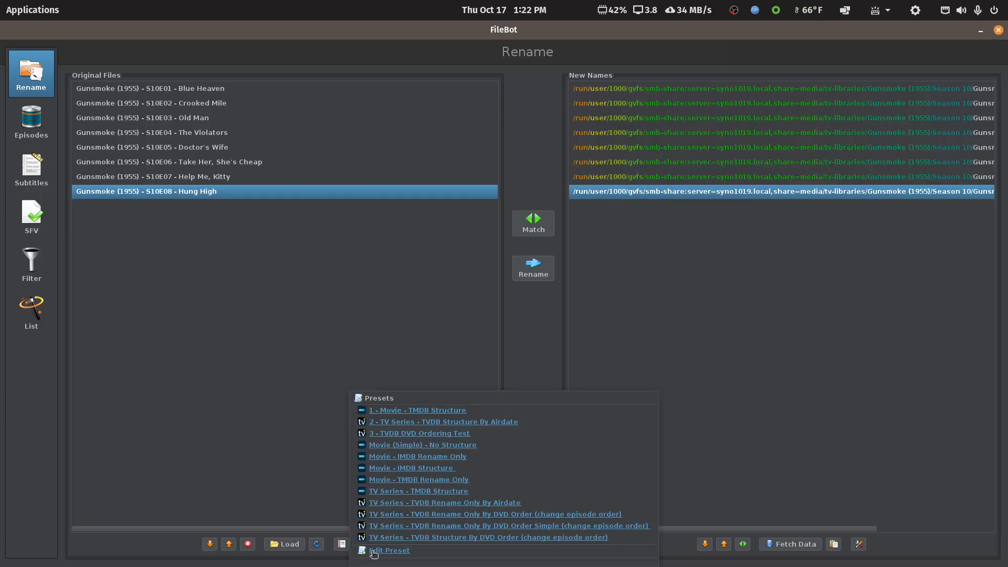
pyautogui.click(373, 549)
pyautogui.click(393, 548)
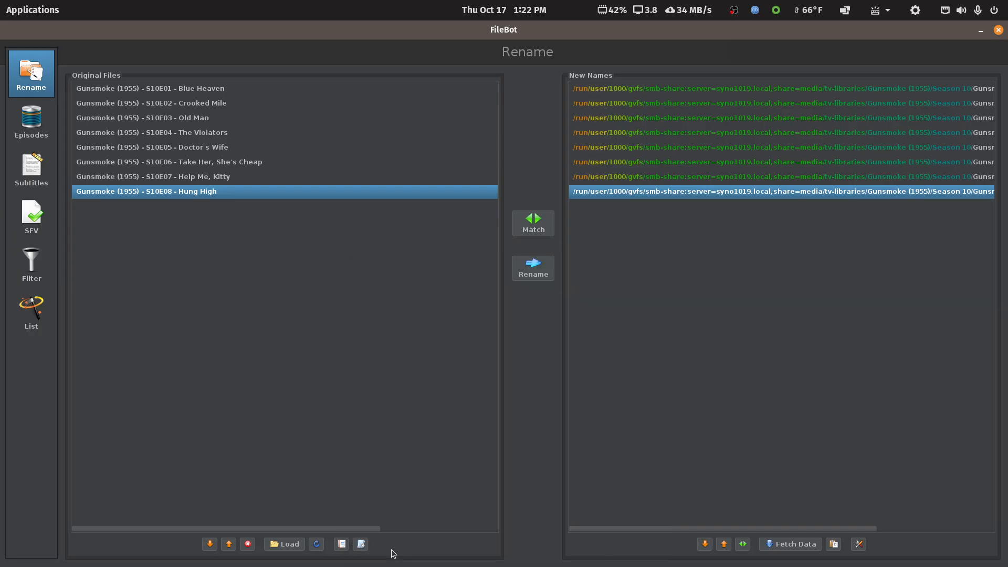
pyautogui.hotkey('ctrl', 'v')
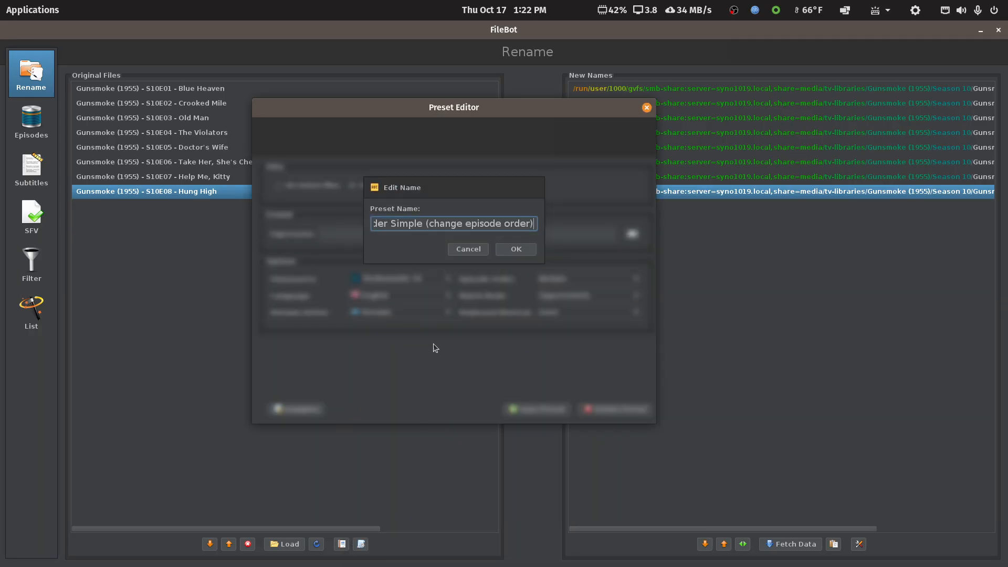
pyautogui.click(510, 255)
# Copy the expression "{n.replaceTrailingBrackets()} ({y}) - S{S00}E{E00} - {t}" from the Writer notes into the new preset's format
pyautogui.hotkey('alt', 'Tab')
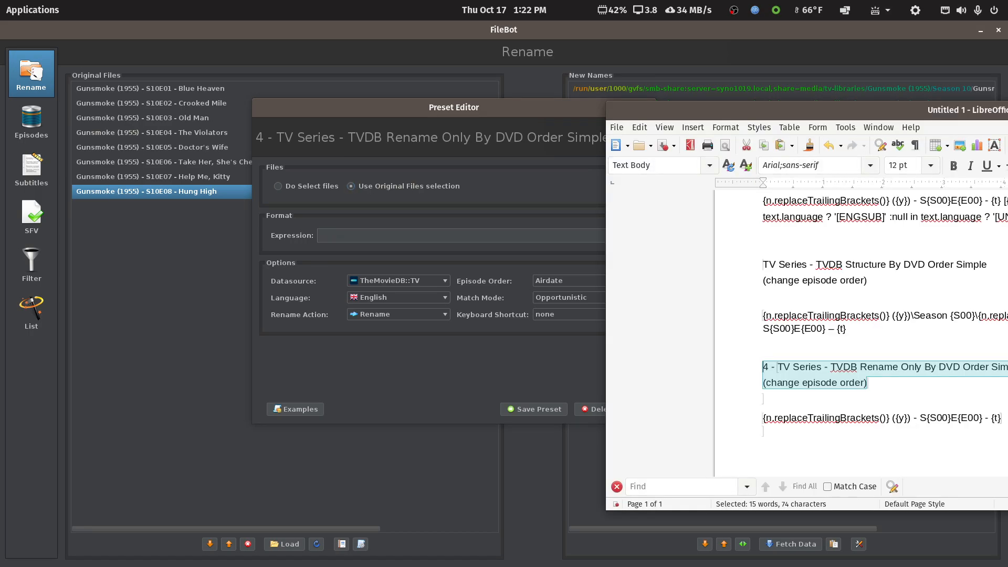
pyautogui.moveTo(759, 420); pyautogui.dragTo(1003, 415)
pyautogui.hotkey('ctrl', 'c')
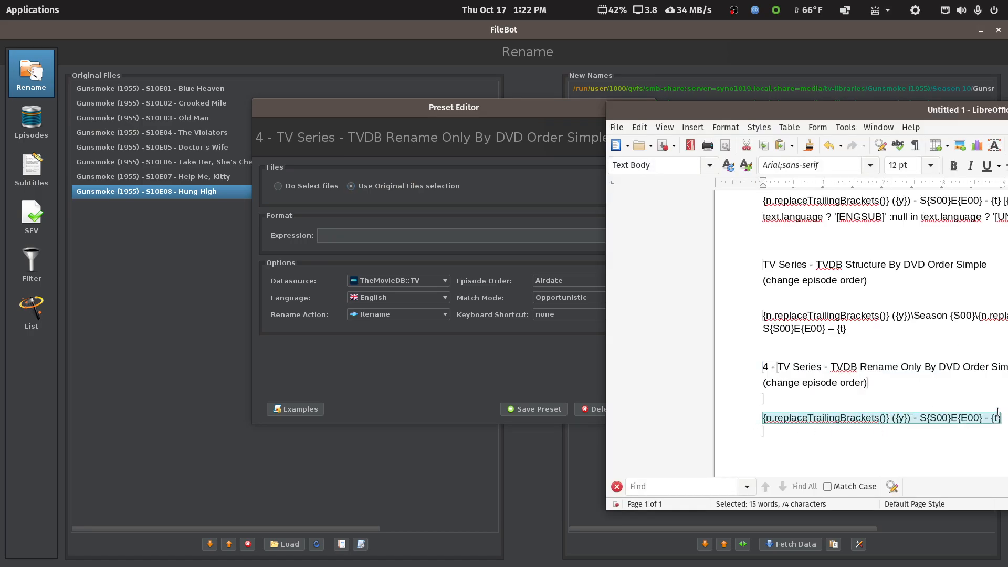
pyautogui.click(402, 236)
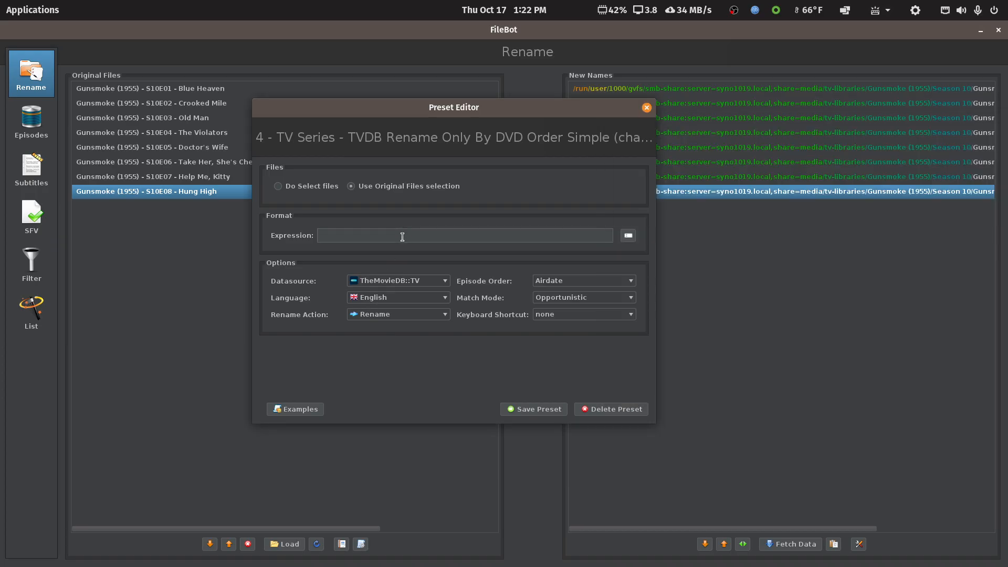
pyautogui.hotkey('ctrl', 'v')
# Set the preset's episode order to DVD and its datasource to TheTVDB, and save the preset
pyautogui.click(606, 281)
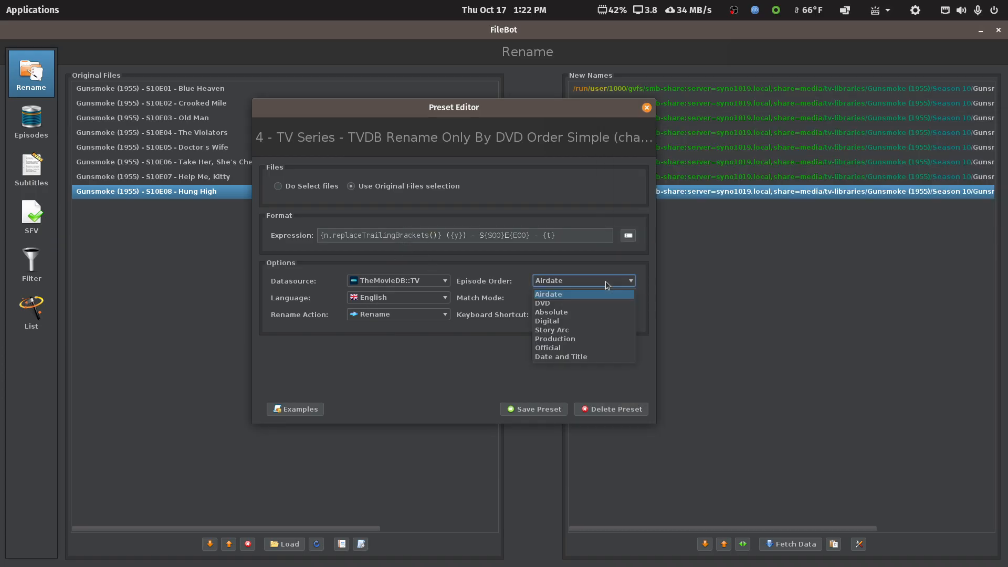
pyautogui.click(576, 303)
pyautogui.click(439, 282)
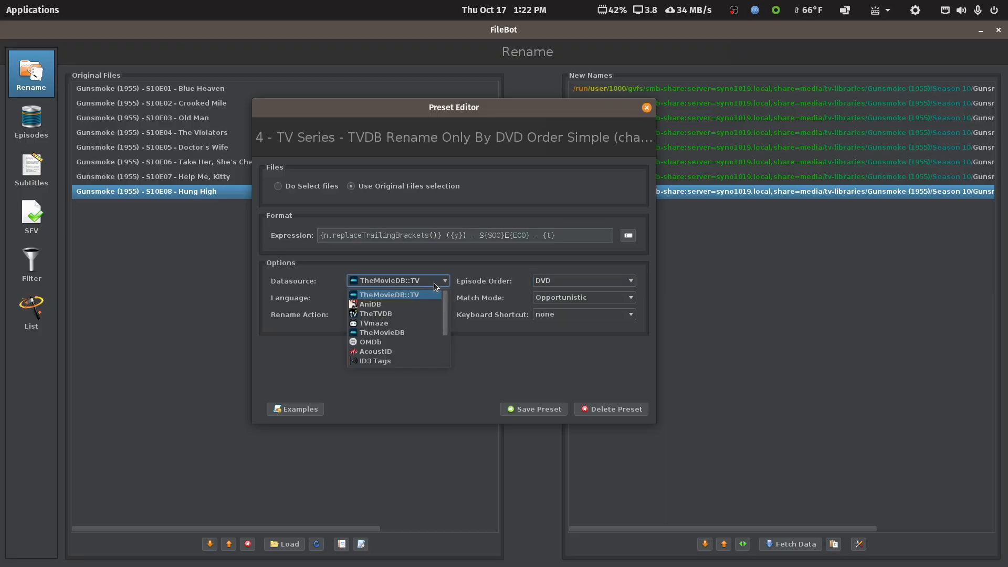
pyautogui.click(390, 313)
pyautogui.click(538, 410)
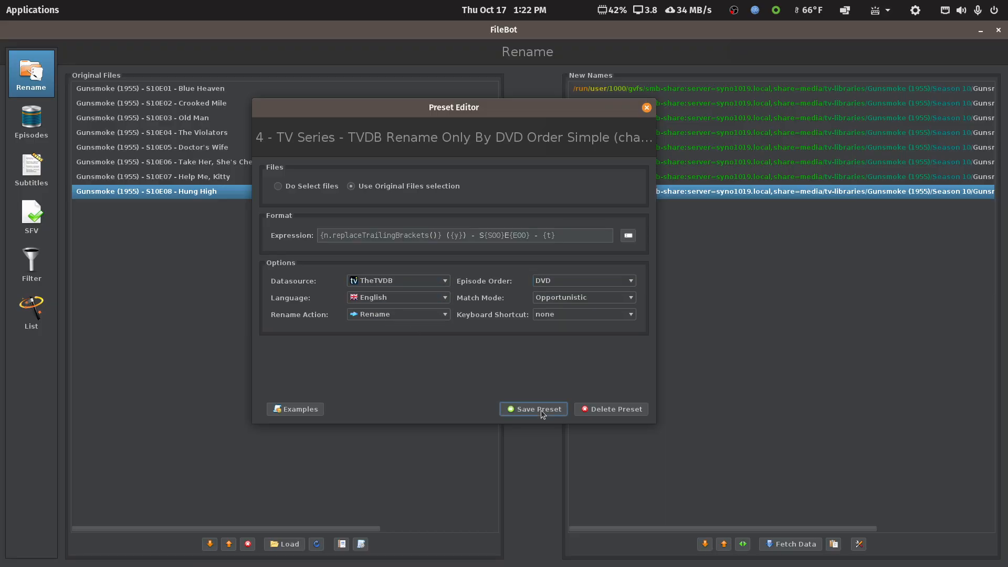
# Generate new names with the new "4 -" DVD-order rename-only preset and replace them with names from "3 - TVDB DVD Ordering Test"
pyautogui.click(361, 543)
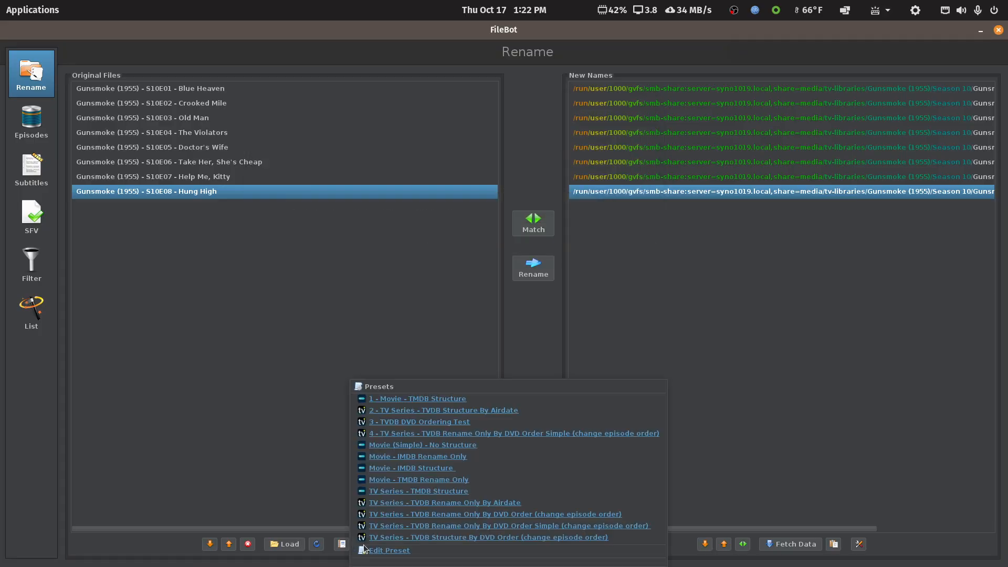
pyautogui.click(406, 434)
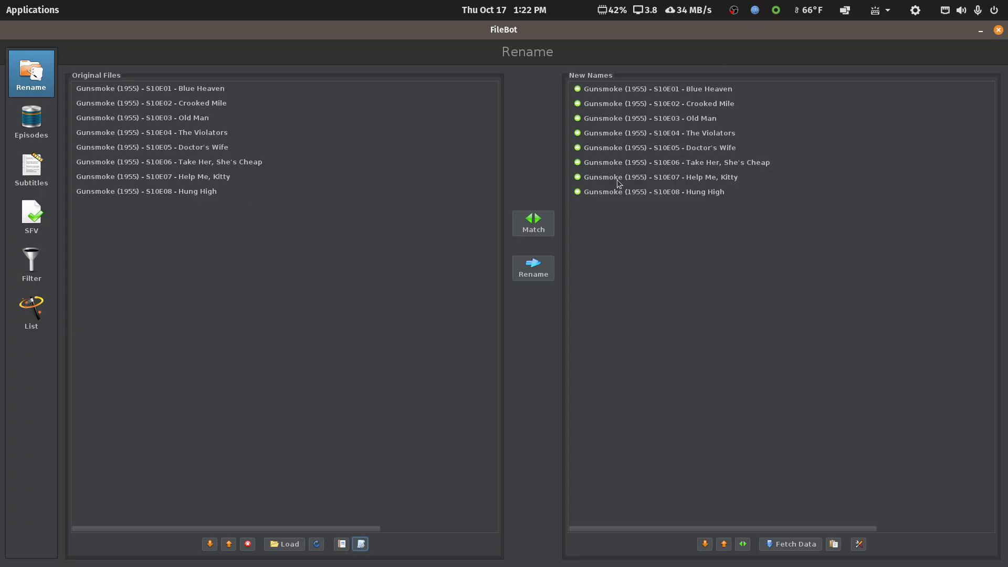
pyautogui.click(359, 546)
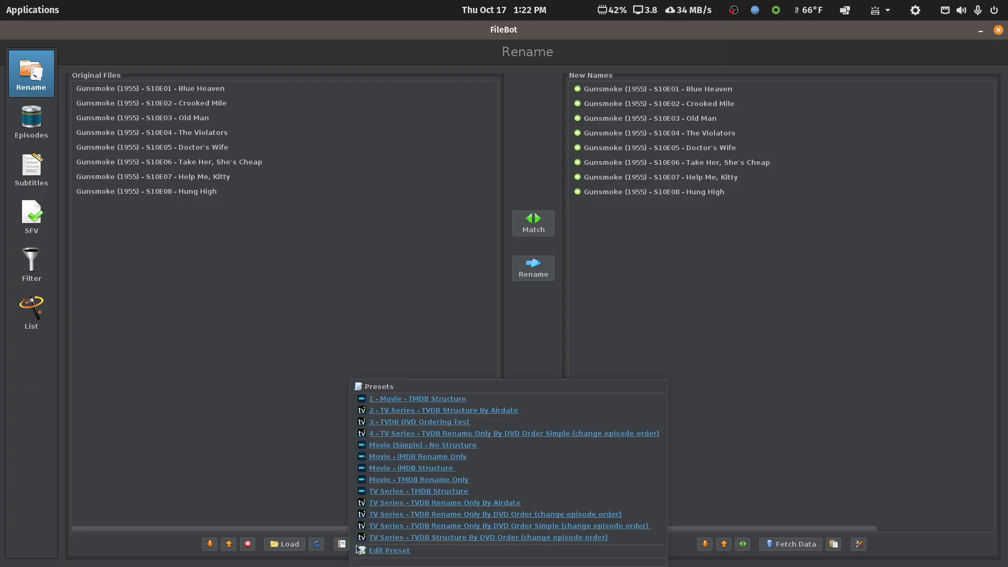
pyautogui.click(403, 422)
# Examine the DVD-order preset names and their format expressions in the Writer notes, and return to FileBot
pyautogui.hotkey('alt', 'Tab')
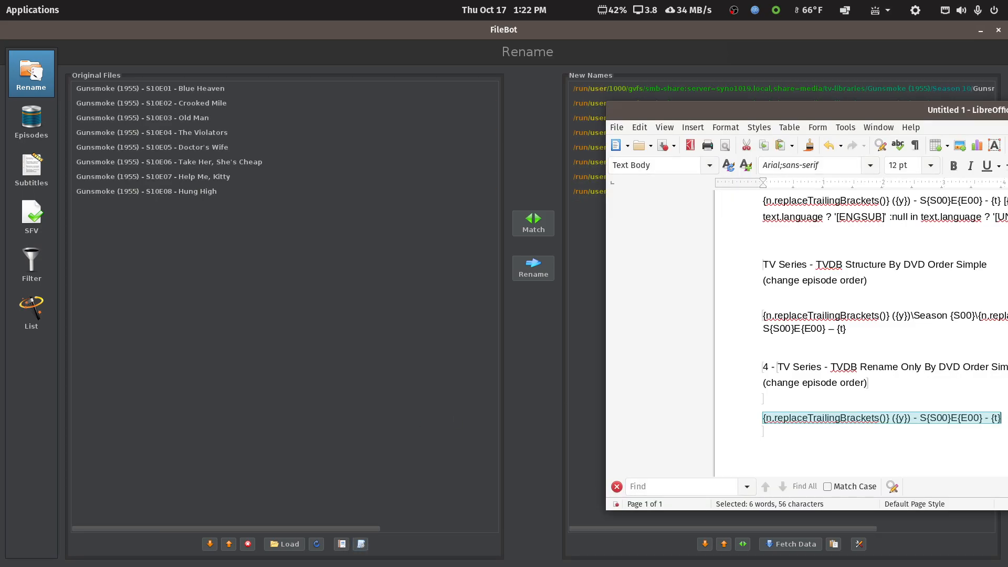
pyautogui.moveTo(855, 108); pyautogui.dragTo(584, 143)
pyautogui.scroll(5, 587, 381)
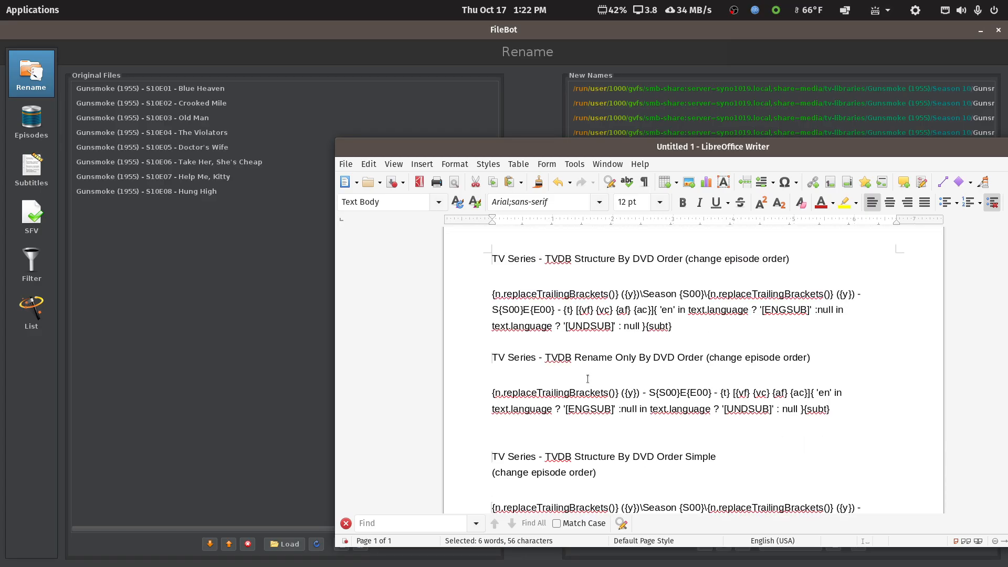
pyautogui.click(495, 359)
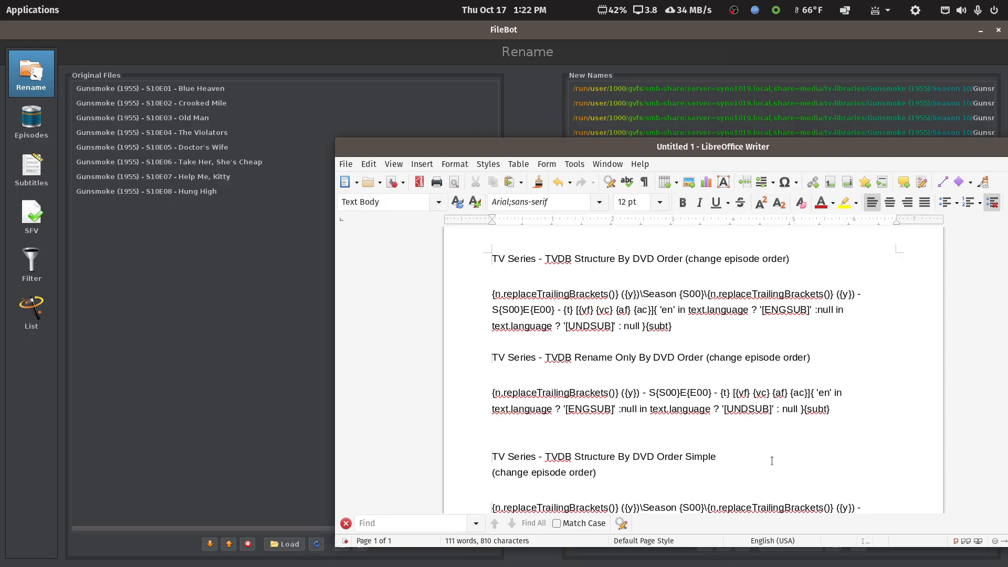
pyautogui.hotkey('alt', 'Tab')
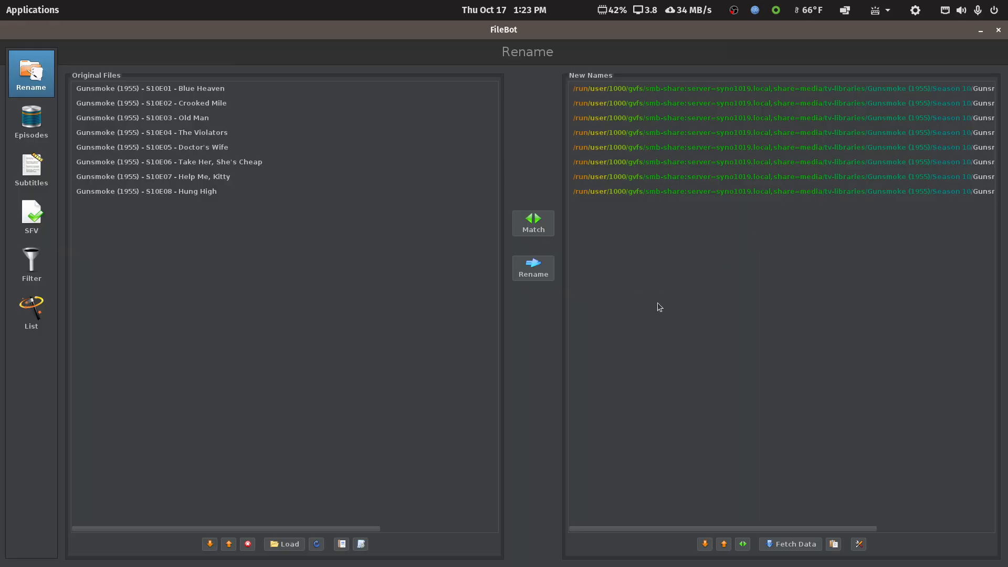
# Rename the eight Gunsmoke files in FileBot and check the Season 10 folder inside Gunsmoke (1955)
pyautogui.click(549, 272)
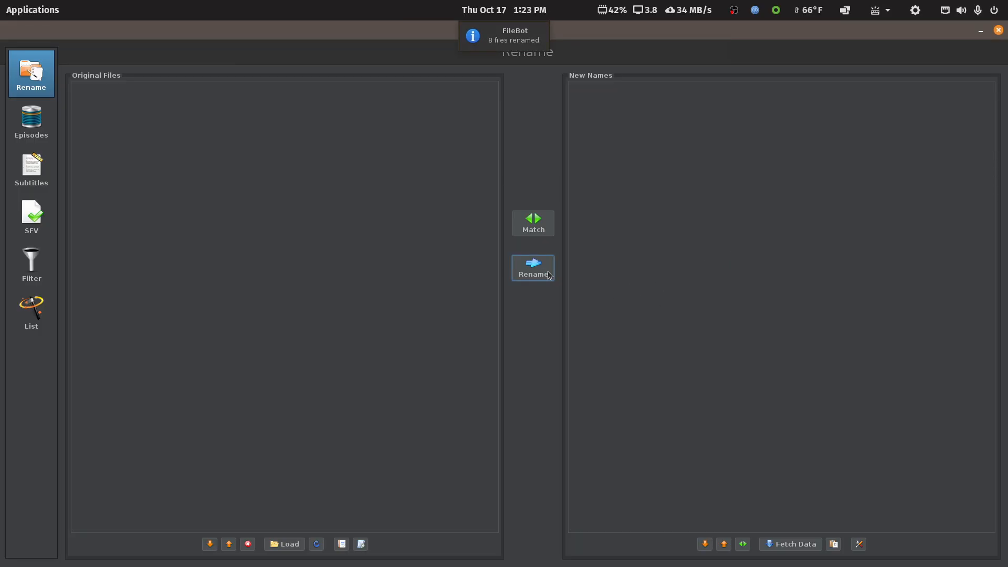
pyautogui.click(997, 30)
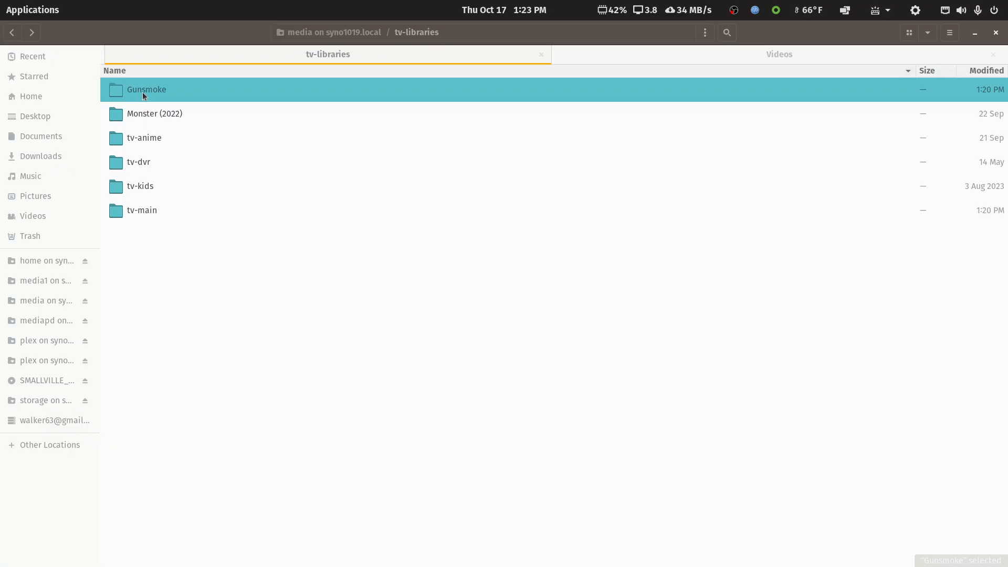
pyautogui.click(188, 33)
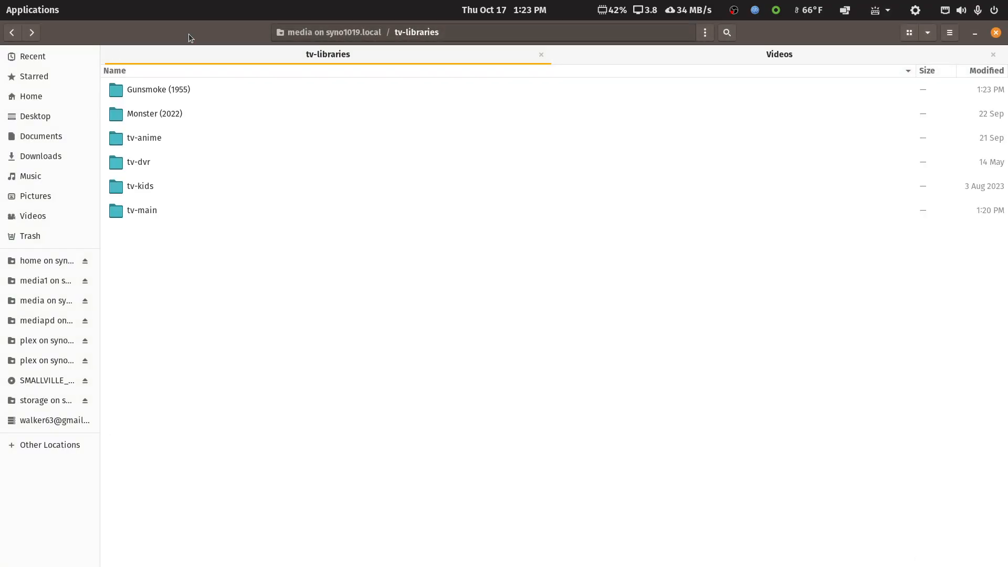
pyautogui.doubleClick(172, 88)
pyautogui.click(151, 88)
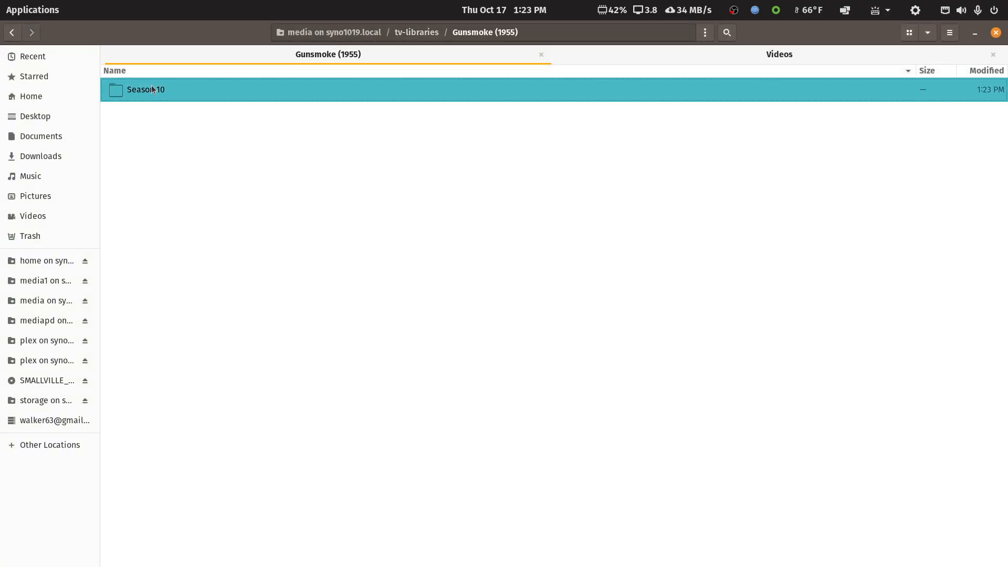
pyautogui.doubleClick(152, 88)
pyautogui.click(13, 33)
pyautogui.click(12, 34)
# Open the Gunsmoke (1955) folder in FileBot and generate new names with the "2 - TV Series - TVDB Structure By Airdate" preset
pyautogui.rightClick(165, 88)
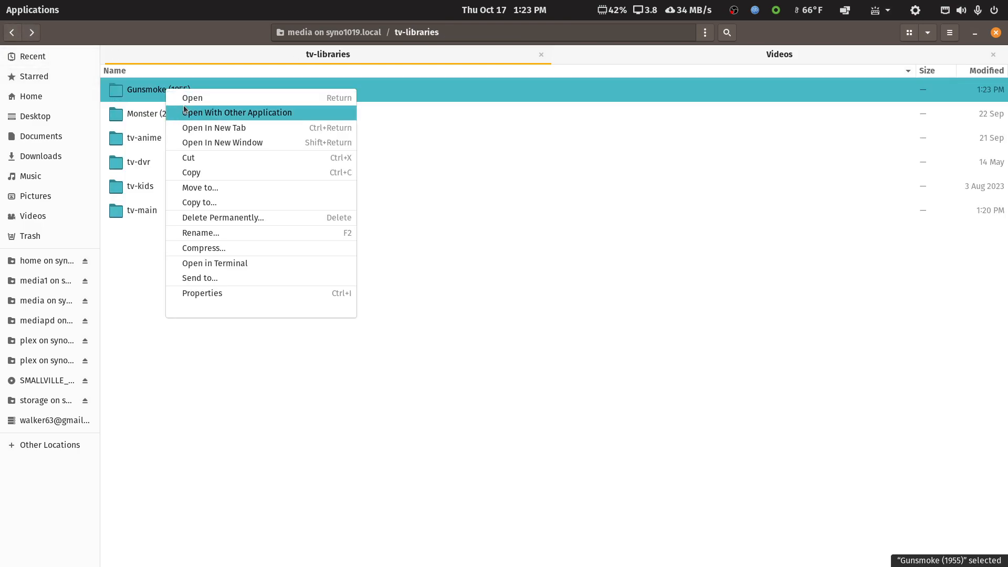
pyautogui.click(221, 112)
pyautogui.click(585, 197)
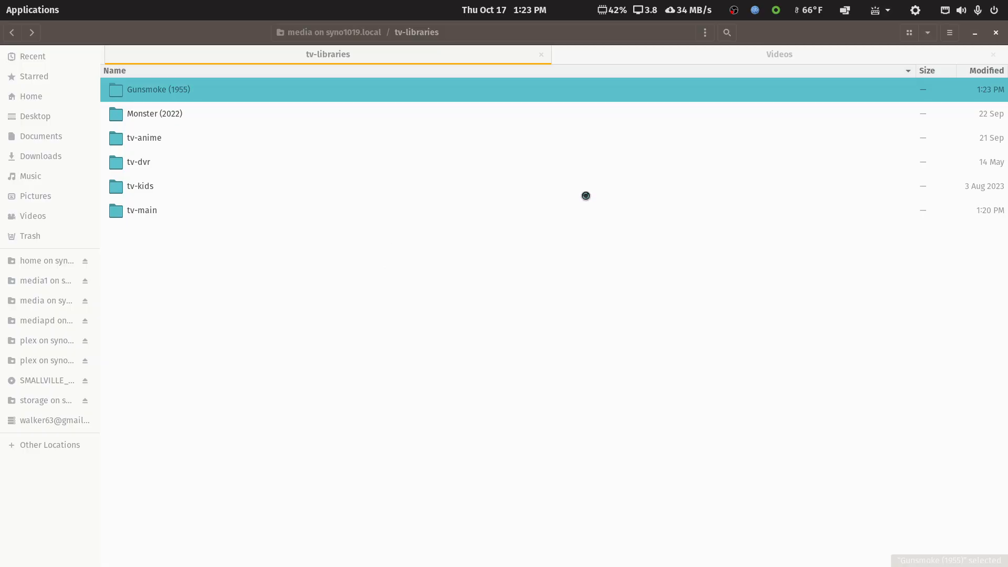
pyautogui.click(361, 544)
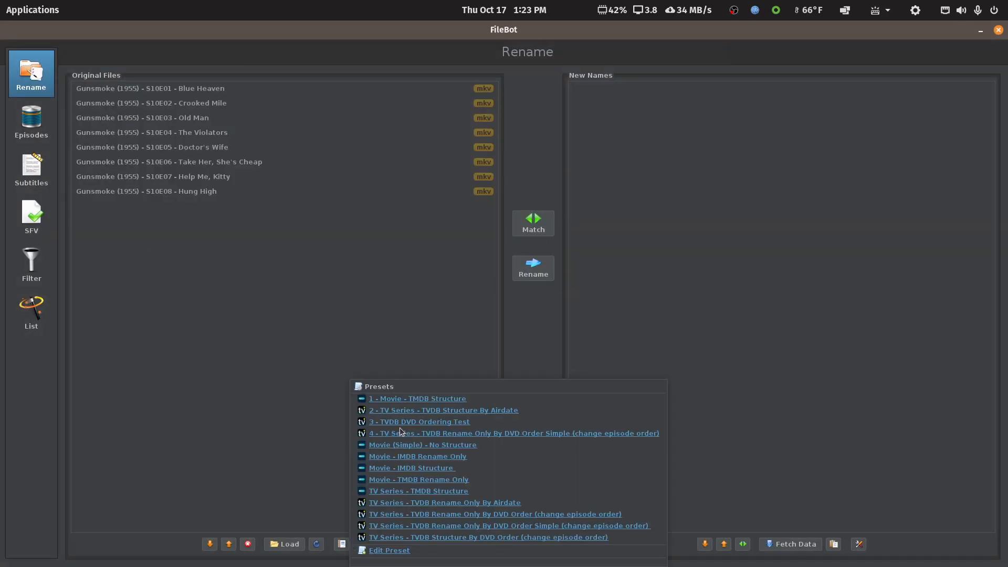
pyautogui.click(410, 411)
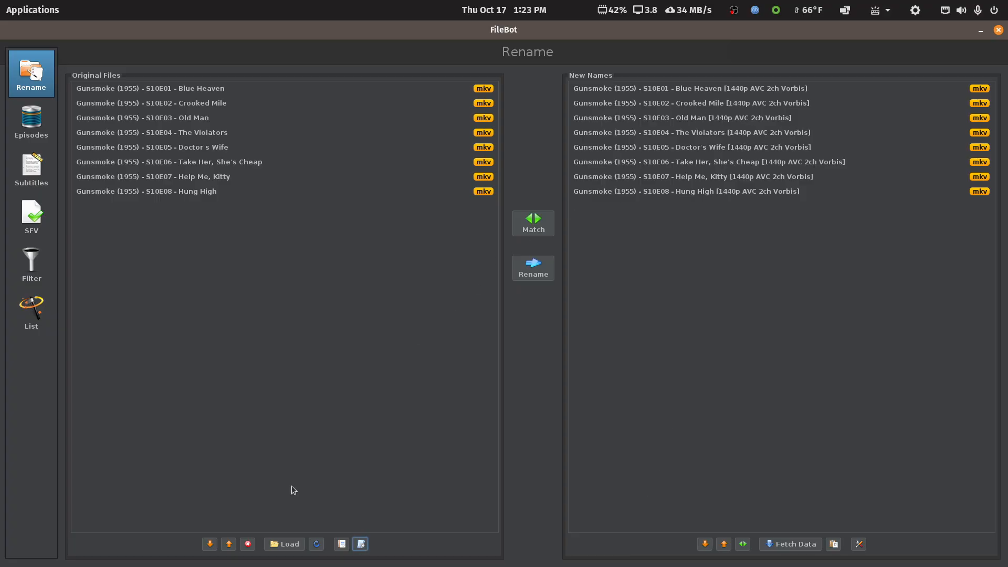
# Generate new names with the "TV Series - TVDB Rename Only By Airdate" preset, rename the eight Gunsmoke files and close FileBot
pyautogui.click(361, 543)
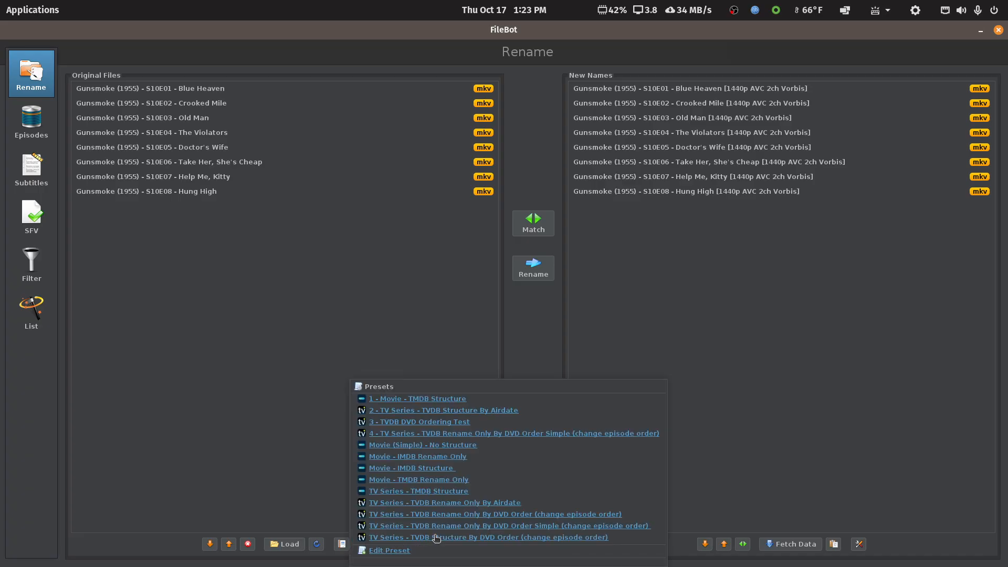
pyautogui.click(446, 502)
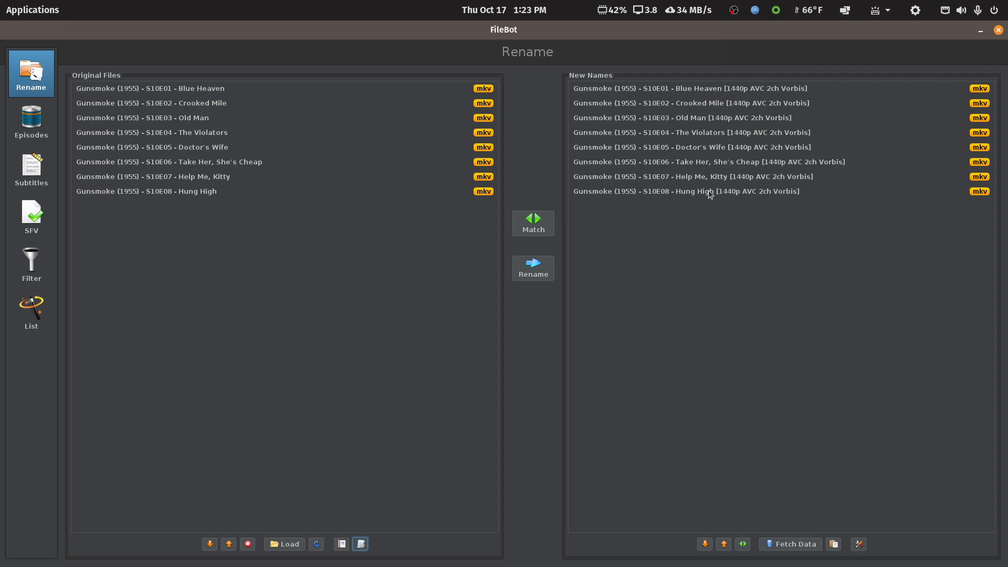
pyautogui.click(539, 264)
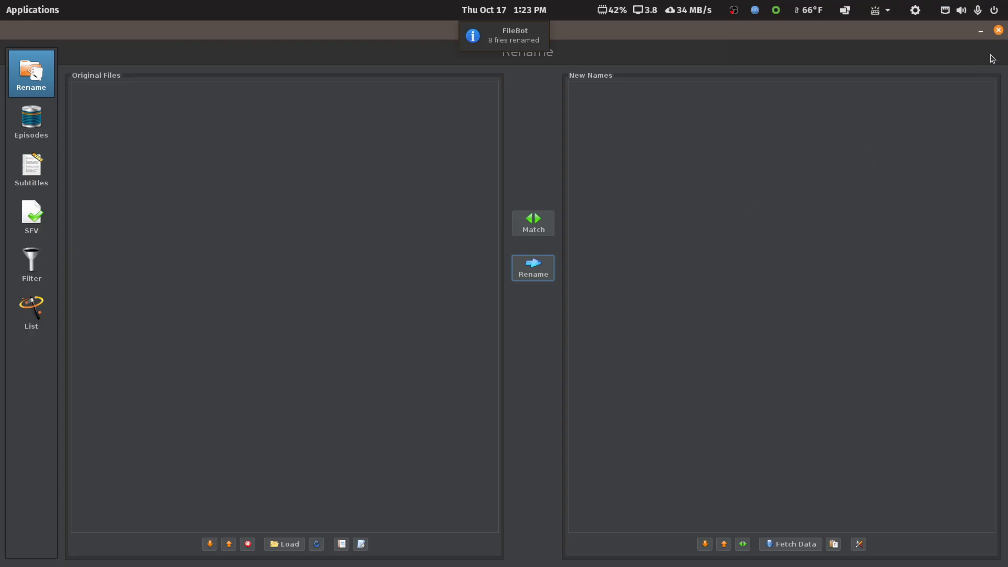
pyautogui.click(998, 29)
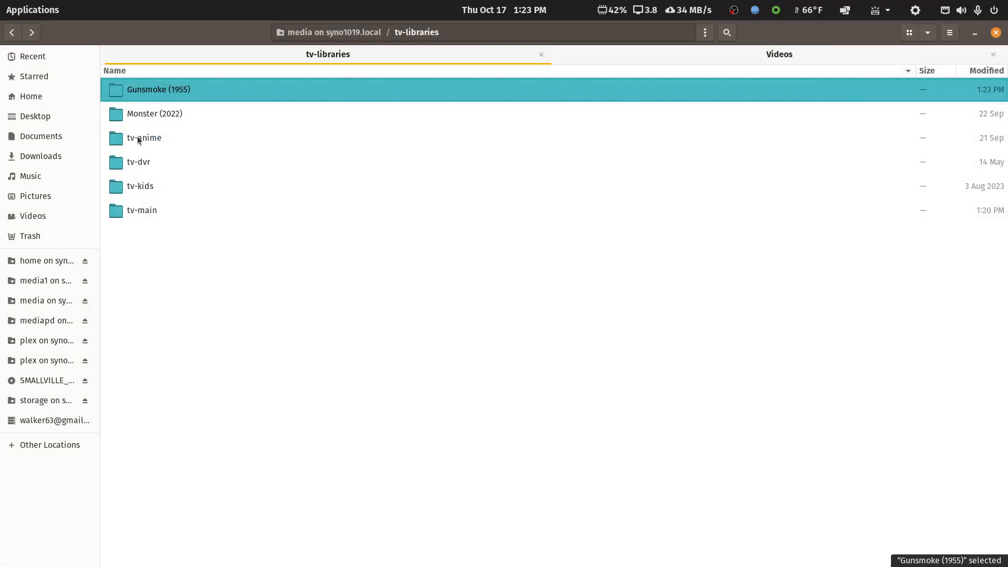
# Check the renamed episode files in Gunsmoke (1955)'s Season 10 folder and go back to the tv-libraries folder
pyautogui.doubleClick(147, 92)
pyautogui.doubleClick(149, 90)
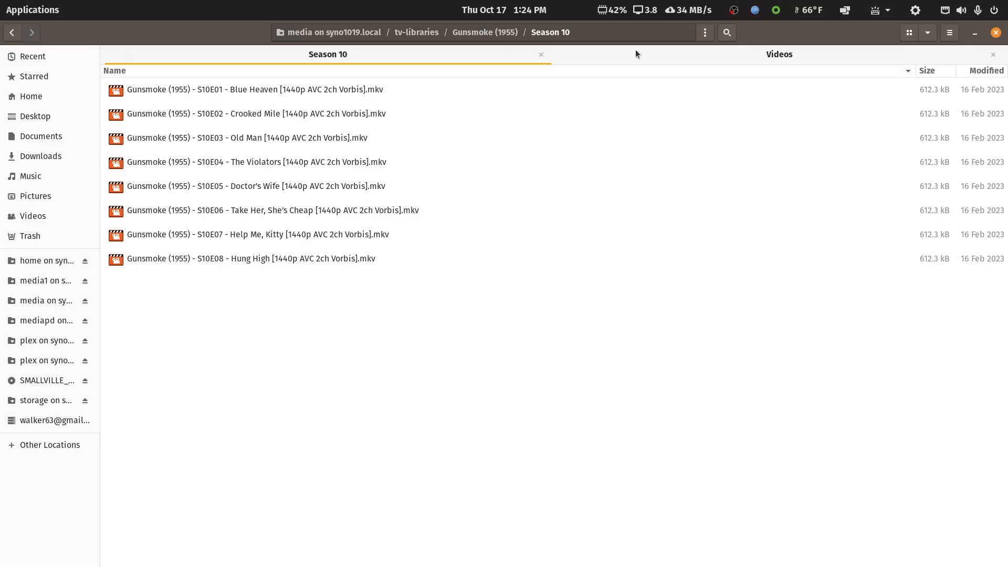
pyautogui.doubleClick(777, 39)
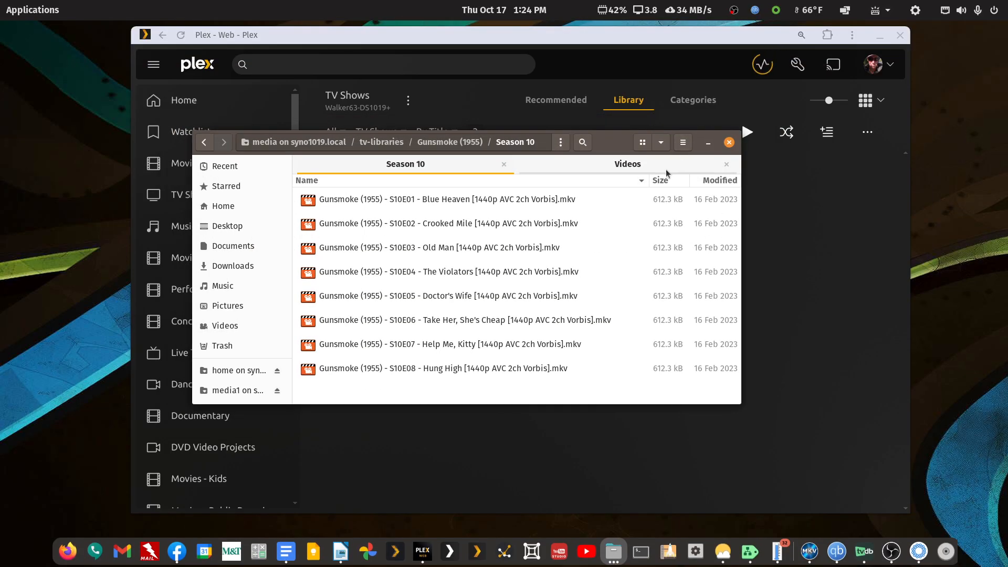
pyautogui.click(205, 143)
pyautogui.click(203, 143)
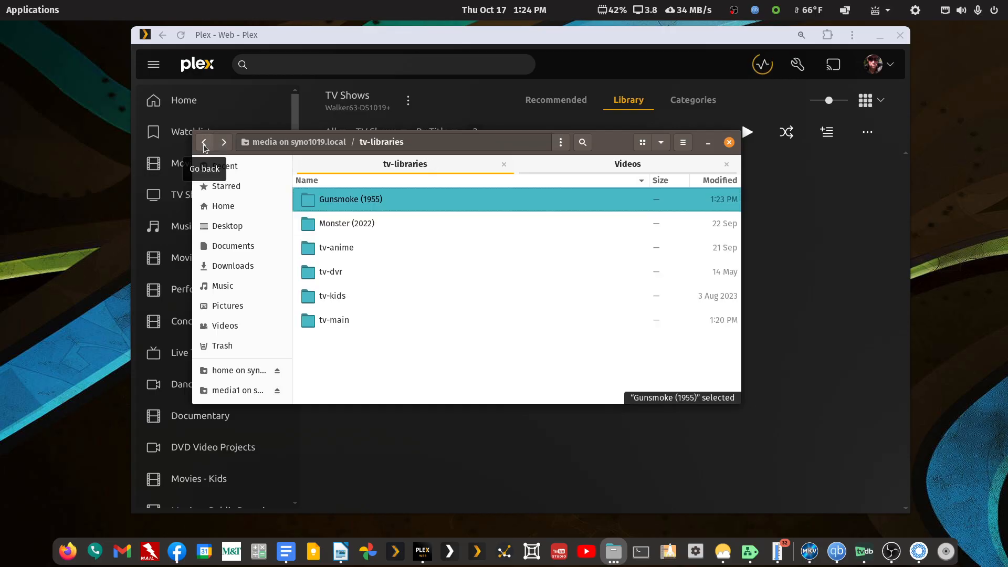
# Move the eight Gunsmoke episode files out of the Season 10 folder into the parent Gunsmoke (1955) folder
pyautogui.doubleClick(351, 202)
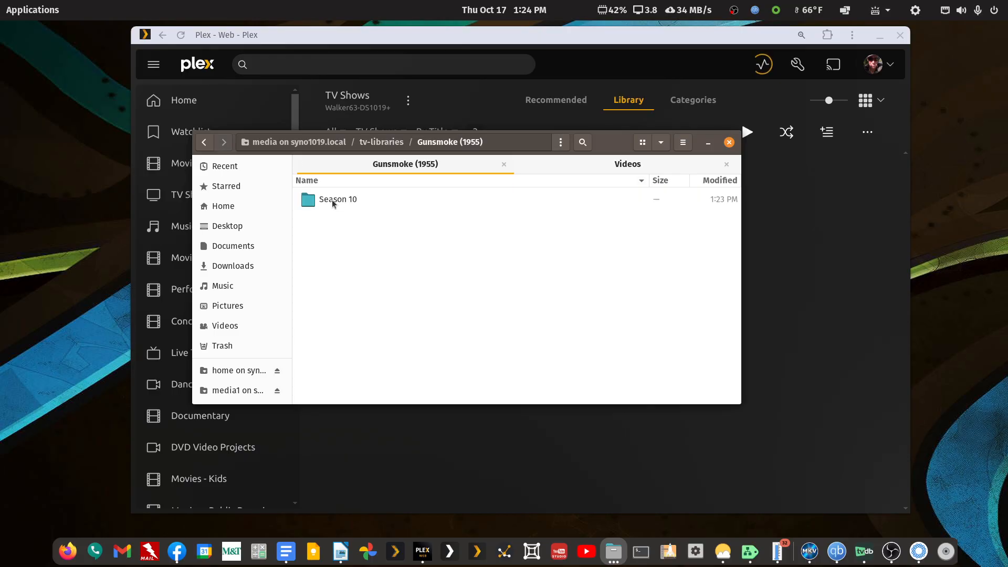
pyautogui.doubleClick(341, 200)
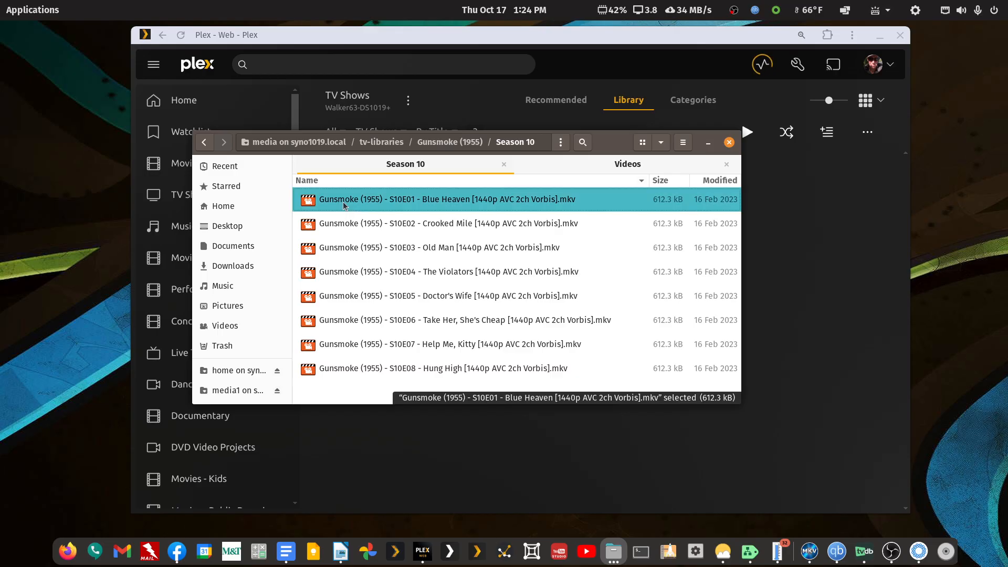
pyautogui.hotkey('shift', 'Down')
pyautogui.hotkey('shift', 'Down')
pyautogui.hotkey('shift', 'Down')
pyautogui.hotkey('shift', 'Down')
pyautogui.hotkey('shift', 'Down')
pyautogui.hotkey('shift', 'Down')
pyautogui.hotkey('shift', 'Down')
pyautogui.rightClick(358, 209)
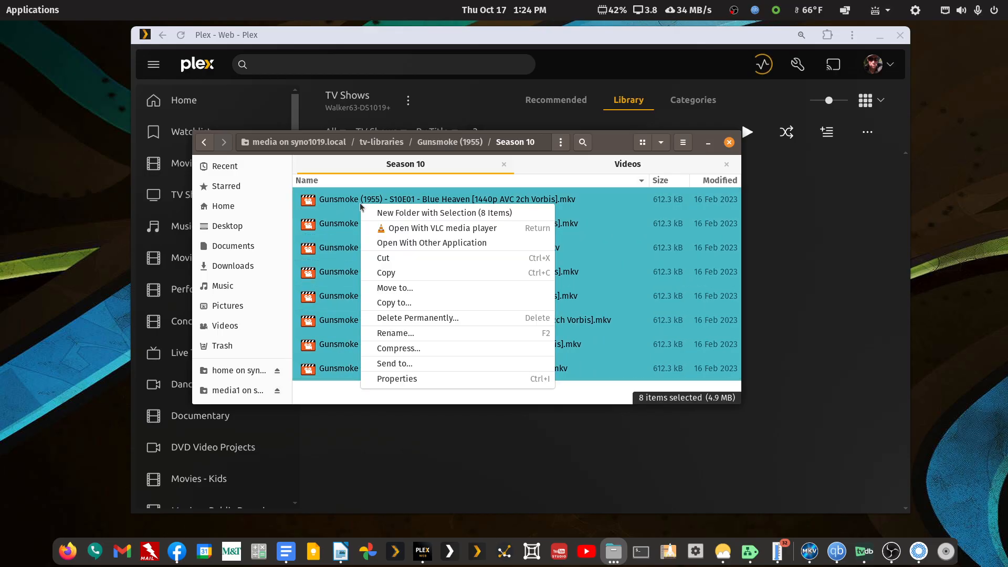
pyautogui.click(376, 257)
pyautogui.click(204, 142)
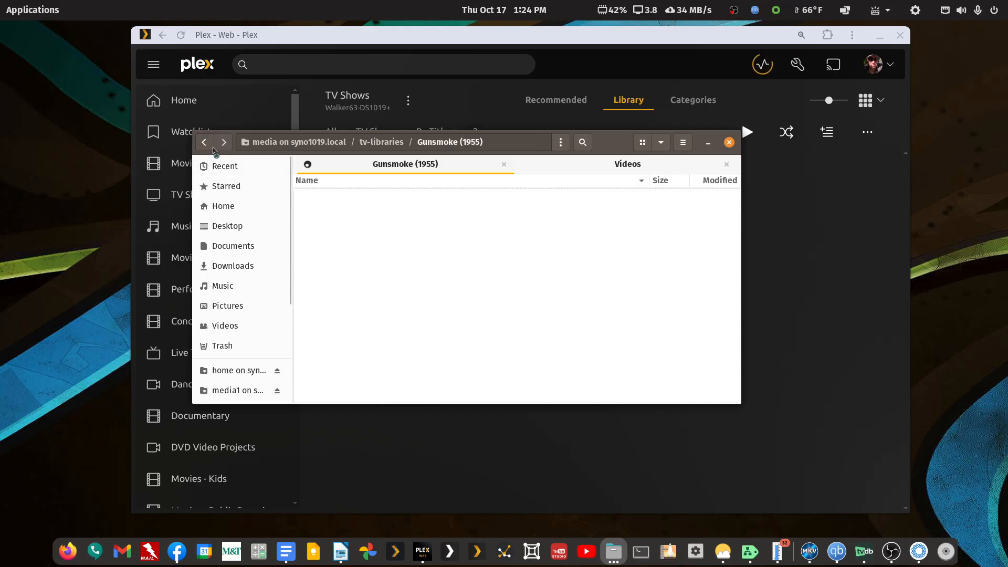
pyautogui.rightClick(351, 304)
pyautogui.click(371, 344)
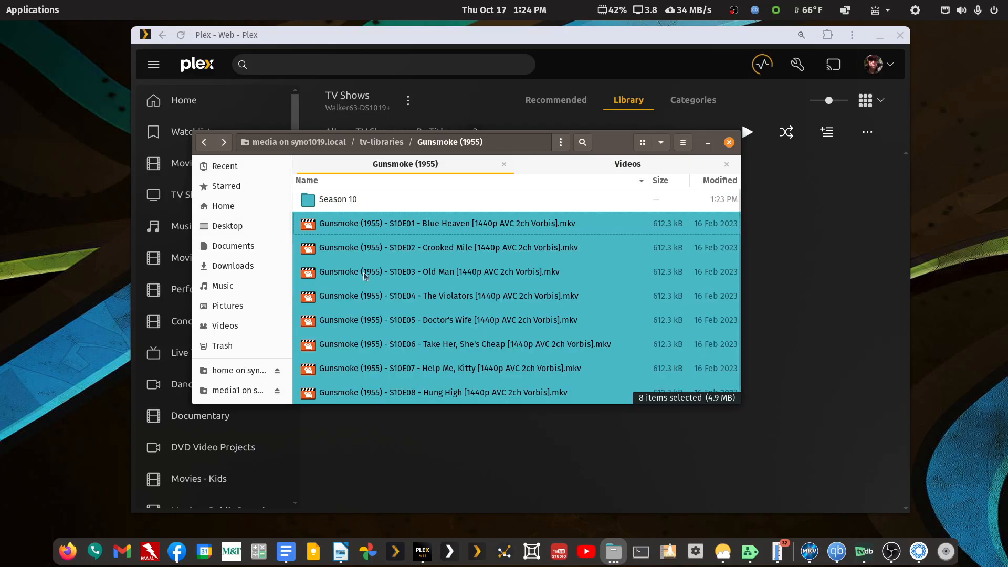
# Permanently delete the empty Season 10 folder inside Gunsmoke (1955)
pyautogui.rightClick(349, 204)
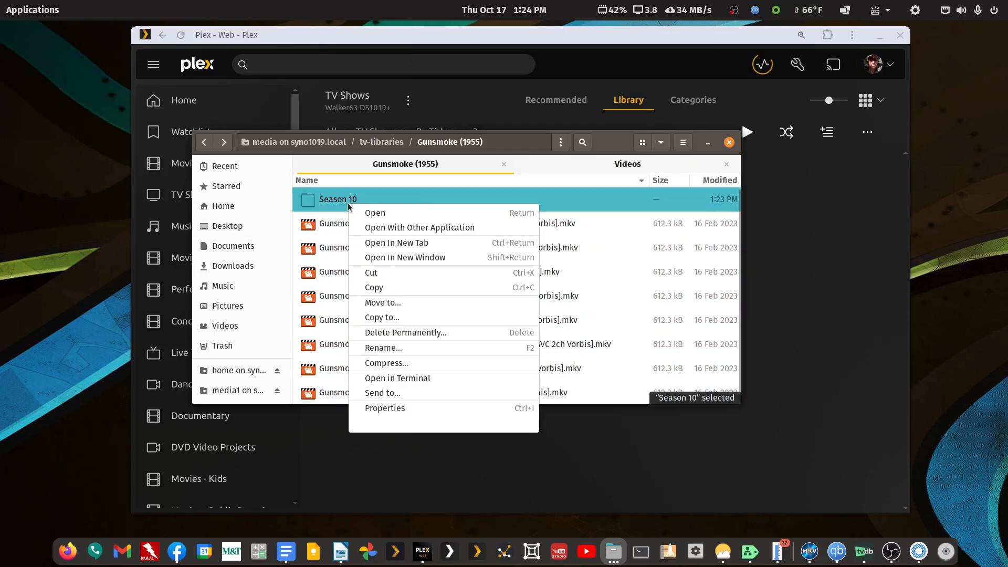
pyautogui.click(394, 335)
pyautogui.click(557, 287)
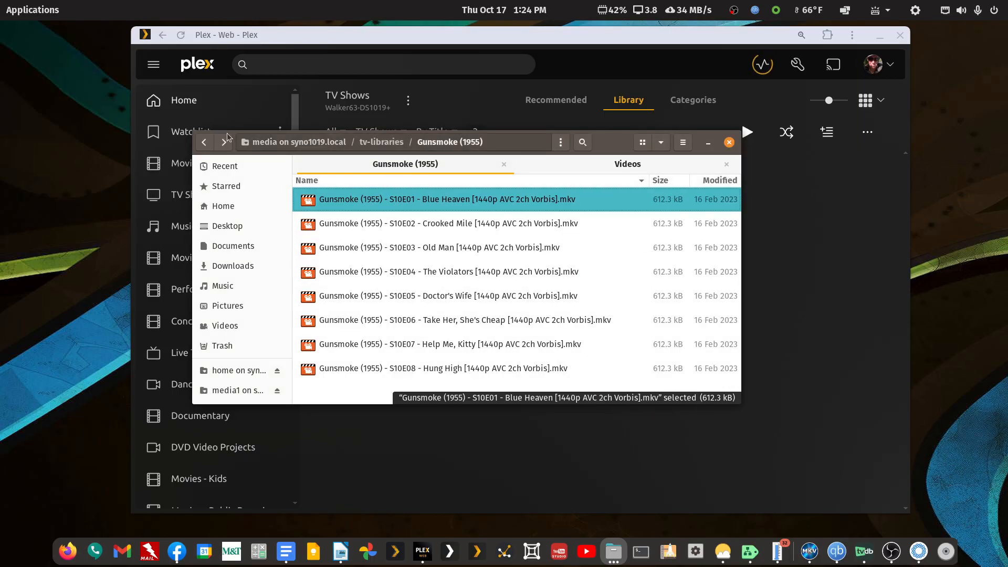
# Go up to the tv-libraries folder and rename the Gunsmoke (1955) folder as Gunsmoke
pyautogui.hotkey('alt', 'Up')
pyautogui.rightClick(369, 202)
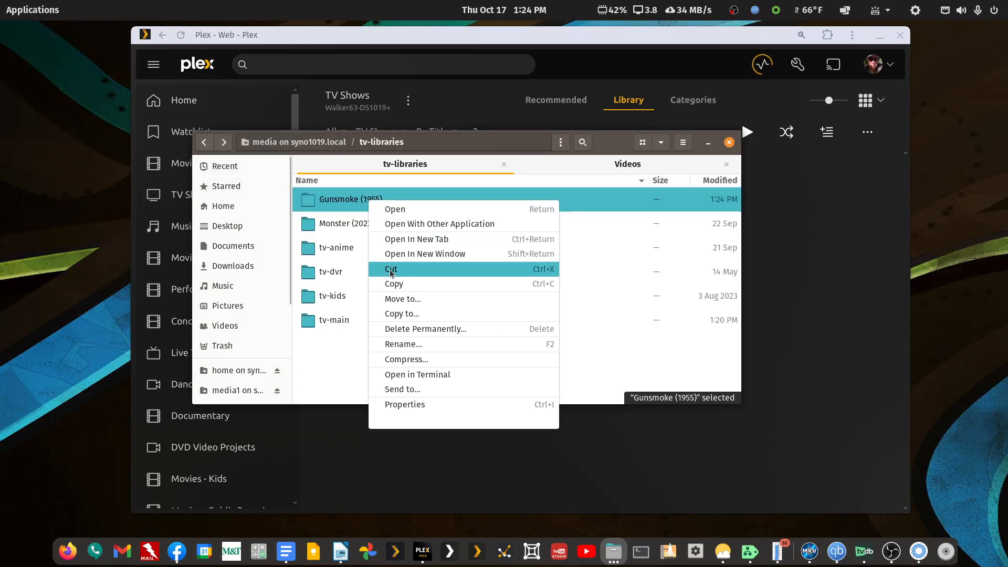
pyautogui.click(434, 344)
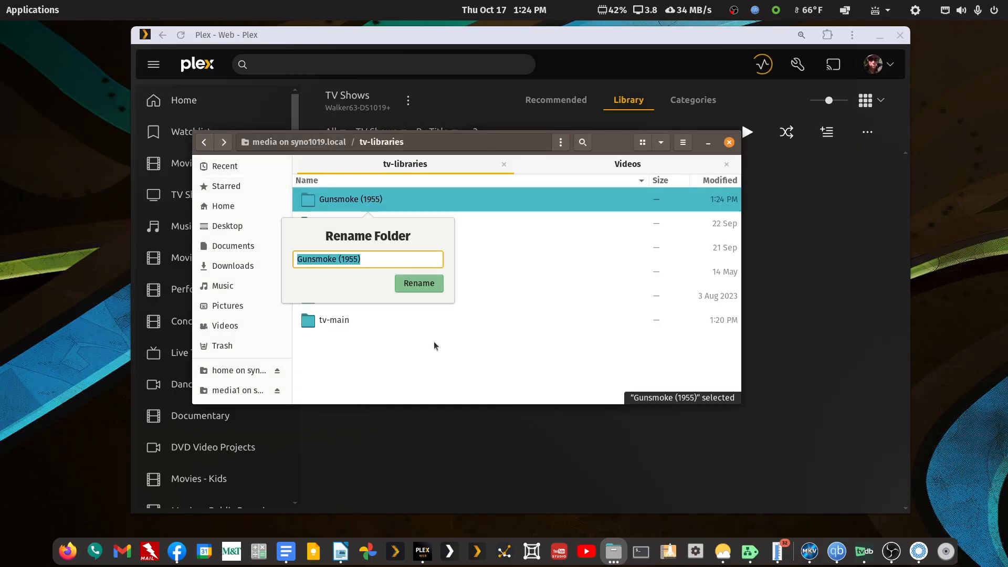
pyautogui.press('End')
pyautogui.hotkey('shift', 'Left')
pyautogui.hotkey('shift', 'Left')
pyautogui.hotkey('shift', 'Left')
pyautogui.hotkey('shift', 'Left')
pyautogui.hotkey('shift', 'Left')
pyautogui.hotkey('shift', 'Left')
pyautogui.hotkey('shift', 'Left')
pyautogui.press('BackSpace')
pyautogui.press('Return')
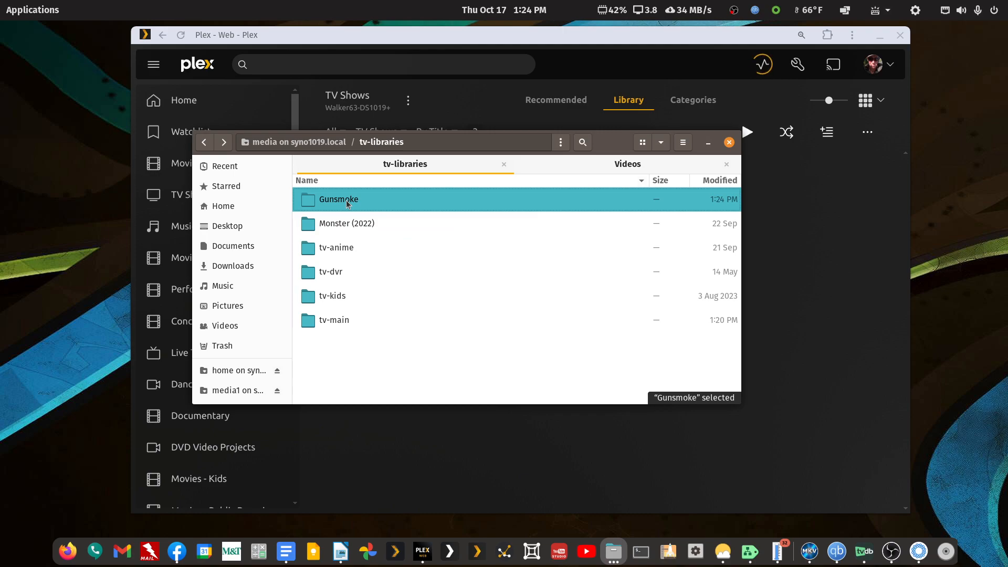
# In the LibreOffice Writer document, left-align the "TV Series - TVDB Rename Only By DVD Order" heading and review the preset formats
pyautogui.moveTo(1007, 197); pyautogui.dragTo(353, 83)
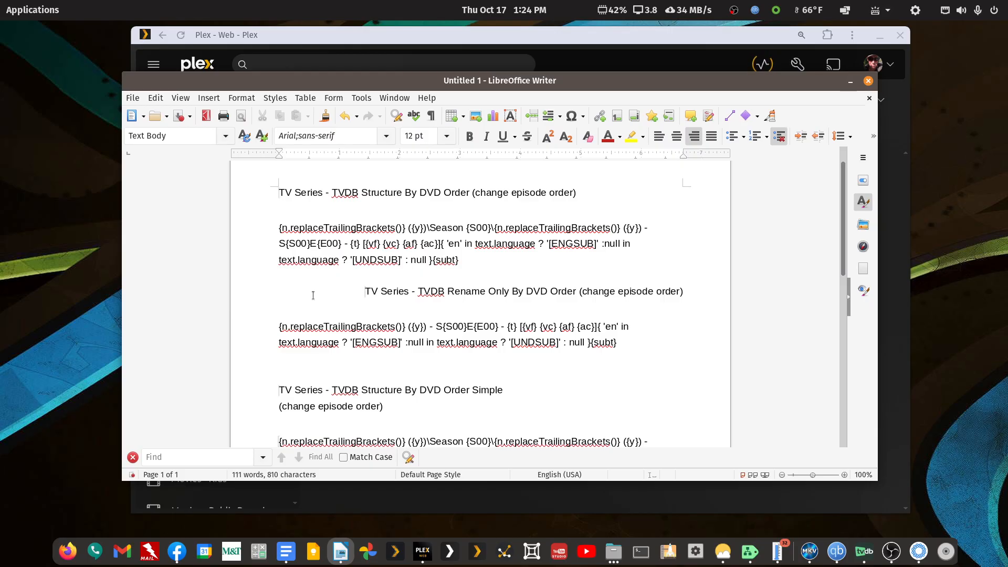
pyautogui.hotkey('ctrl', 'l')
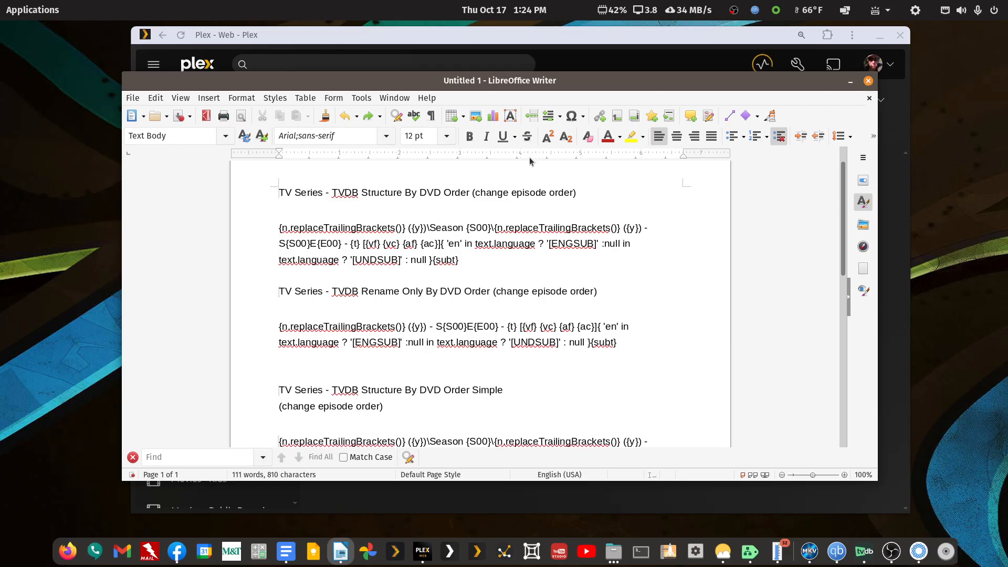
pyautogui.moveTo(843, 248)
pyautogui.mouseDown()
pyautogui.moveTo(842, 308)
pyautogui.moveTo(848, 233)
pyautogui.mouseUp()
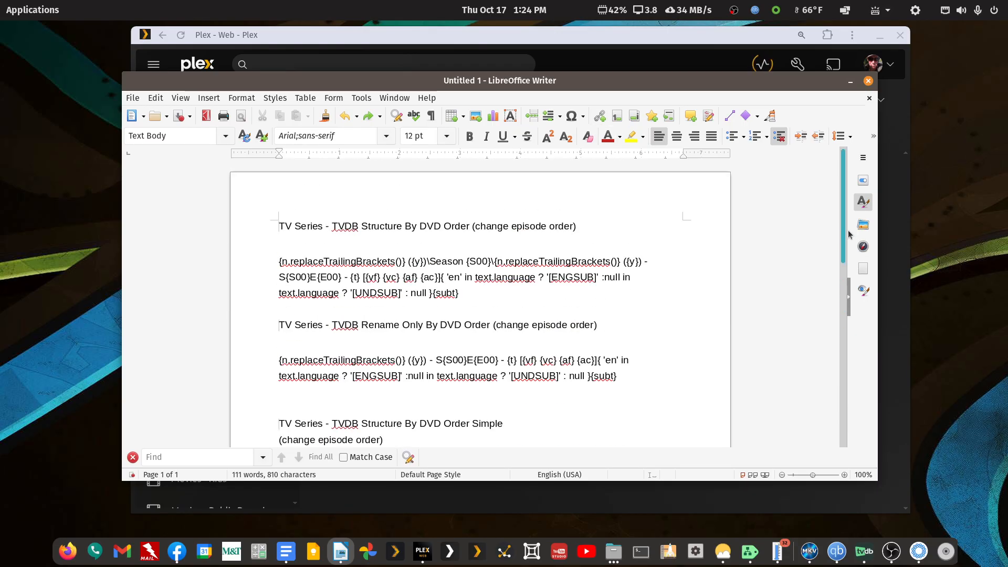
pyautogui.moveTo(600, 88); pyautogui.dragTo(1007, 315)
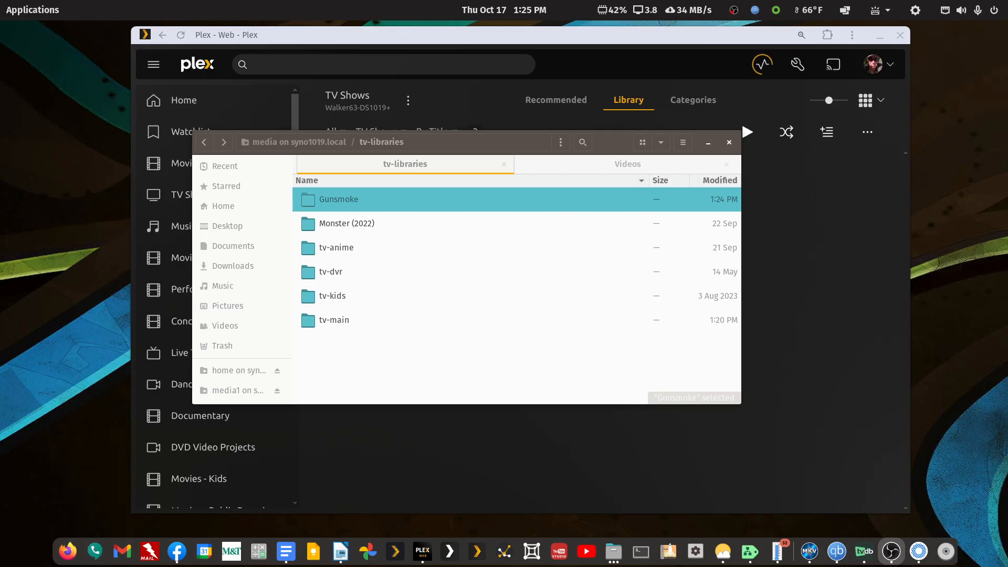
# Switch to the Plex window to view the TV Shows library
pyautogui.click(394, 121)
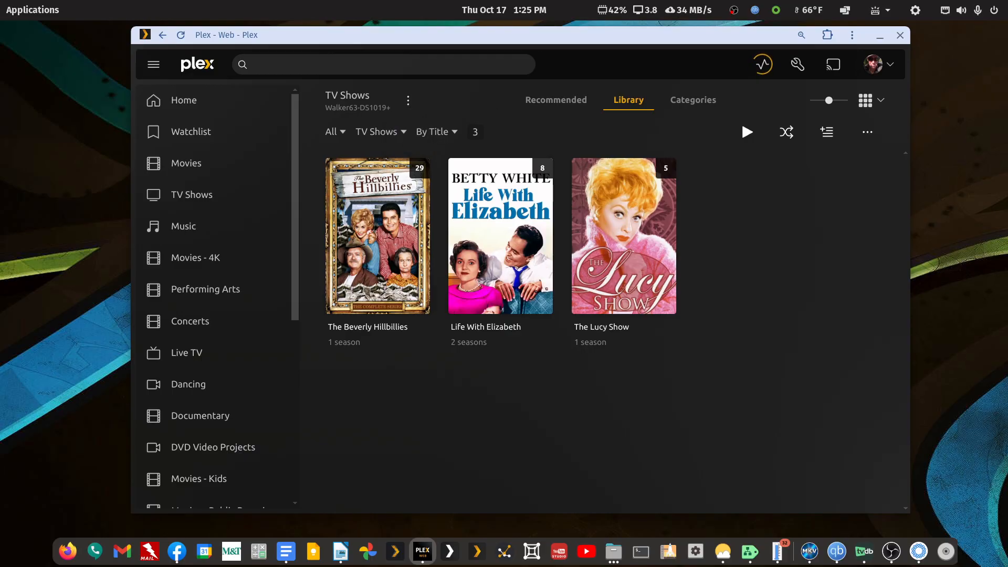
pyautogui.click(891, 551)
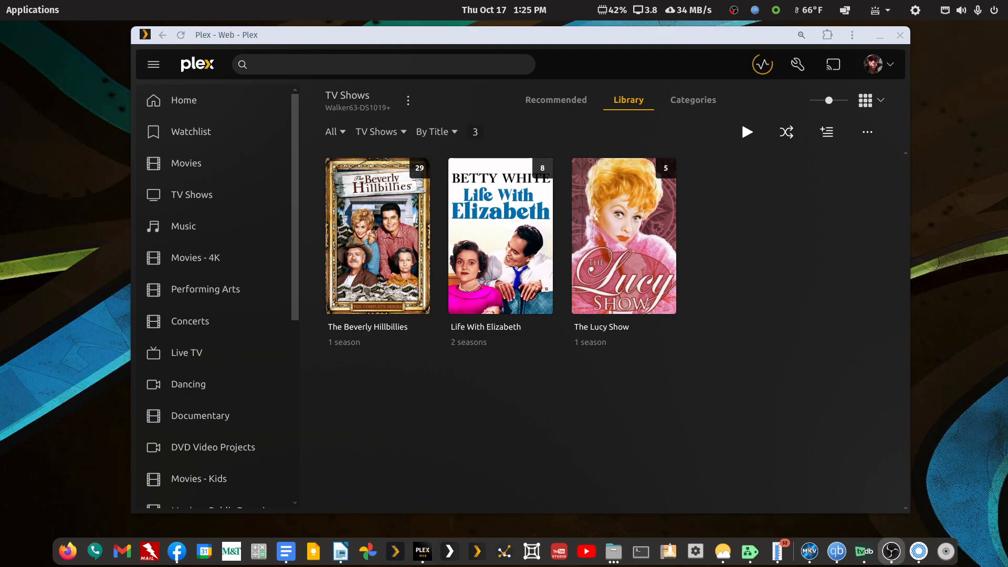